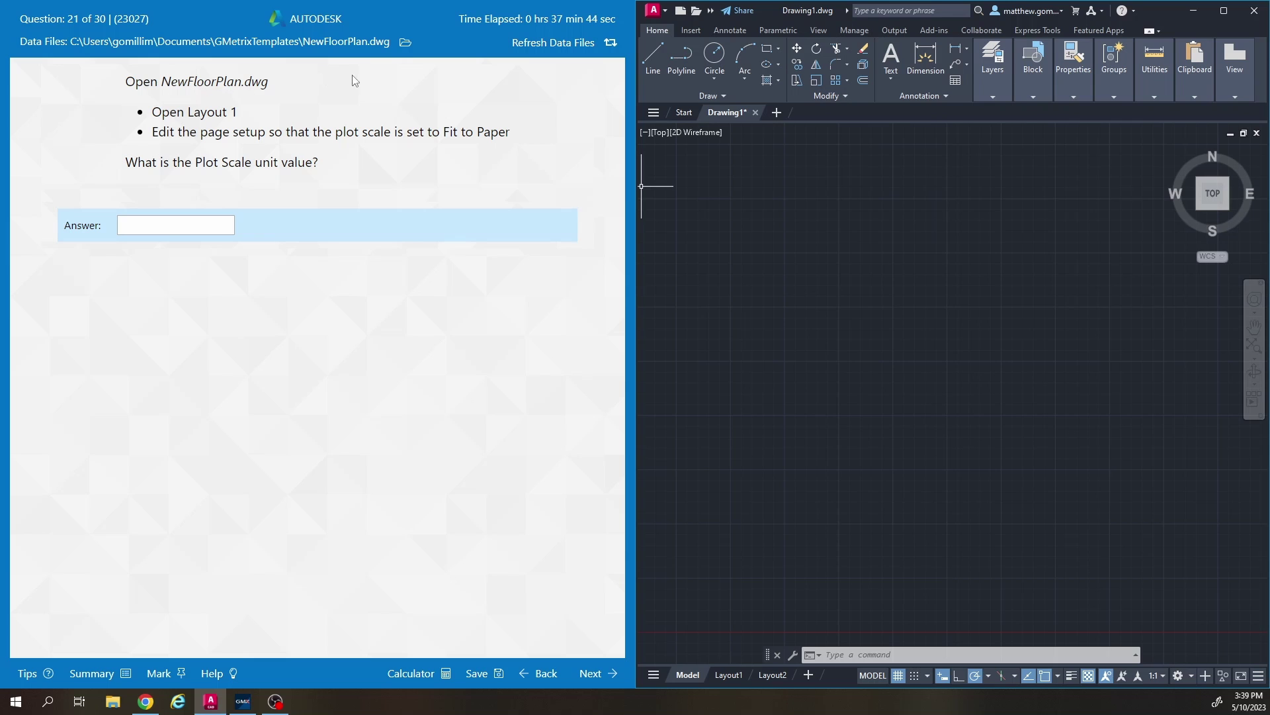
Open NewFloorPlan.dwg from the question's data files folder and close the folder window
left_click(406, 48)
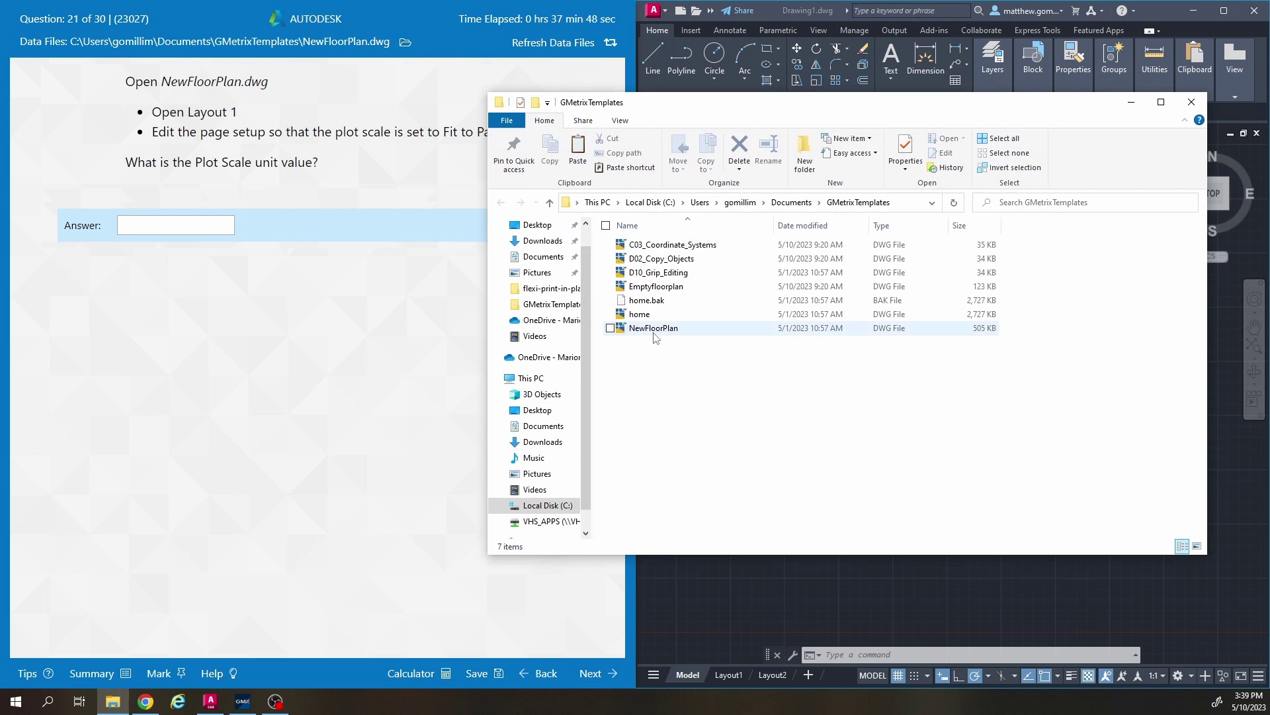
double_click(654, 328)
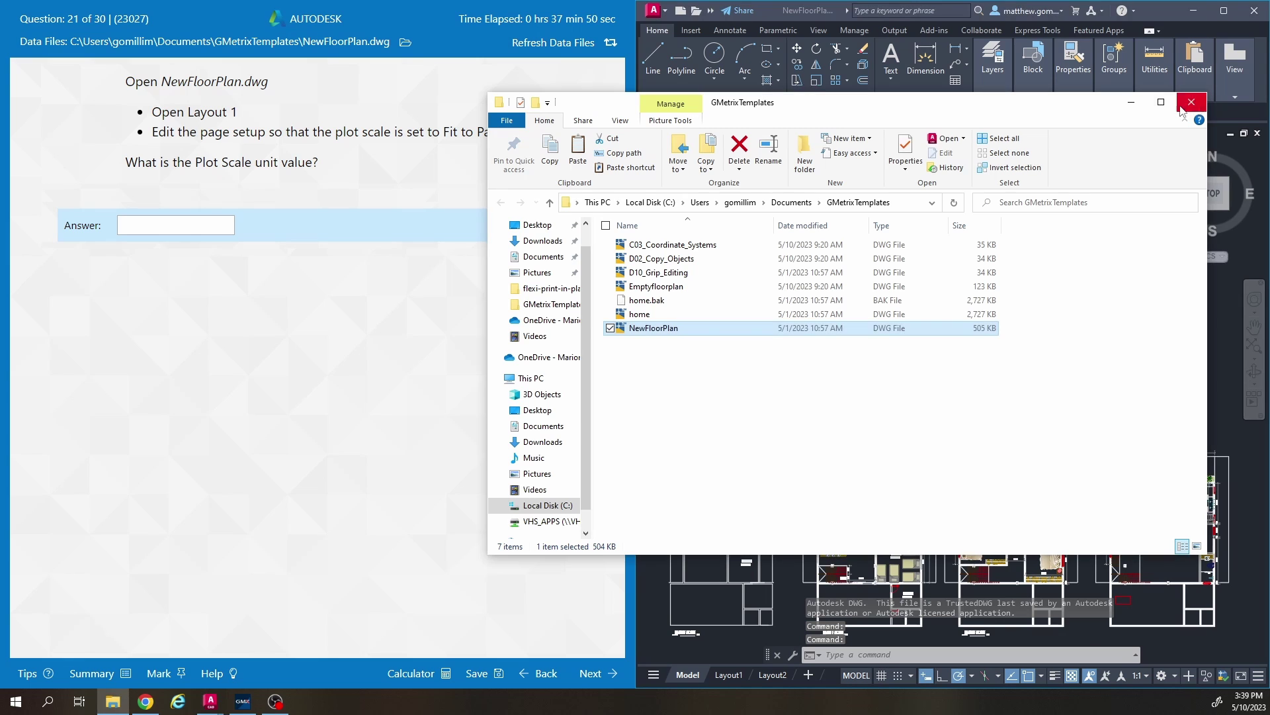
left_click(1190, 103)
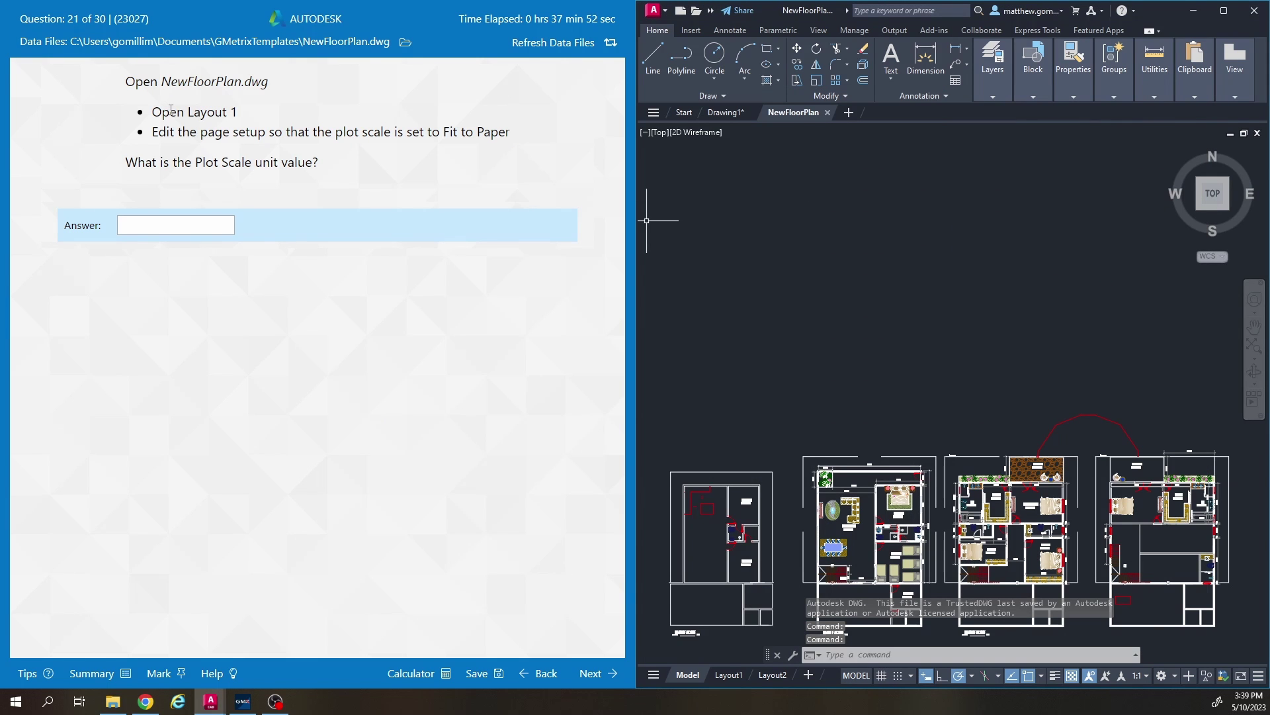
Display Layout1 and fit its sheet to the drawing area with a zoom window
left_click(730, 676)
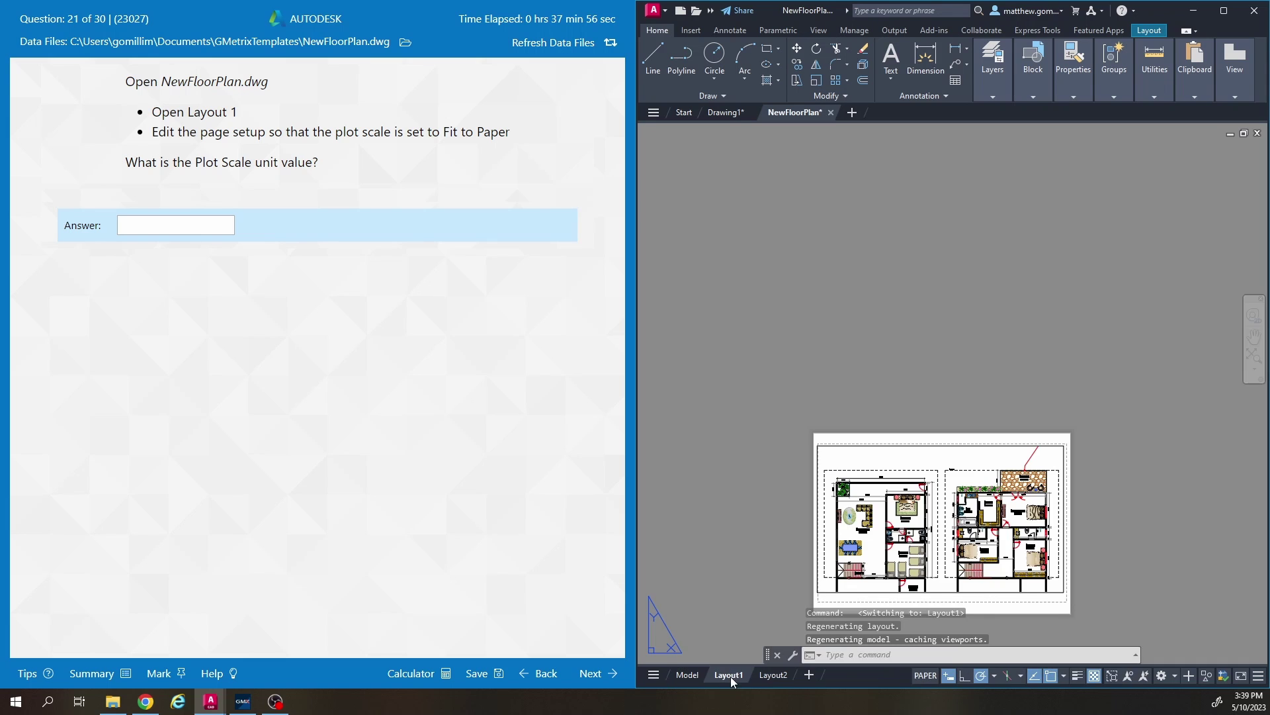
scroll(859, 383, "up", 2)
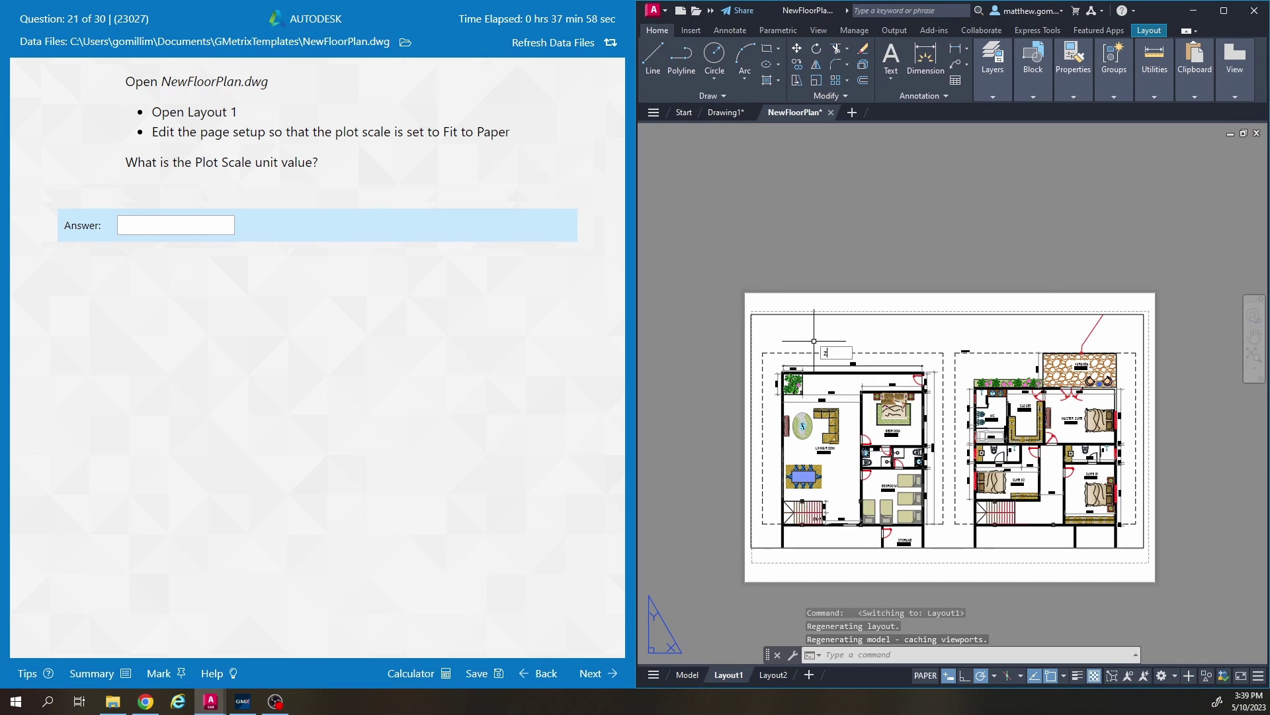
type("z")
key("Return")
left_click(726, 269)
left_click(1184, 596)
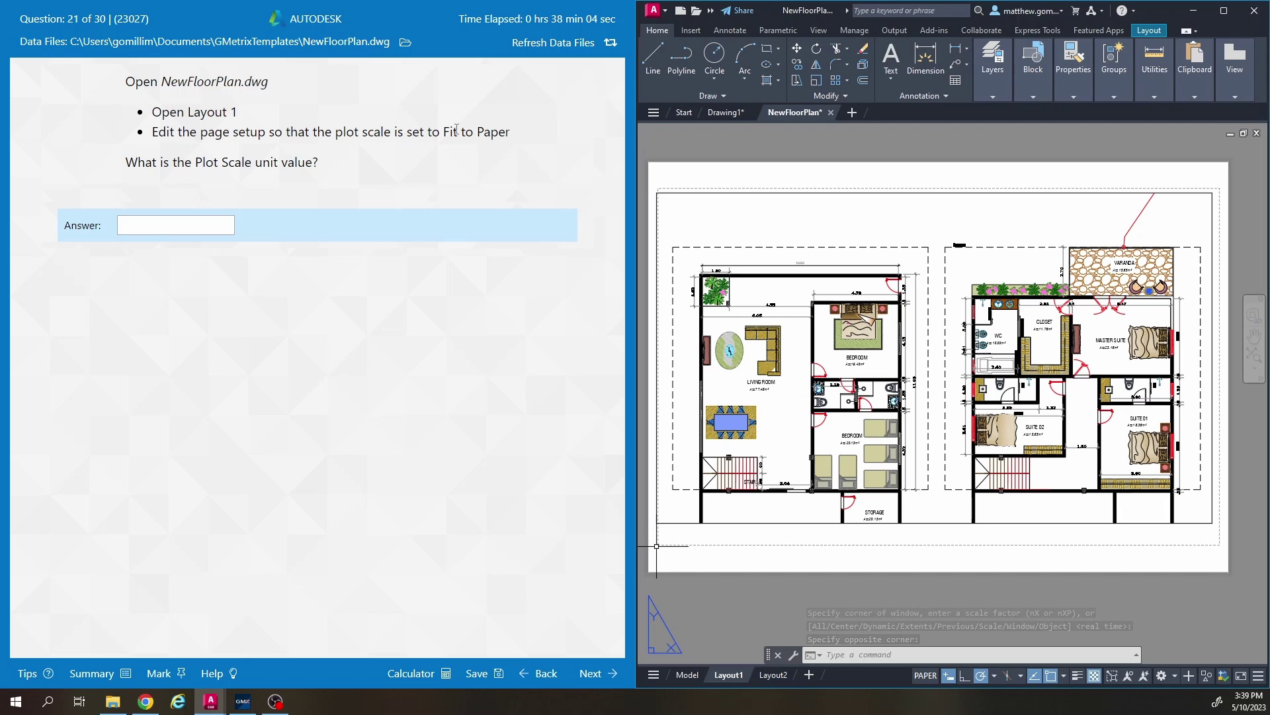
middle_click_drag(734, 652, 743, 645)
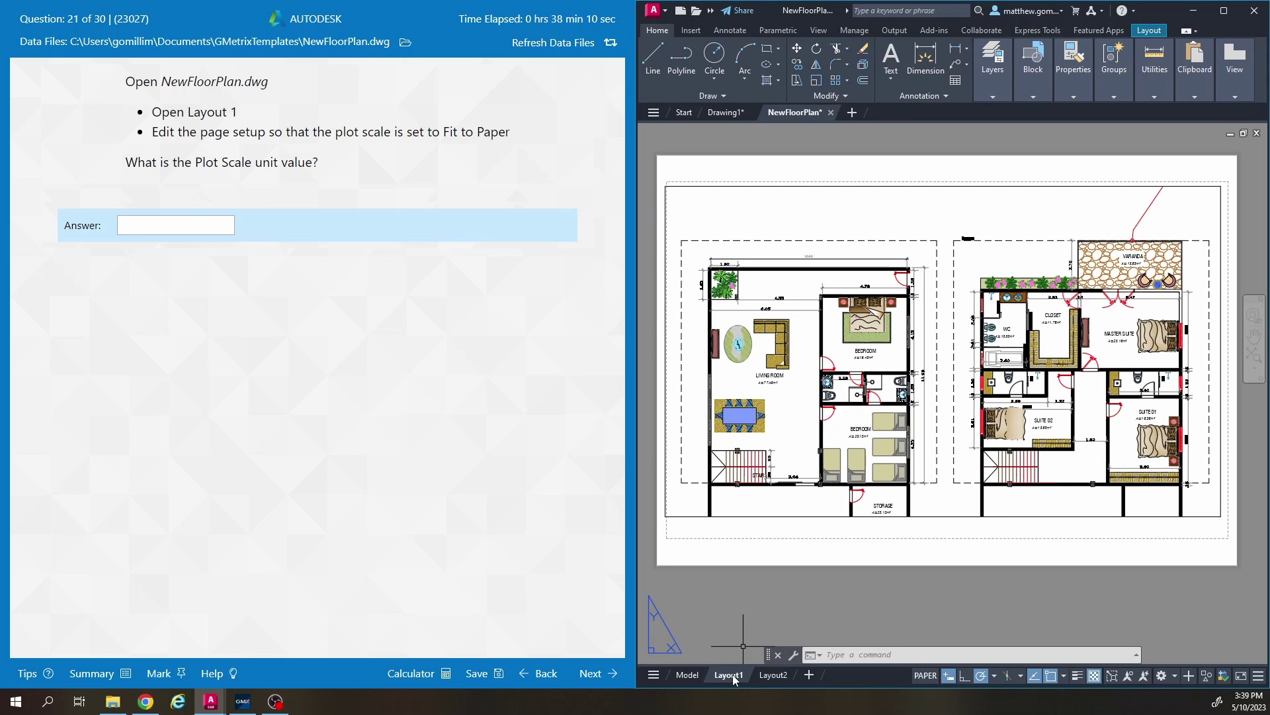
Modify the page setup of Layout1 so that the plot scale is set to Fit to paper
right_click(731, 675)
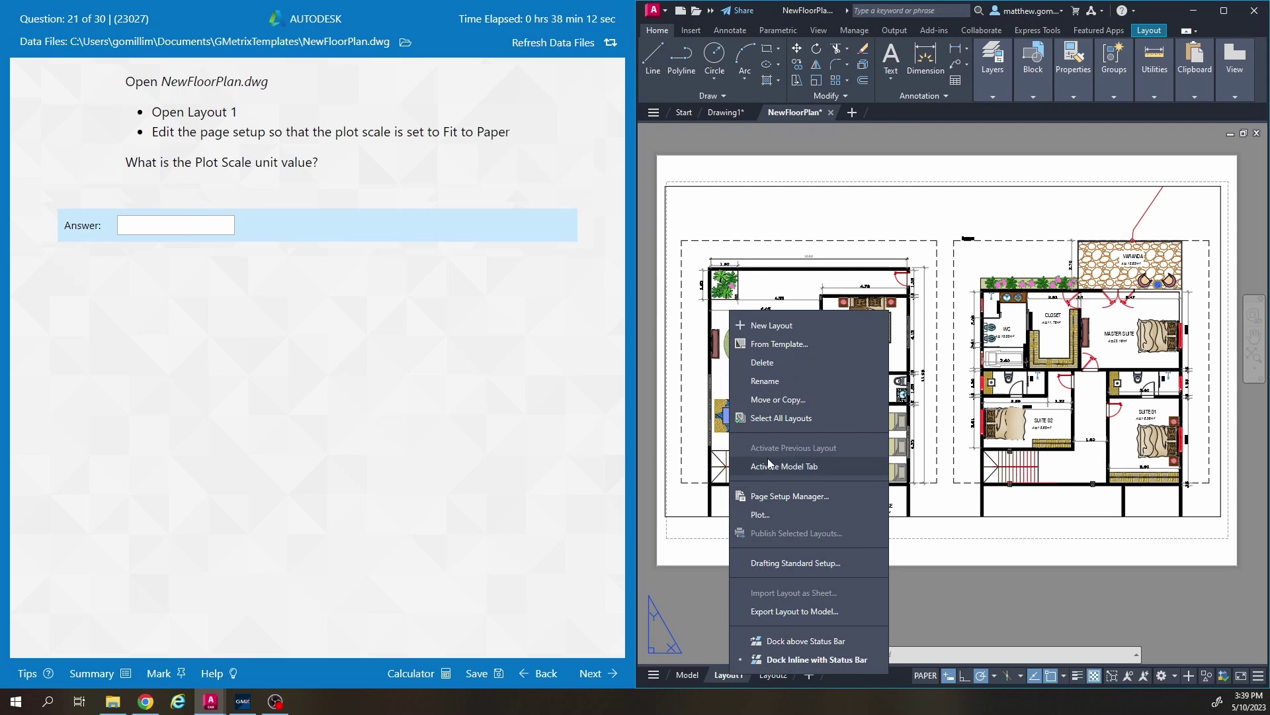
left_click(843, 496)
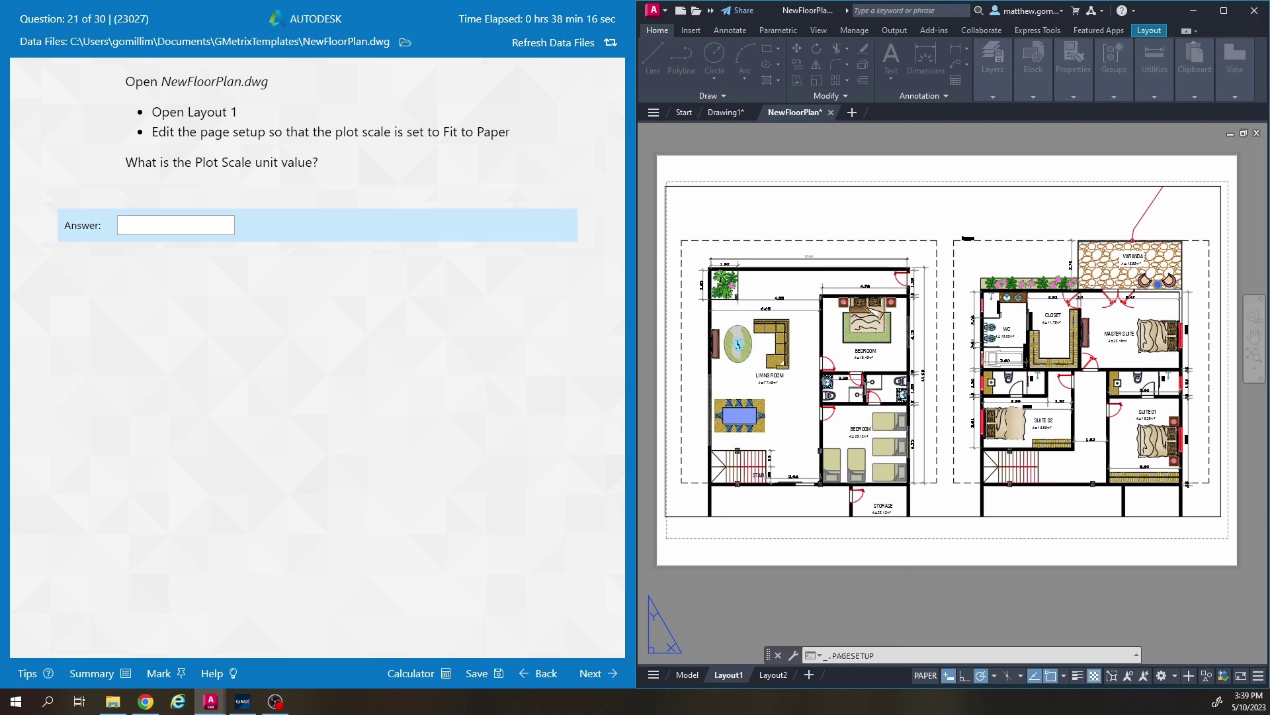
left_click_drag(813, 206, 819, 193)
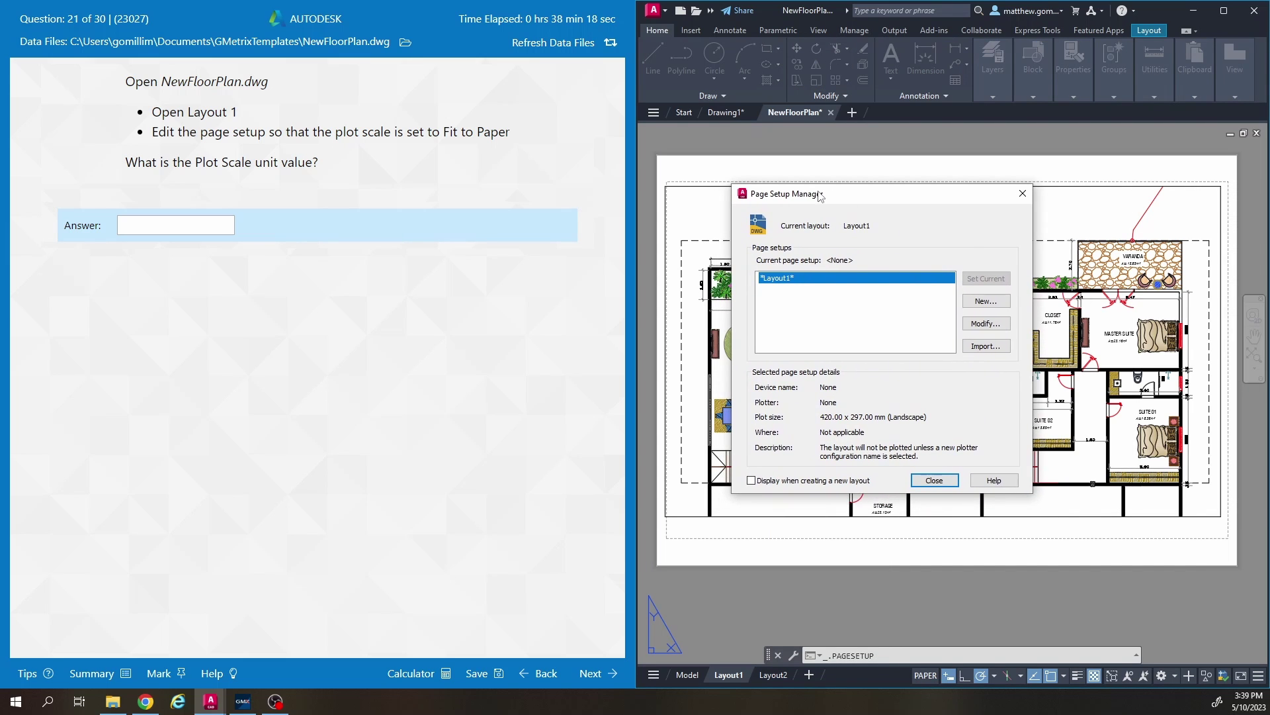
left_click(986, 324)
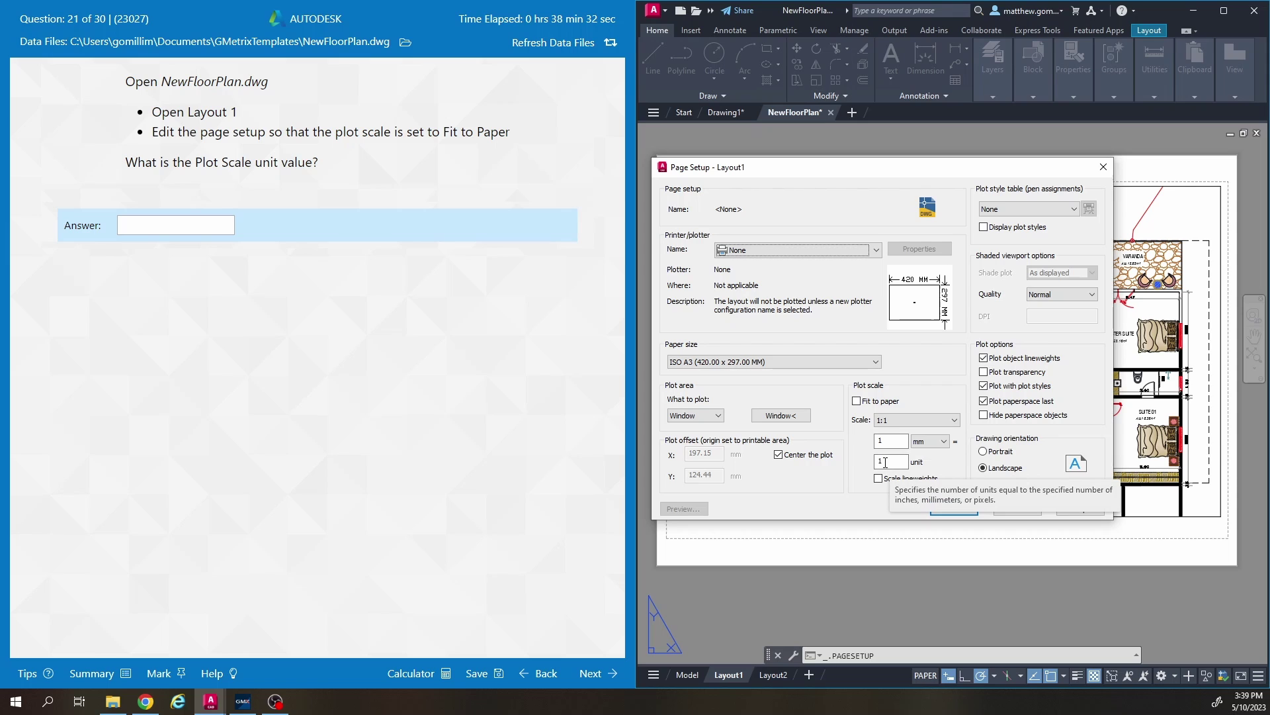
left_click(856, 401)
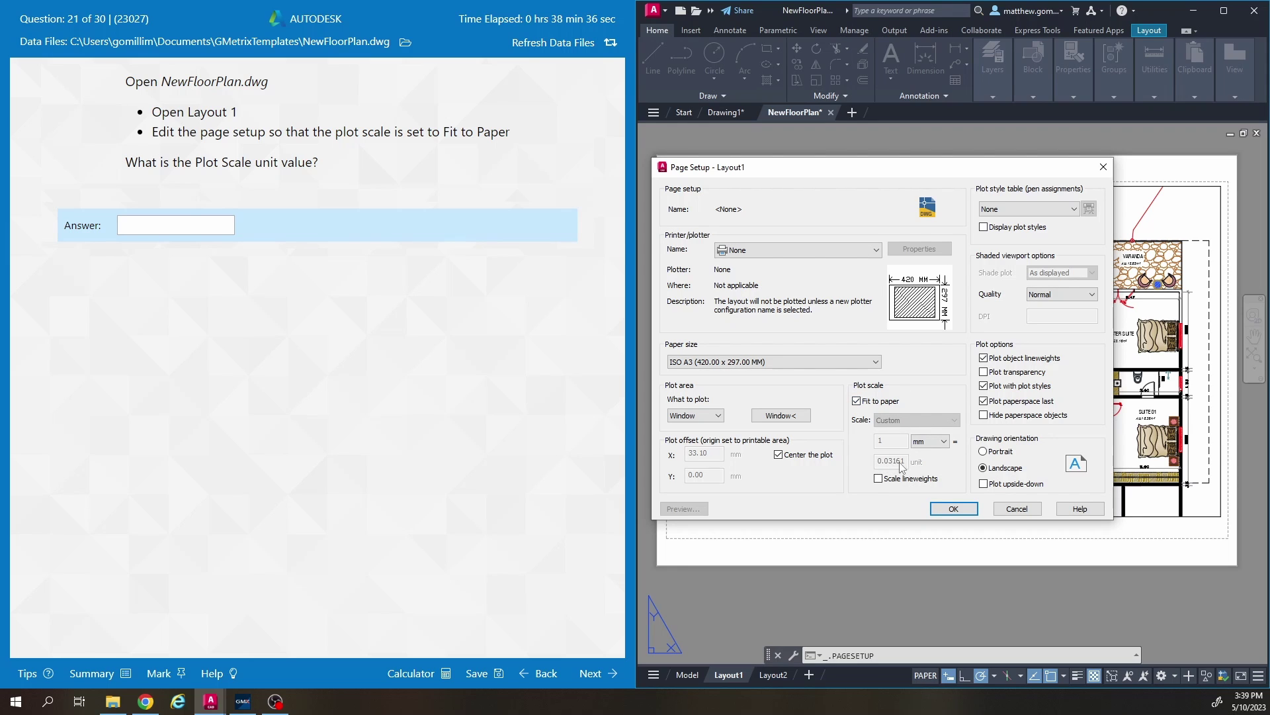
Enter 0.03161 as the plot scale unit answer and advance to question 22
left_click(152, 226)
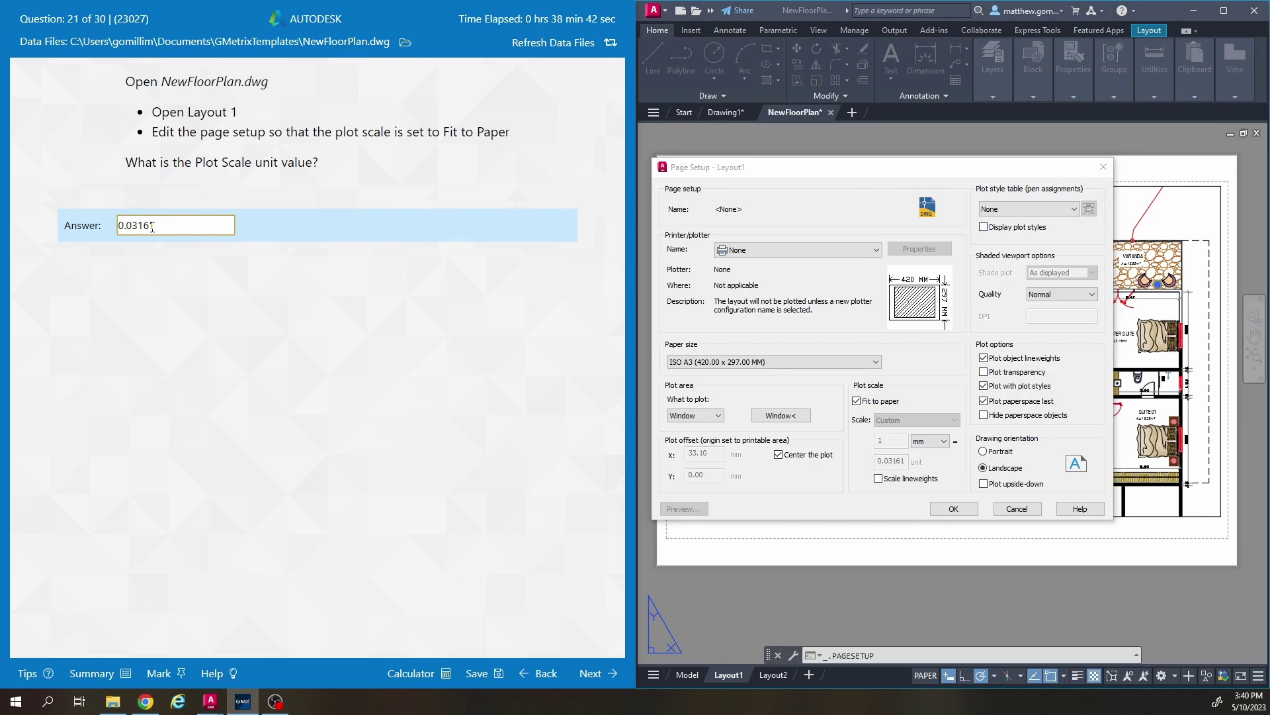
left_click(591, 673)
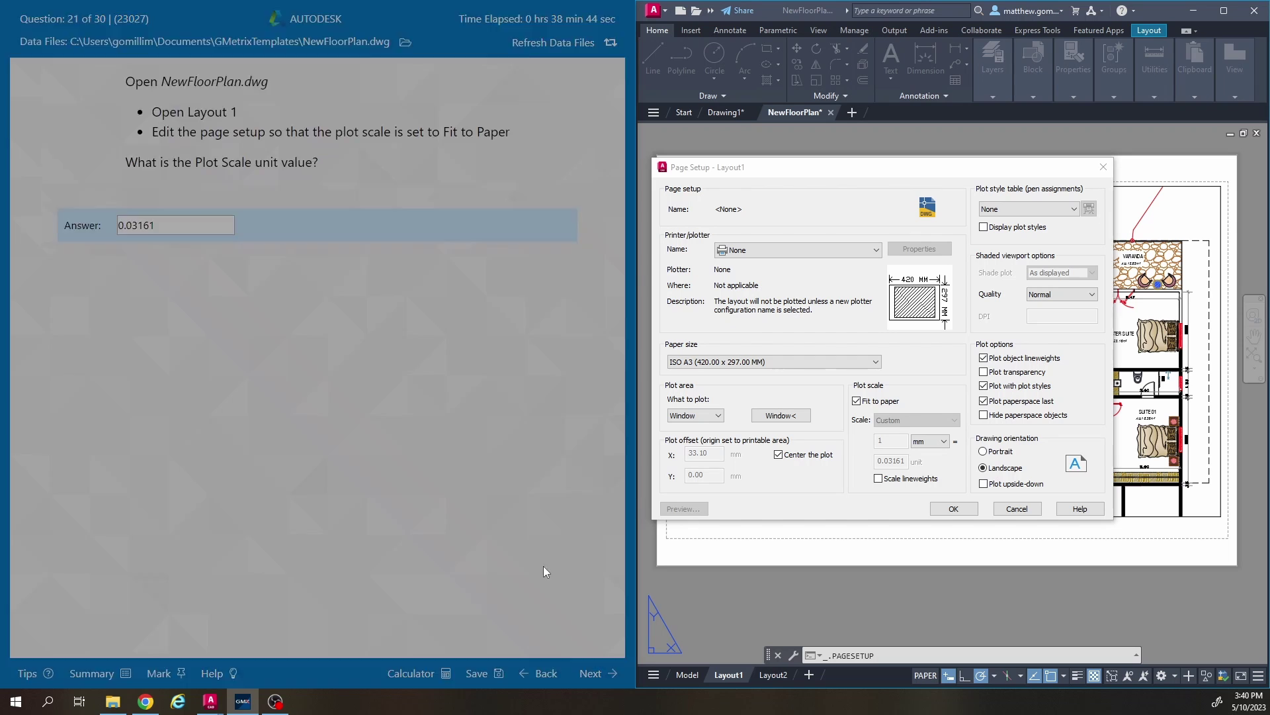
left_click(348, 385)
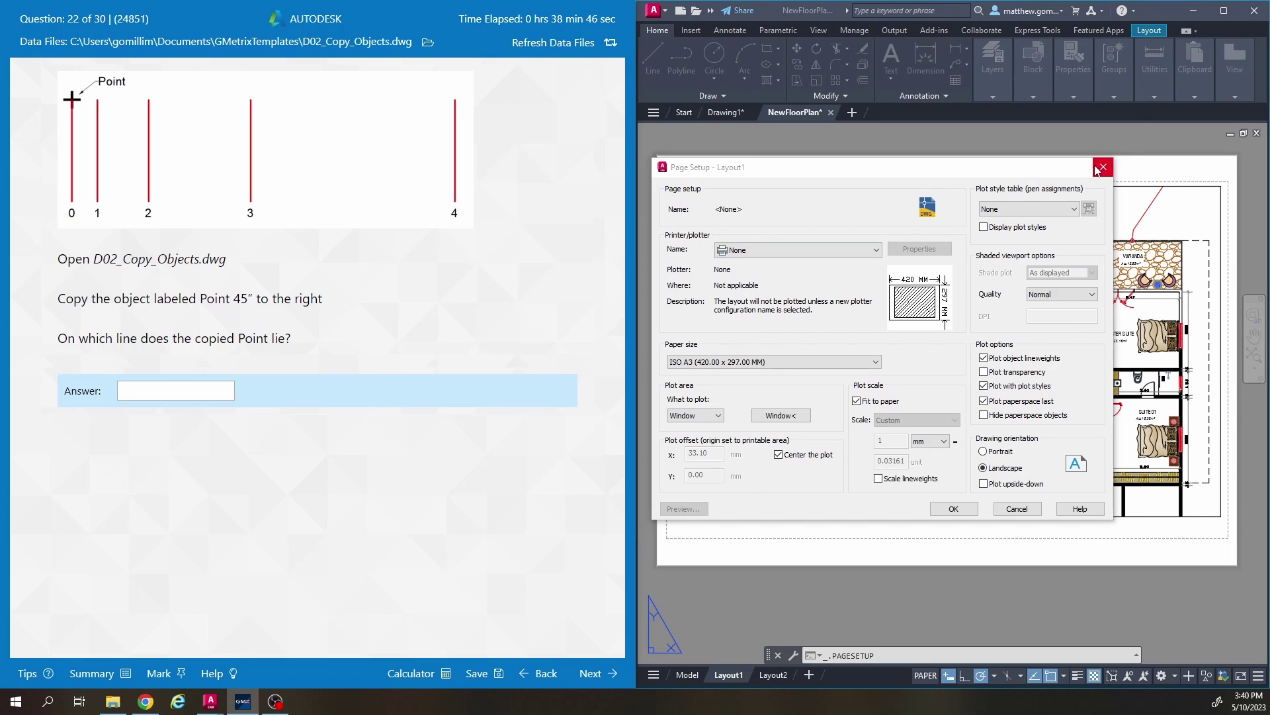
Dismiss the page setup dialogs and close the NewFloorPlan drawing without saving it
left_click(1023, 193)
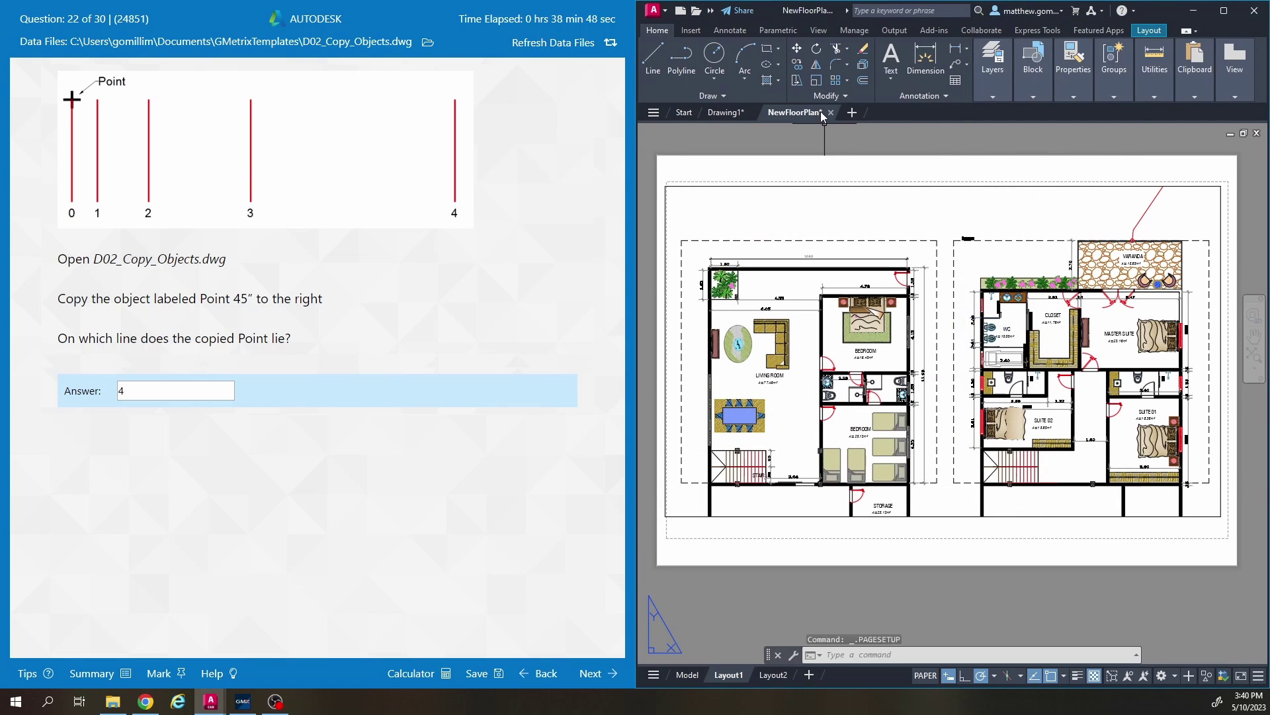
left_click(831, 113)
left_click(998, 380)
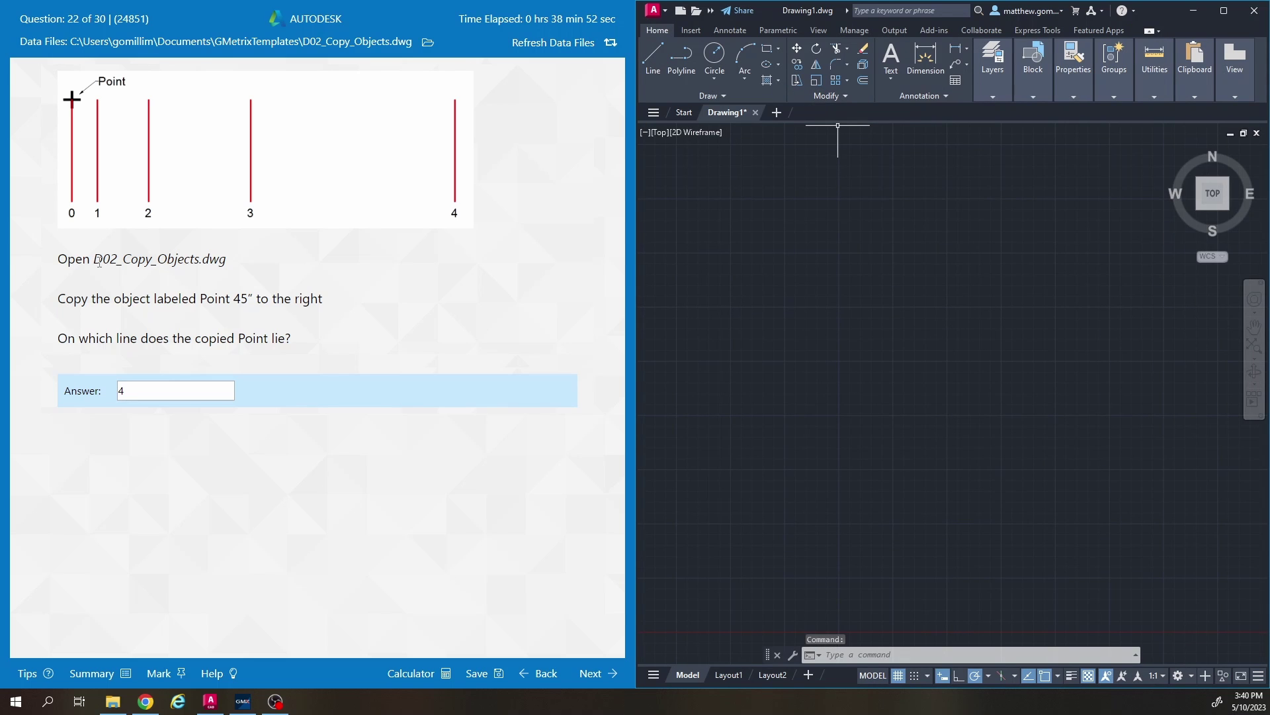
Open D02_Copy_Objects.dwg from the question's data files folder and bring all the numbered lines into view
left_click(428, 42)
double_click(696, 283)
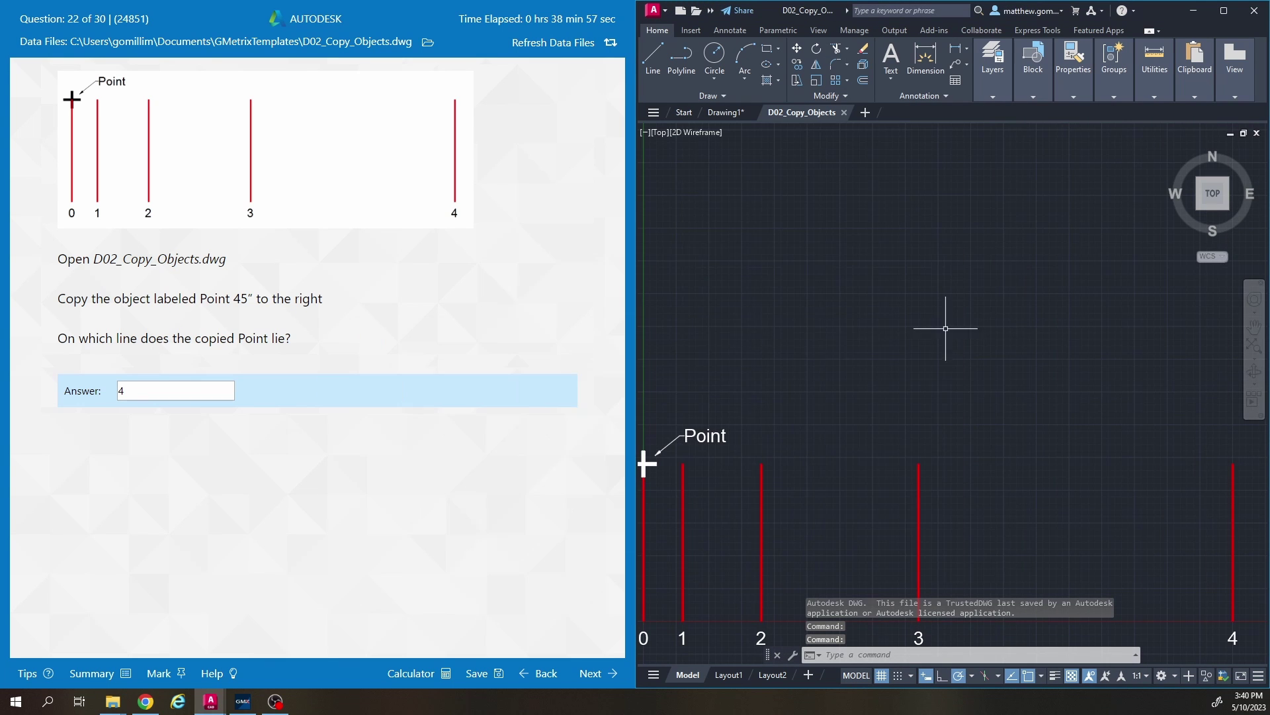
middle_click_drag(854, 457, 900, 309)
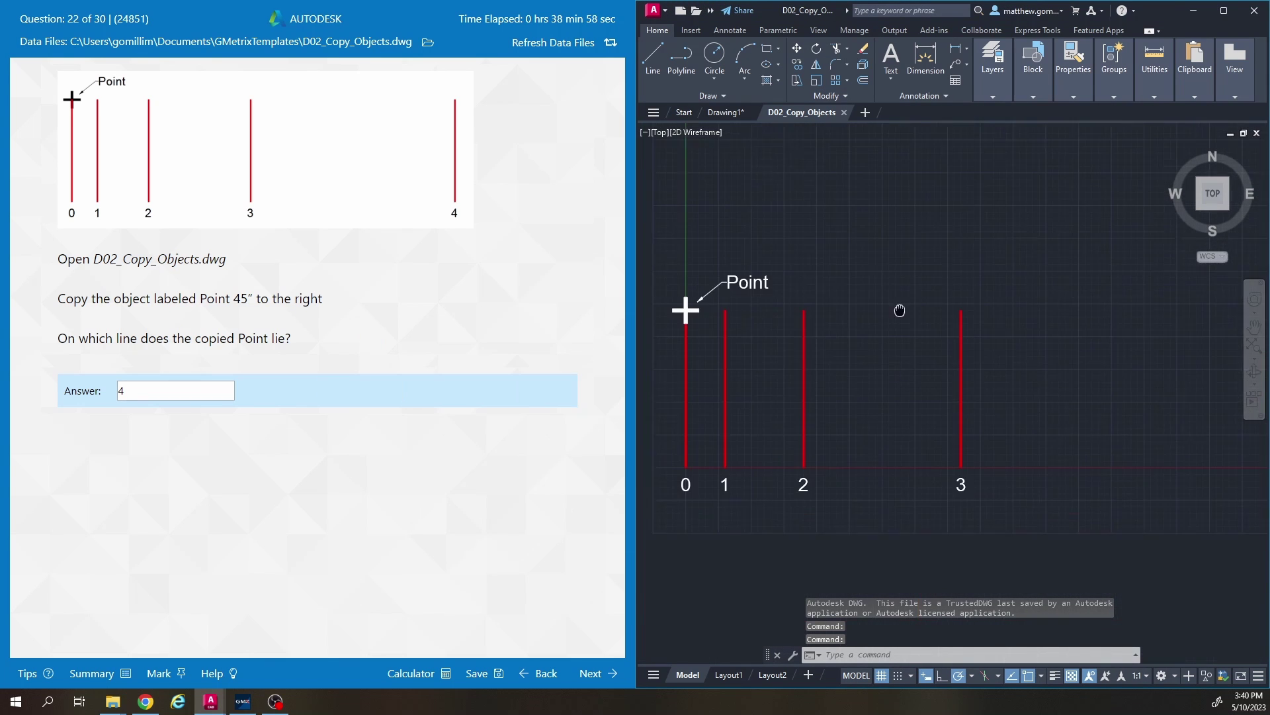
scroll(903, 311, "down", 2)
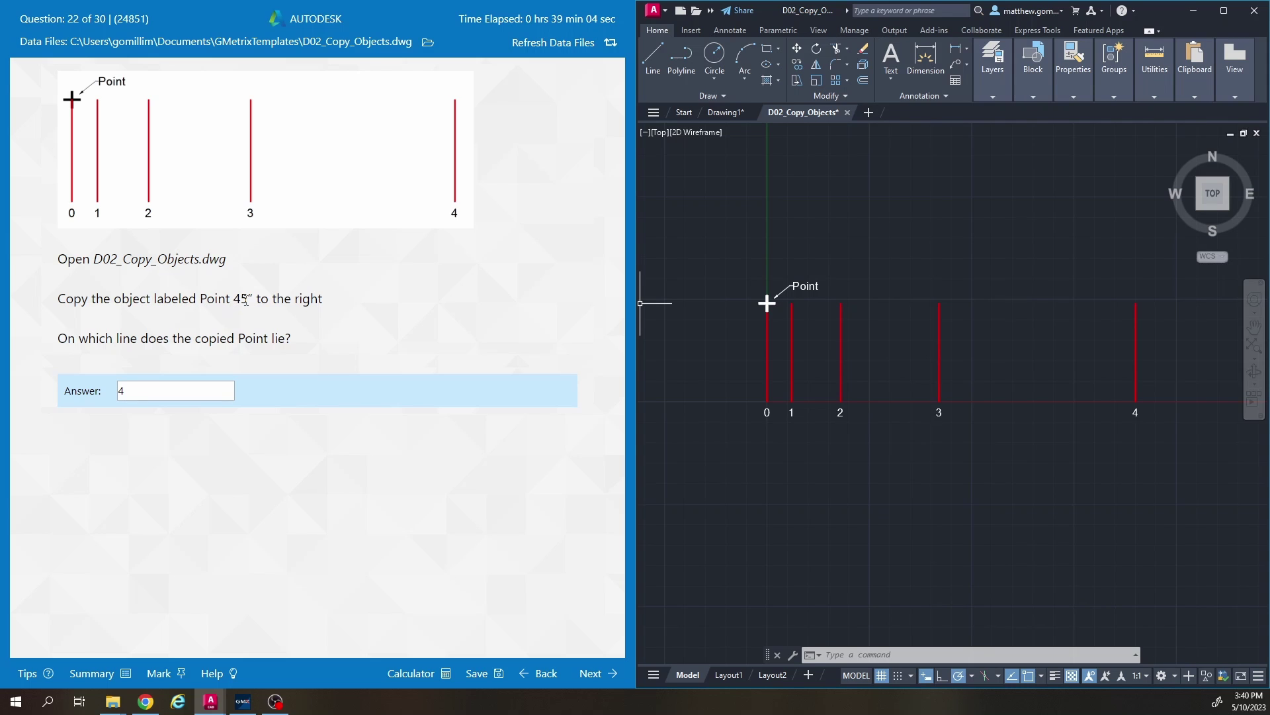
Copy the point marker on line 0 together with its Point label and leader 45 units horizontally to the right
left_click(767, 303)
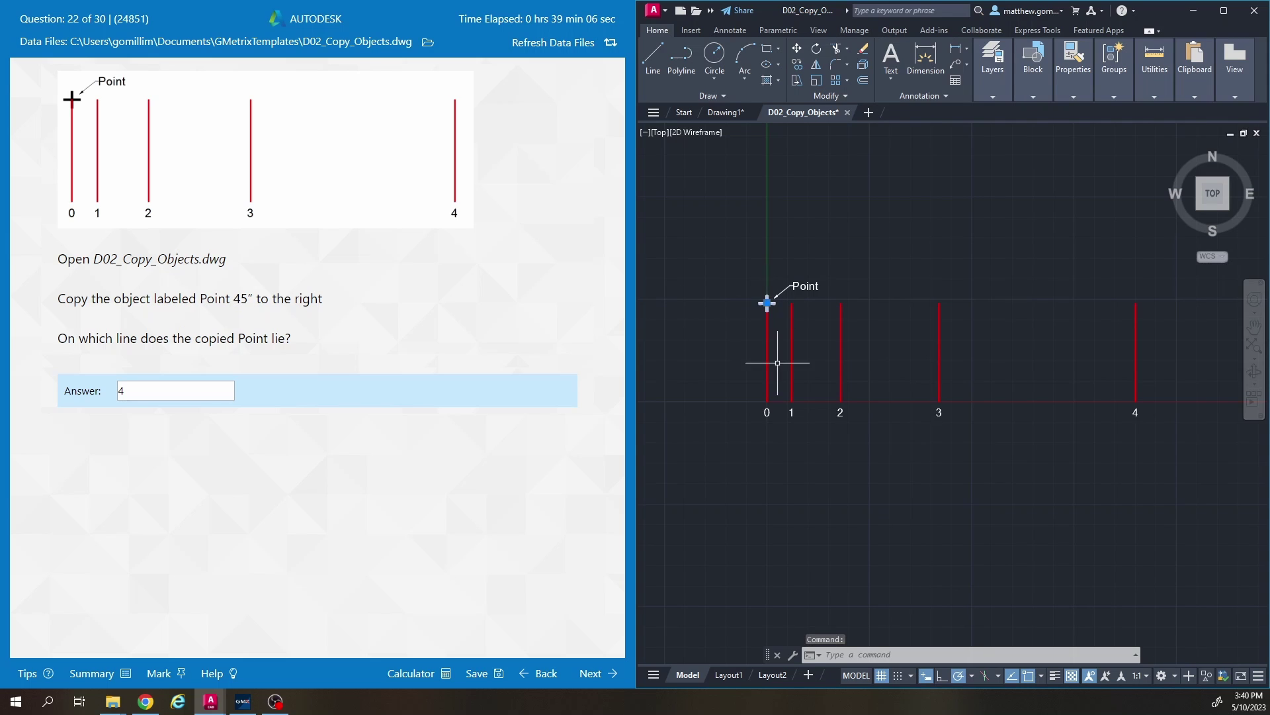
scroll(770, 293, "up", 4)
scroll(770, 293, "up", 2)
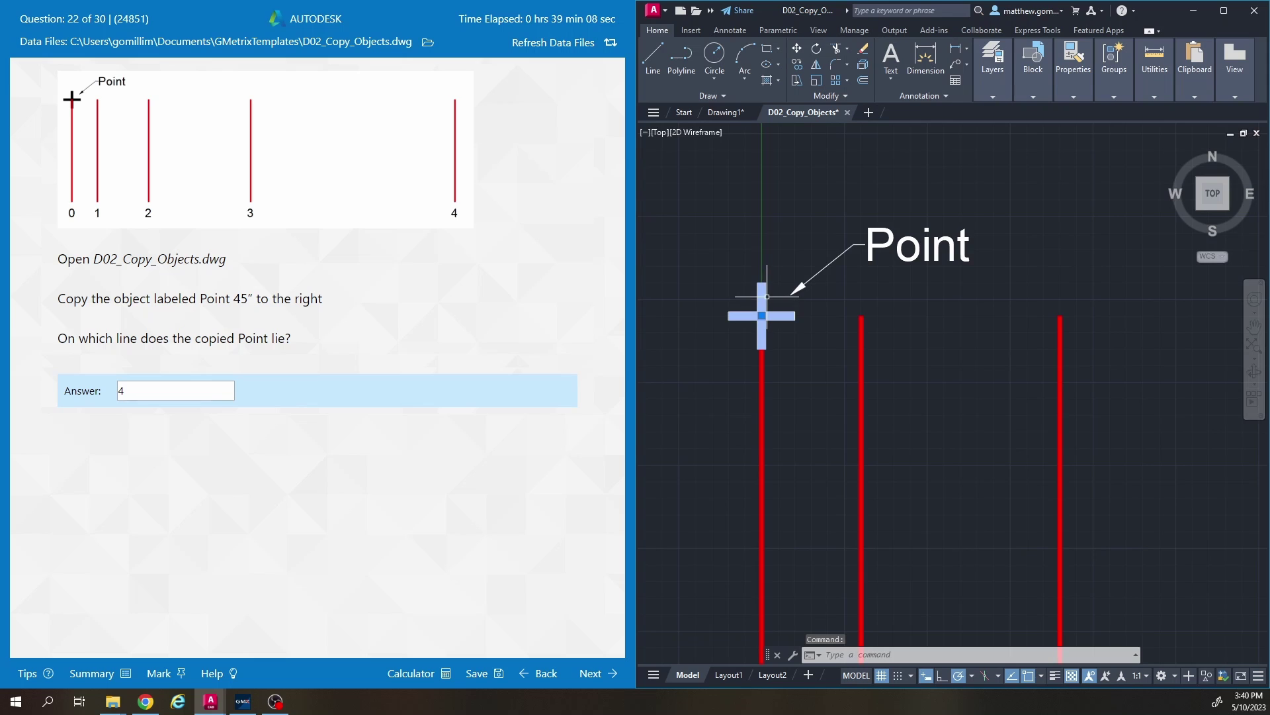
left_click(979, 270)
left_click(760, 133)
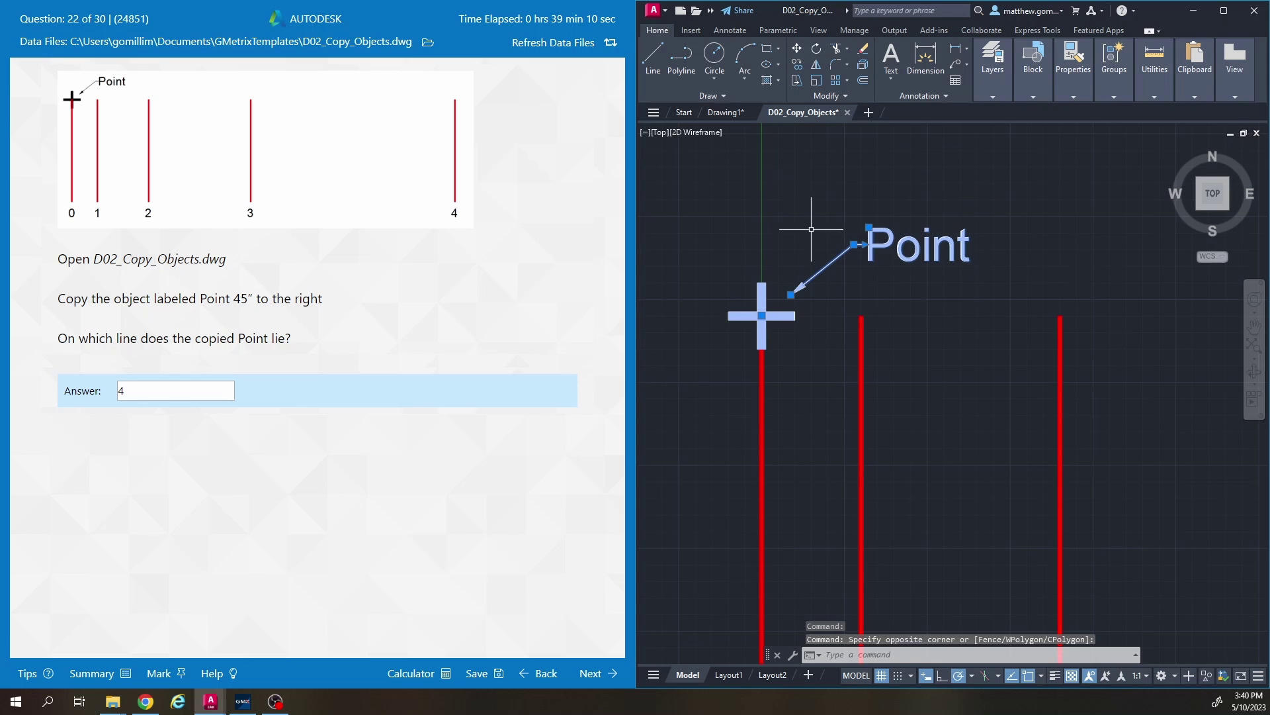
scroll(781, 267, "down", 2)
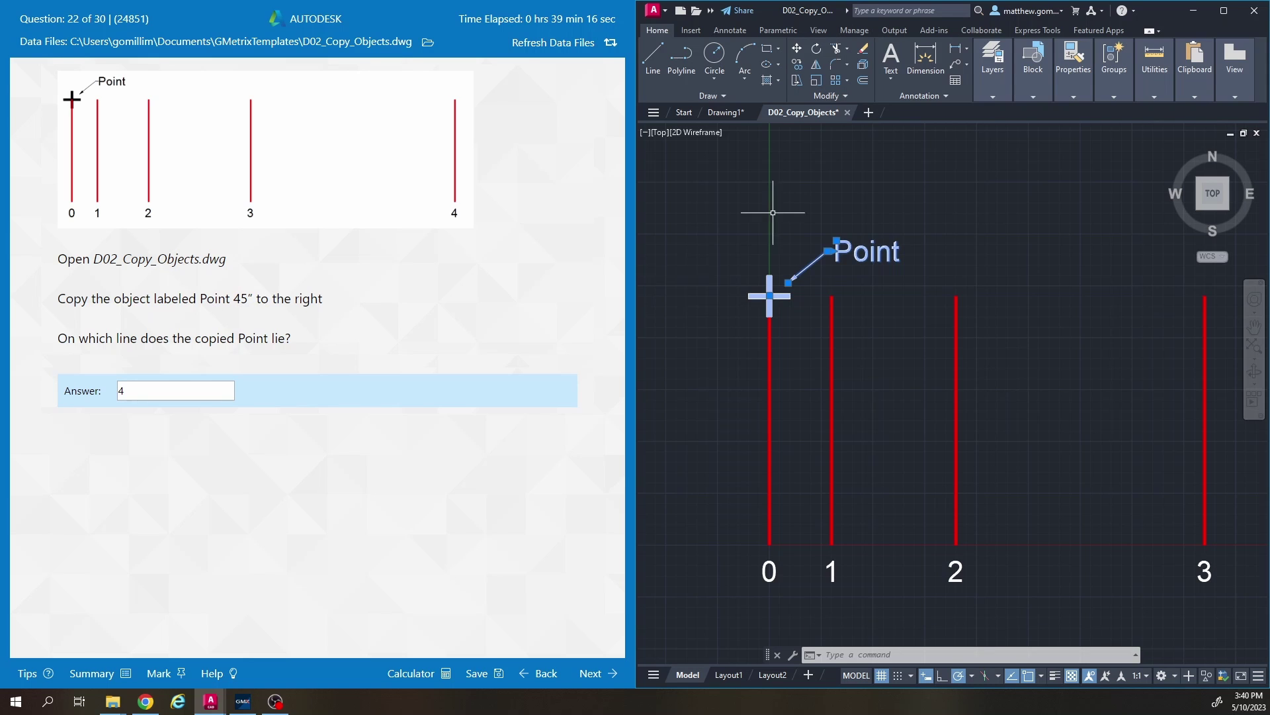
scroll(806, 262, "down", 2)
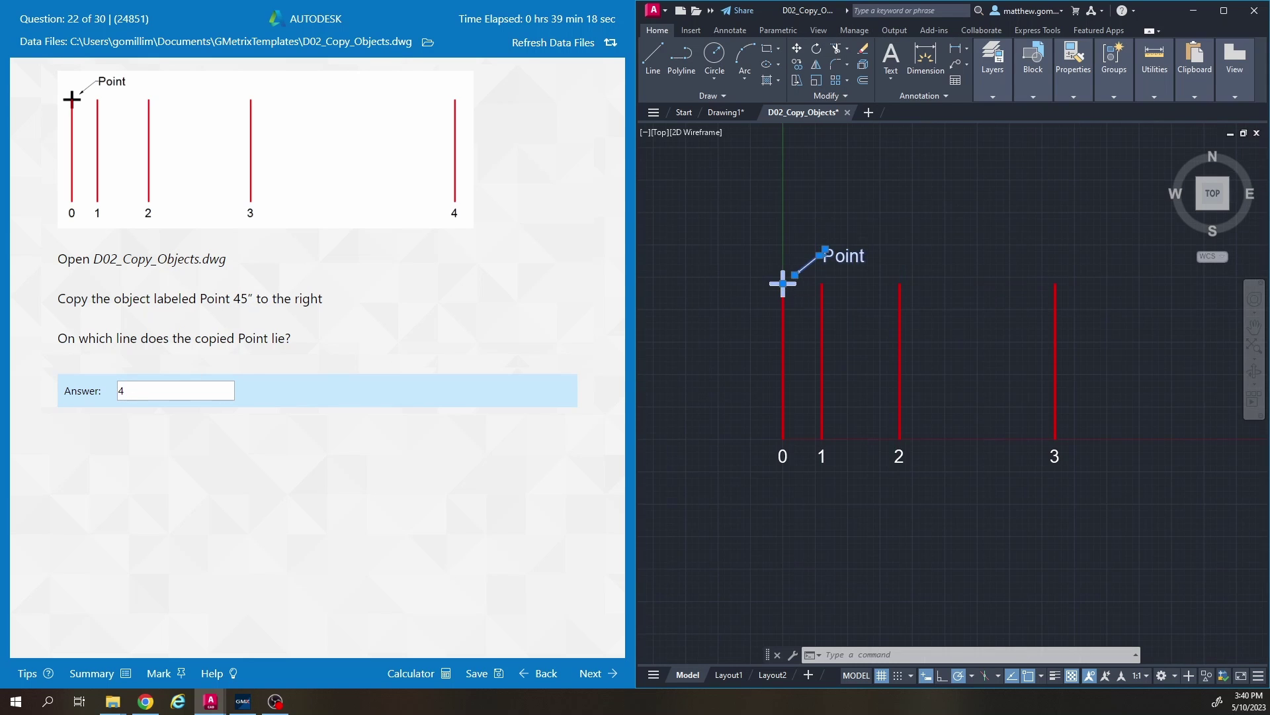
middle_click_drag(887, 225, 816, 286)
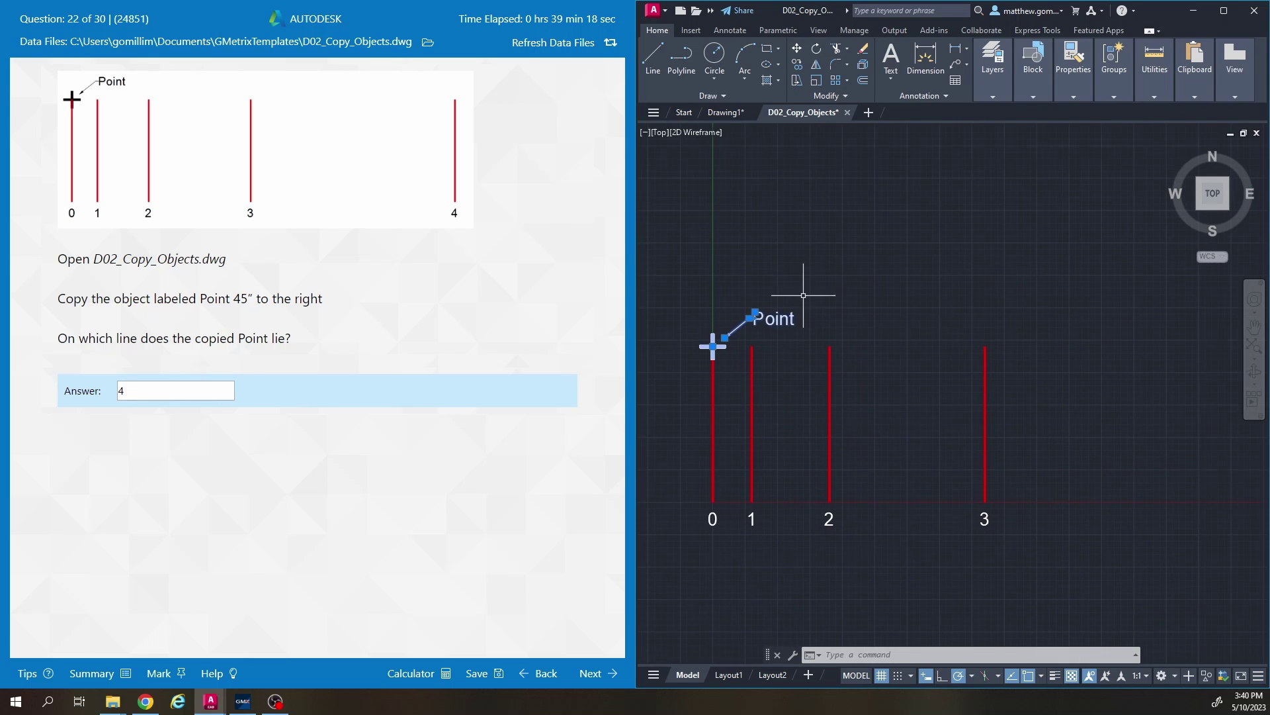
left_click(797, 67)
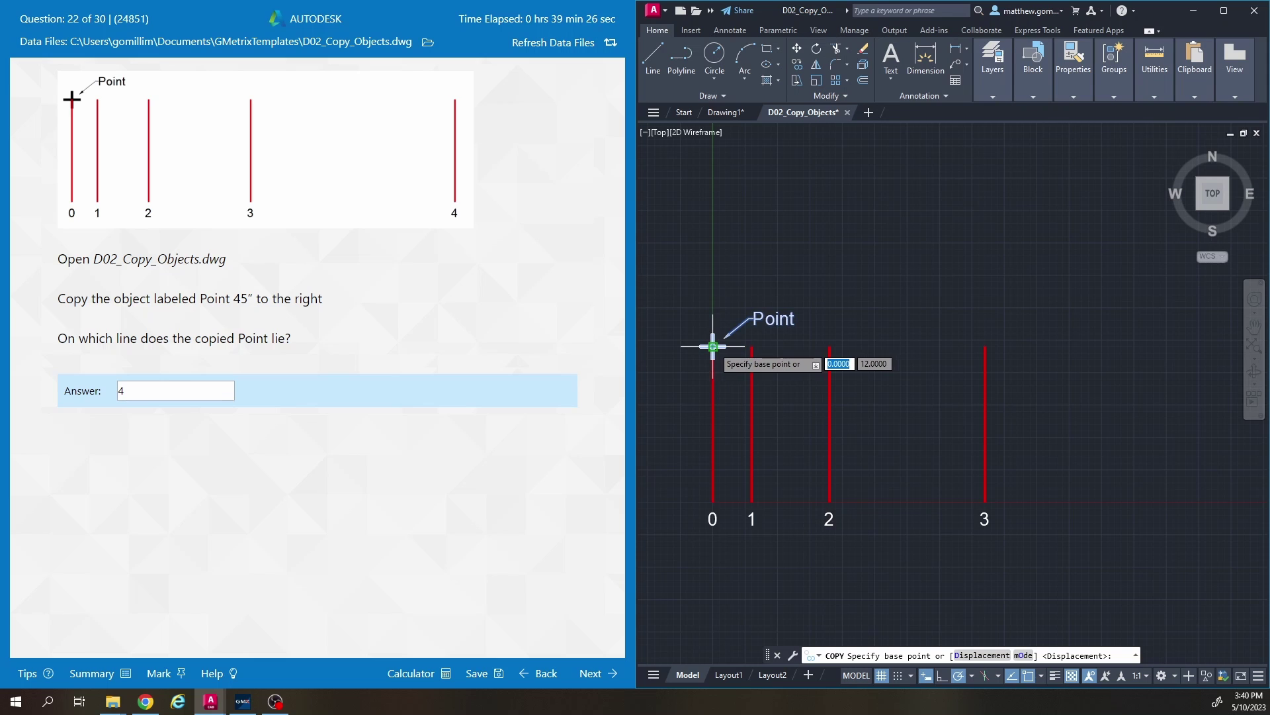
left_click(770, 212)
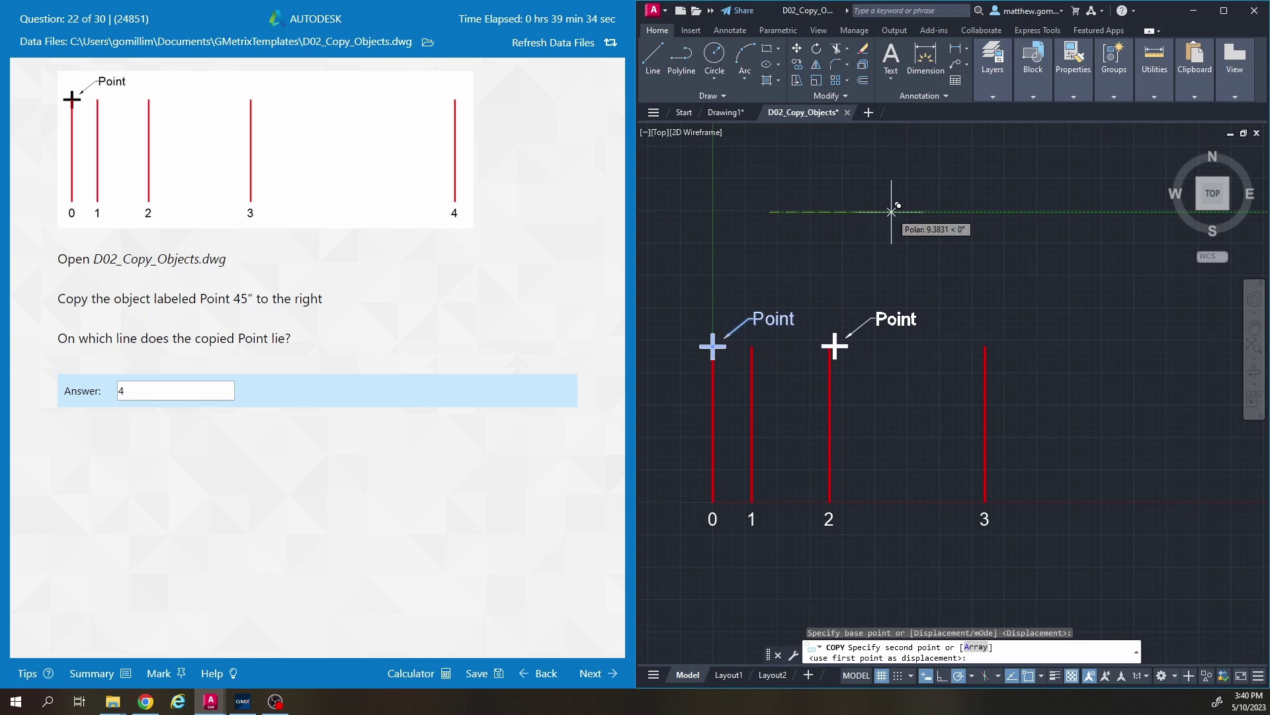
type("45")
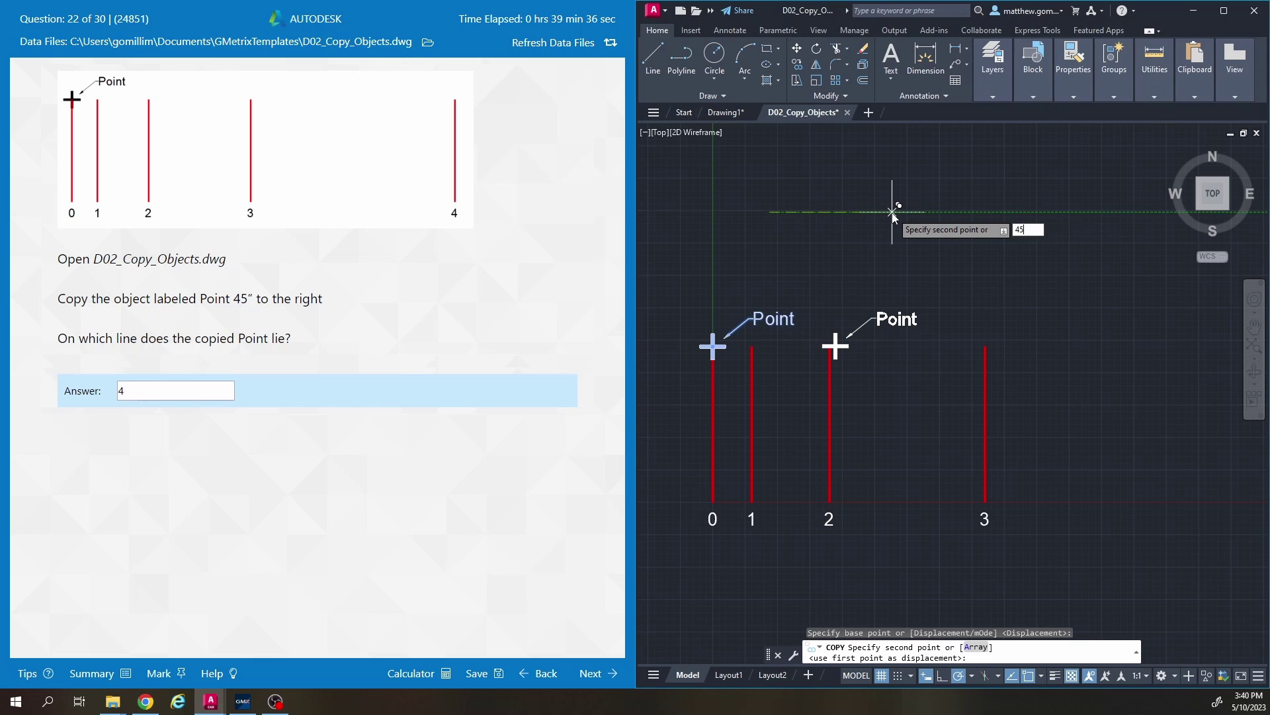
key("Return")
scroll(901, 218, "down", 2)
key("Escape")
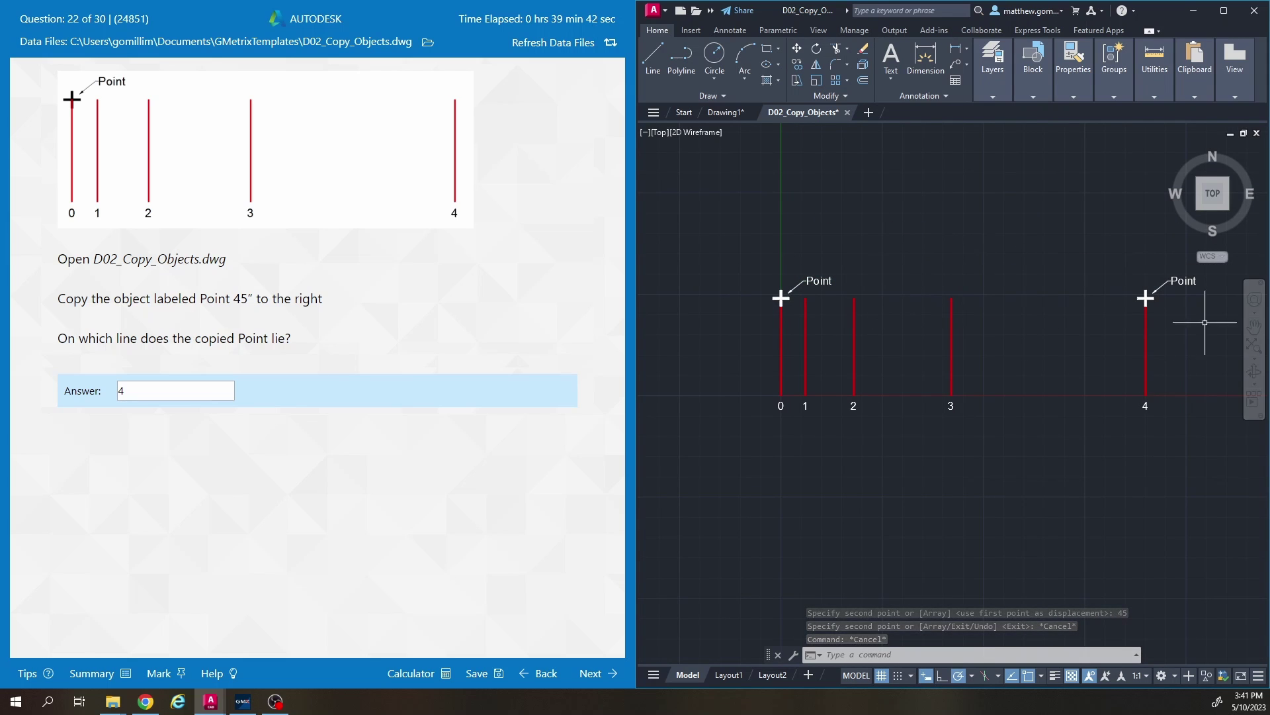
Check the distance between the original and copied point markers with a temporary line, then cancel the line
type("l")
key("Return")
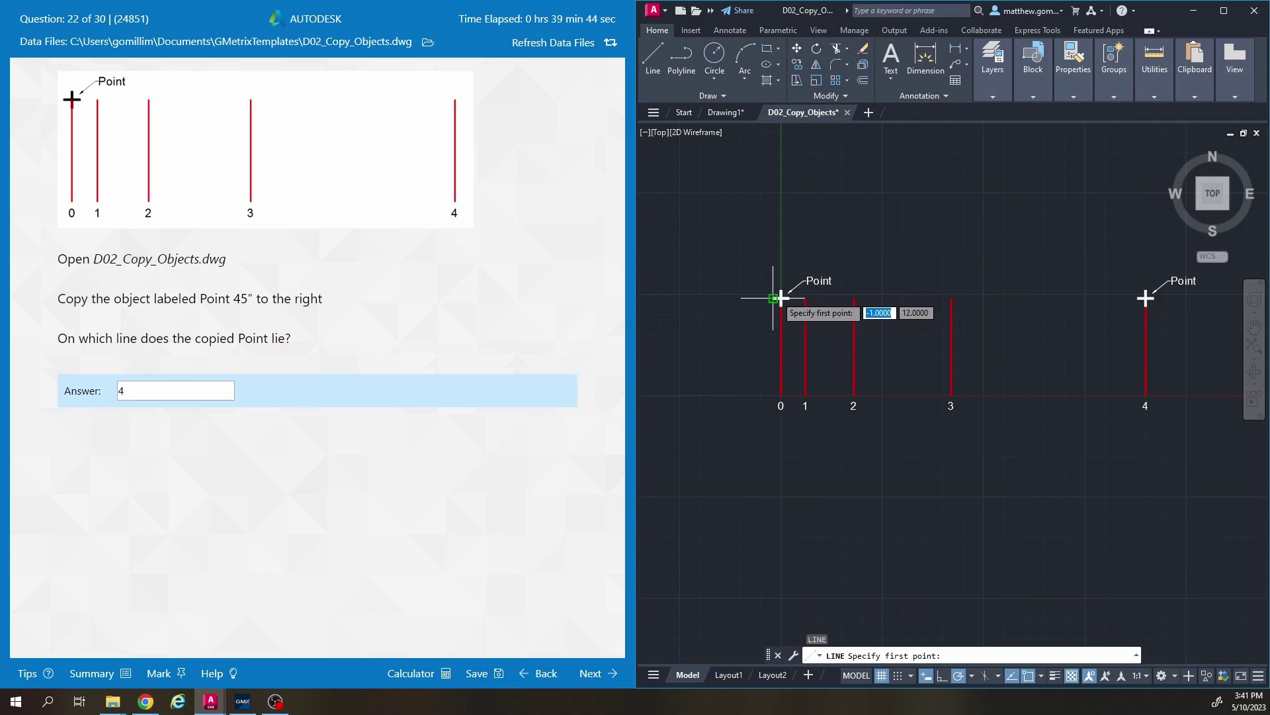
left_click(781, 298)
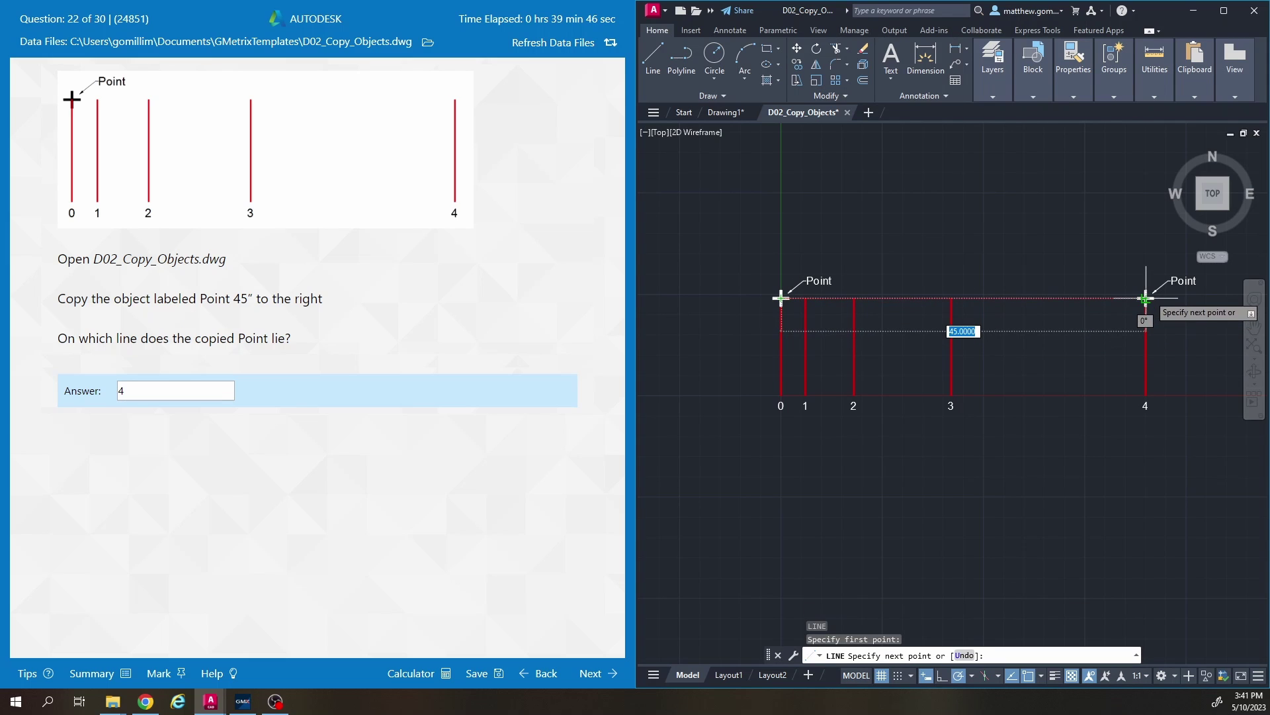
key("Escape")
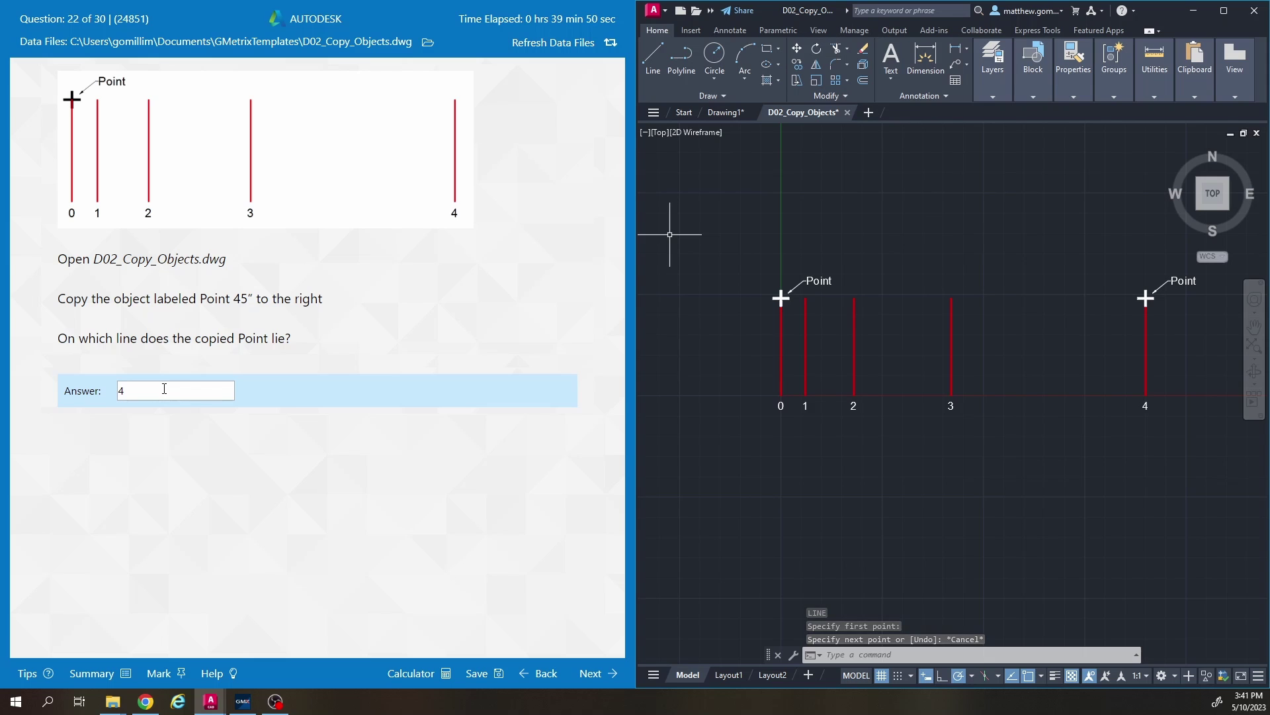
Advance to question 23 and close the D02_Copy_Objects drawing without saving its changes
left_click(591, 674)
left_click(365, 380)
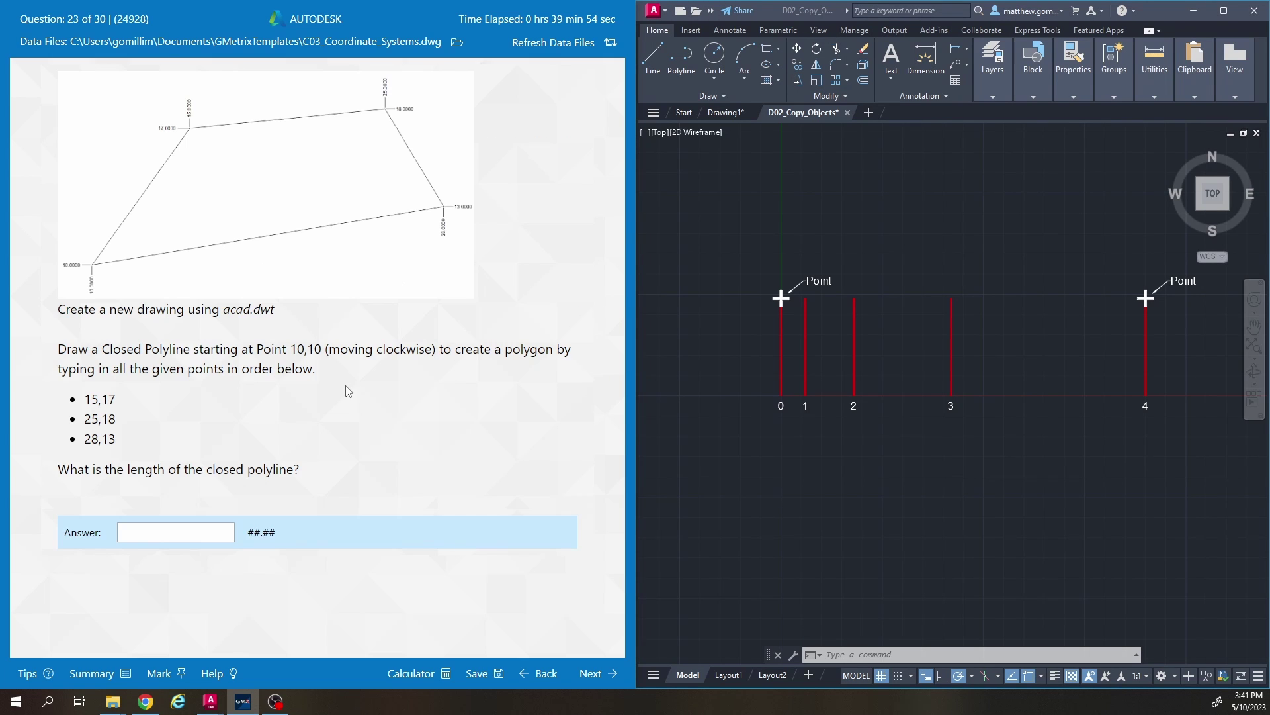
key("Escape")
left_click(847, 112)
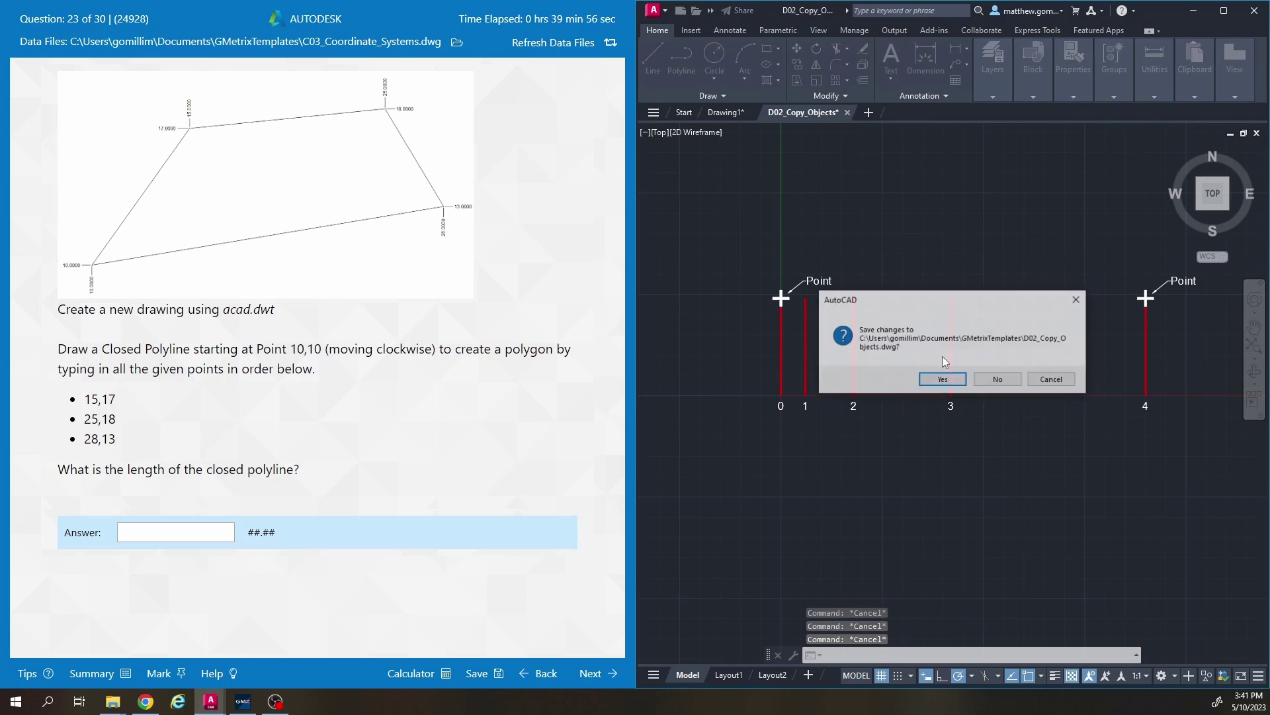
left_click(996, 380)
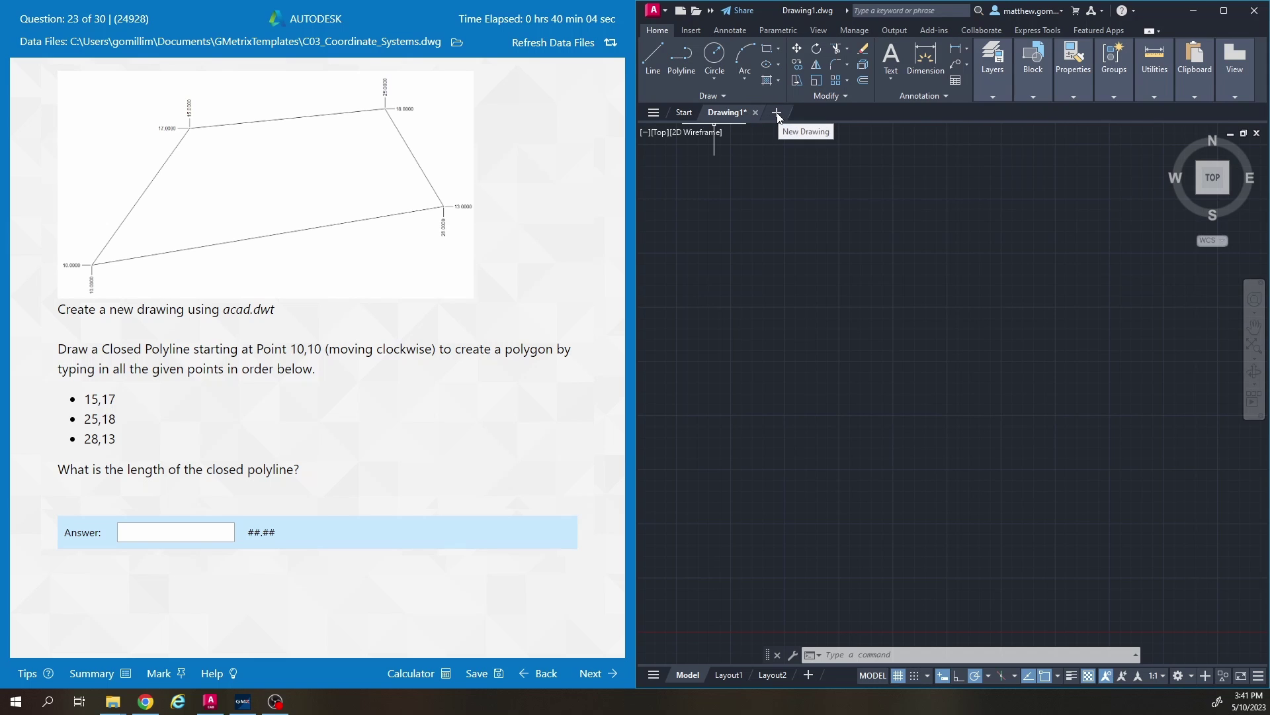
Create a new drawing from the acad template
left_click(653, 11)
left_click(678, 80)
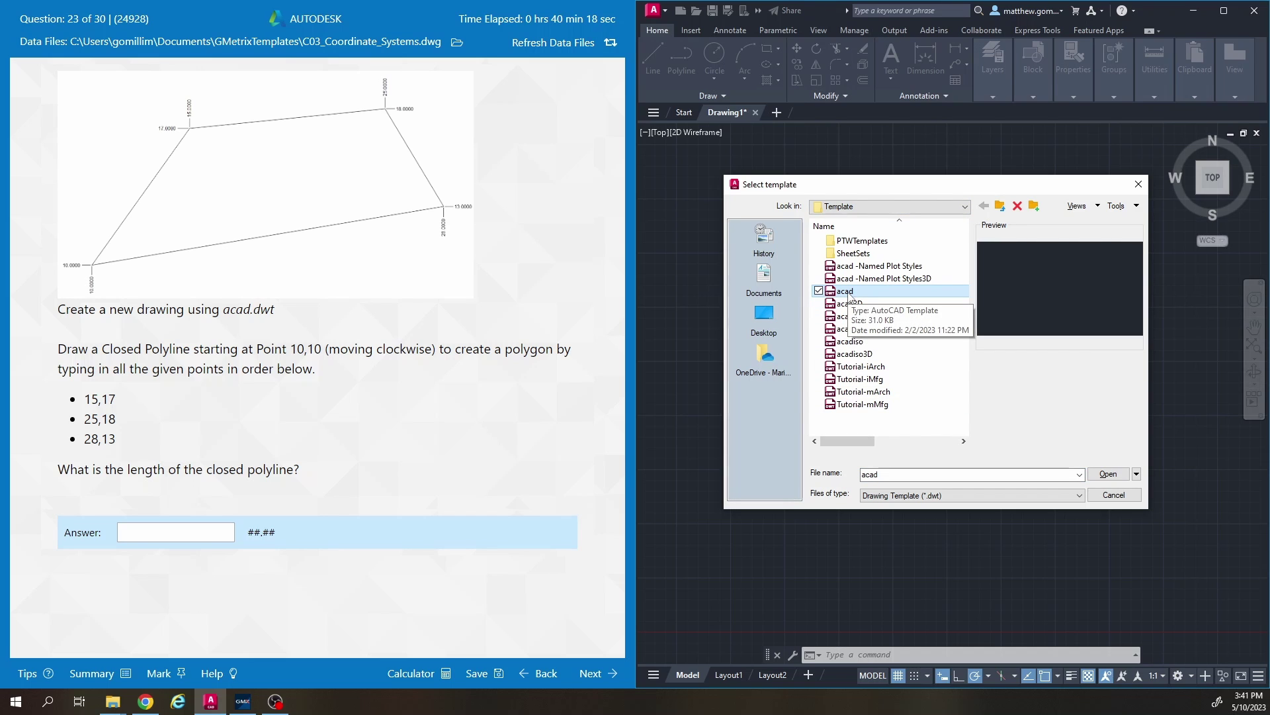
left_click(1109, 474)
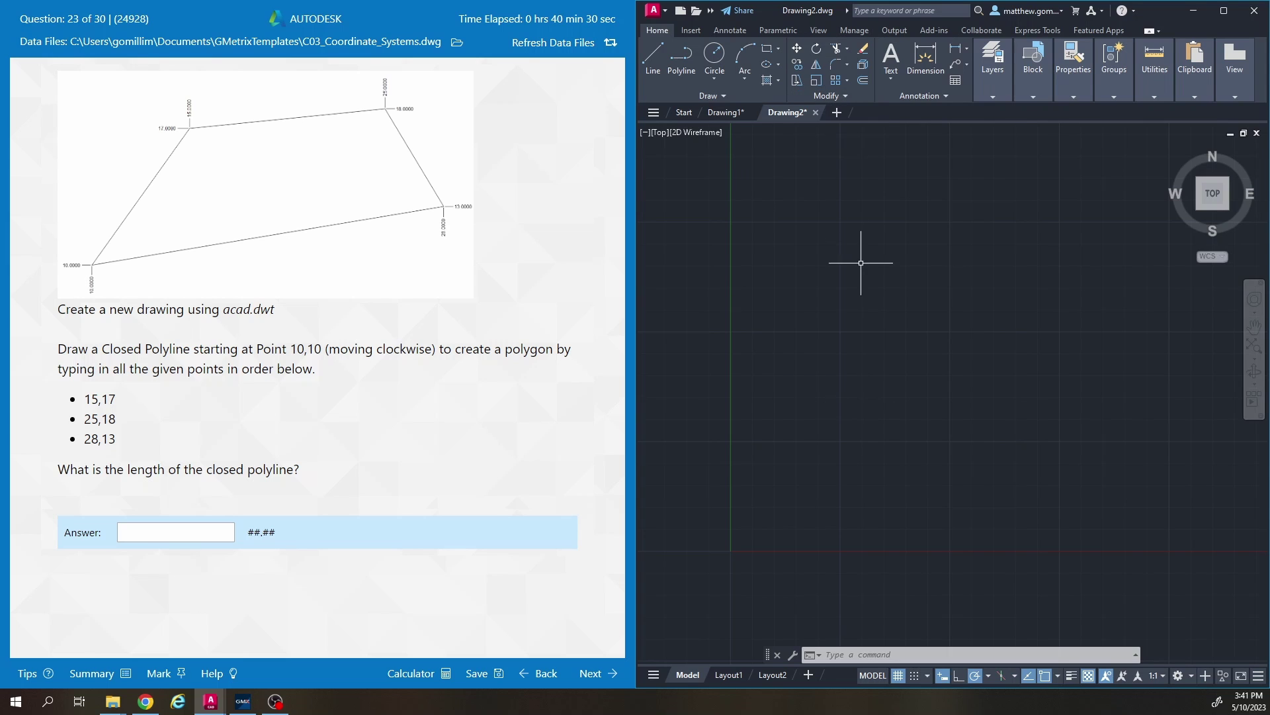
Try to draw the four-sided polyline from 10,10 with the points 15,17, 25,18 and 28,13 and back to the start, using dynamic input
scroll(859, 258, "down", 3)
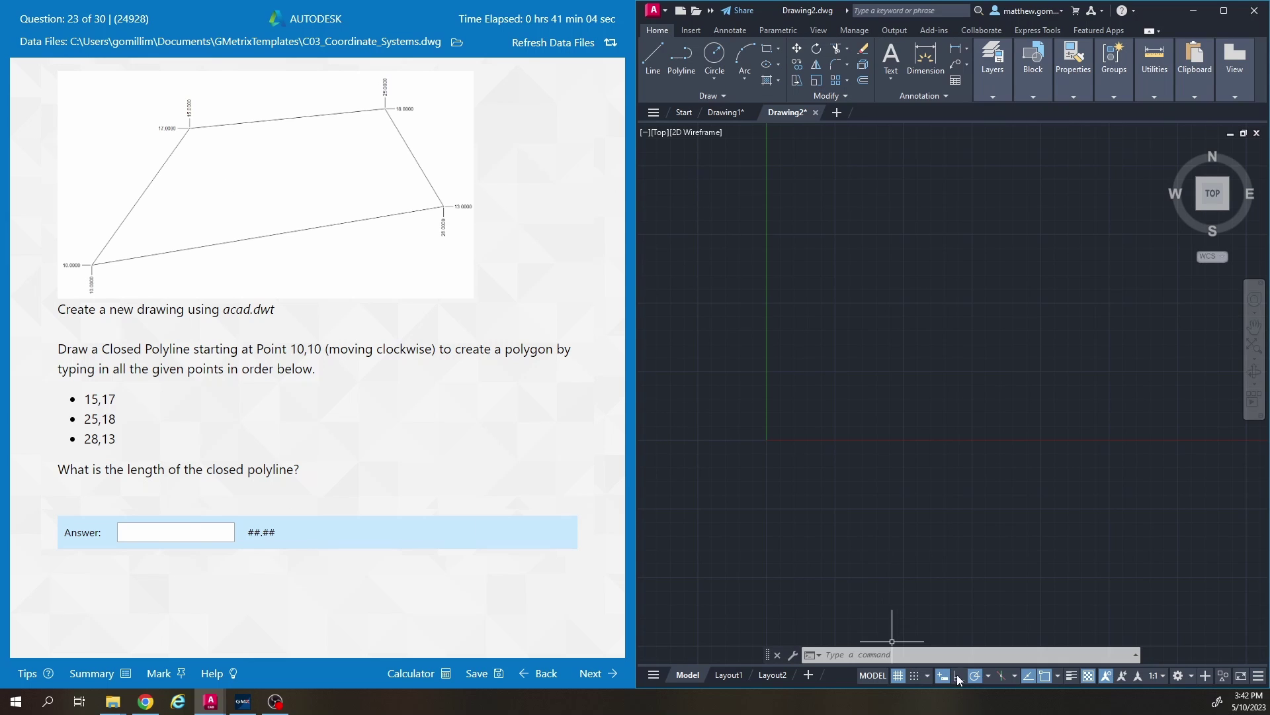
middle_click_drag(856, 227, 836, 292)
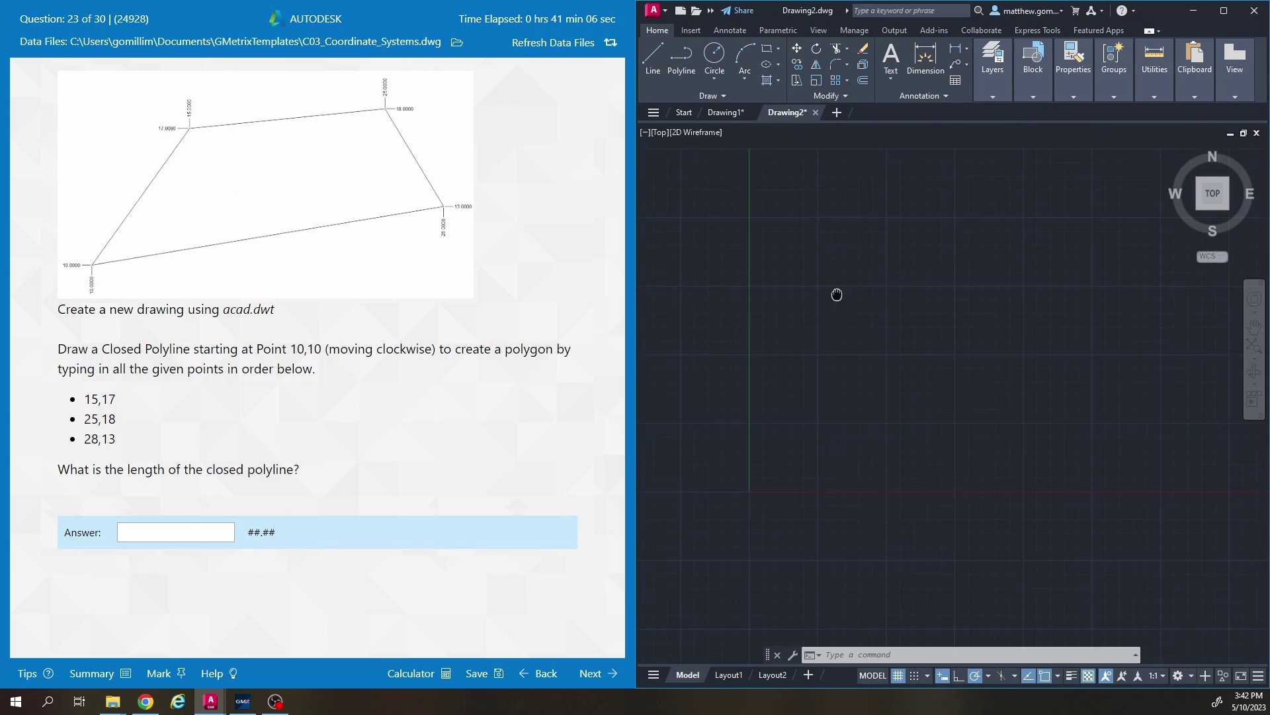
left_click(681, 58)
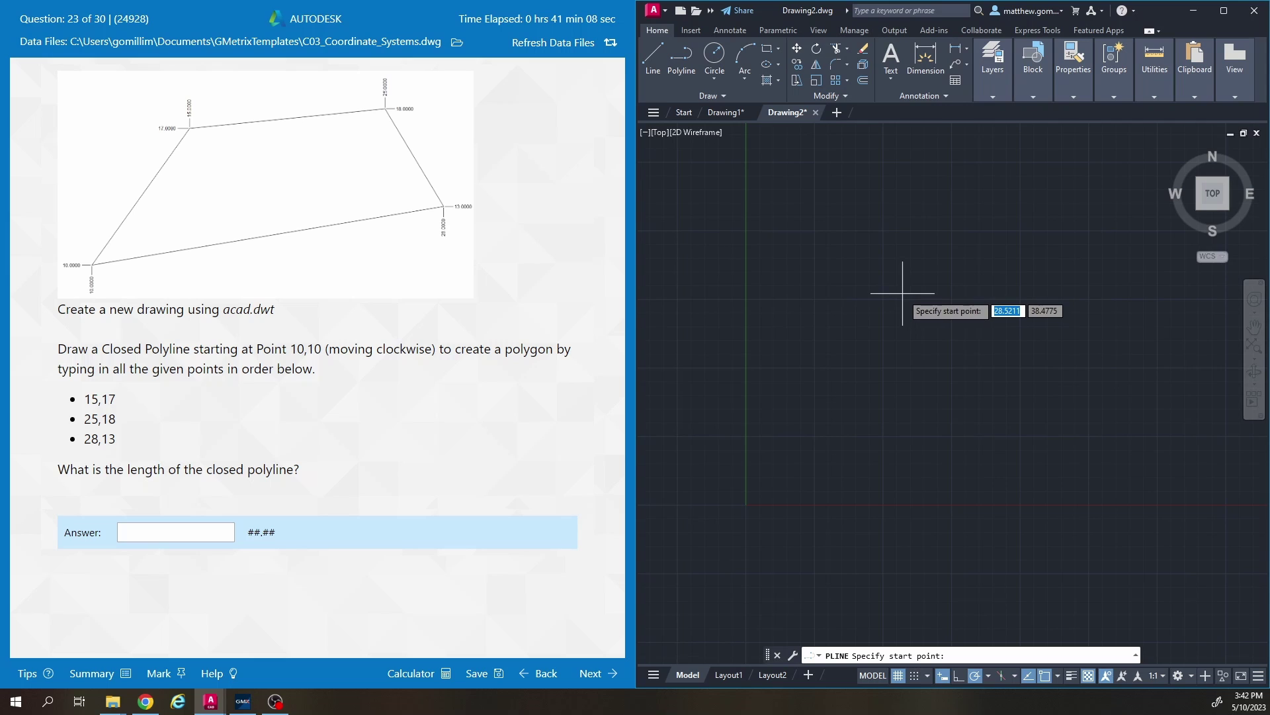
type("10,1")
type("0")
key("Return")
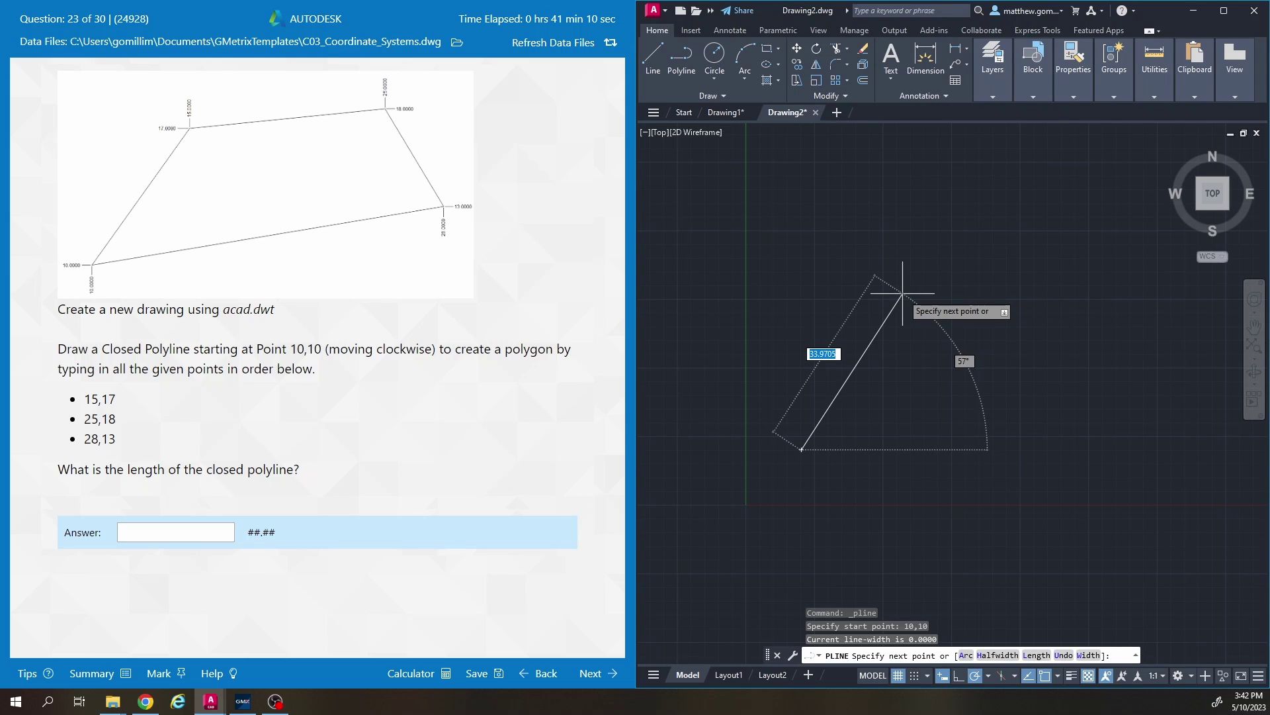
type("15,17")
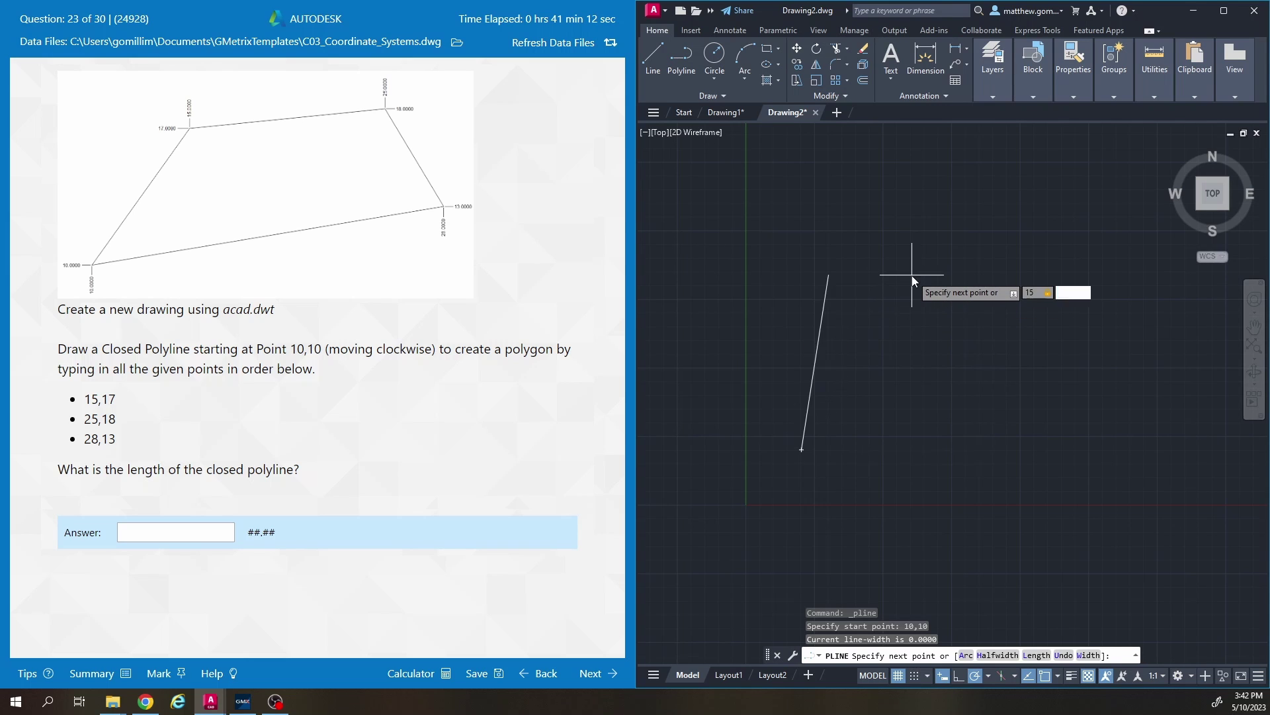
key("Return")
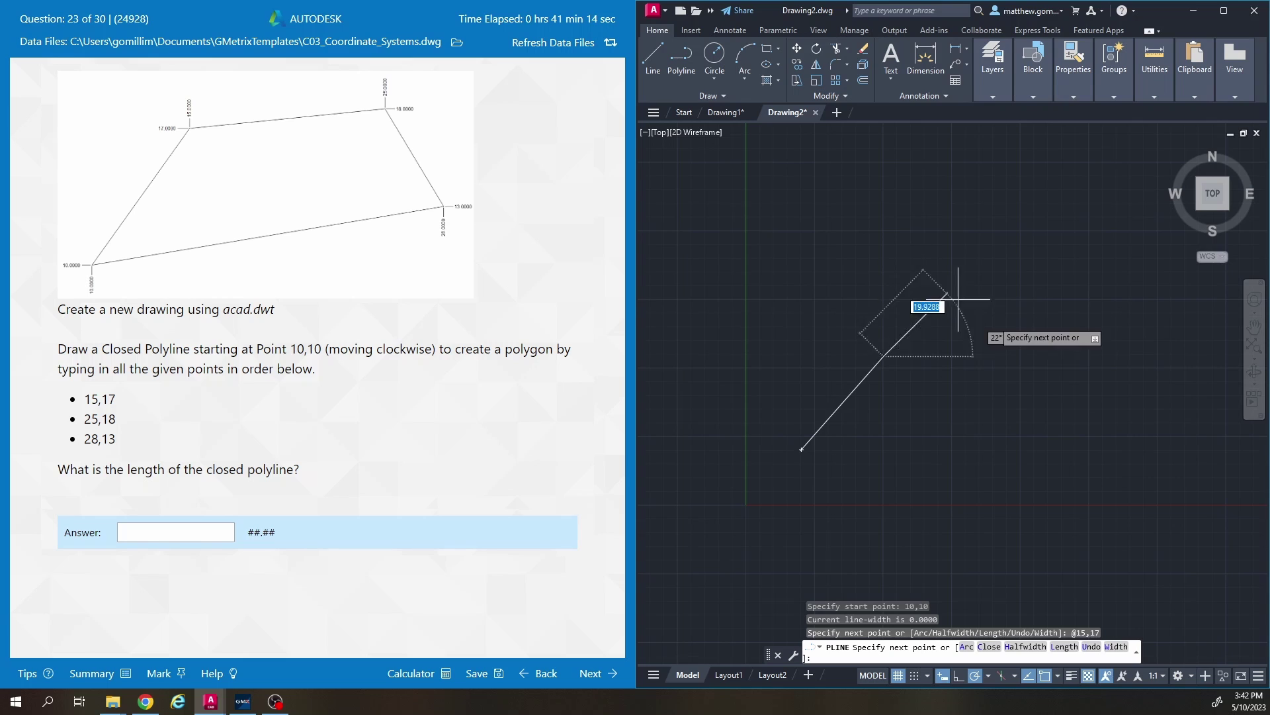
type("25,")
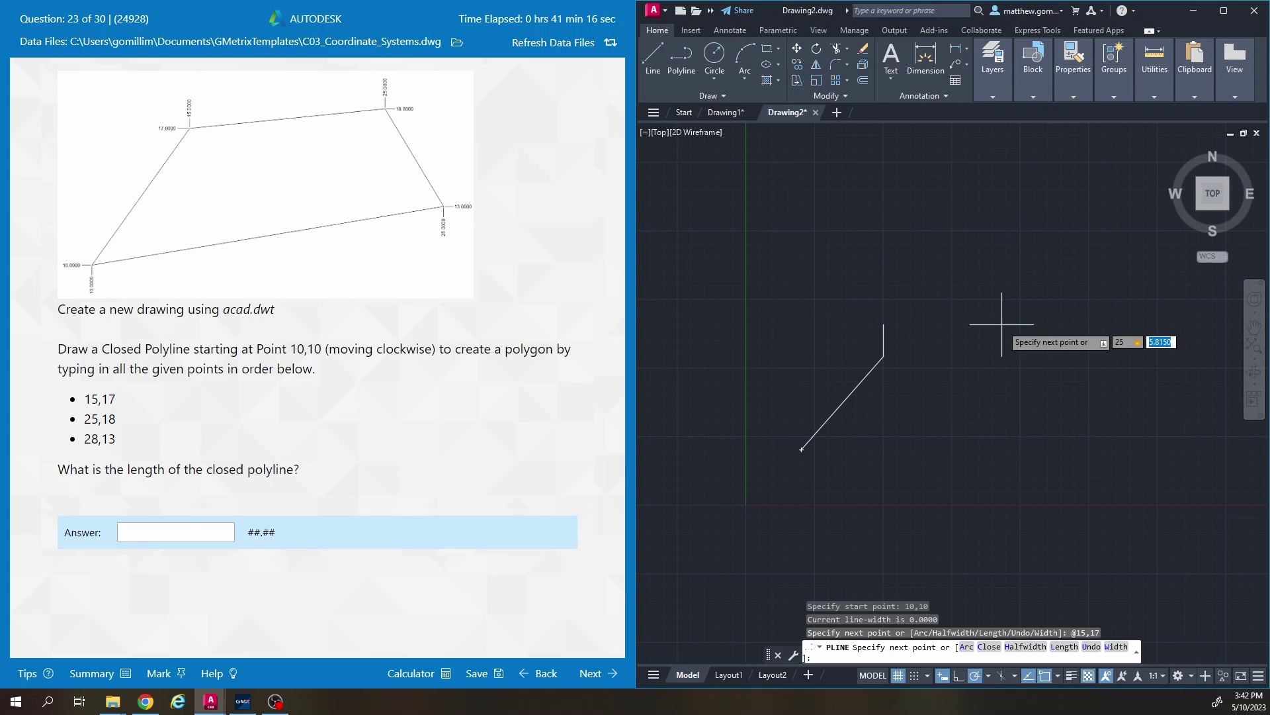
type("18")
key("Return")
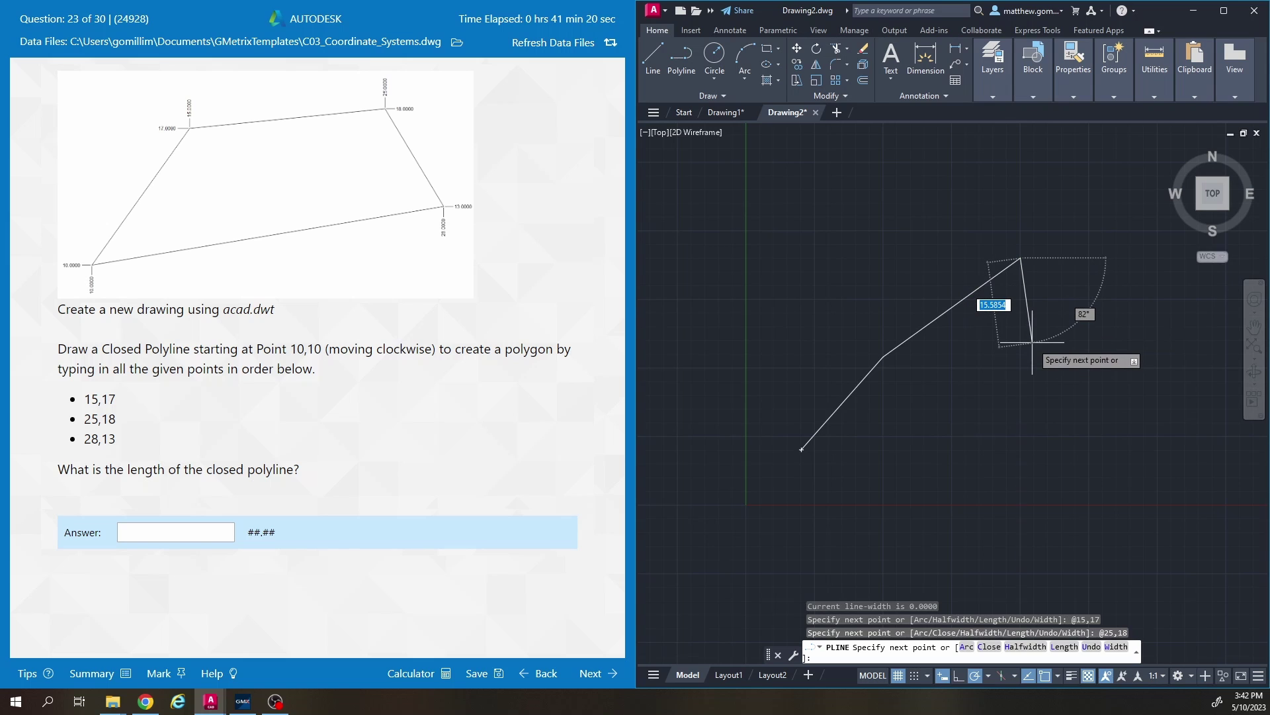
type("28,13")
key("Return")
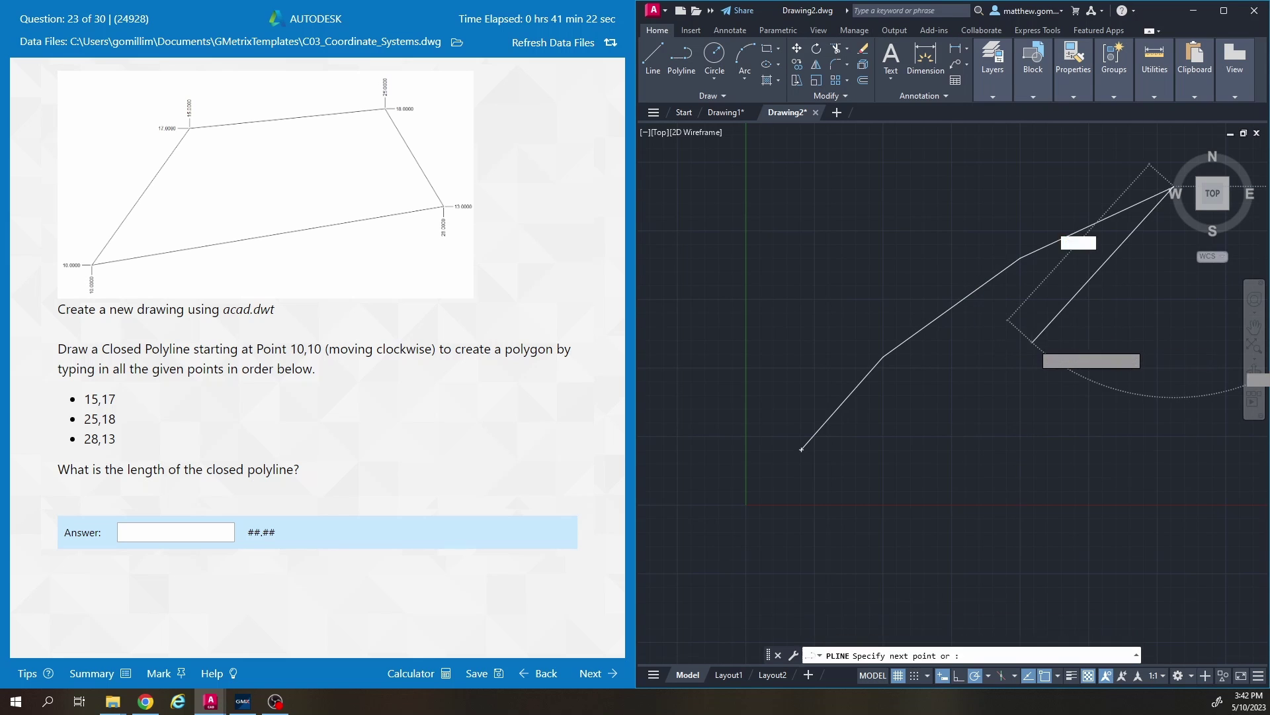
left_click(802, 449)
key("Escape")
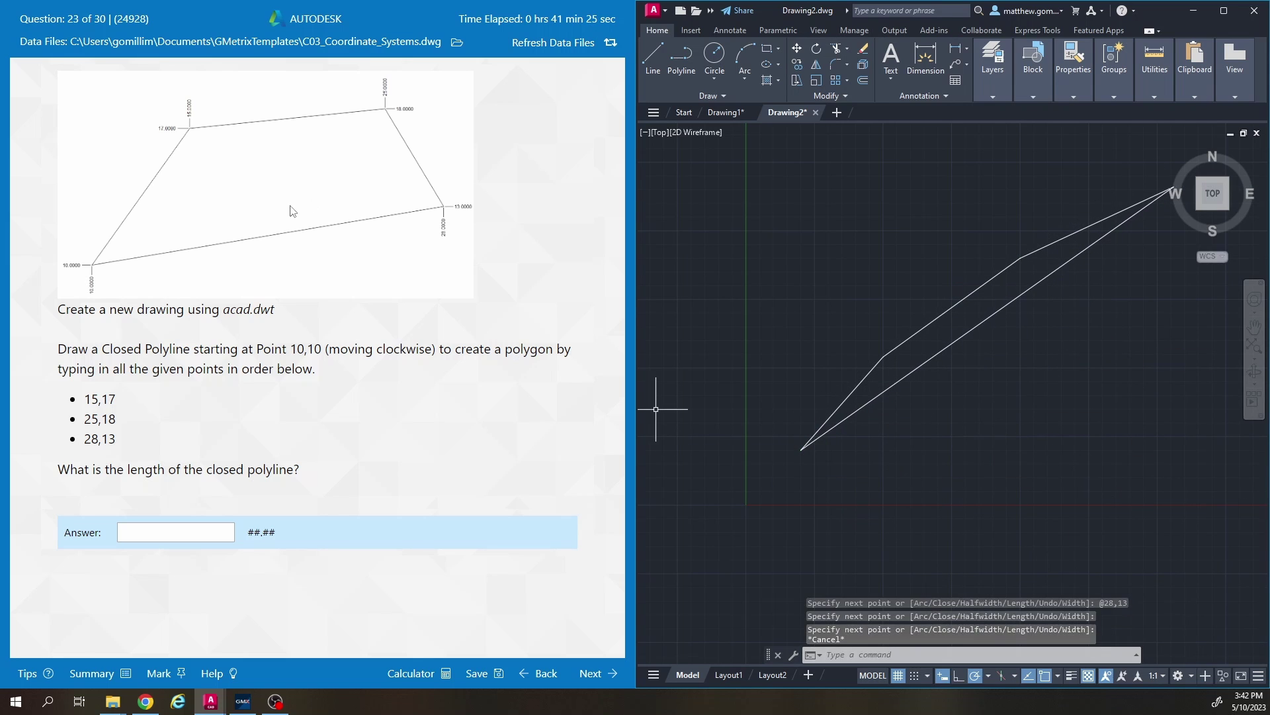
Erase the incorrectly shaped polyline
left_click(1132, 444)
left_click(815, 160)
key("Delete")
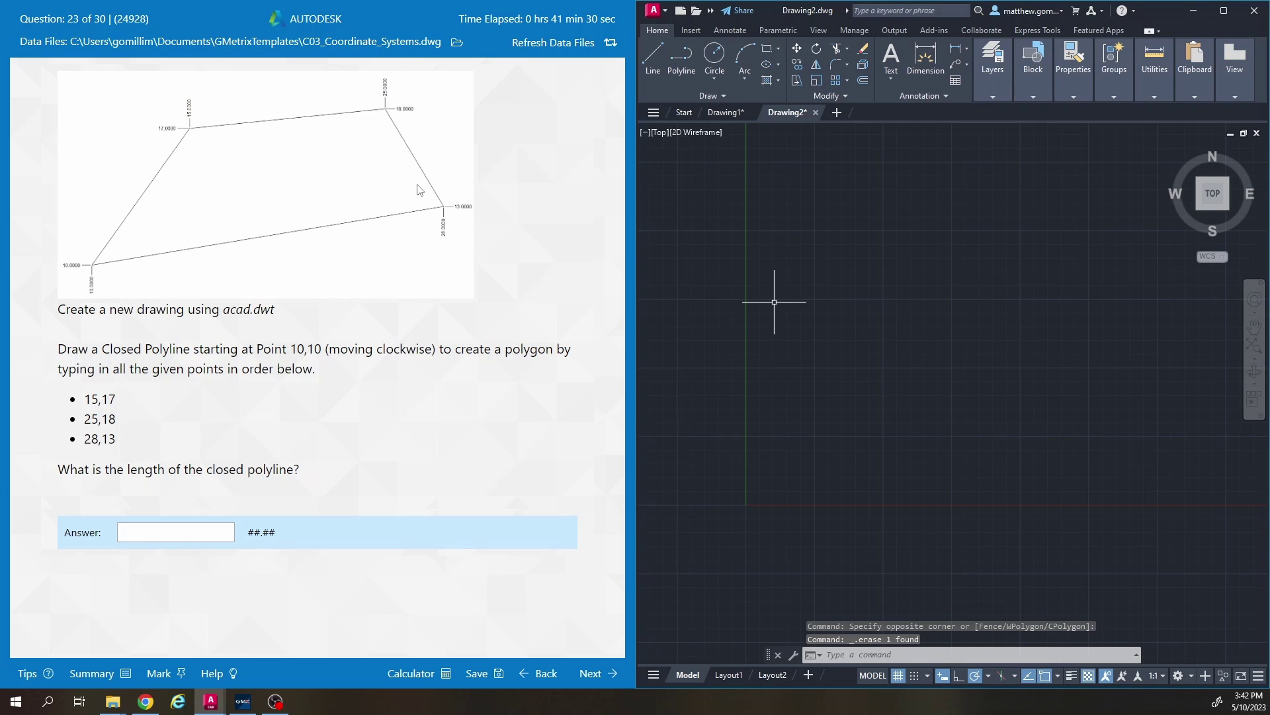
Turn off dynamic input and draw a polyline from 10,10 through 15,17, 25,18 and 28,13, returning to the start point
left_click(940, 678)
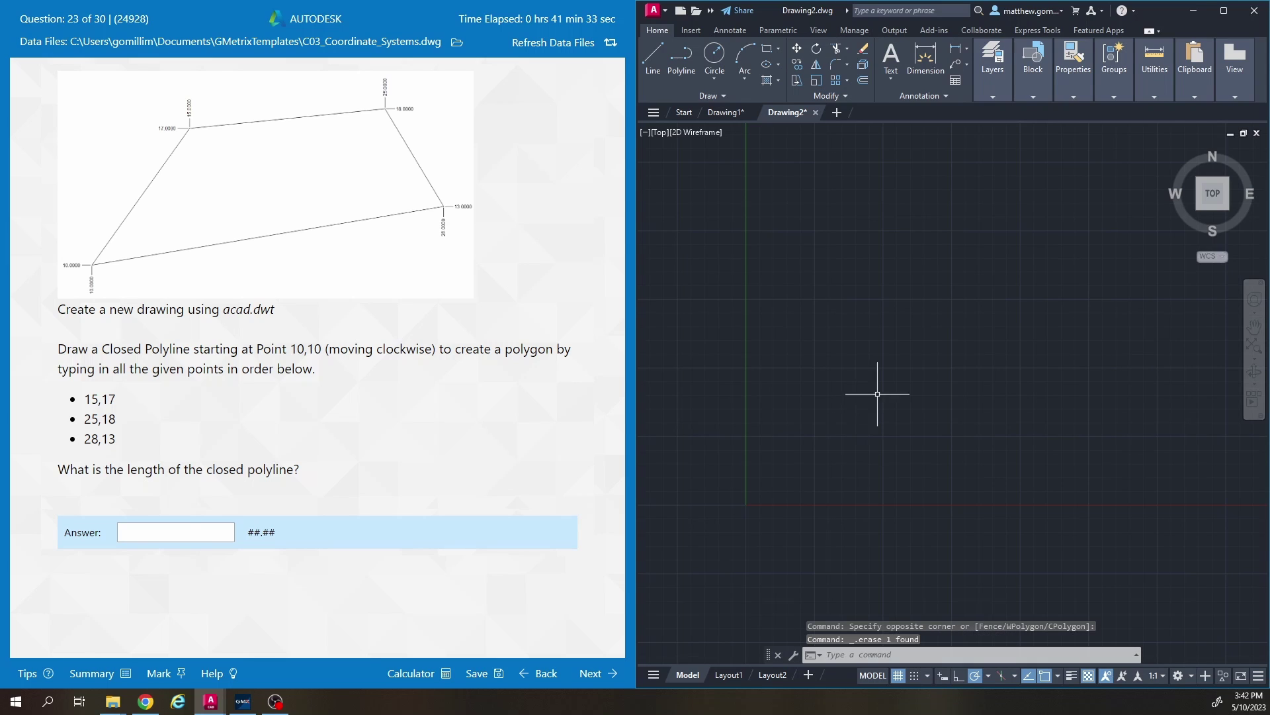
left_click(678, 62)
left_click(681, 58)
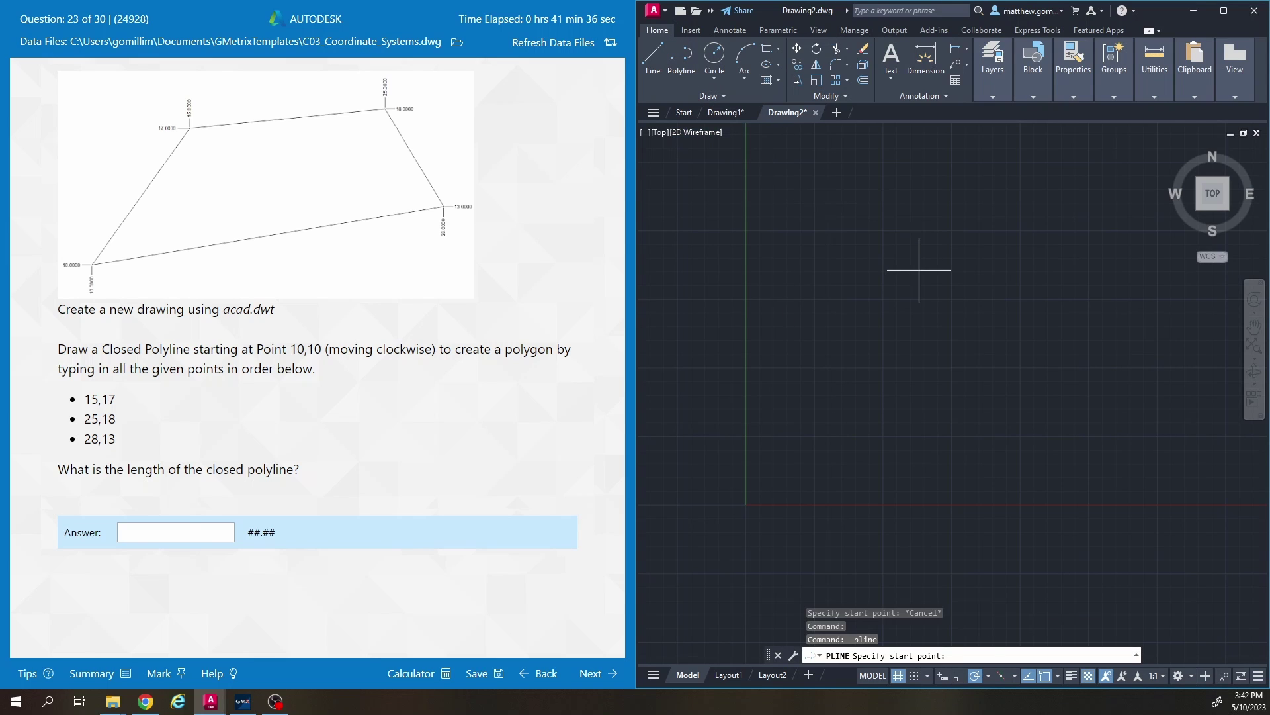
type("10,10")
key("Return")
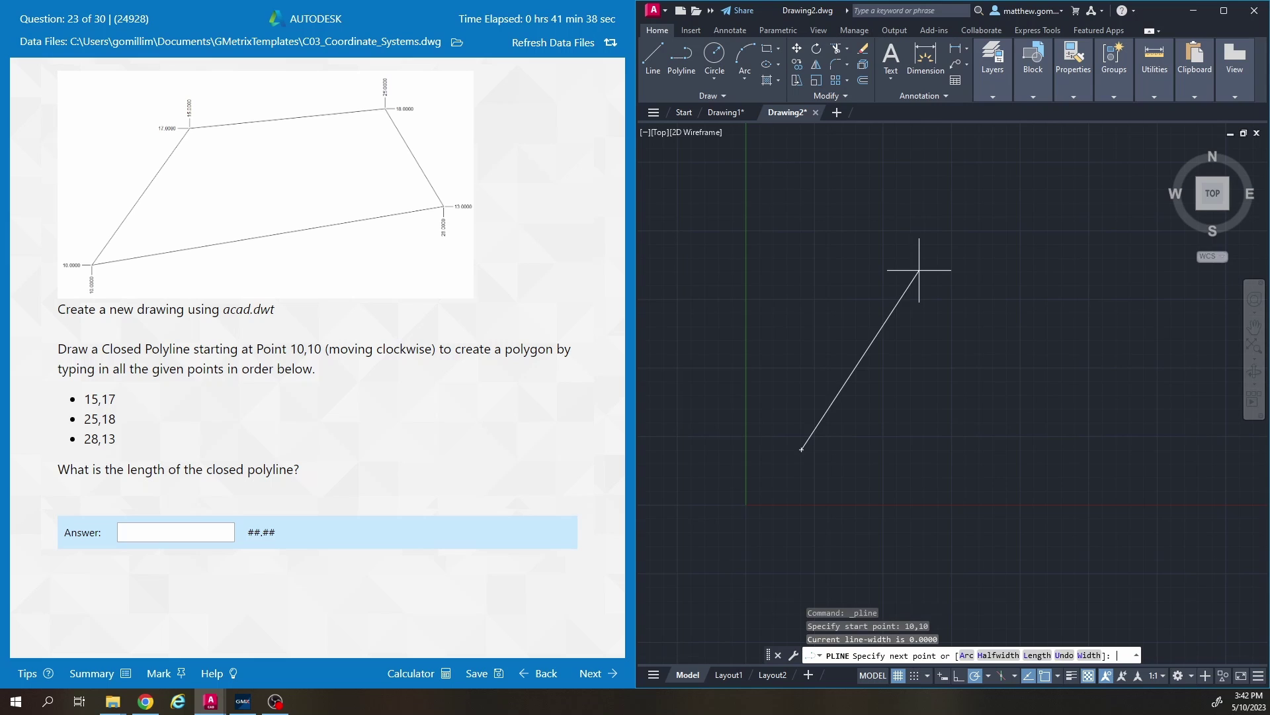
type("15,17")
key("Return")
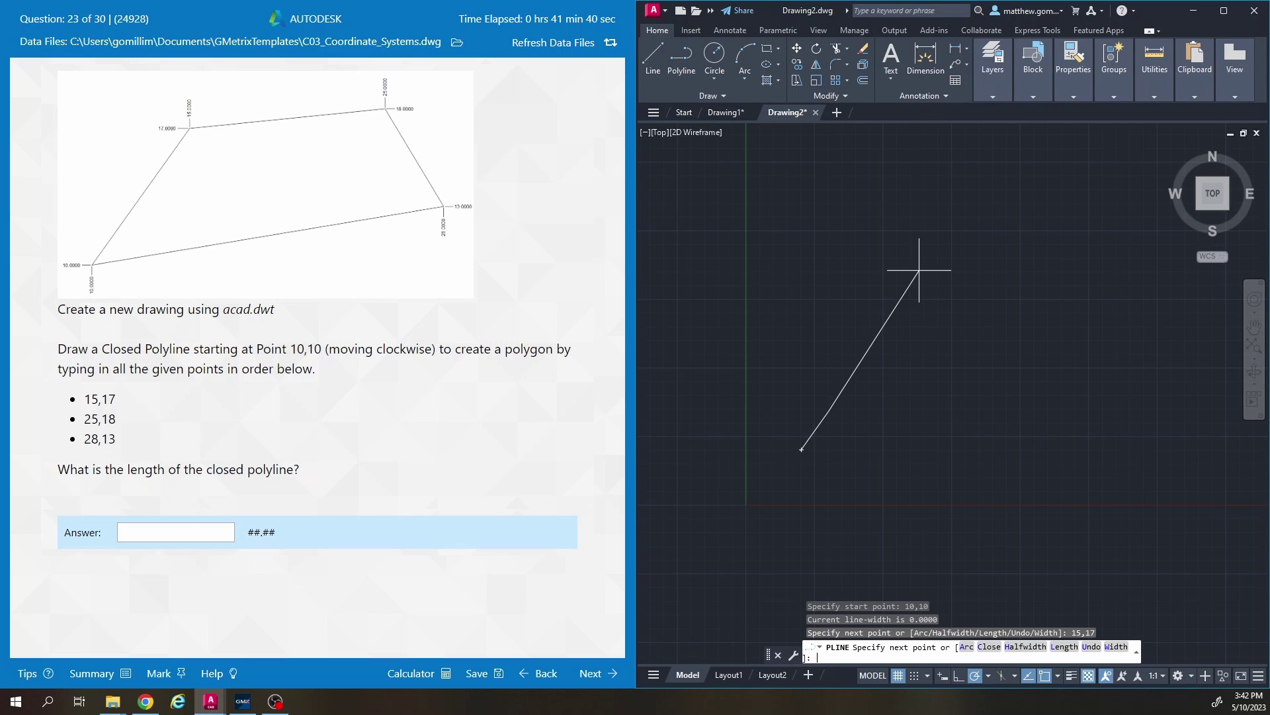
key("Return")
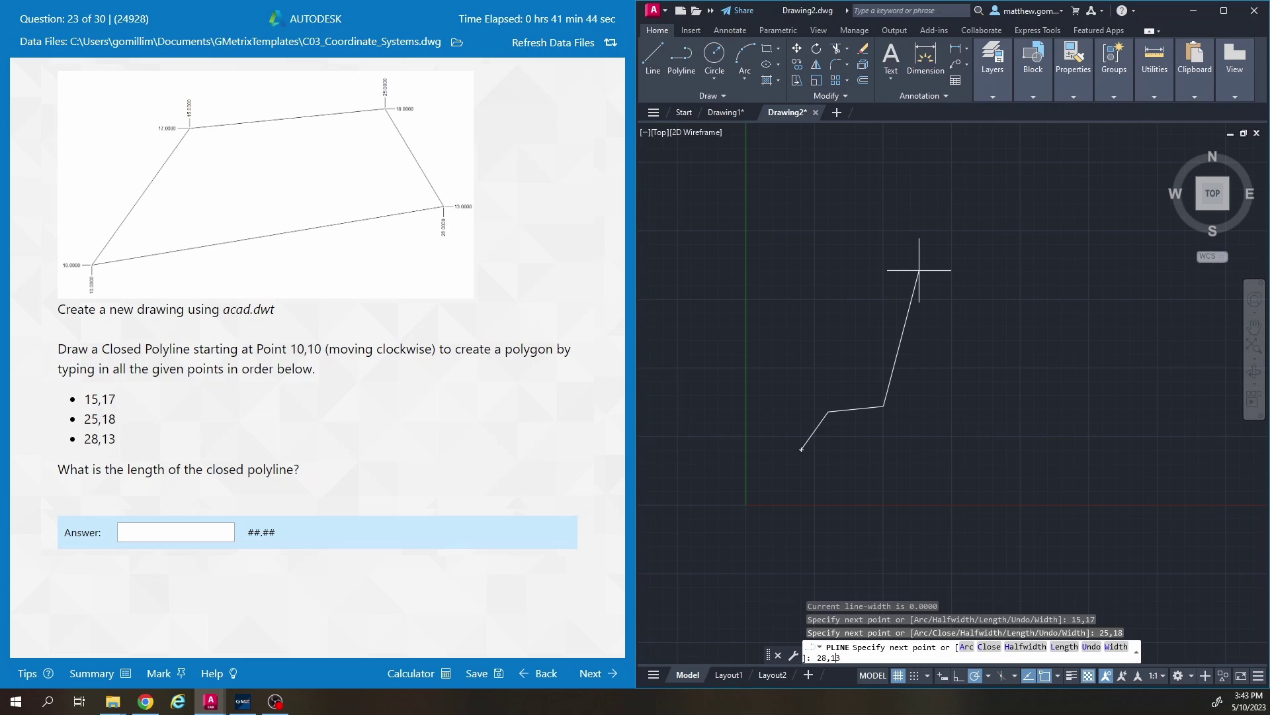
type("28,13")
key("Return")
left_click(802, 449)
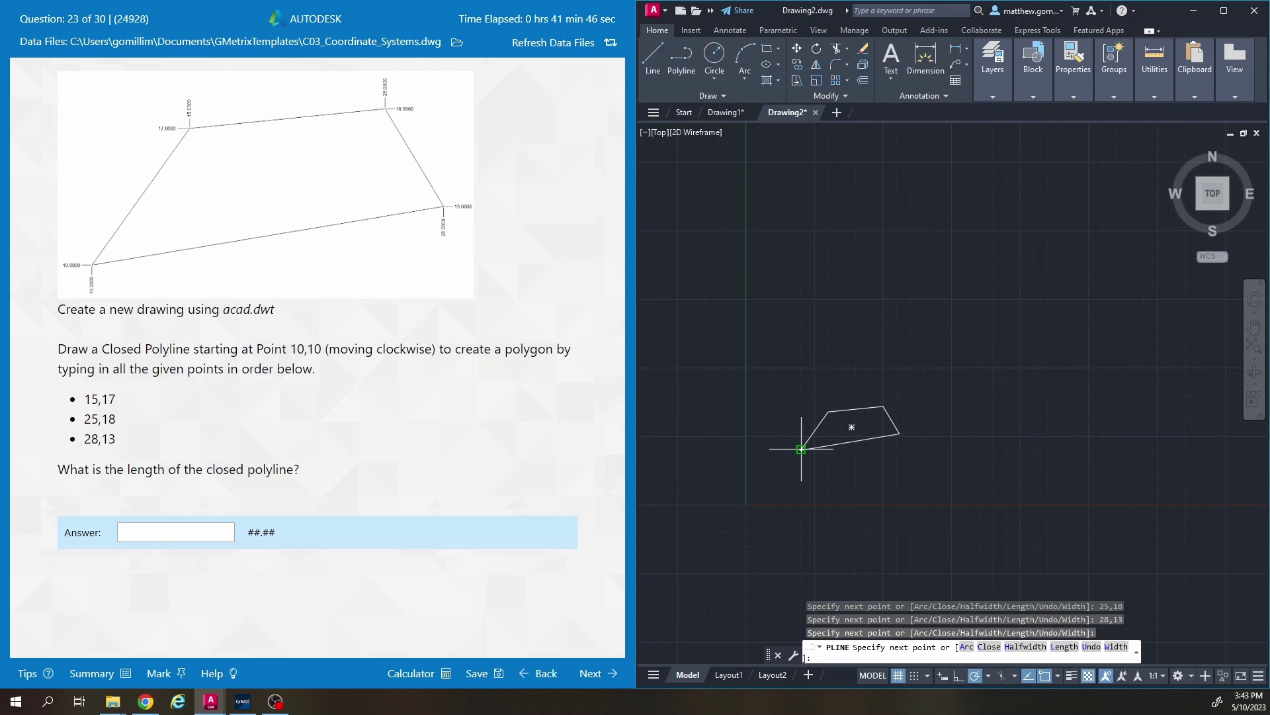
key("Escape")
Read the polyline's length from its properties and enter 42.73 as the answer to question 23
scroll(851, 424, "up", 4)
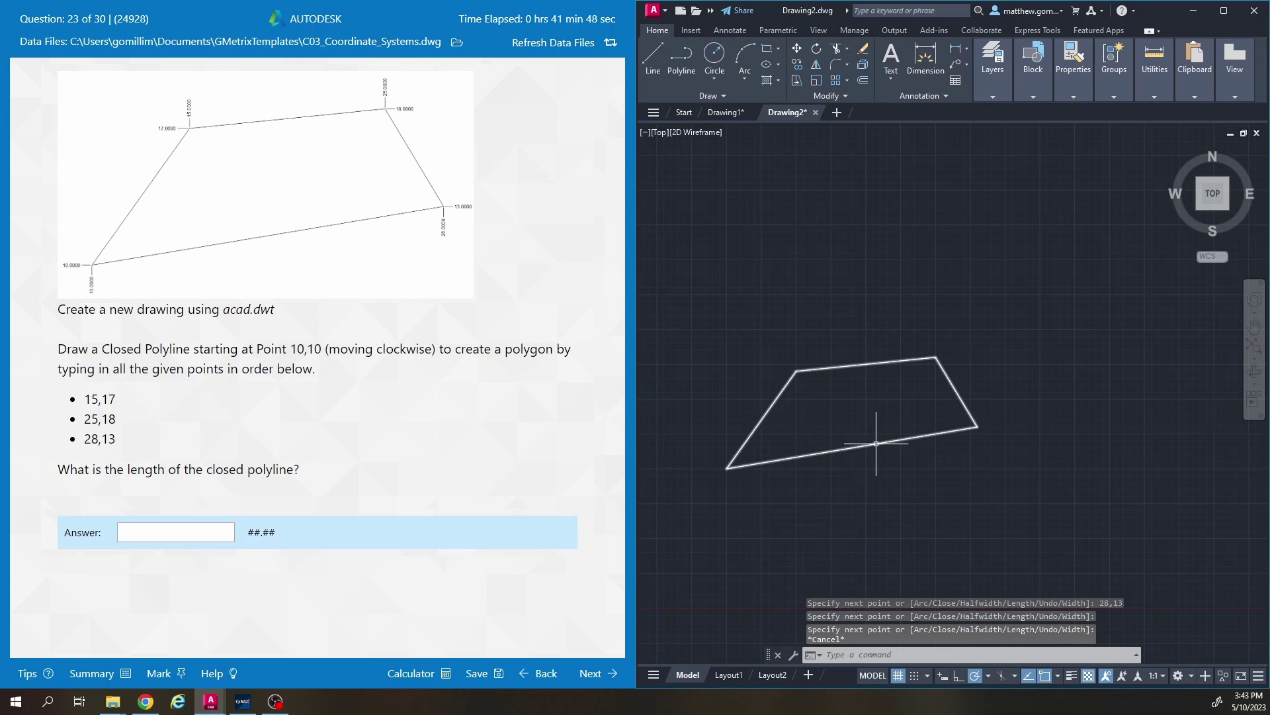
left_click(876, 443)
right_click(874, 433)
left_click(924, 384)
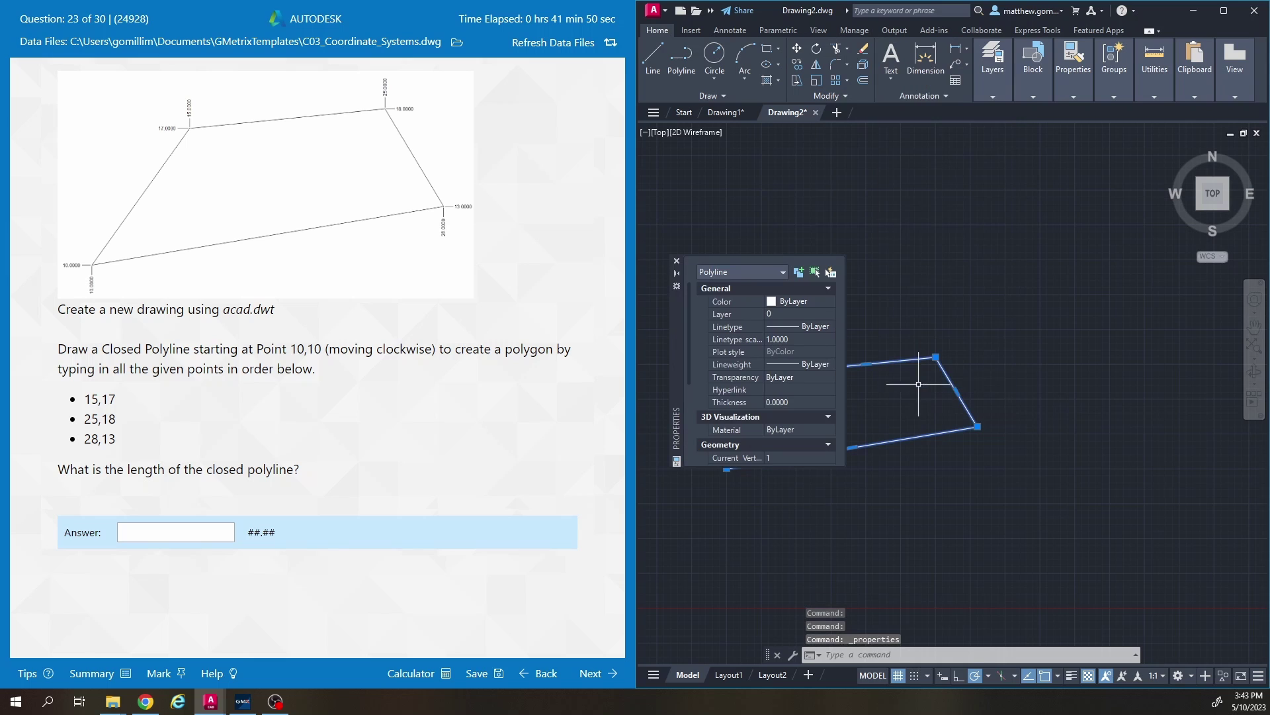
left_click_drag(689, 356, 691, 456)
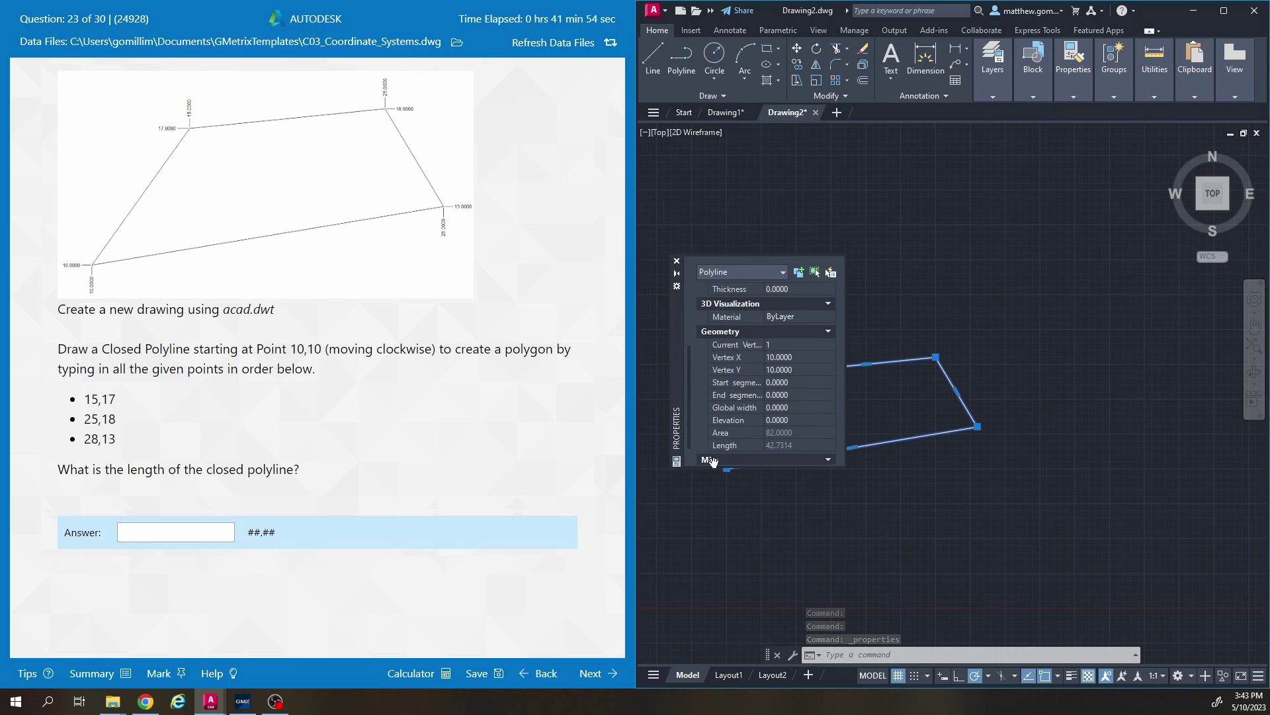
left_click(231, 530)
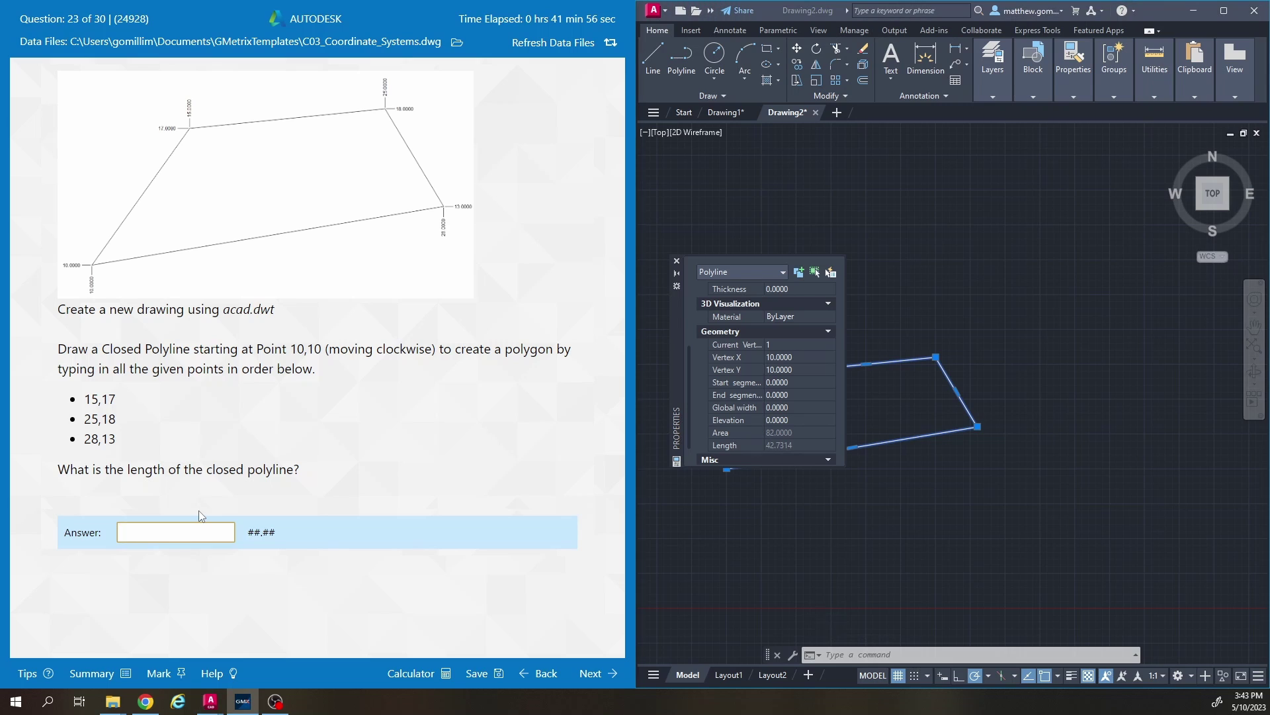
type("42.73")
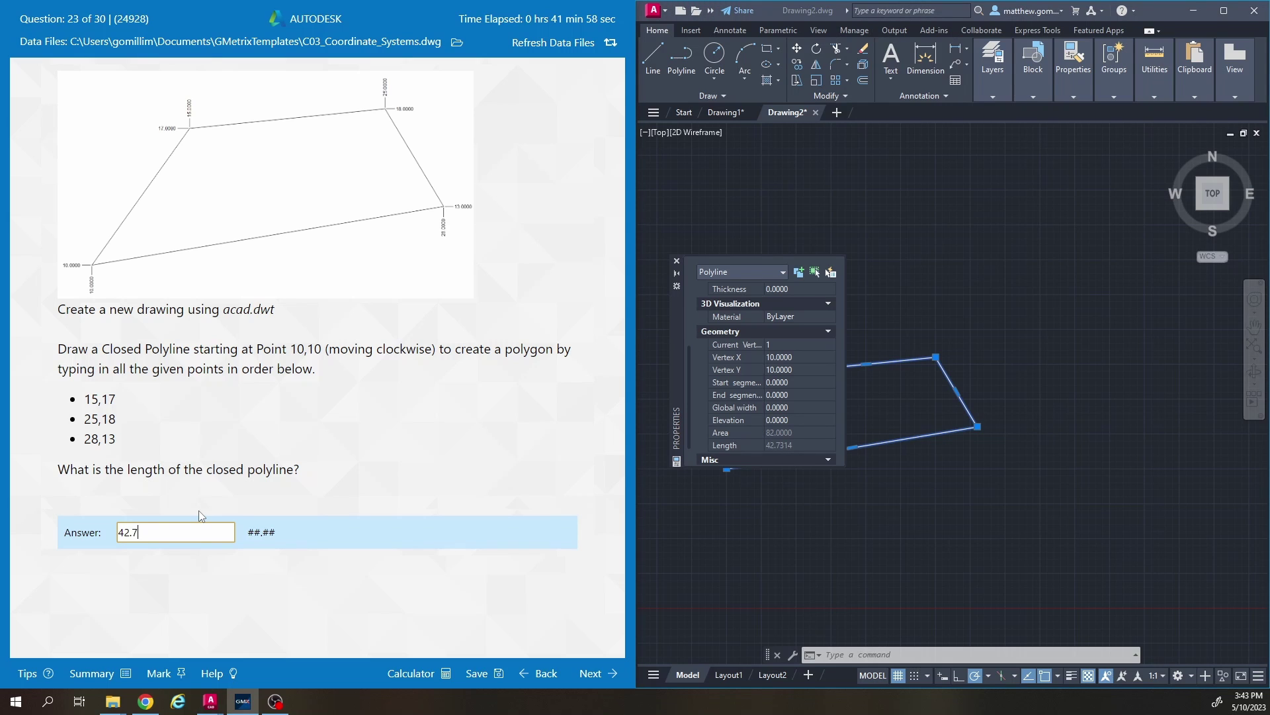
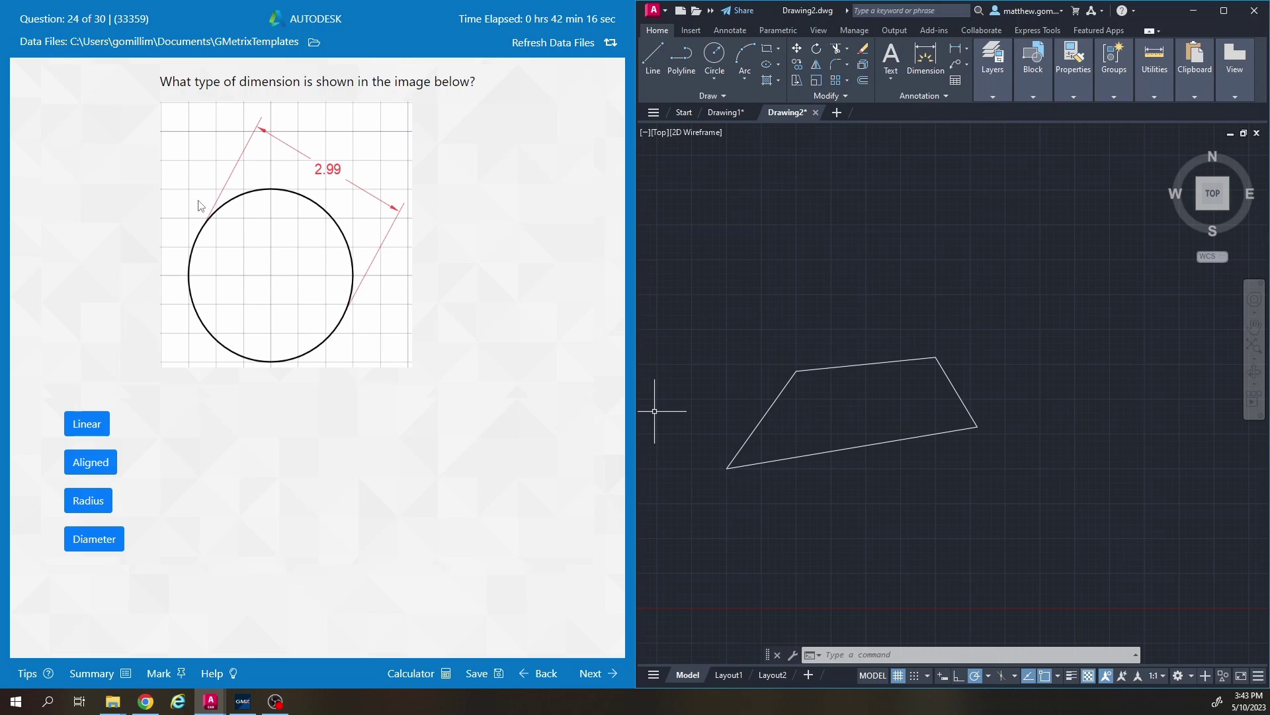
Select Diameter as the answer to the dimension type question
left_click(94, 541)
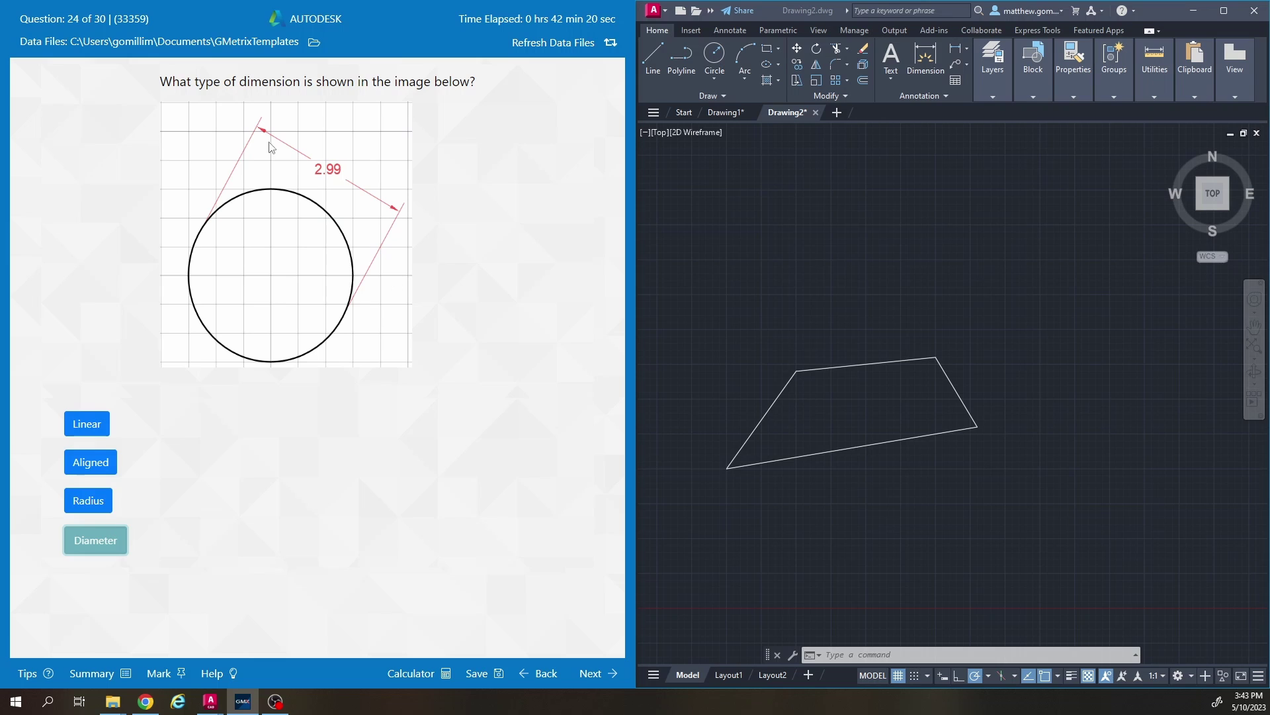
Draw a test circle with a radius of 2.99 in the empty area above the polygon
left_click(822, 297)
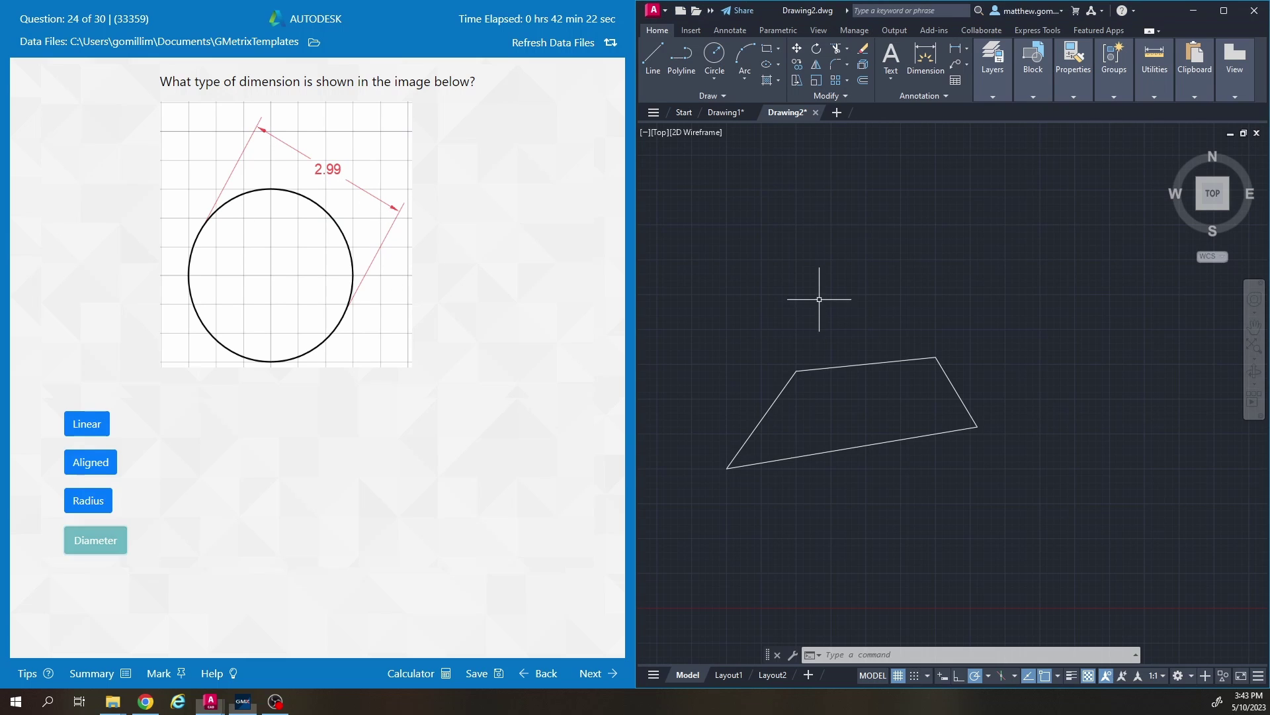
type("c")
key("Return")
left_click(921, 206)
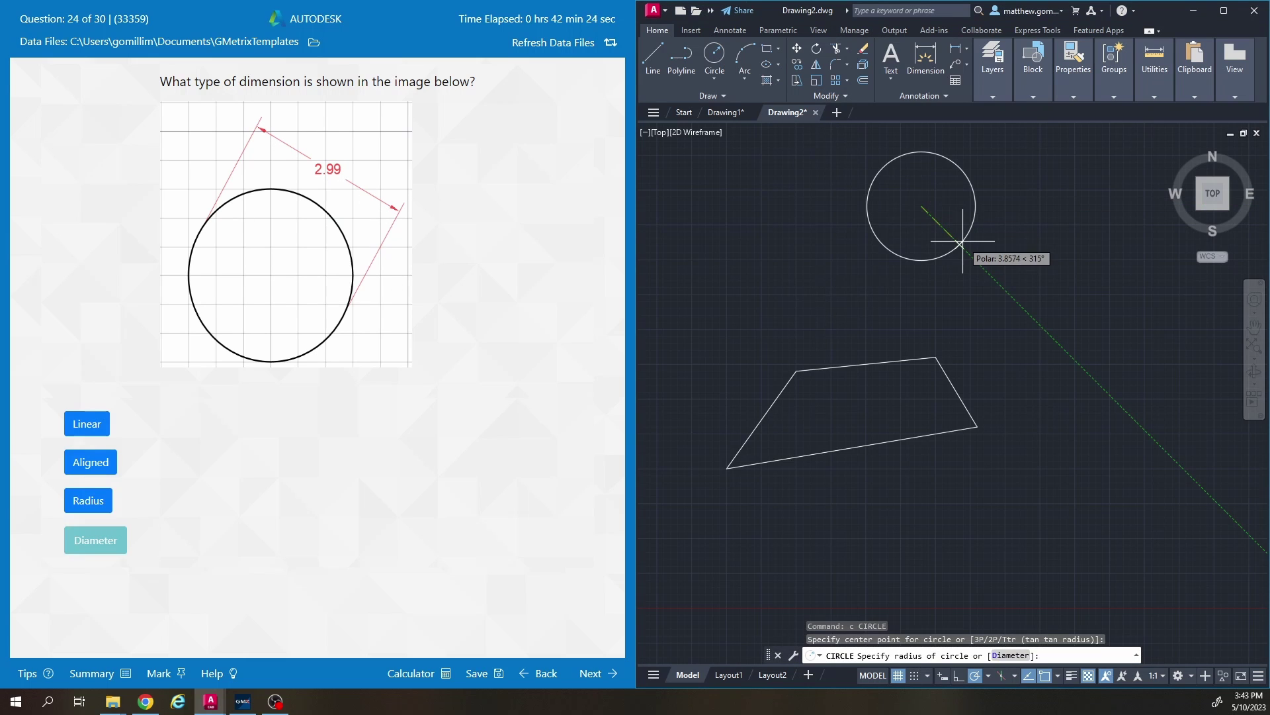
type("2.99")
key("Return")
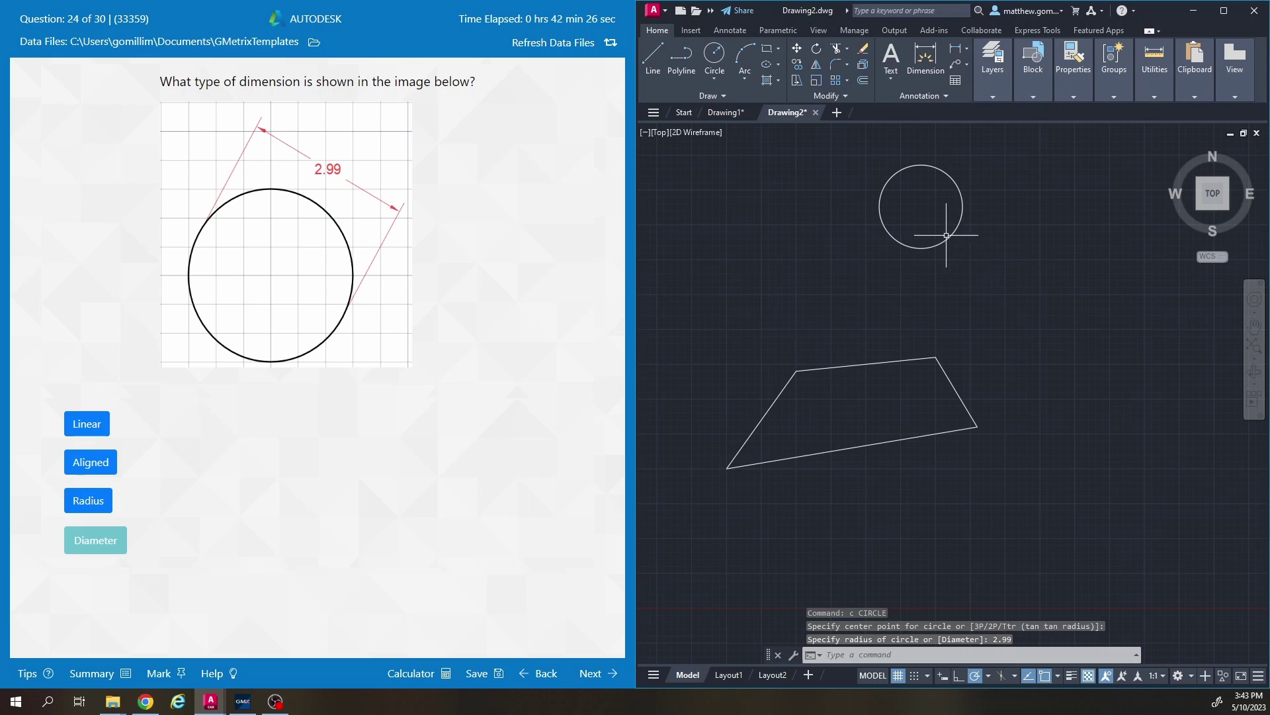
Place a test diameter dimension outside the circle's upper-right edge, and erase it again
middle_click_drag(937, 233, 903, 255)
scroll(902, 282, "up", 2)
scroll(901, 282, "up", 2)
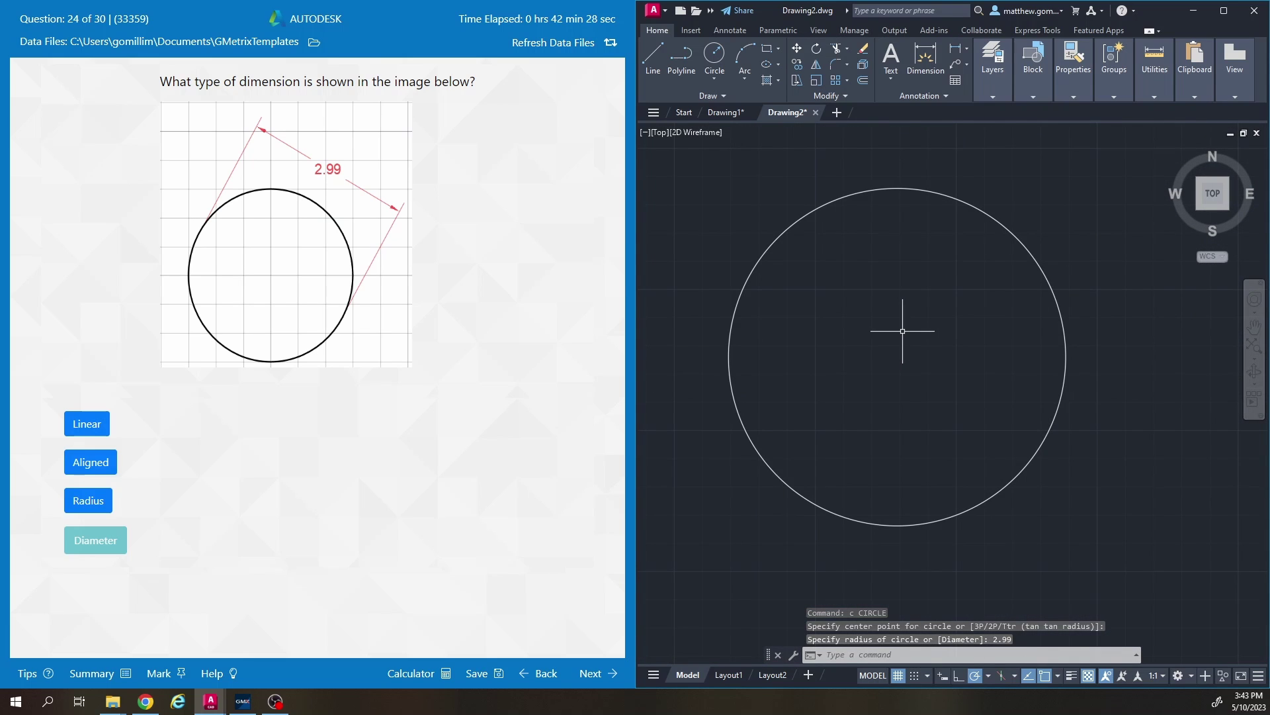
left_click(970, 52)
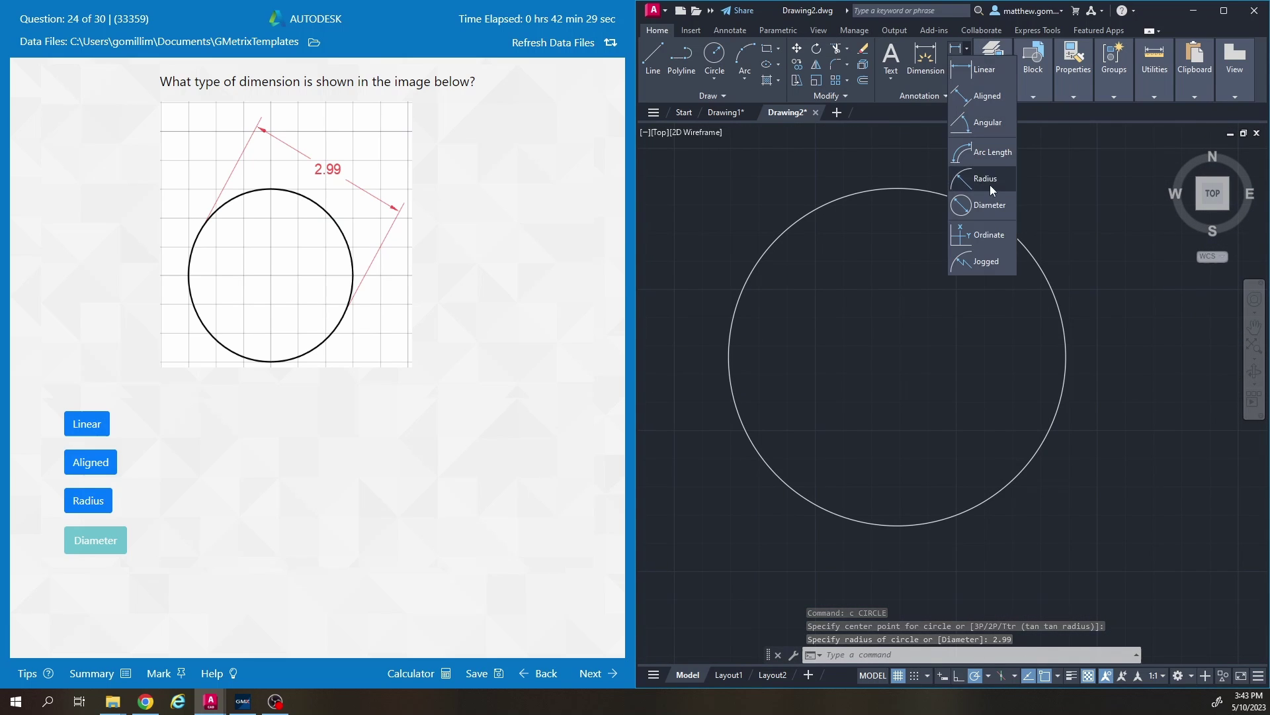
left_click(986, 220)
left_click(986, 221)
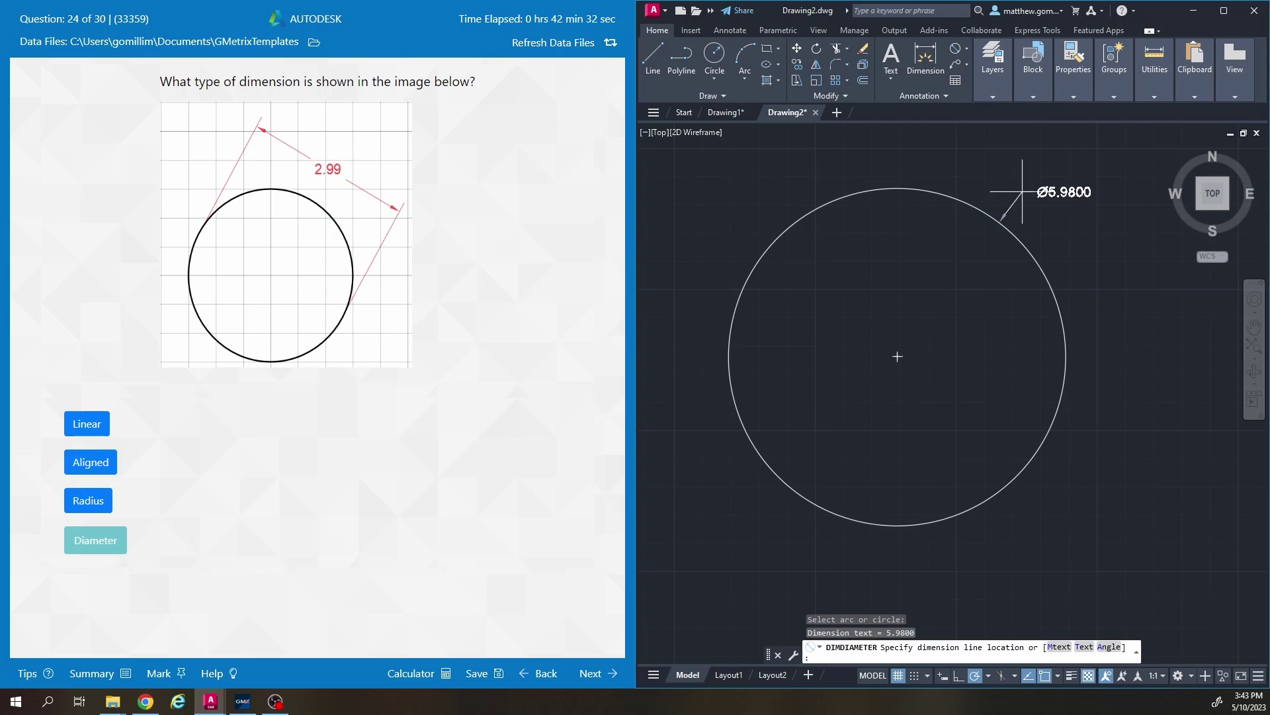
left_click(1036, 174)
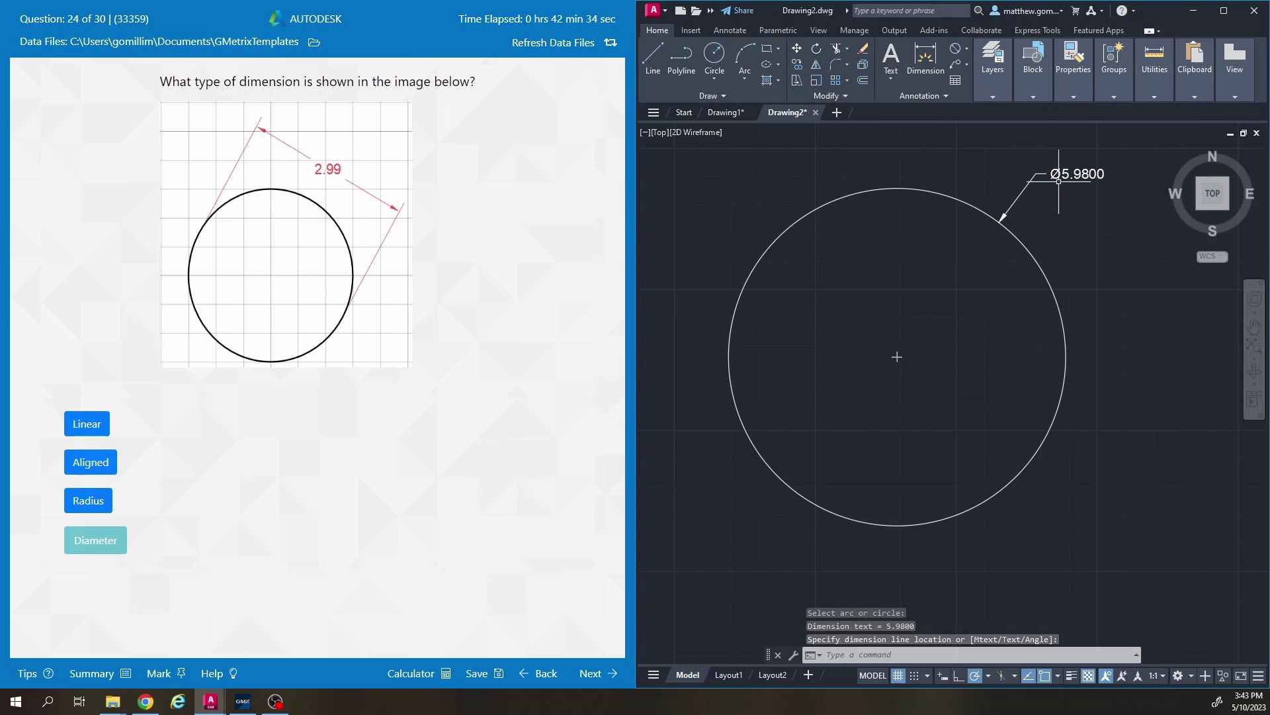
left_click(1024, 175)
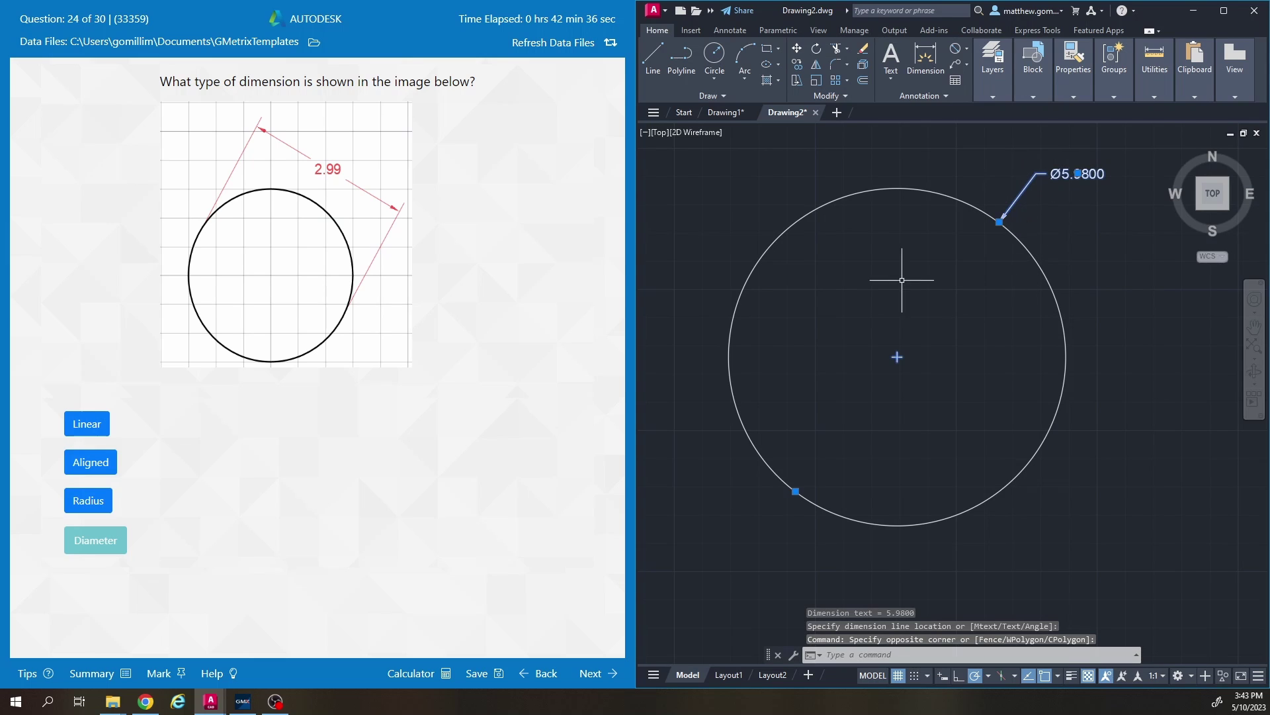
key("Delete")
Switch the dimension type answer from Diameter to Radius, Aligned and finally Linear
left_click(100, 541)
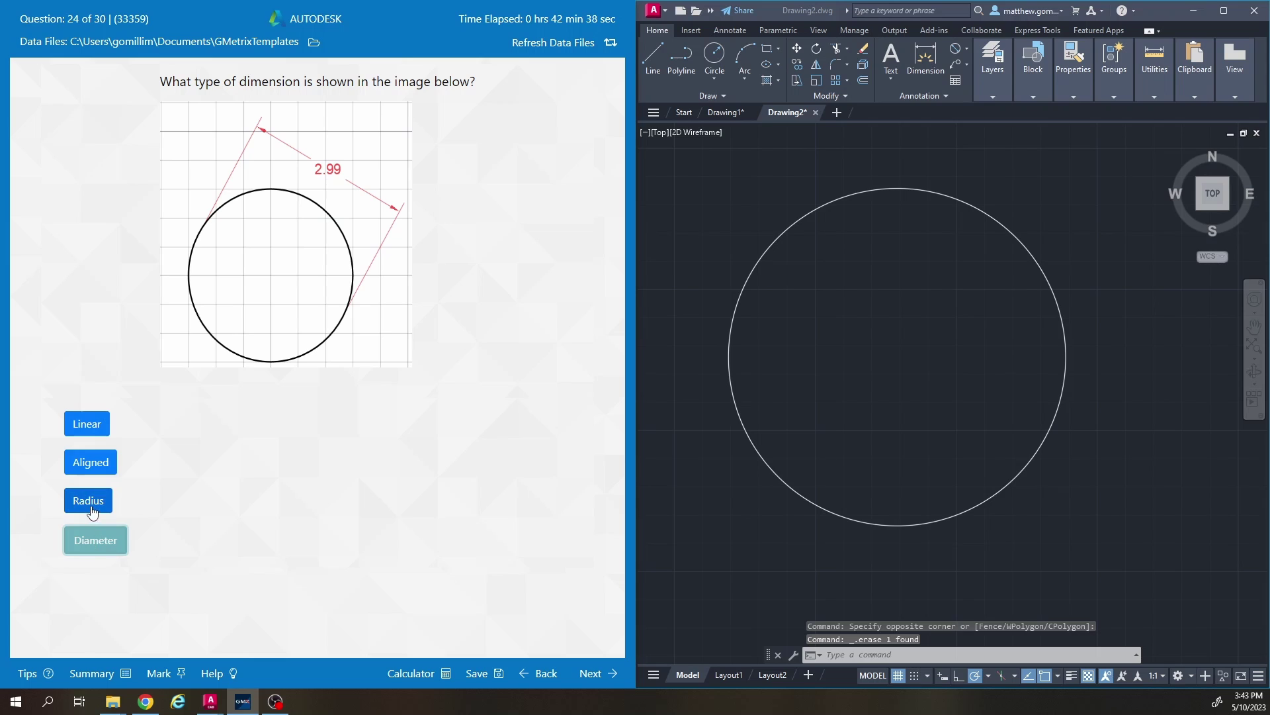
left_click(93, 506)
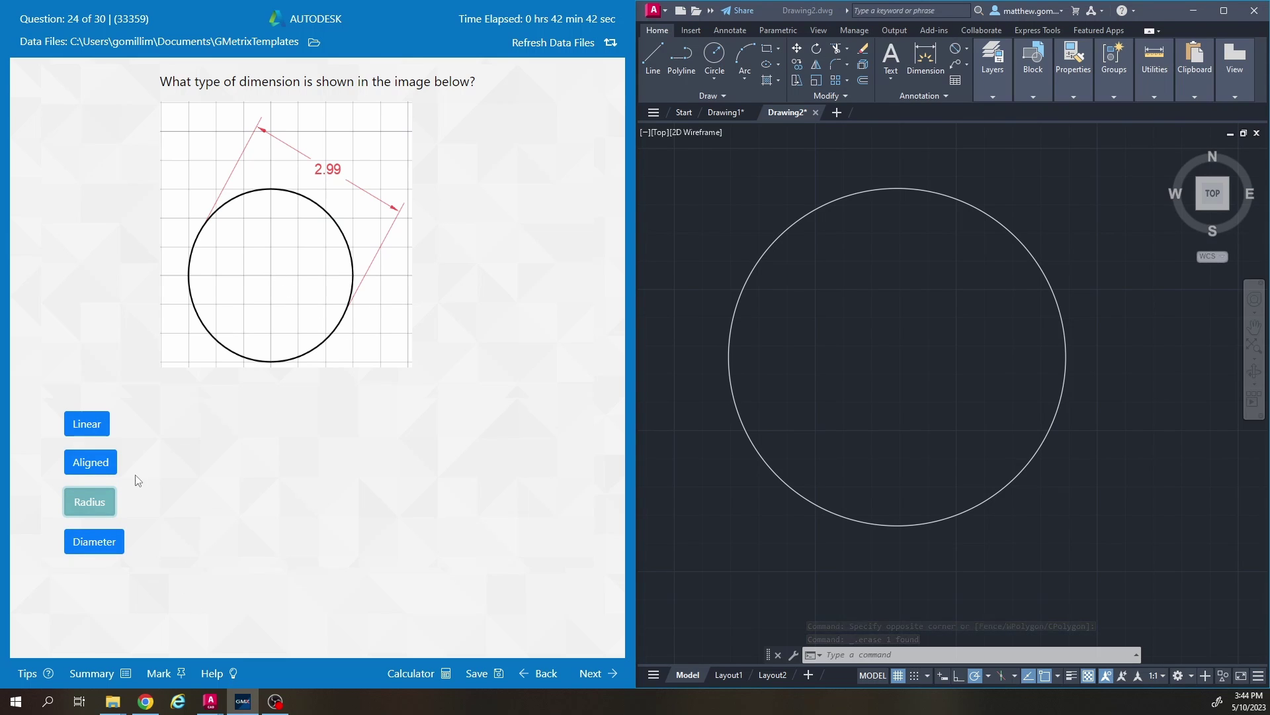
left_click(101, 463)
left_click(91, 428)
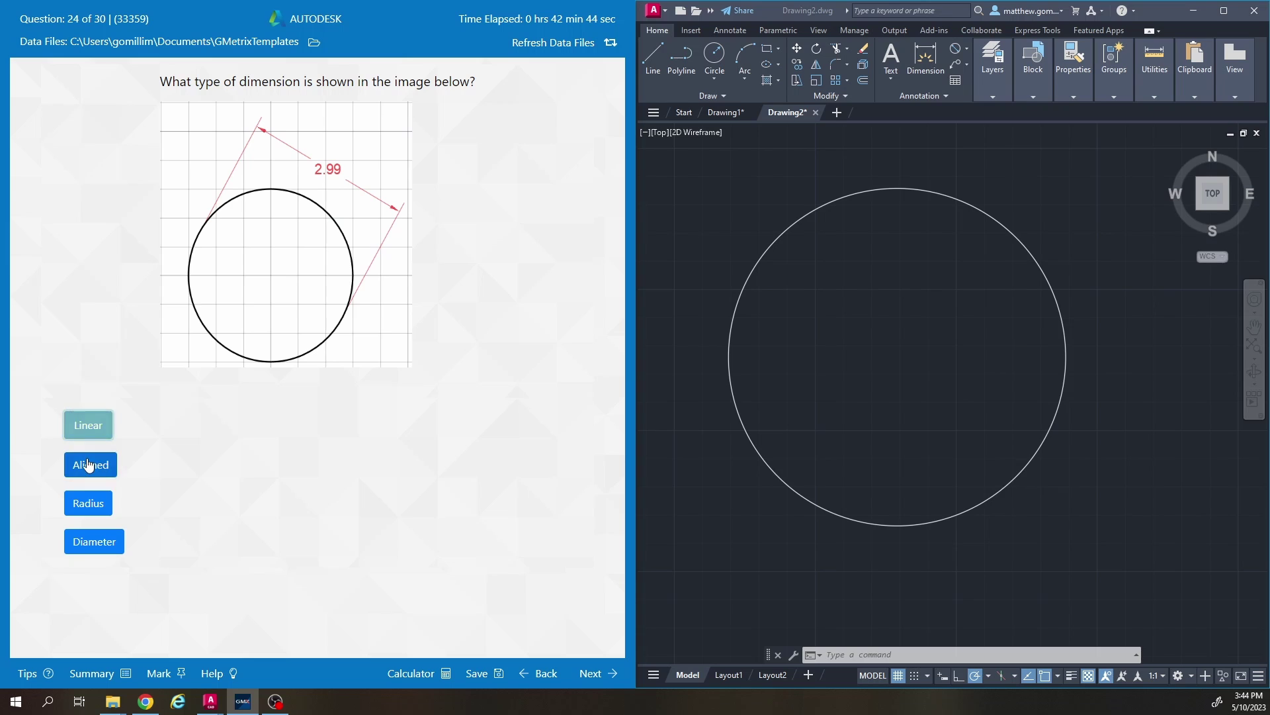
Add a horizontal linear dimension between the circle's left and right quadrants, placed inside its upper half
left_click(967, 48)
left_click(973, 64)
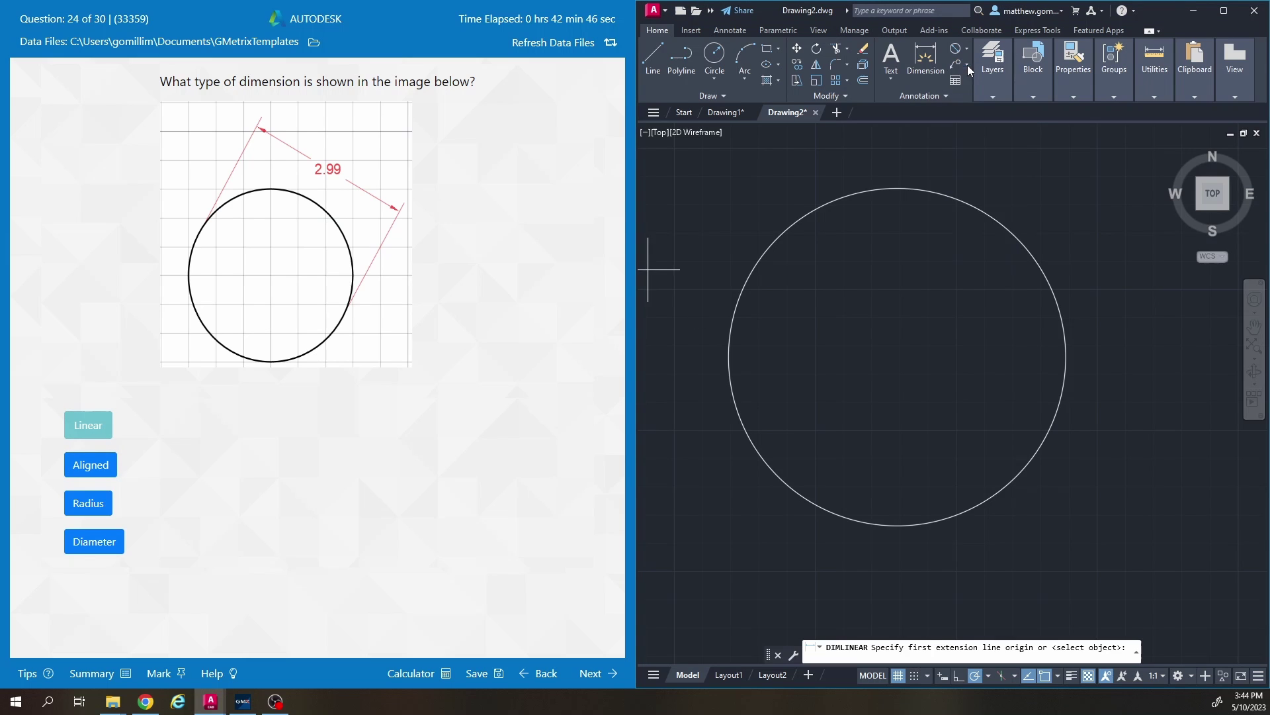
left_click(729, 356)
left_click(1061, 356)
left_click(959, 287)
Add a vertical linear dimension between the circle's top and bottom quadrants, just right of its center
key("Return")
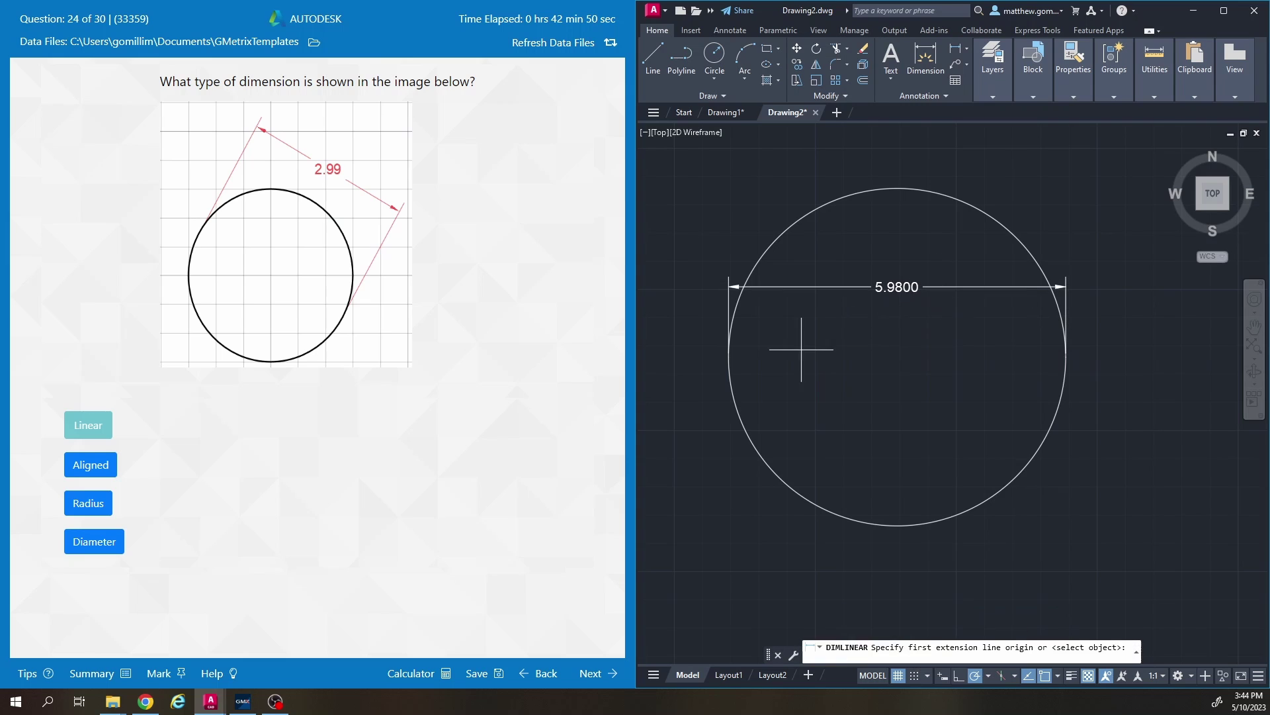
left_click(897, 189)
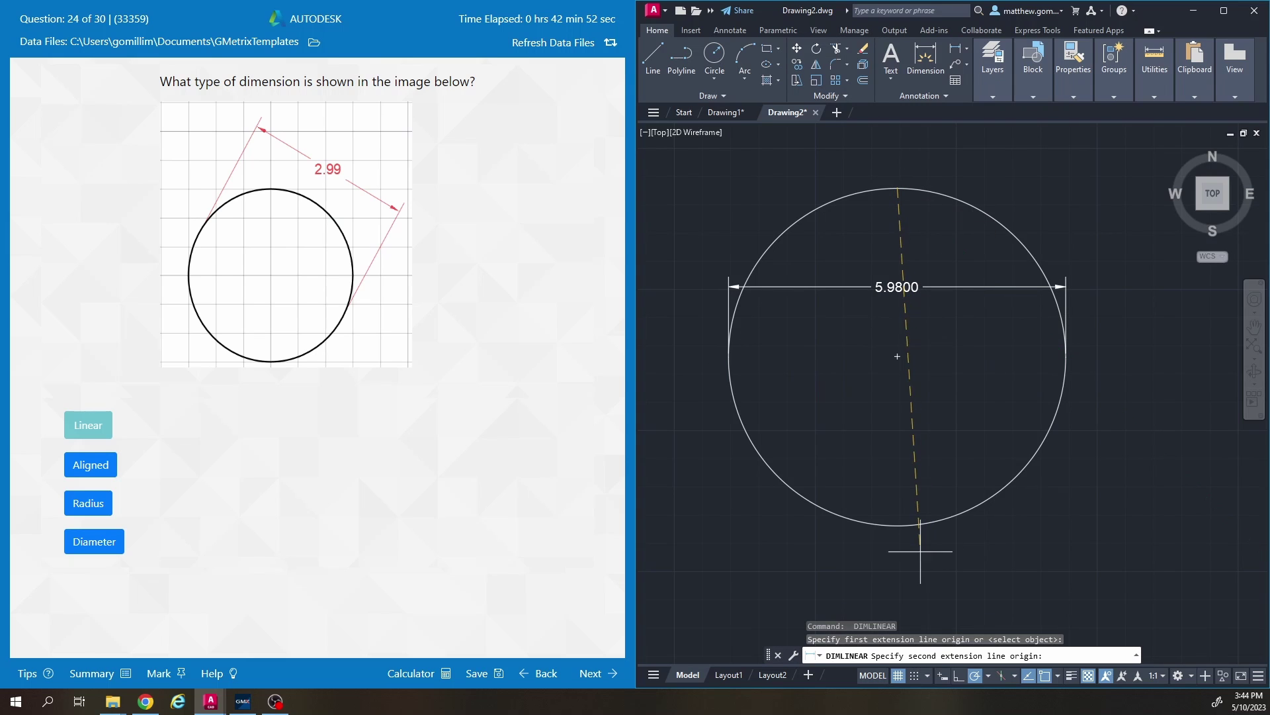
left_click(897, 526)
left_click(942, 440)
scroll(978, 397, "down", 3)
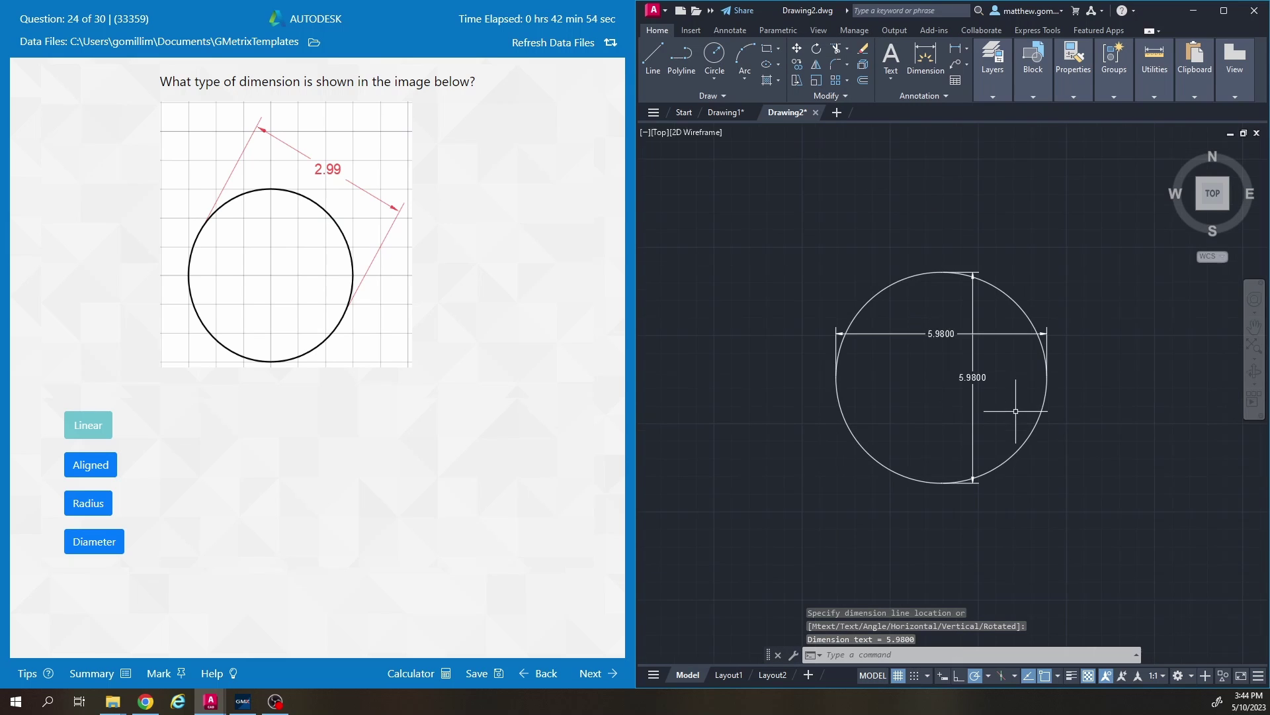
Try a linear dimension between two diagonally opposite points on the circle's upper-left and lower-right edge
key("Return")
left_click(815, 256)
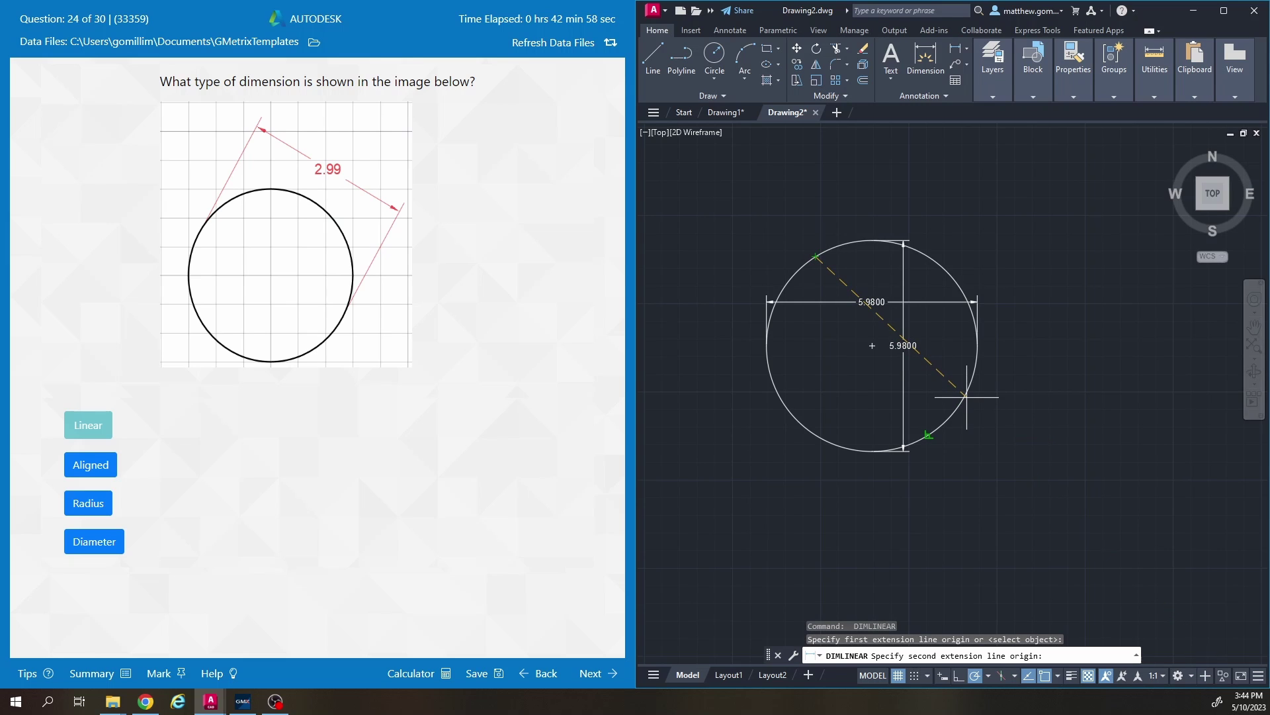
left_click(928, 434)
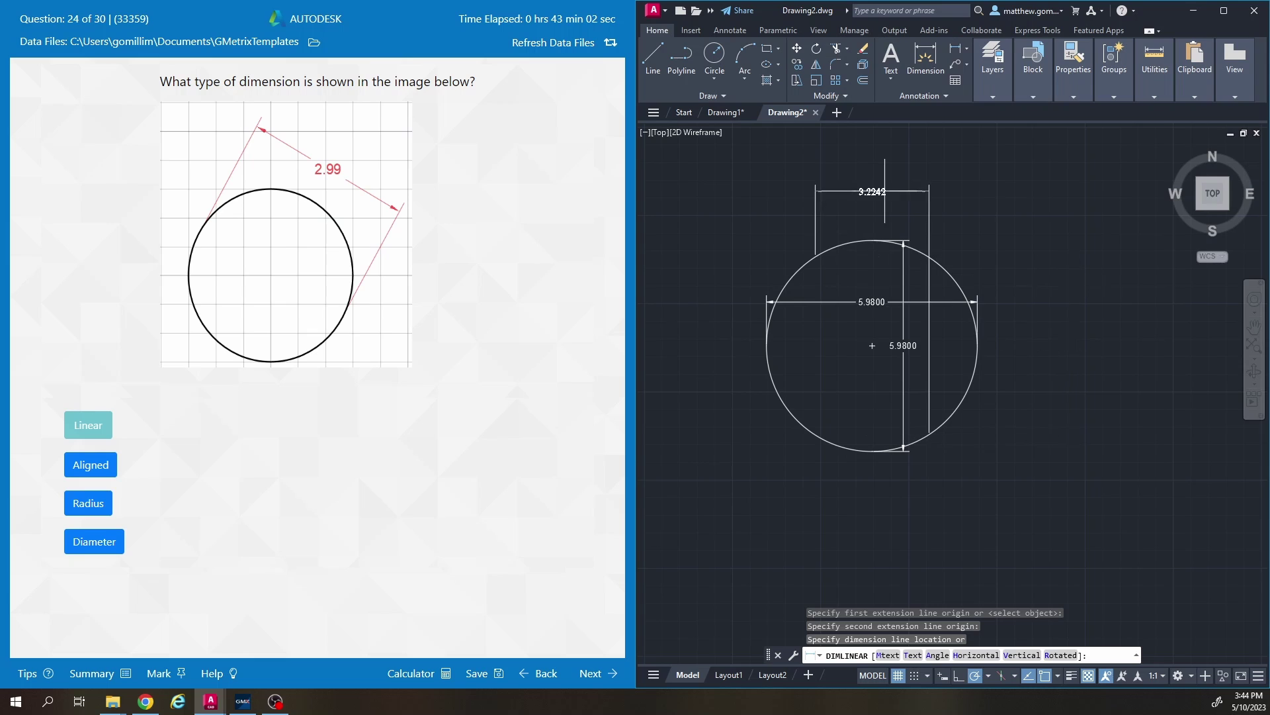
key("Escape")
Erase the horizontal and vertical linear dimensions from the circle
left_click(950, 344)
left_click(864, 299)
key("Delete")
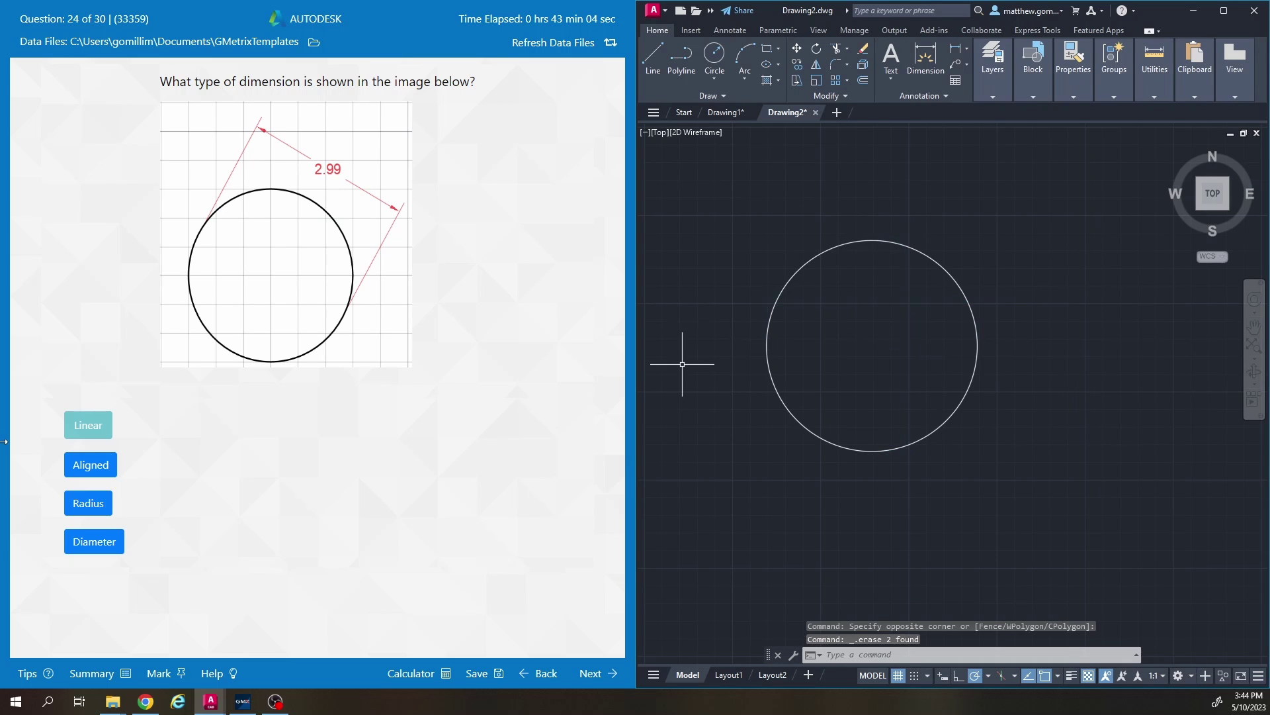
Select Aligned as the answer and place a diagonal aligned dimension about 5.66 units long at the circle's upper right
left_click(82, 471)
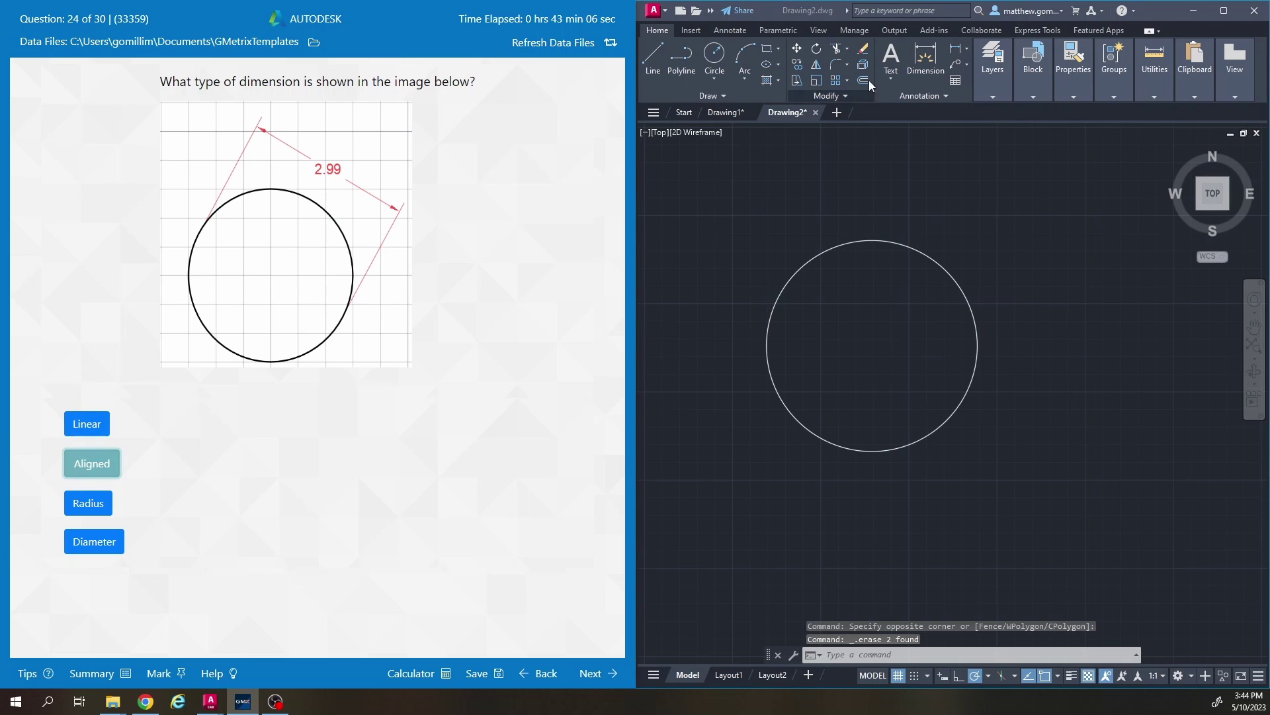
left_click(966, 49)
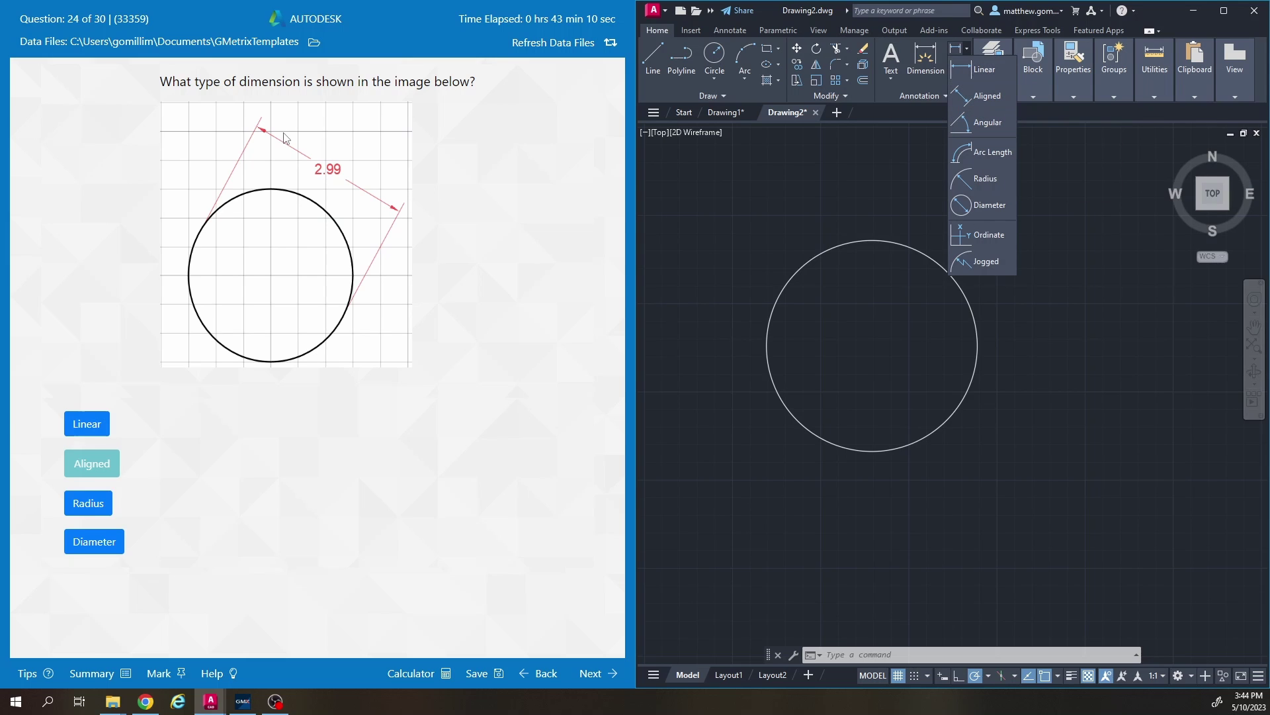
left_click(970, 99)
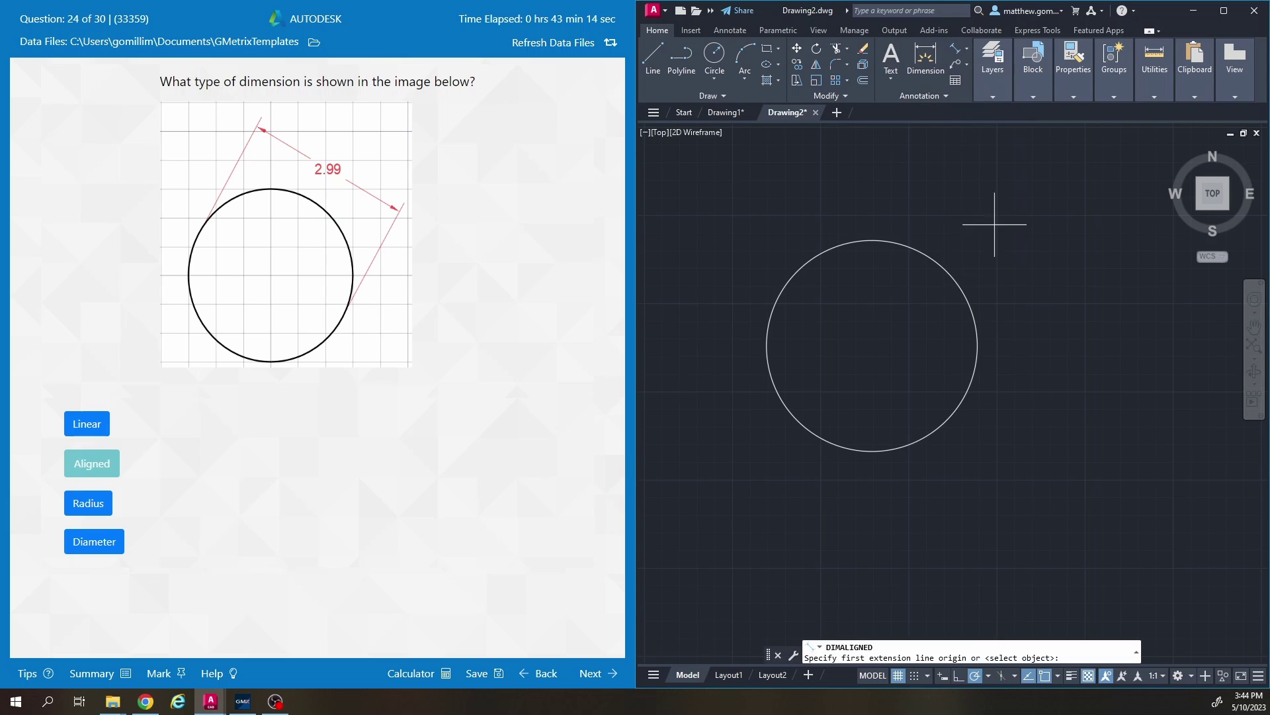
left_click(1008, 216)
left_click(1161, 341)
left_click(1175, 308)
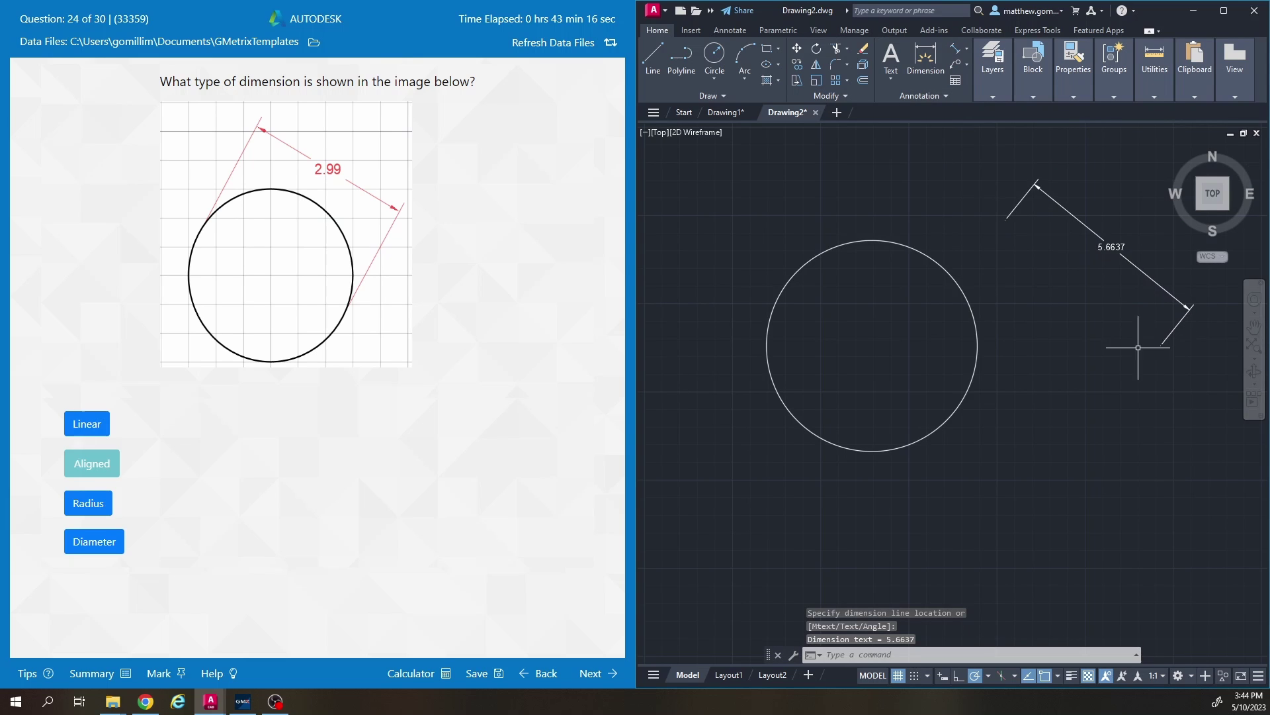
Place two more aligned dimensions to the circle's lower right, about 3.26 units and 2.71 units long at different angles
key("Return")
left_click(1025, 498)
left_click(1099, 431)
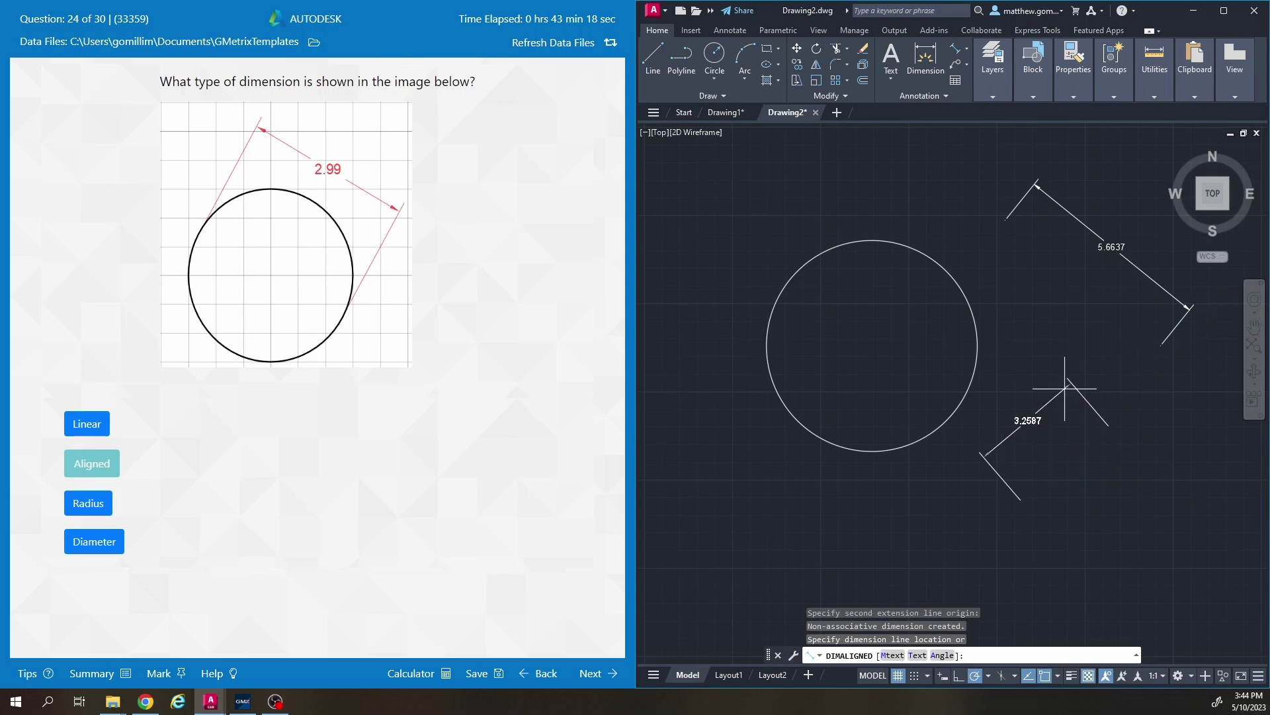
left_click(1065, 379)
key("Return")
left_click(1070, 468)
left_click(1166, 483)
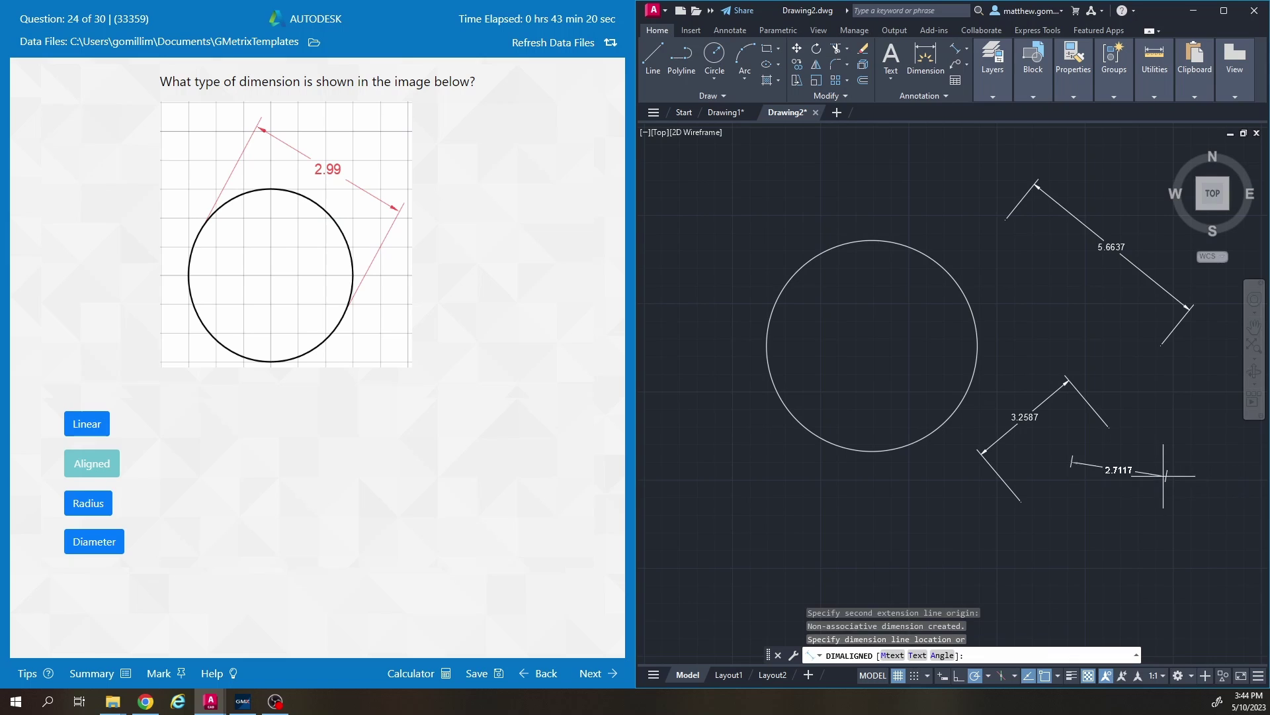
left_click(1123, 440)
Place a horizontal aligned dimension about 2.57 units long above the circle's upper left
key("Return")
left_click(823, 143)
left_click(741, 143)
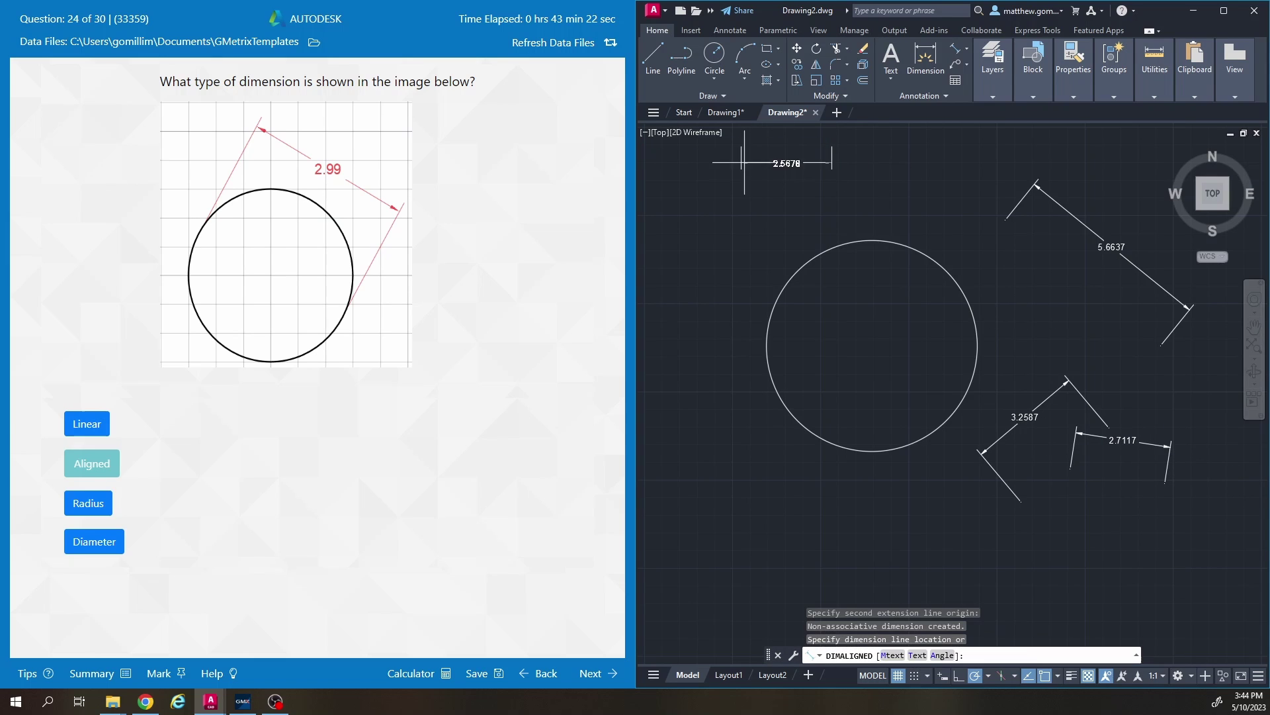
left_click(744, 170)
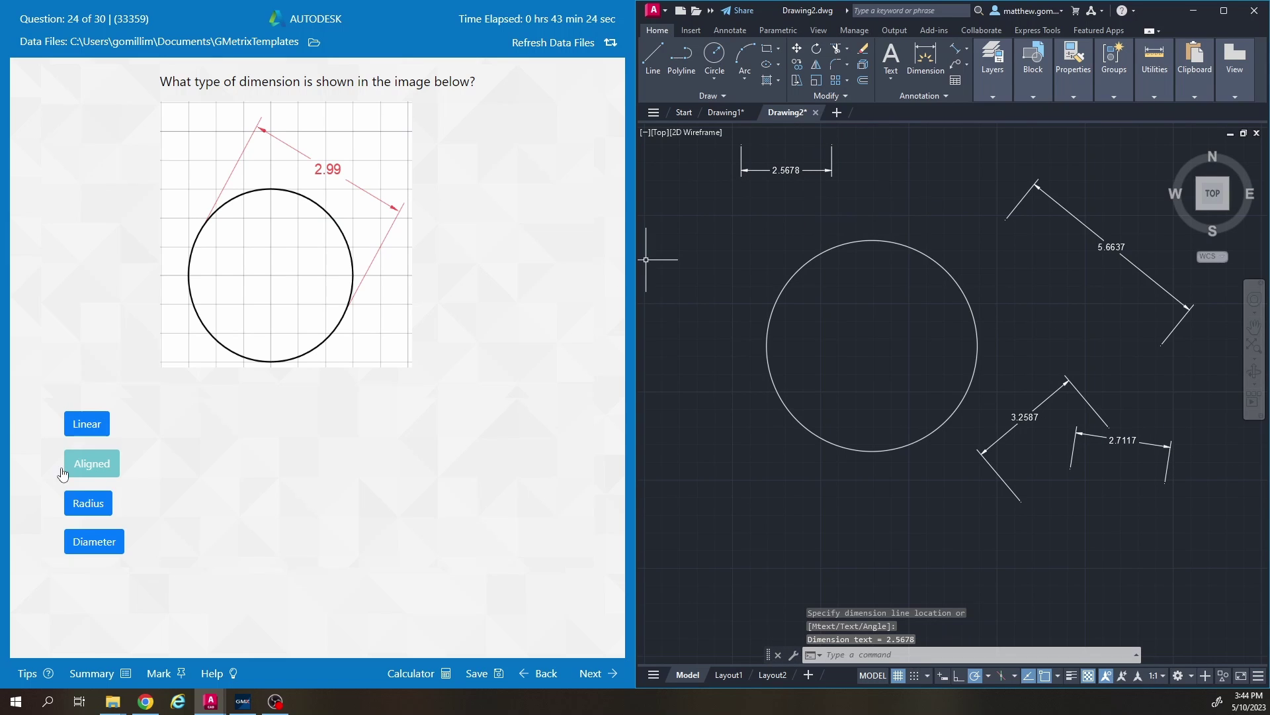
Submit the Aligned answer to continue to question 25, and close the Drawing2 drawing
left_click(501, 518)
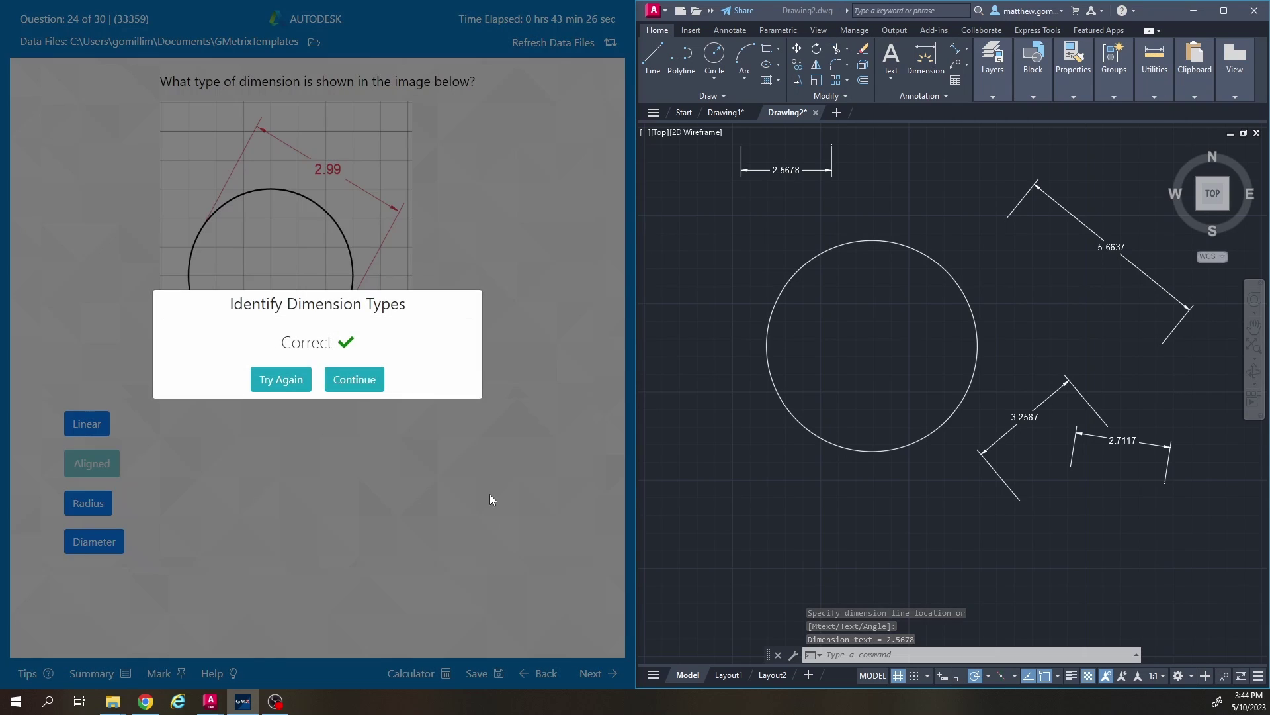
left_click(357, 376)
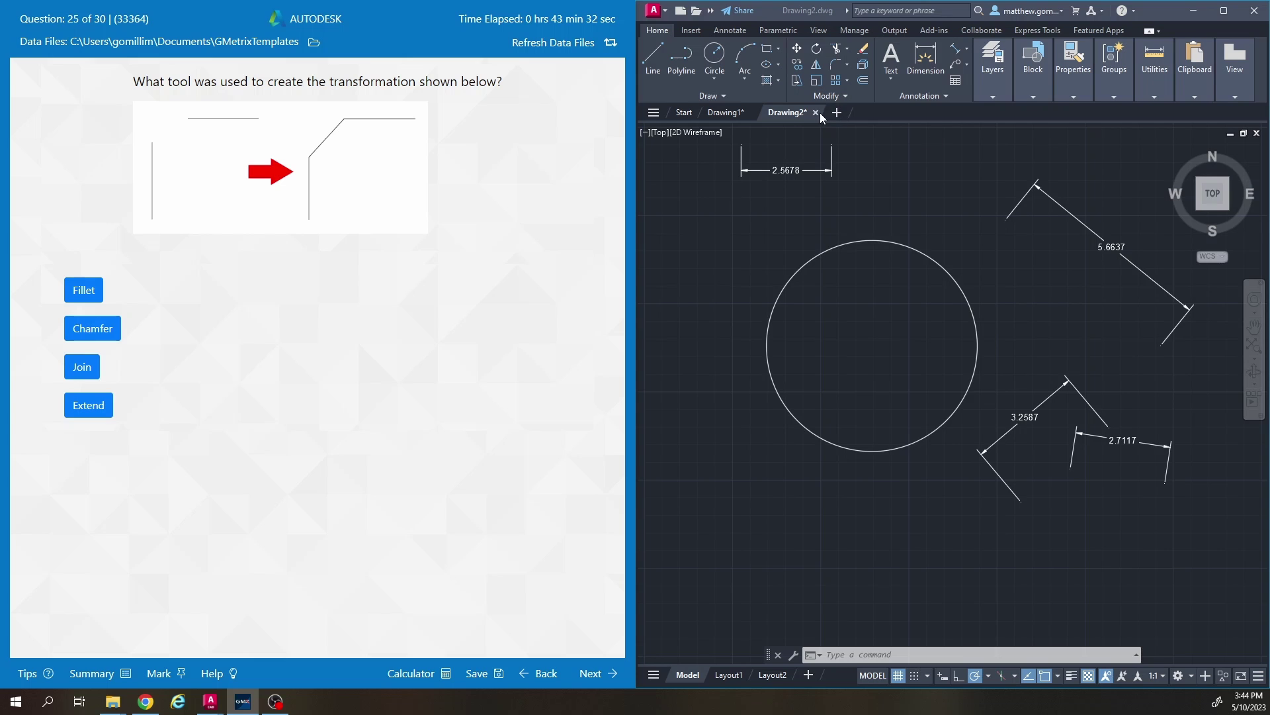
left_click(864, 142)
left_click(815, 111)
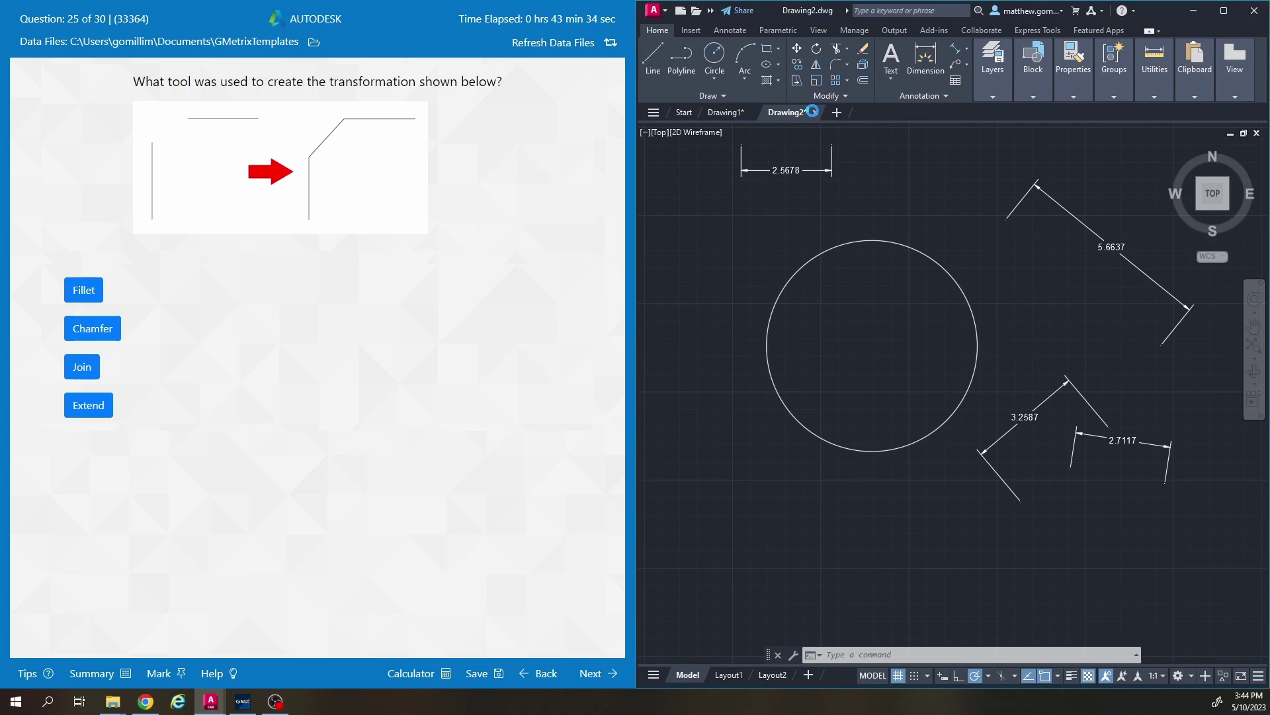
left_click(956, 376)
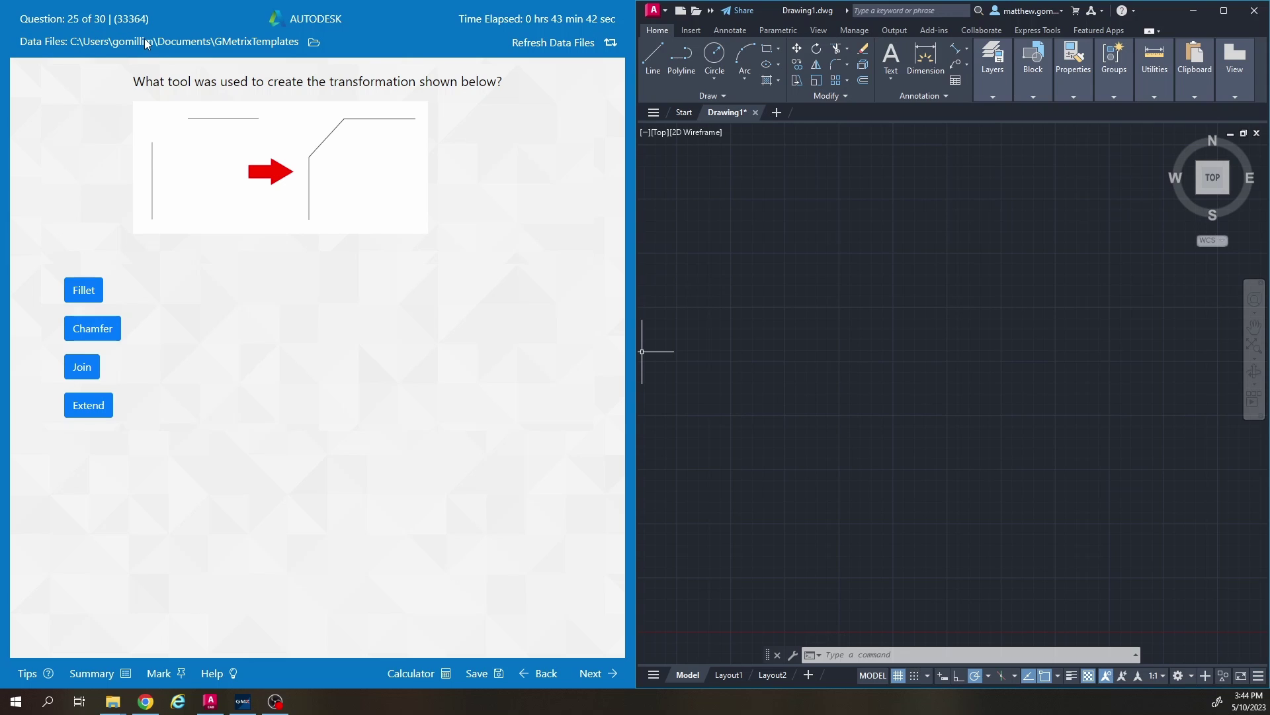
Select Chamfer as the answer to question 25 and draw a vertical test line in Drawing1
left_click(83, 331)
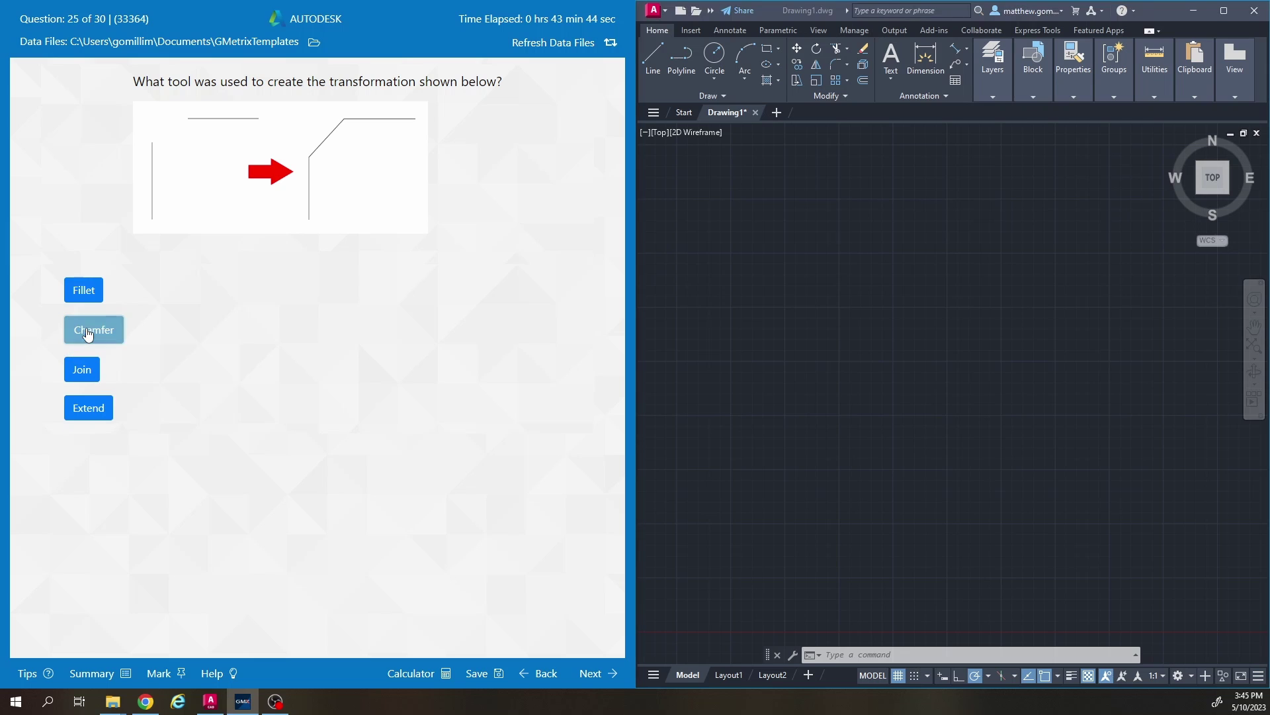
type("l")
key("Return")
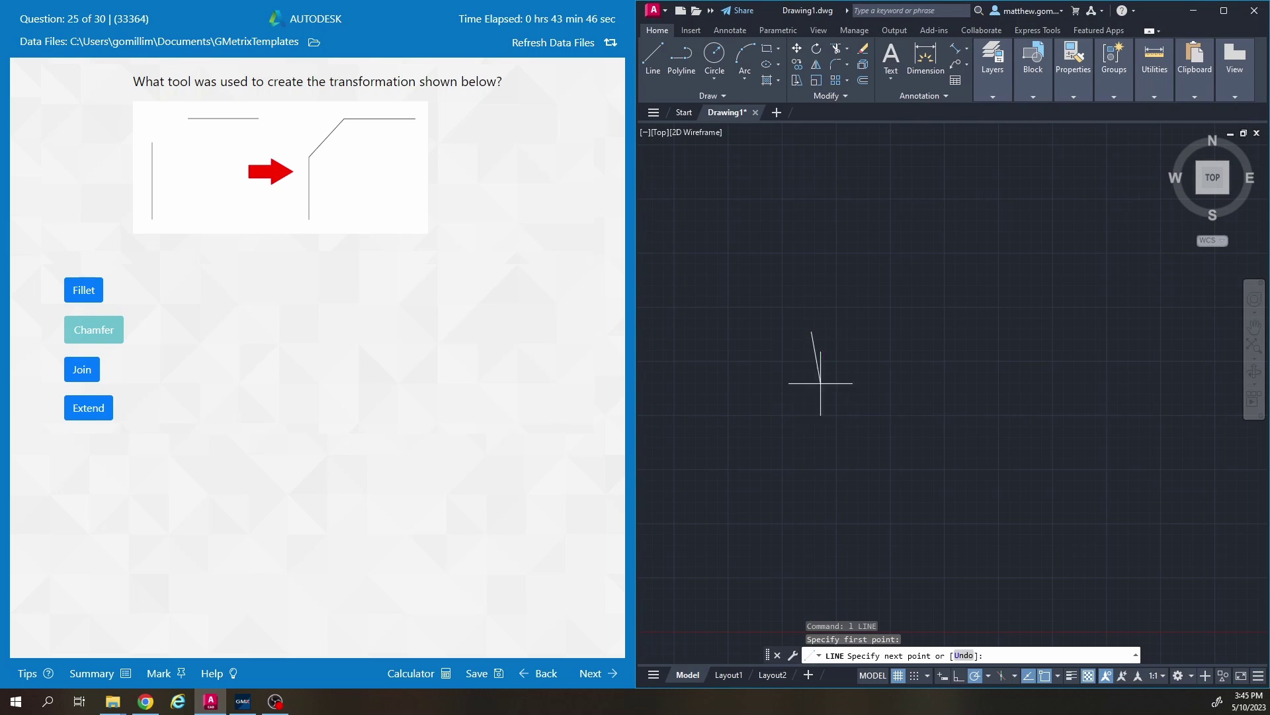
left_click(811, 333)
left_click(812, 488)
key("Return")
Draw a separate horizontal line above and to the right of the vertical line
key("Return")
left_click(904, 203)
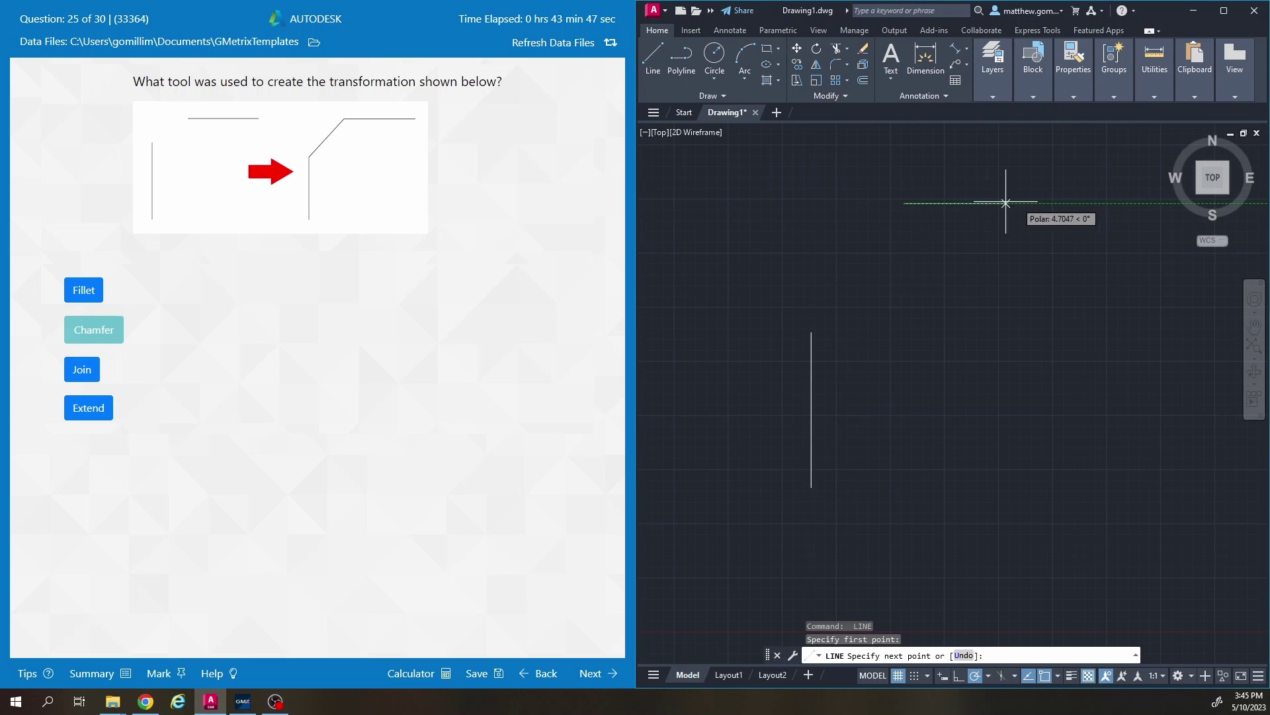
left_click(1049, 203)
key("Escape")
Chamfer the vertical and horizontal lines with both chamfer distances set to 2
left_click(847, 66)
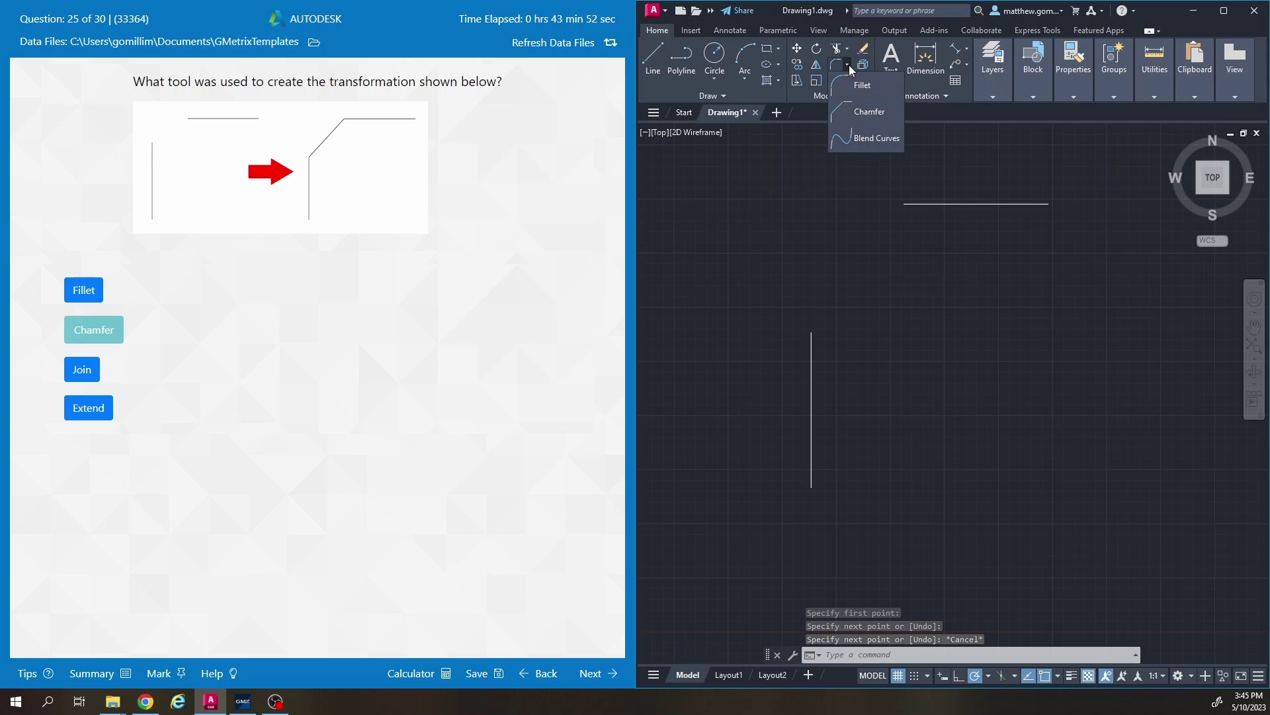
left_click(854, 113)
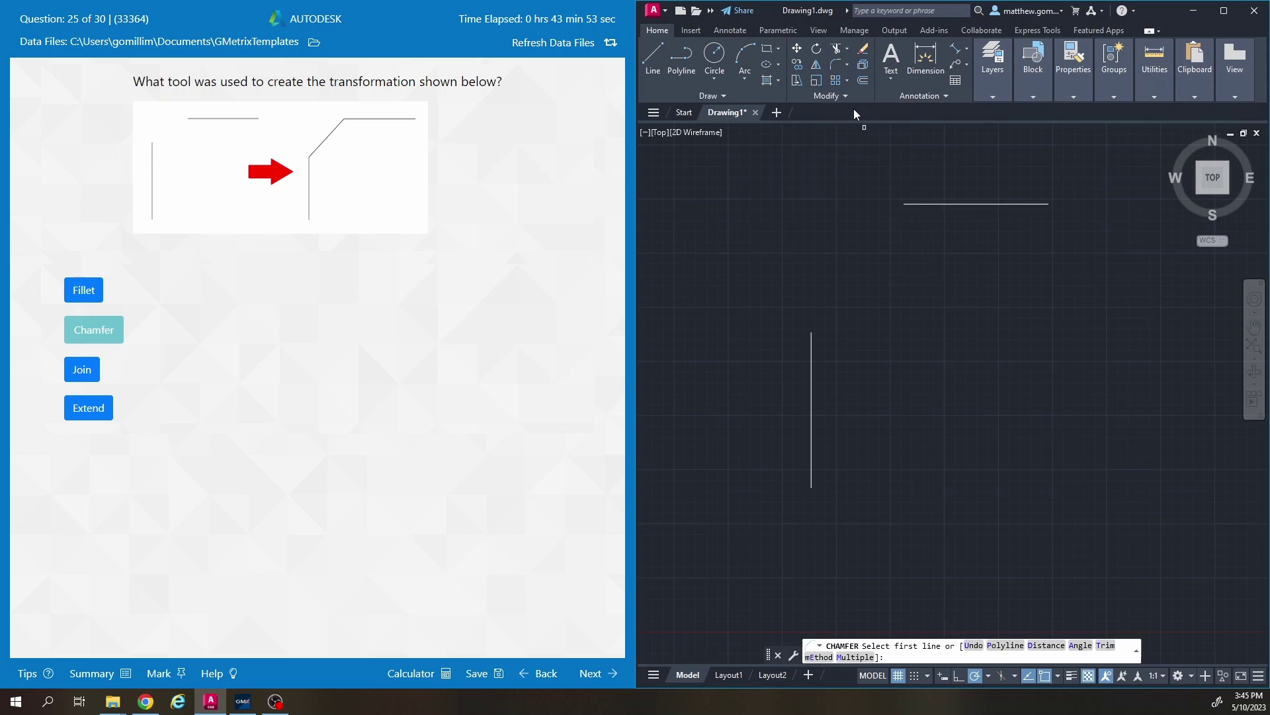
left_click(1047, 646)
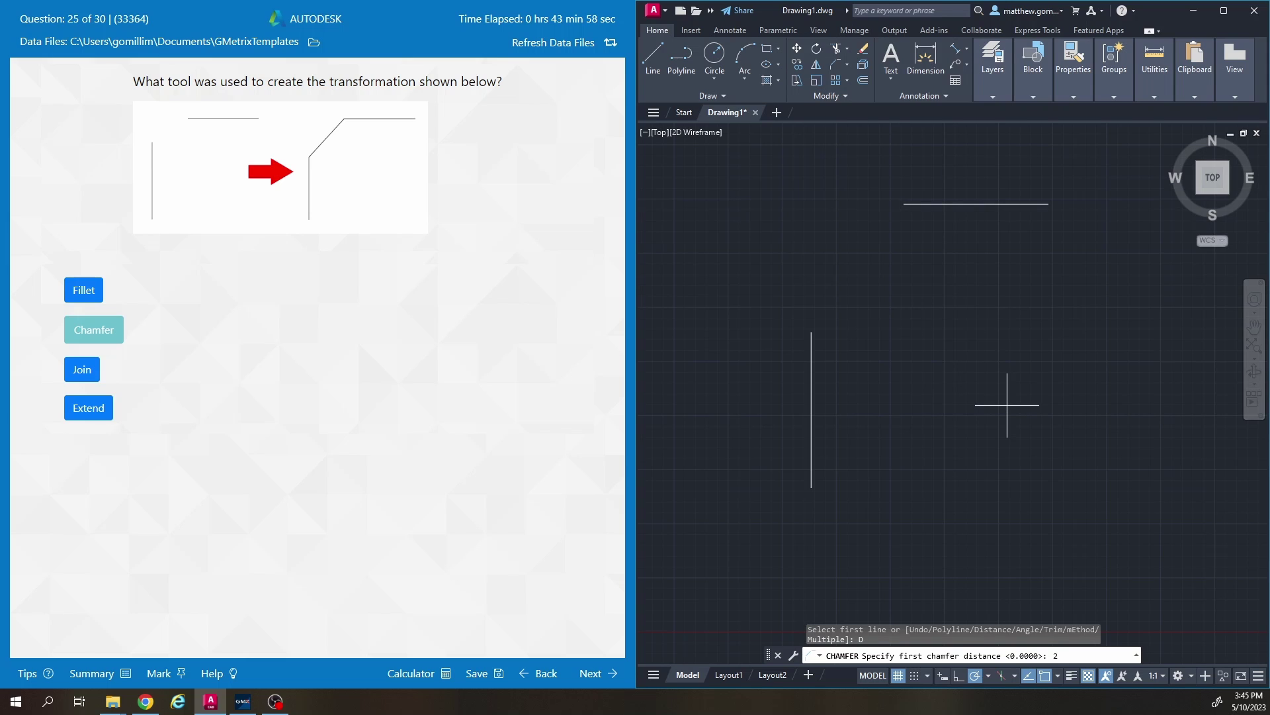
type("2")
key("Return")
type("2")
key("Return")
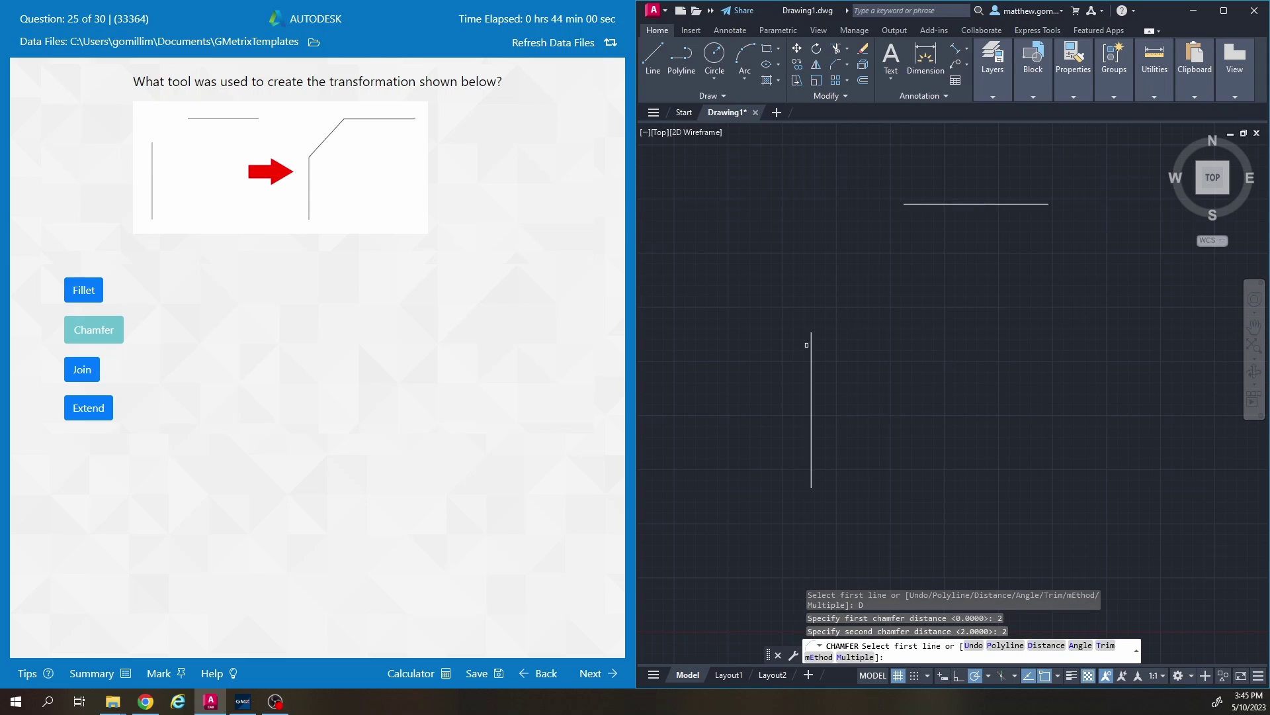
left_click(811, 343)
left_click(927, 204)
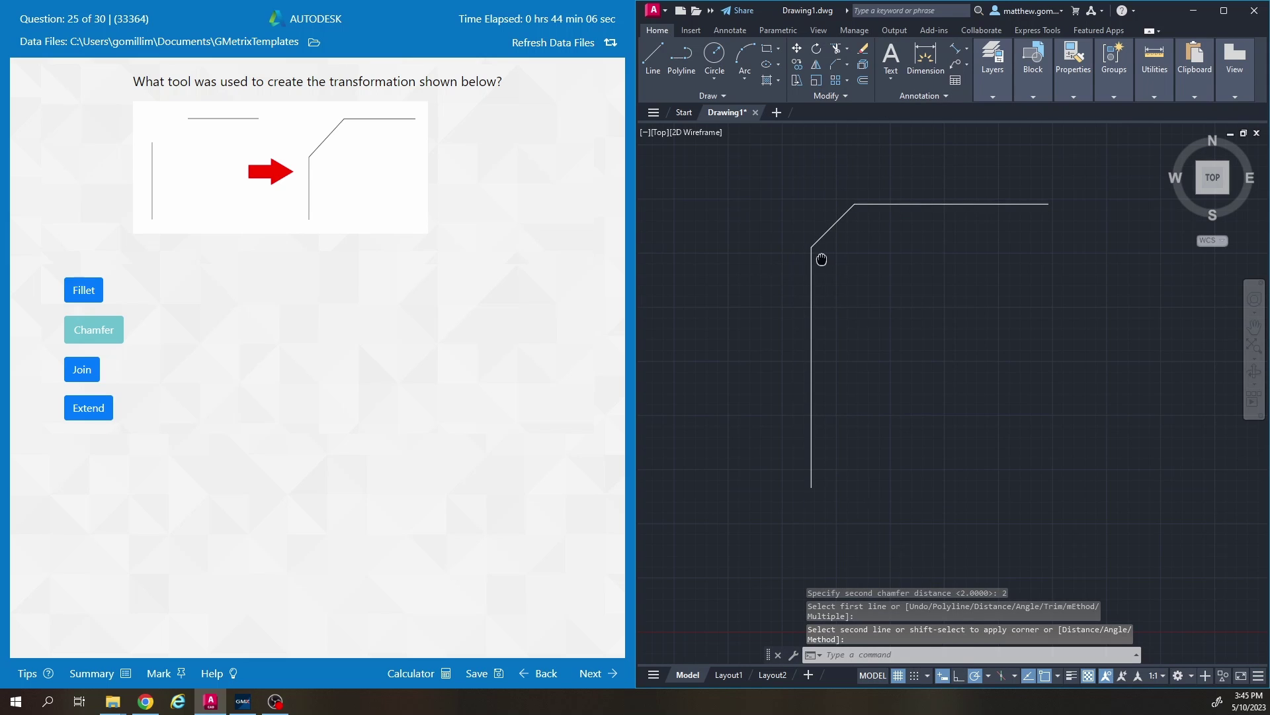
Grade the Chamfer answer to question 25 and continue to question 26
middle_click_drag(822, 259, 839, 259)
key("Escape")
key("Escape")
key("Escape")
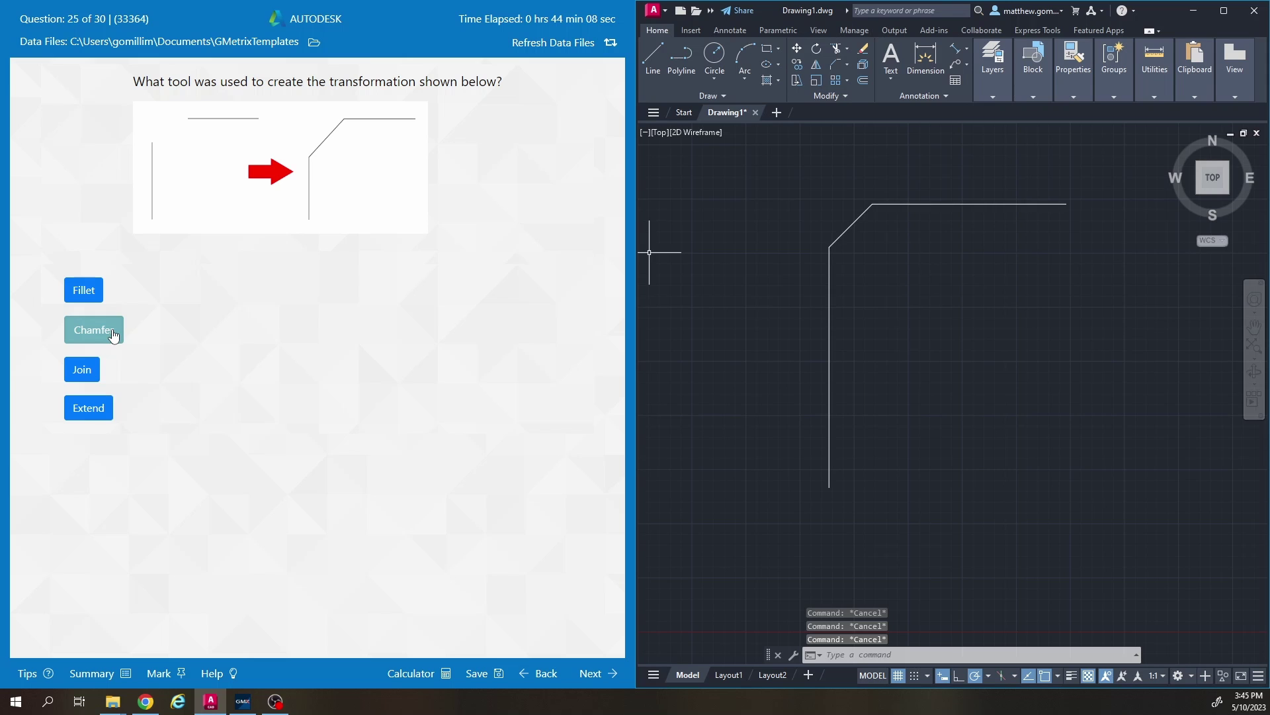
left_click(589, 672)
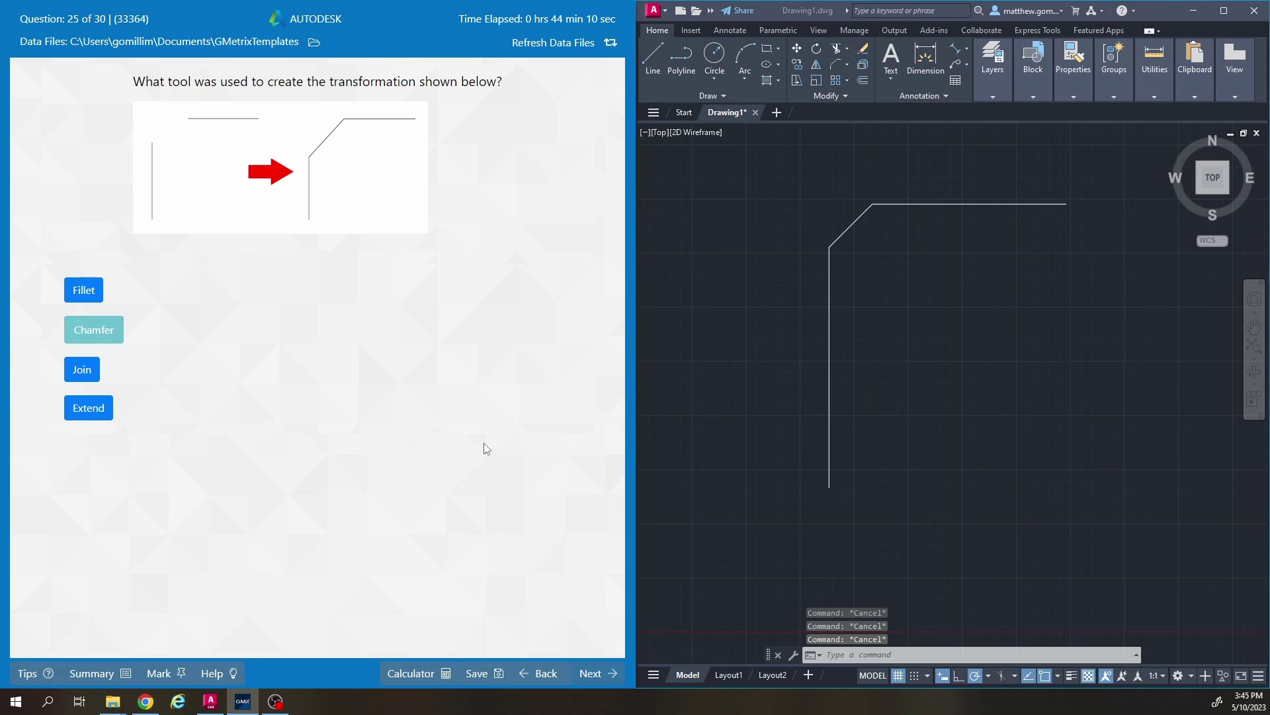
left_click(336, 377)
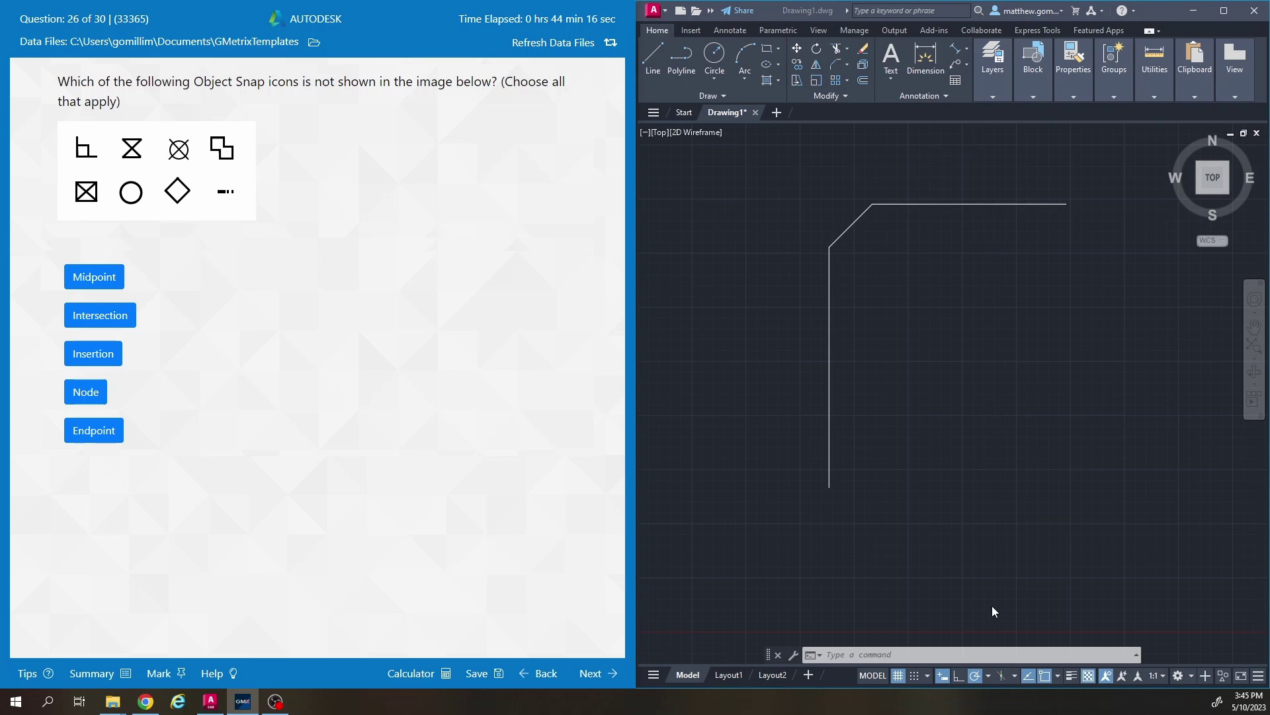
Open the Object Snap settings to compare the snap mode symbols with the icons pictured in question 26
left_click(1051, 680)
left_click(1052, 682)
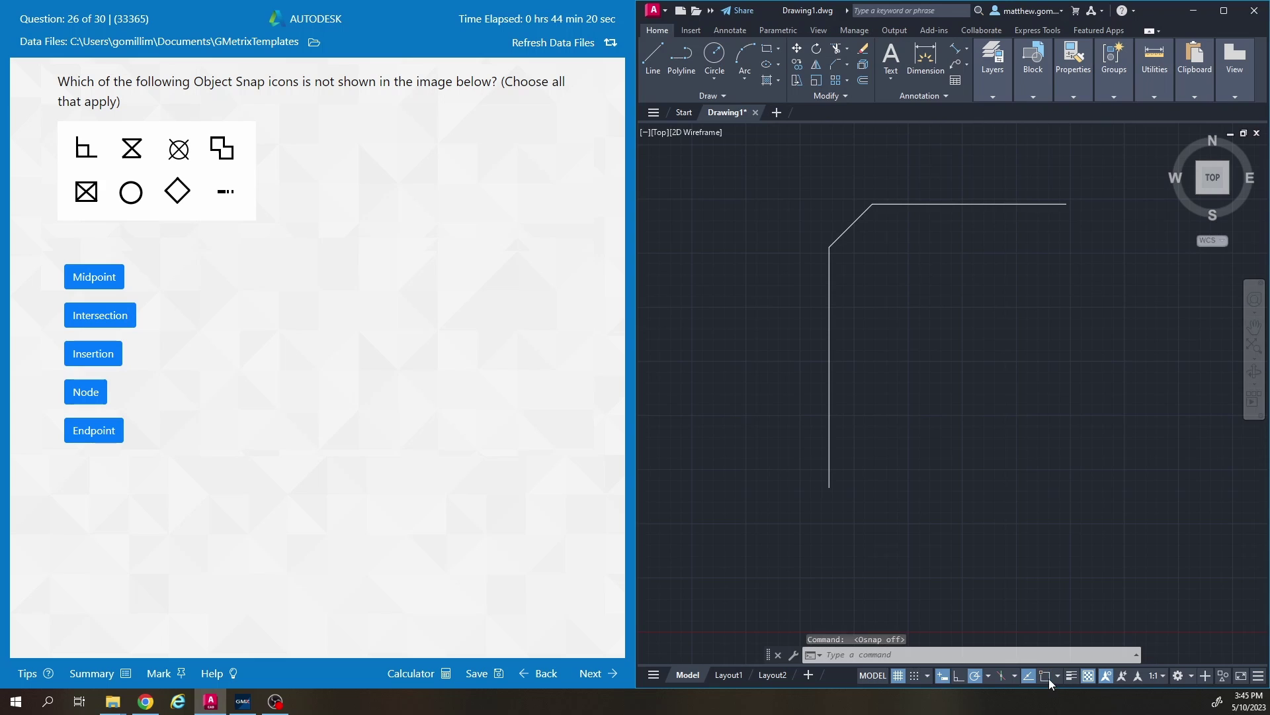
left_click(1050, 680)
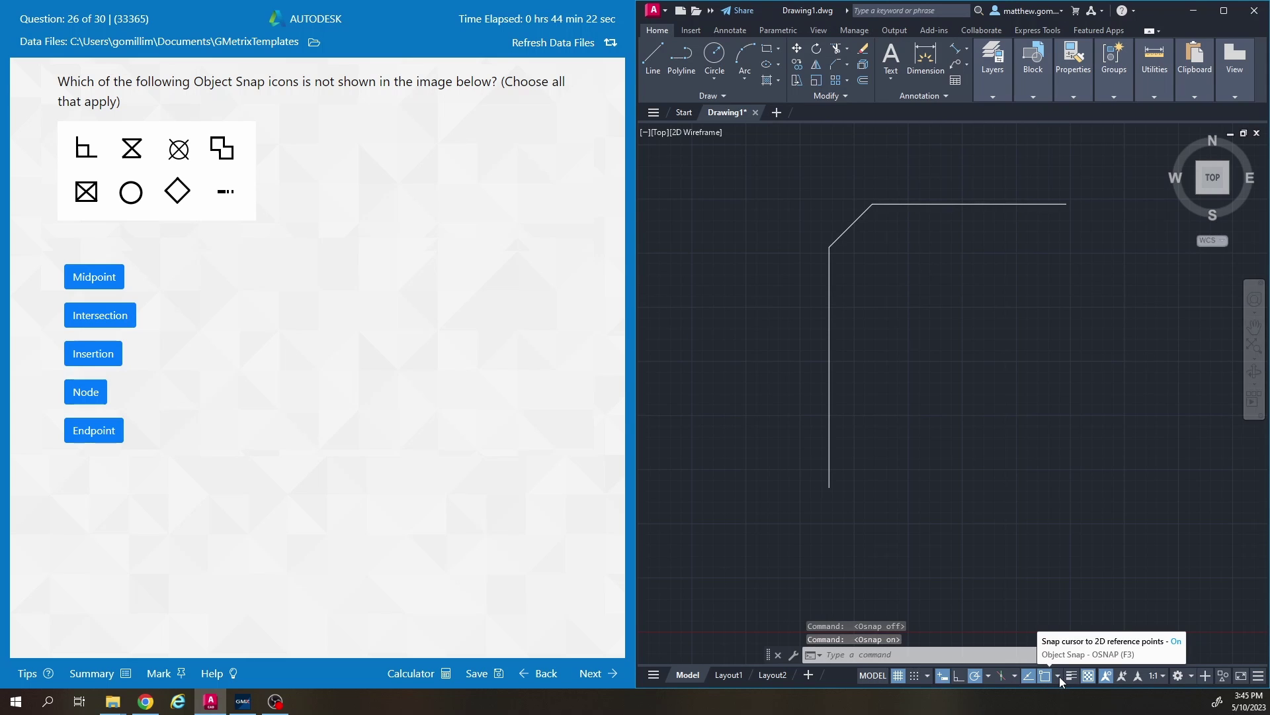
left_click(1059, 677)
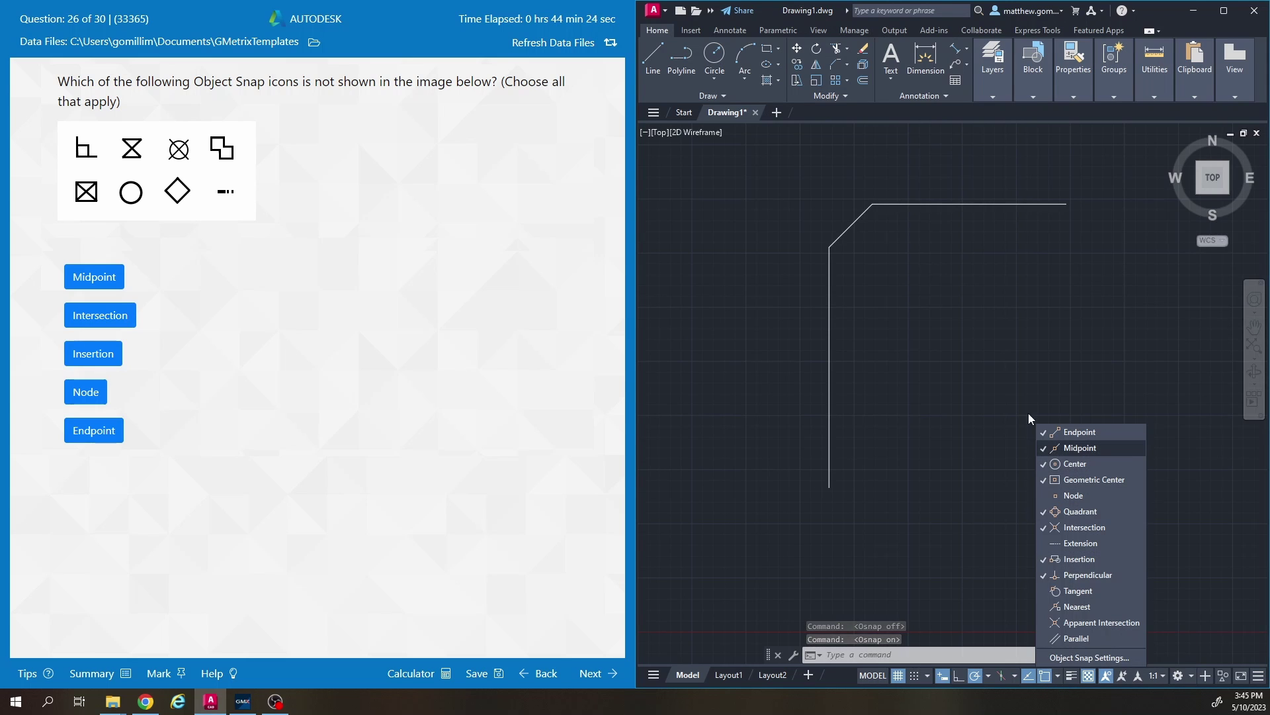
left_click(1069, 659)
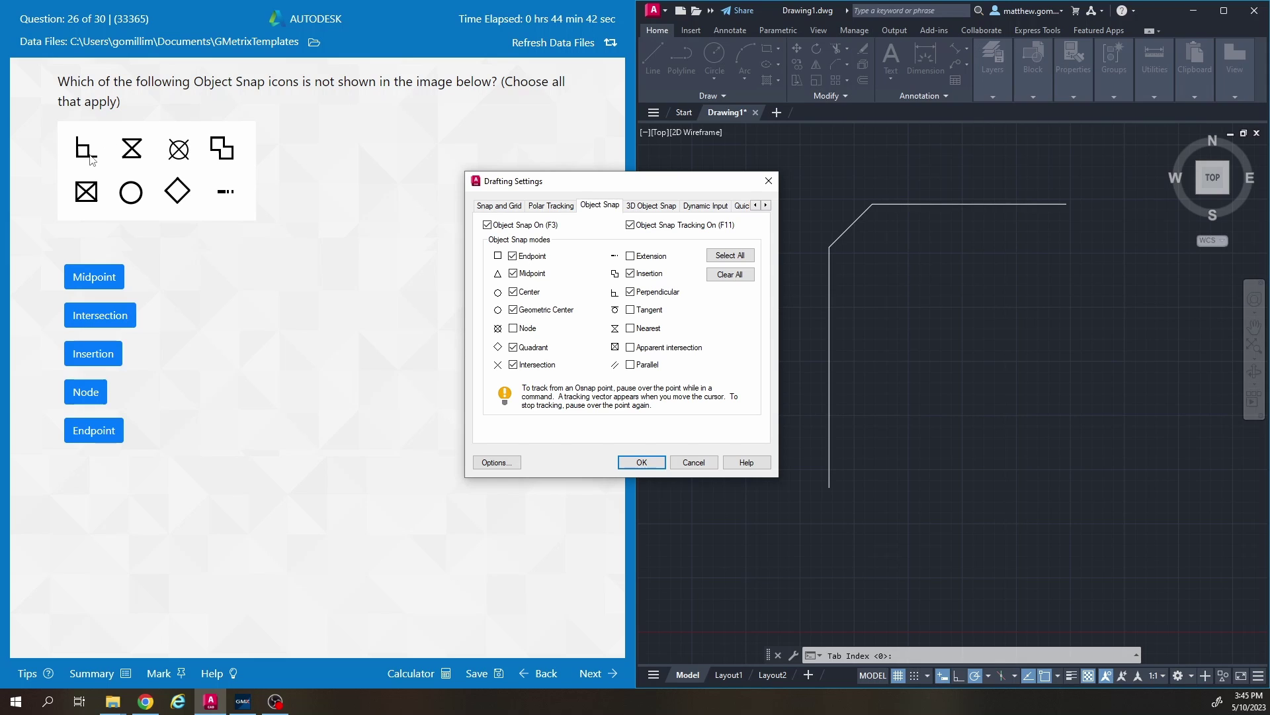
left_click(91, 283)
left_click(107, 274)
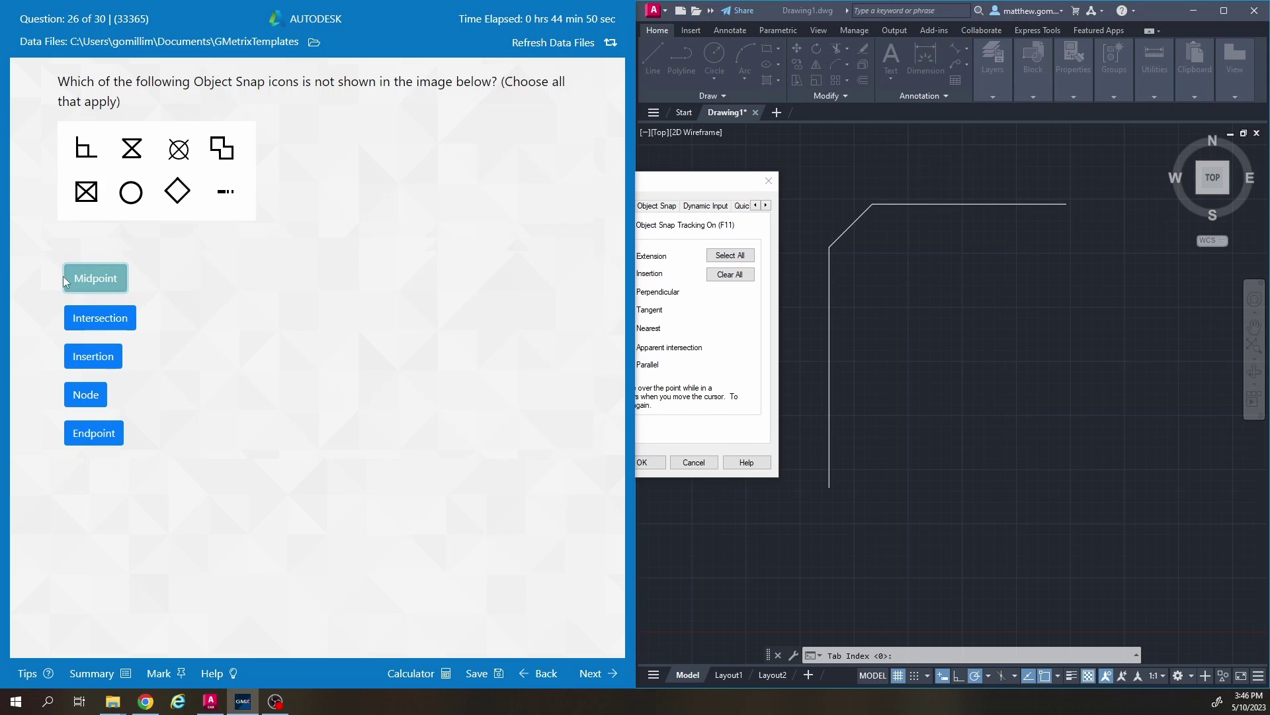
left_click(653, 184)
left_click(99, 321)
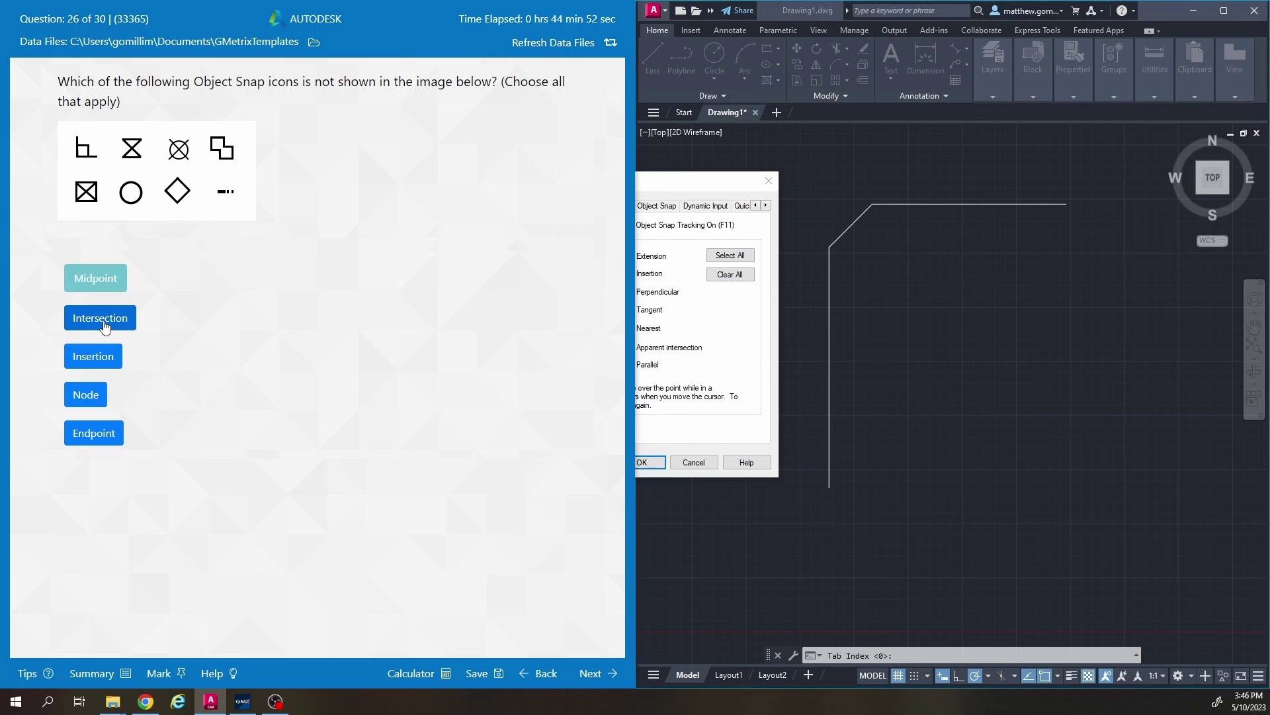
left_click(102, 352)
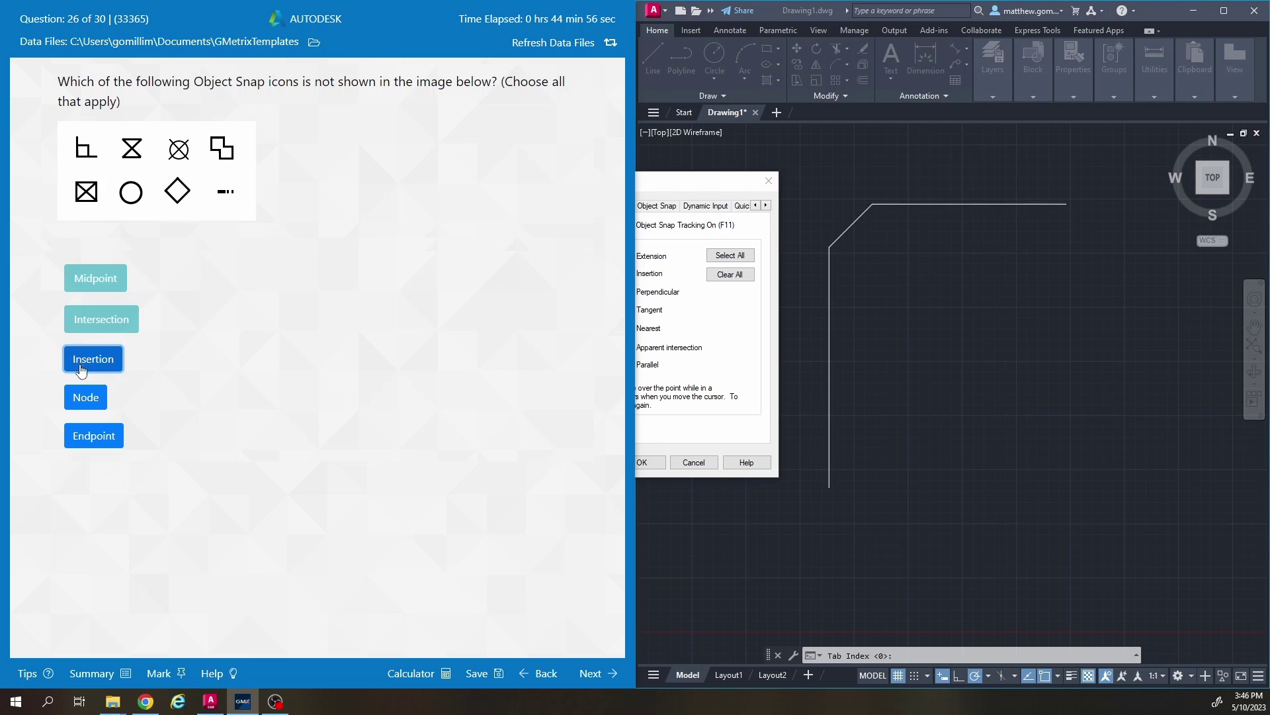
left_click(86, 397)
left_click(101, 436)
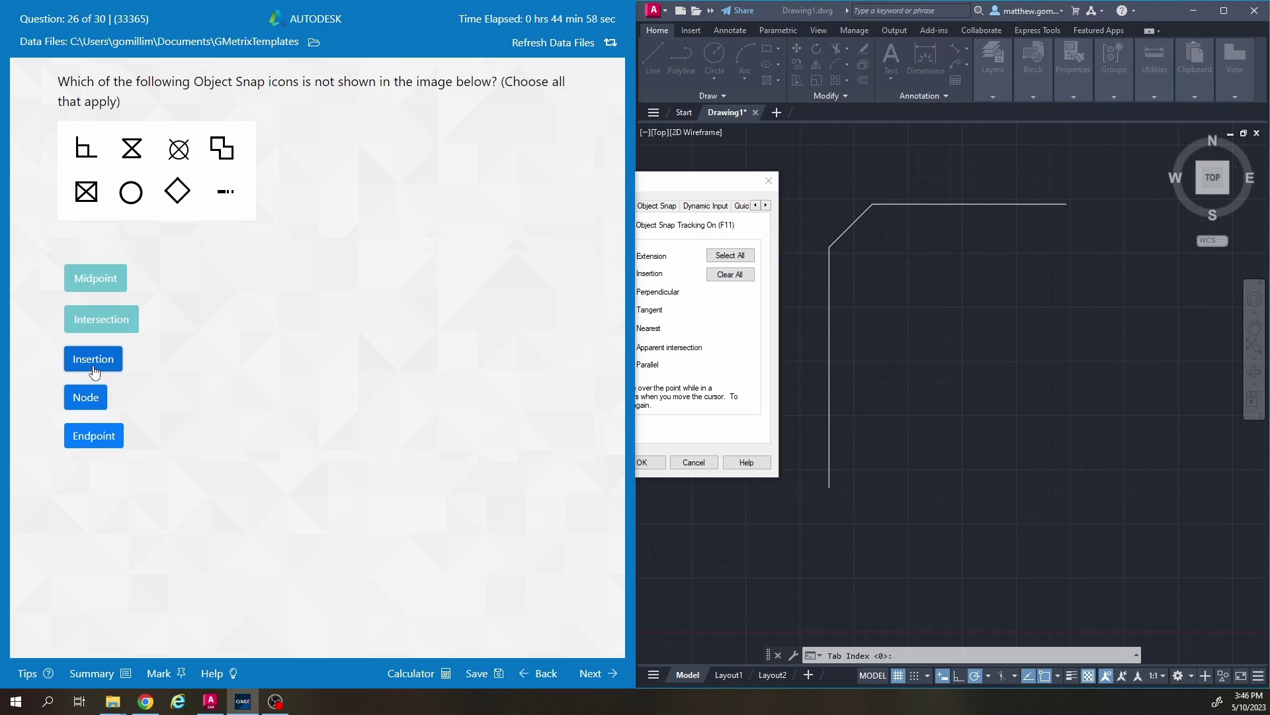
left_click(115, 319)
left_click(100, 357)
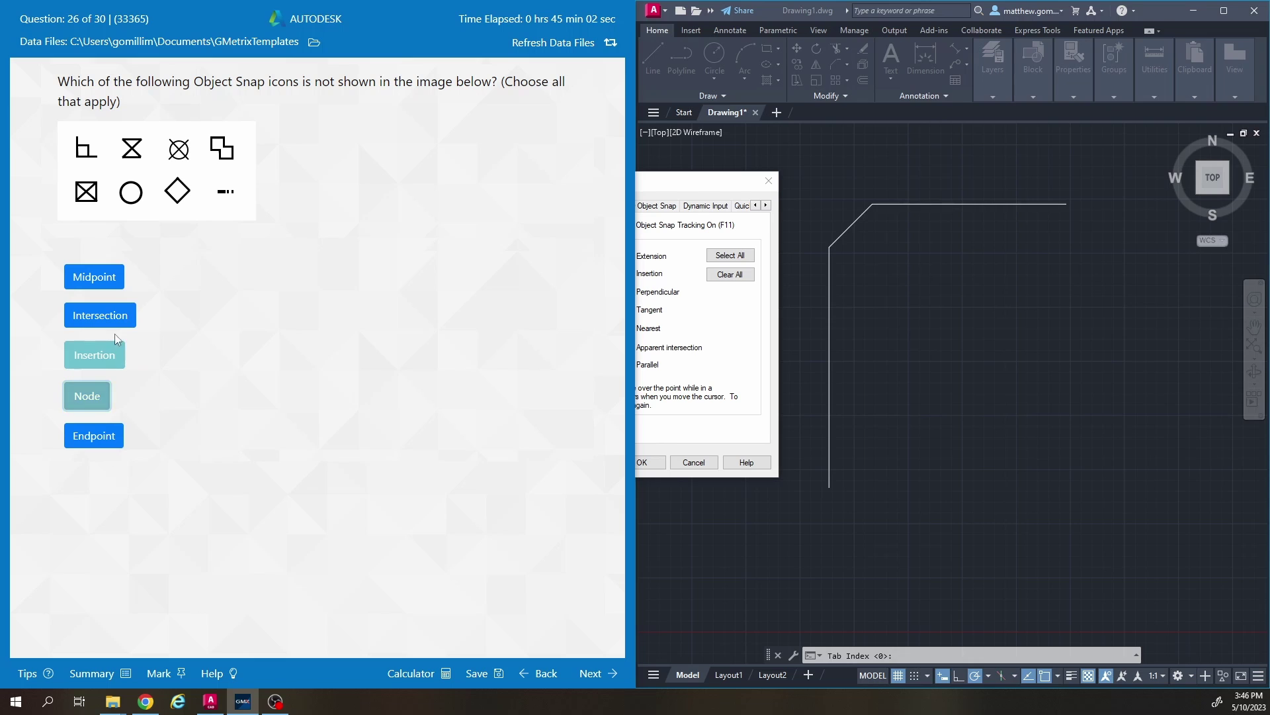
left_click(94, 355)
Choose Midpoint and Intersection for question 26, checking them against the Drafting Settings symbols, move that dialog over the drawing, and grade the question
left_click(95, 277)
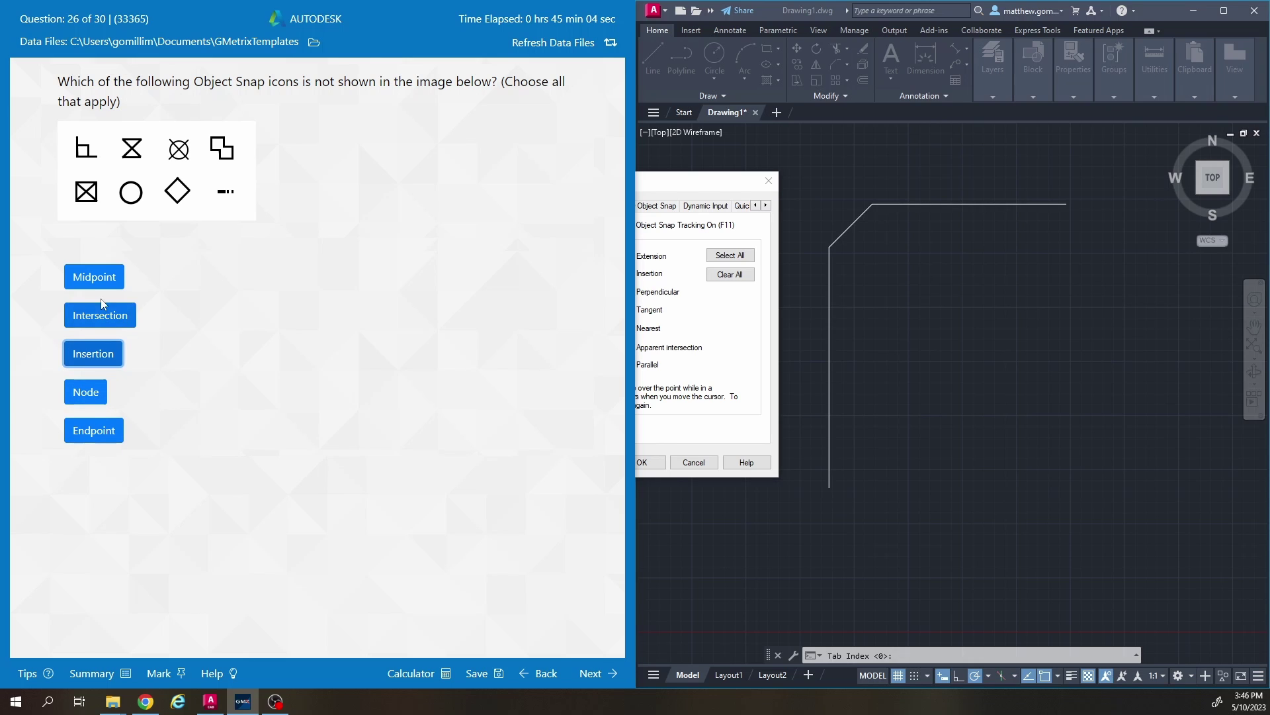
left_click(655, 206)
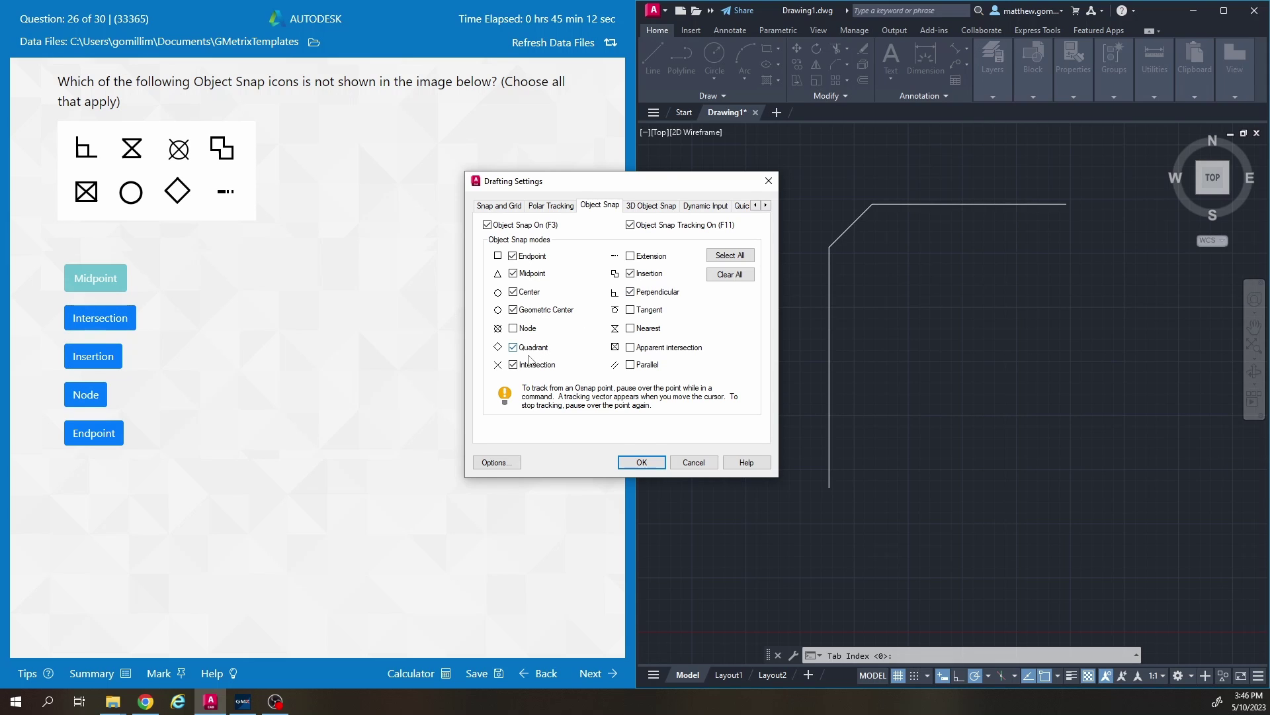
left_click(118, 339)
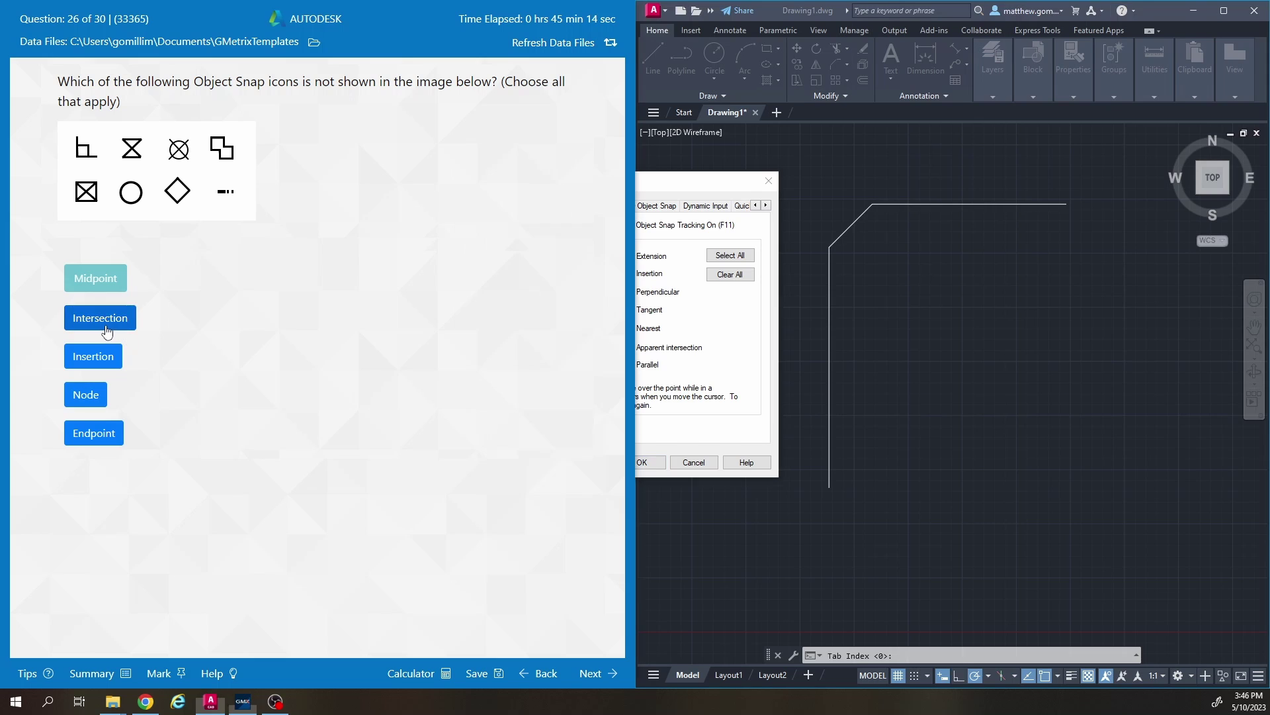
left_click(639, 194)
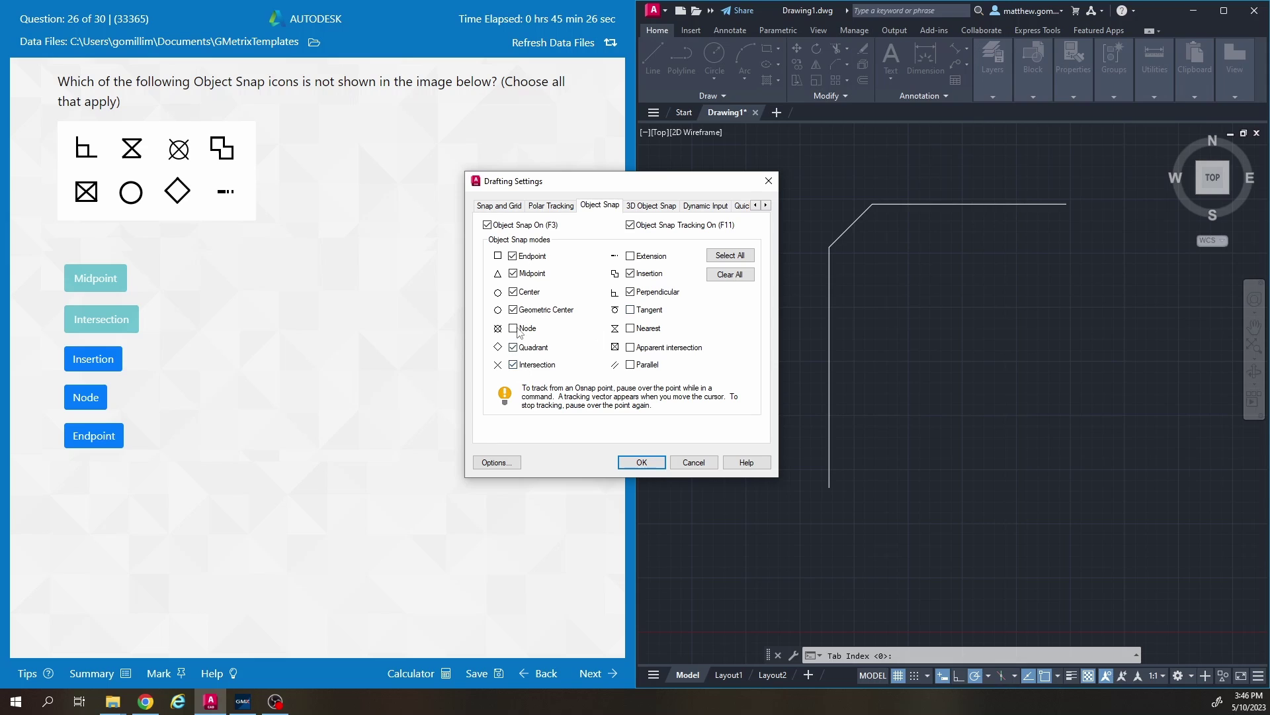
left_click(94, 439)
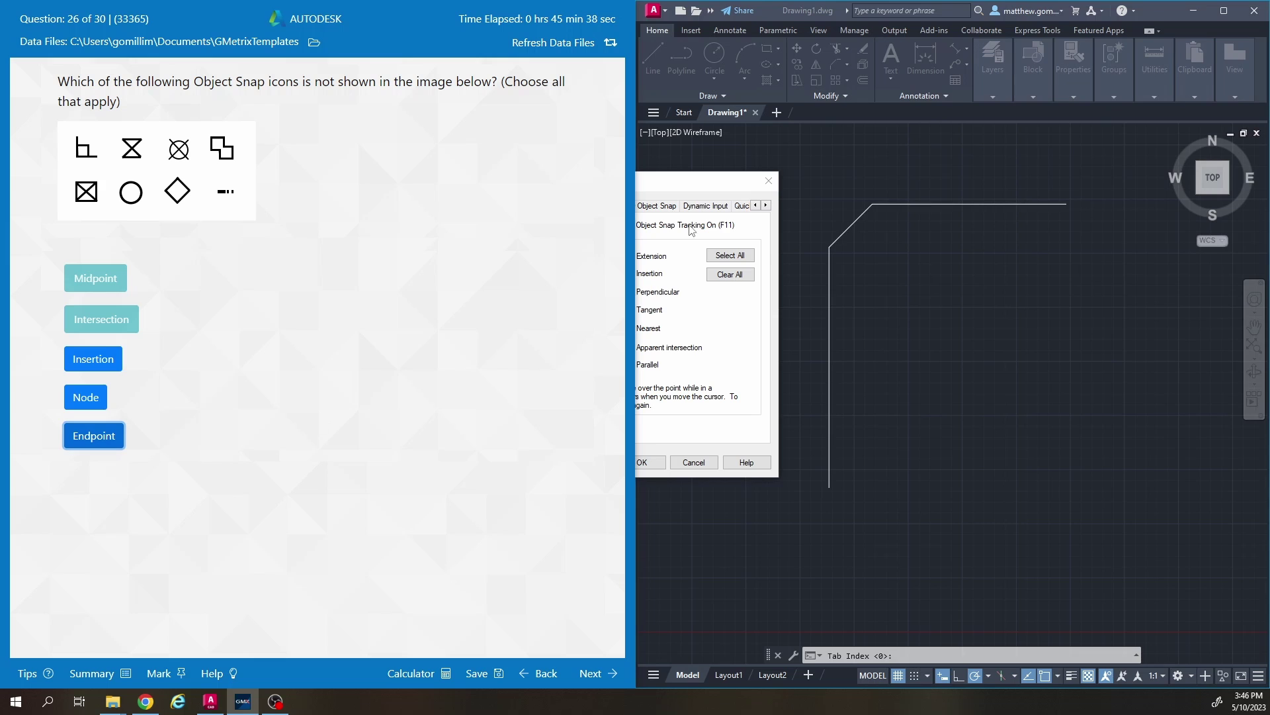
left_click_drag(691, 180, 889, 181)
left_click(95, 437)
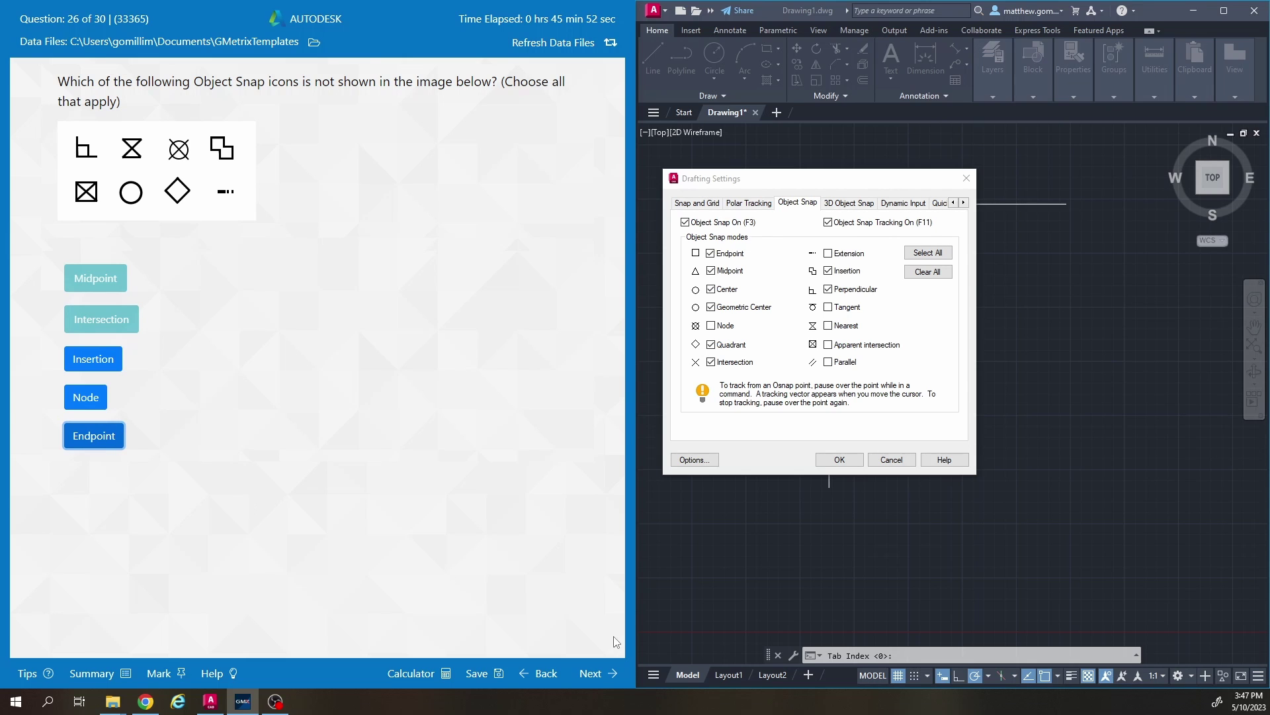
left_click(595, 673)
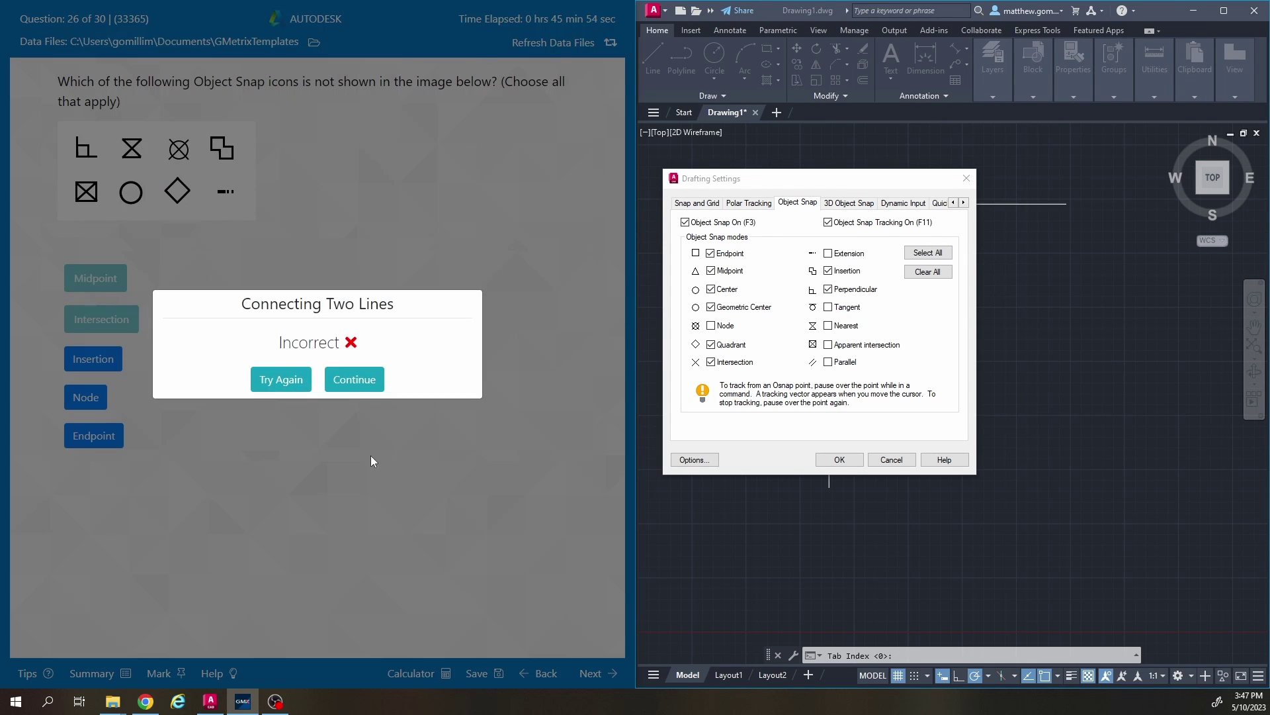
Retry question 26 by clearing the answers, reselecting Midpoint and Intersection, and grading the question again
left_click(284, 383)
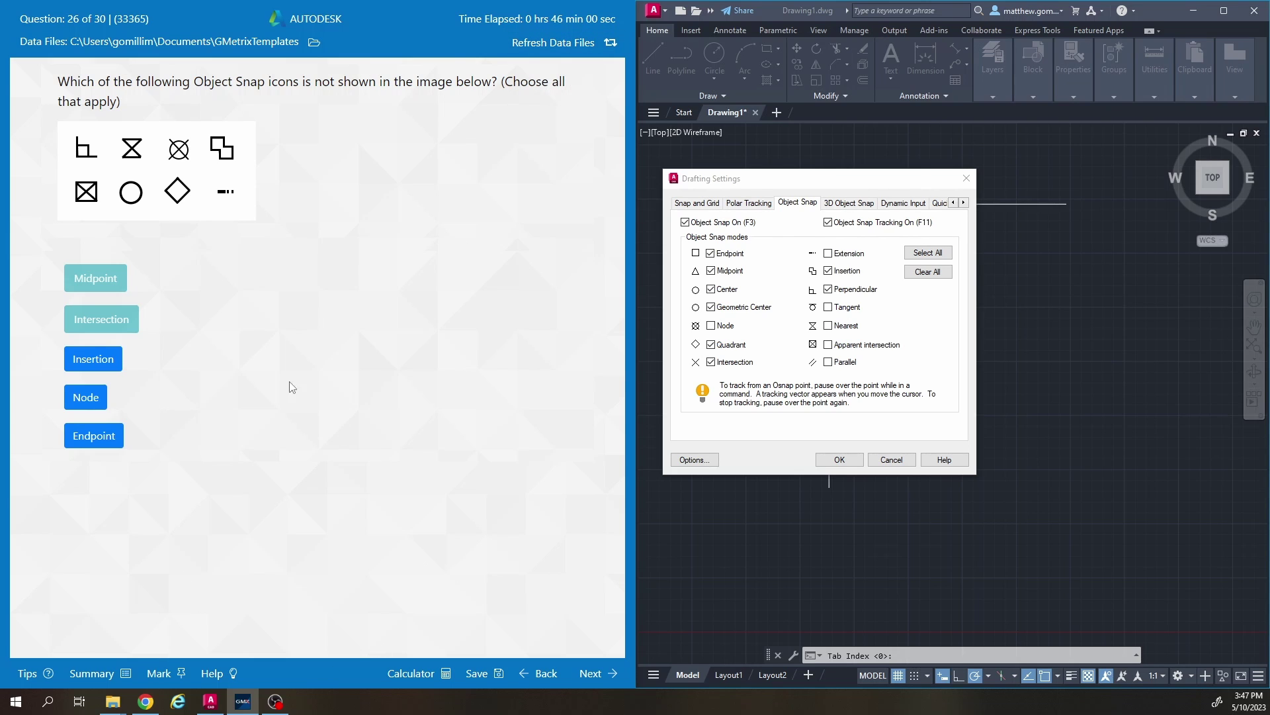
left_click(96, 278)
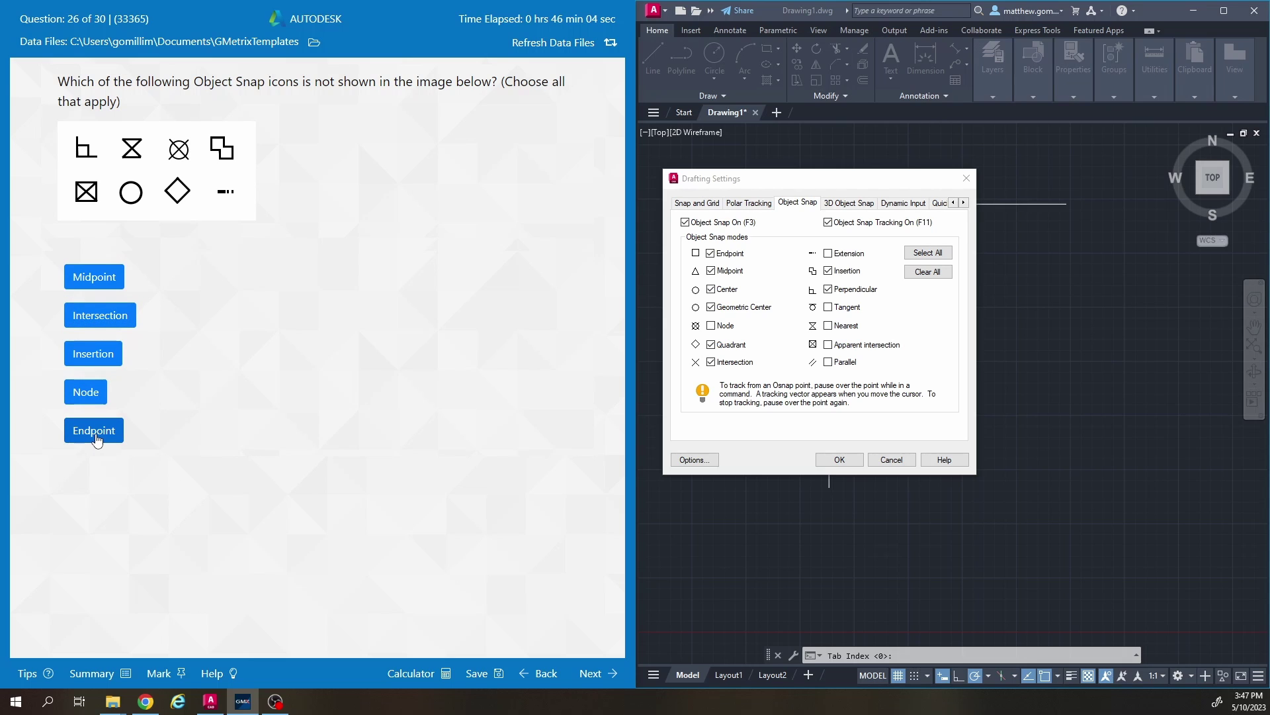
left_click(120, 268)
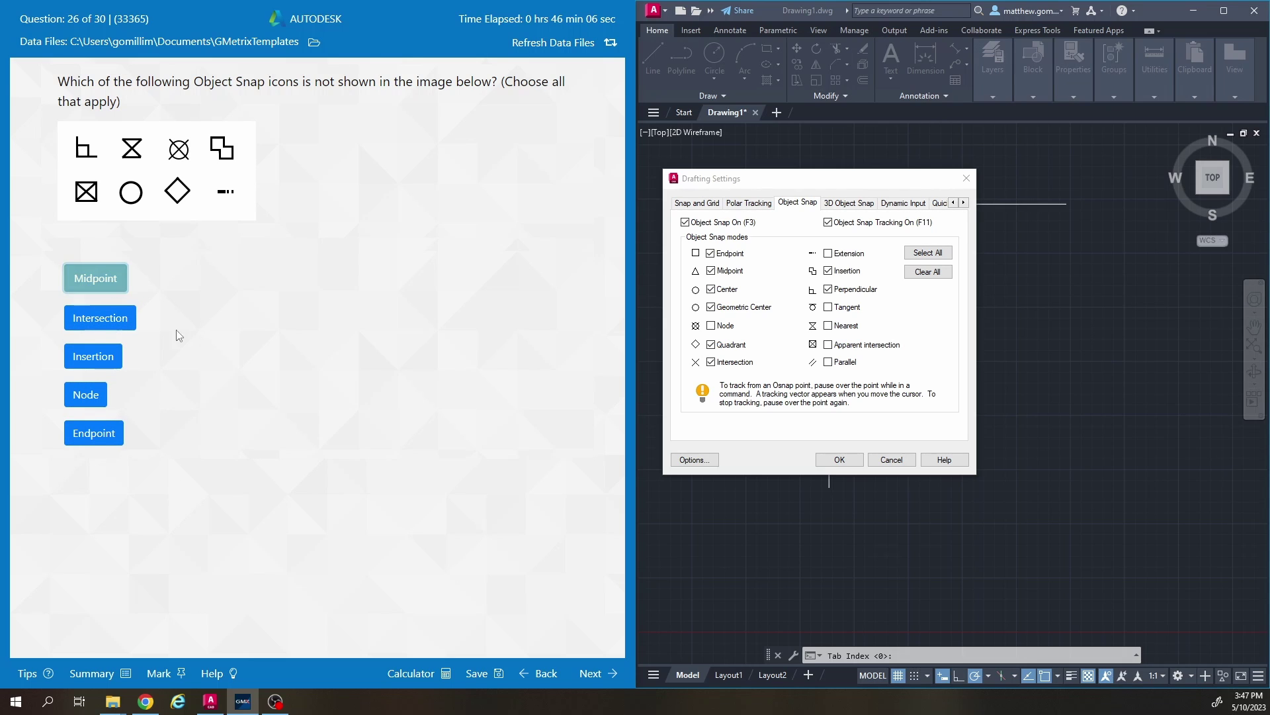
key("Return")
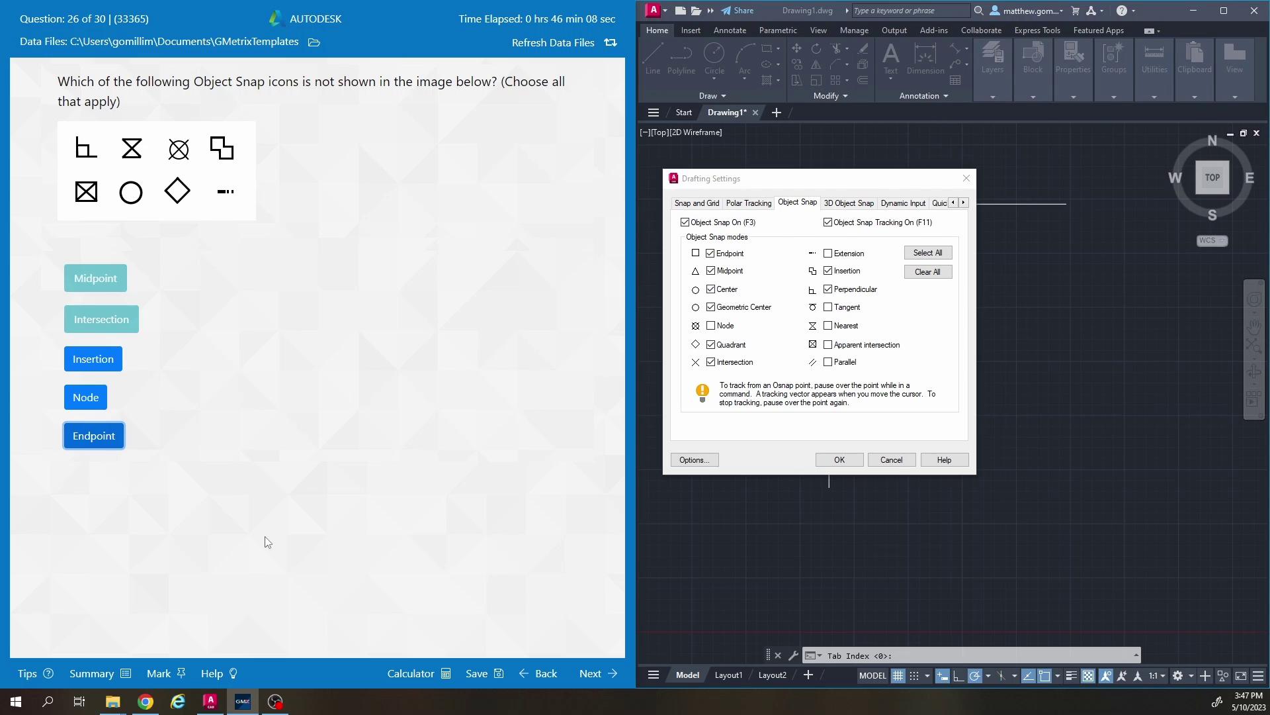
left_click(589, 672)
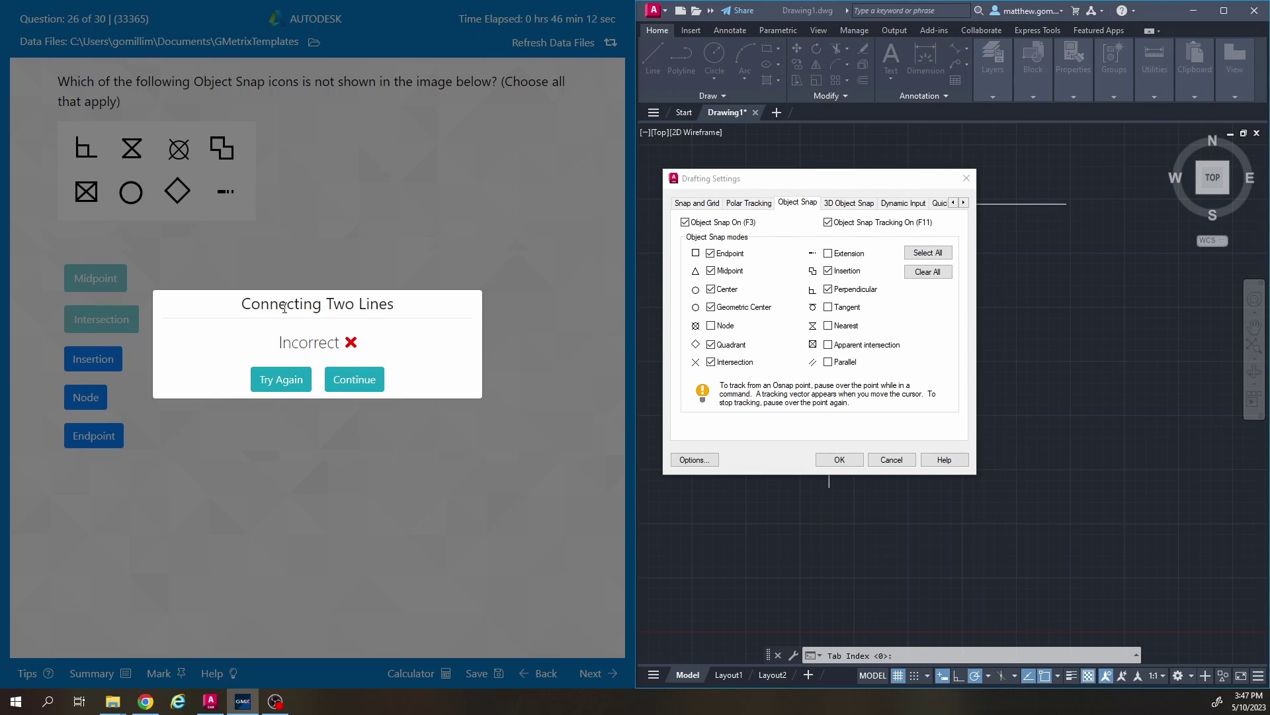
left_click(278, 384)
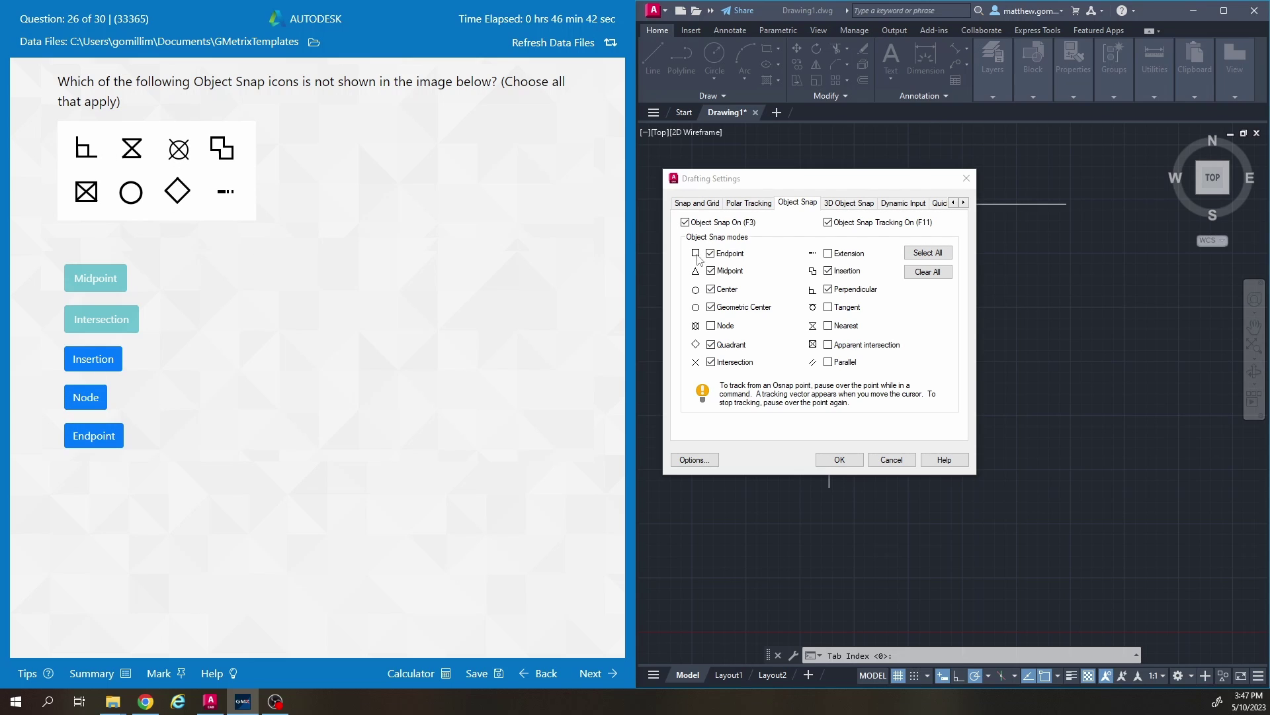
Cancel the Drafting Settings dialog, grade the Midpoint and Intersection answers again, and continue to question 27
left_click(89, 438)
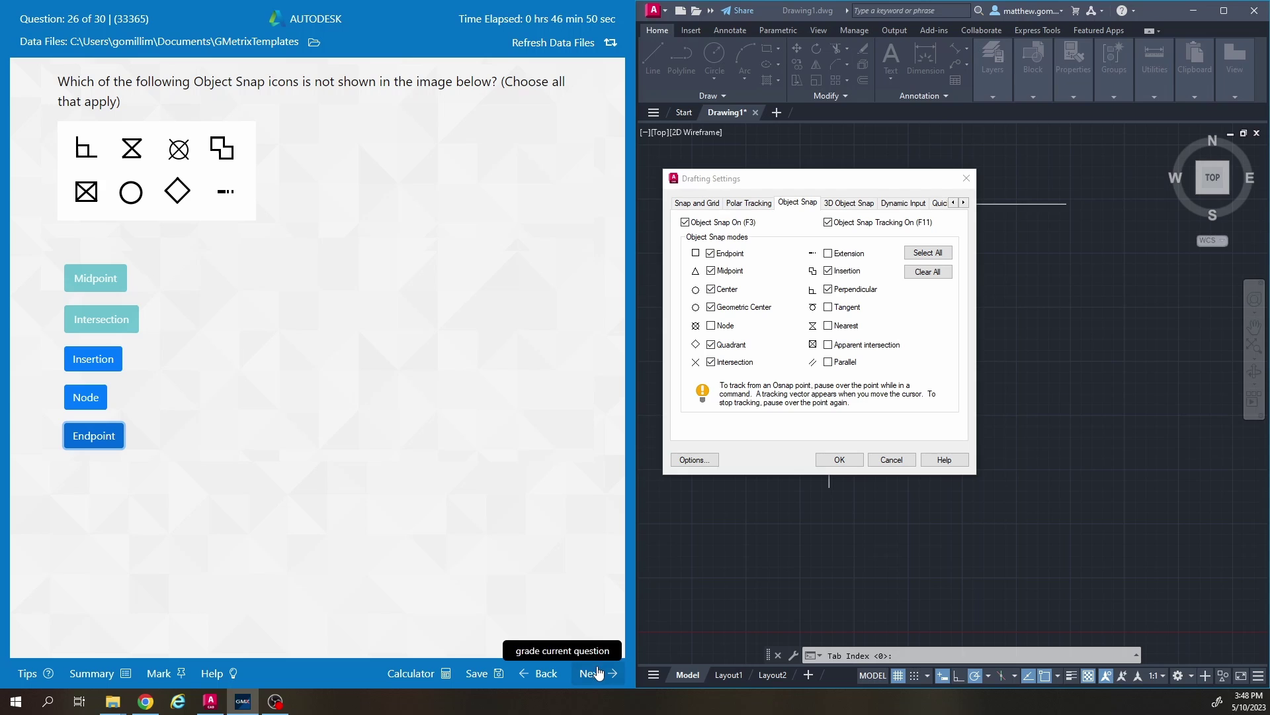
left_click(761, 182)
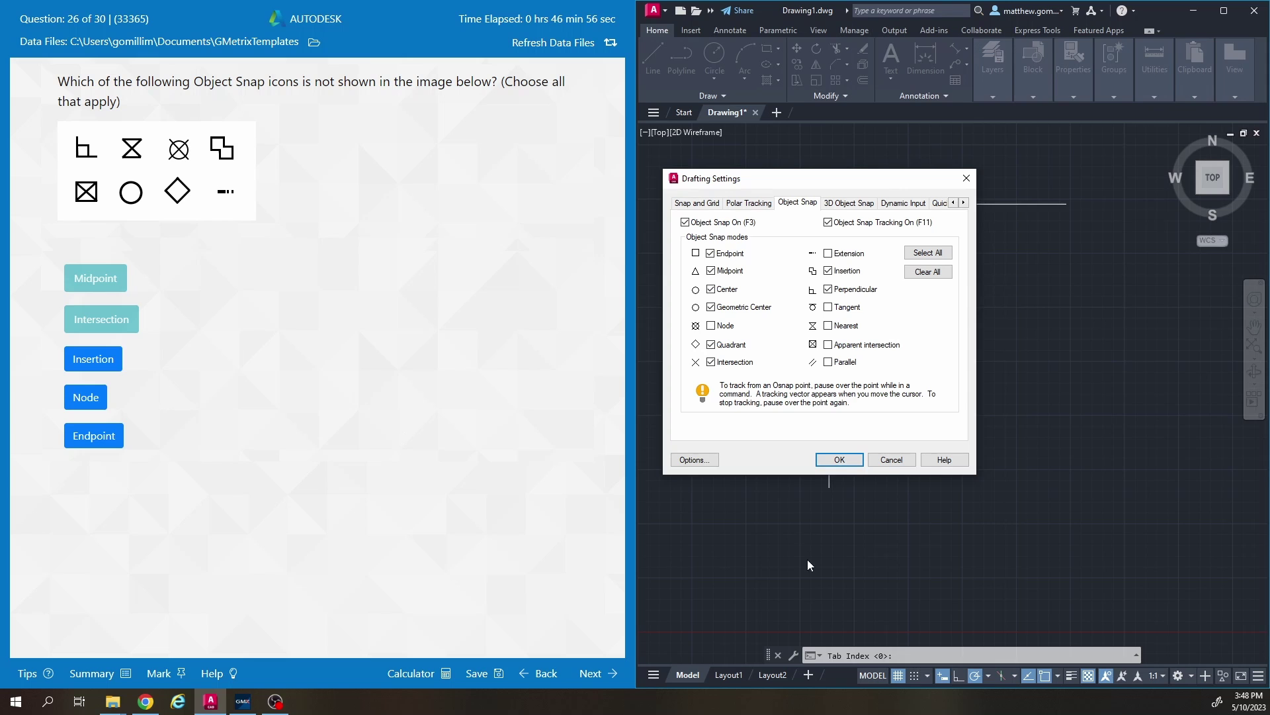
left_click(890, 463)
left_click(592, 673)
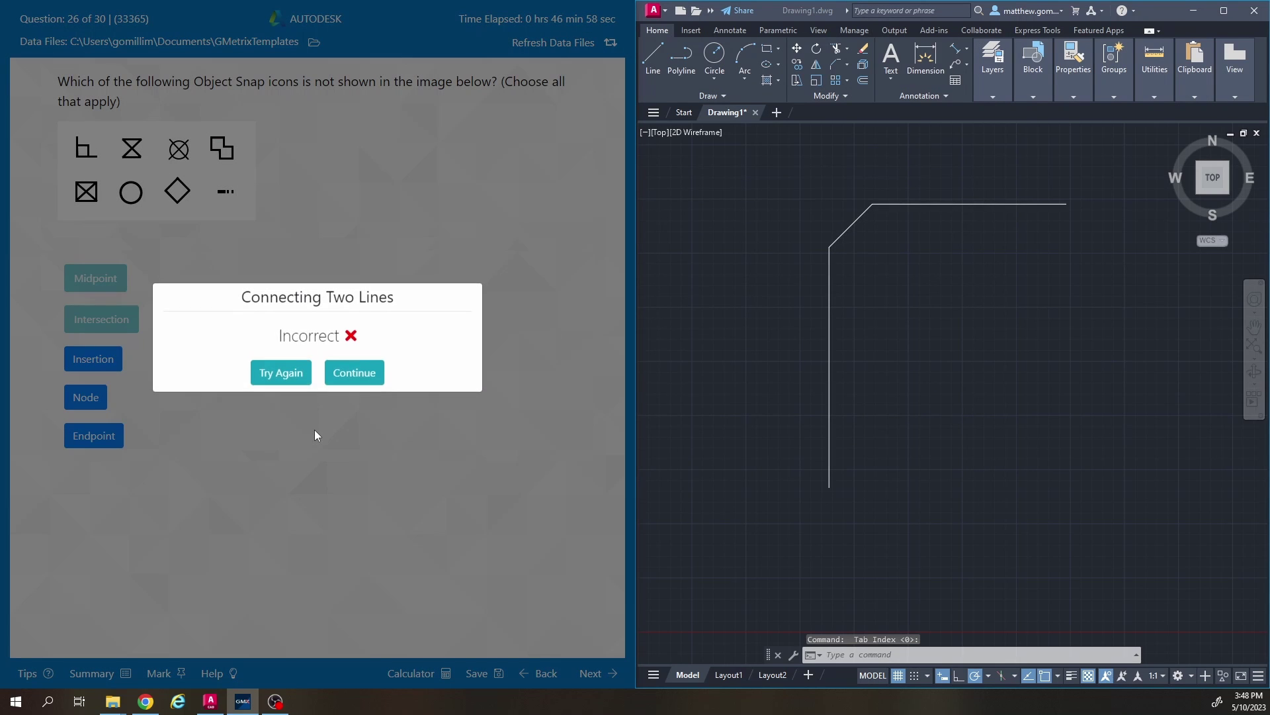
left_click(351, 382)
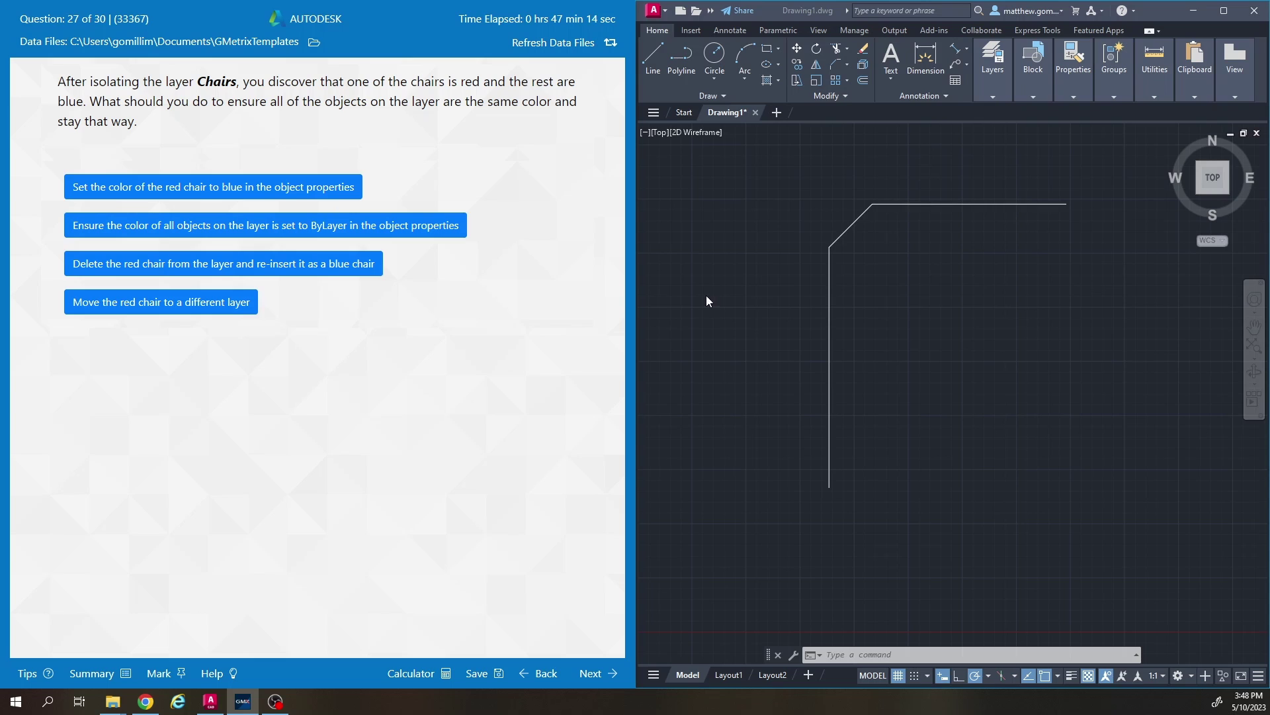
Answer question 27 with setting the color of all objects on the layer to ByLayer, grade it, and continue to question 28
left_click(780, 268)
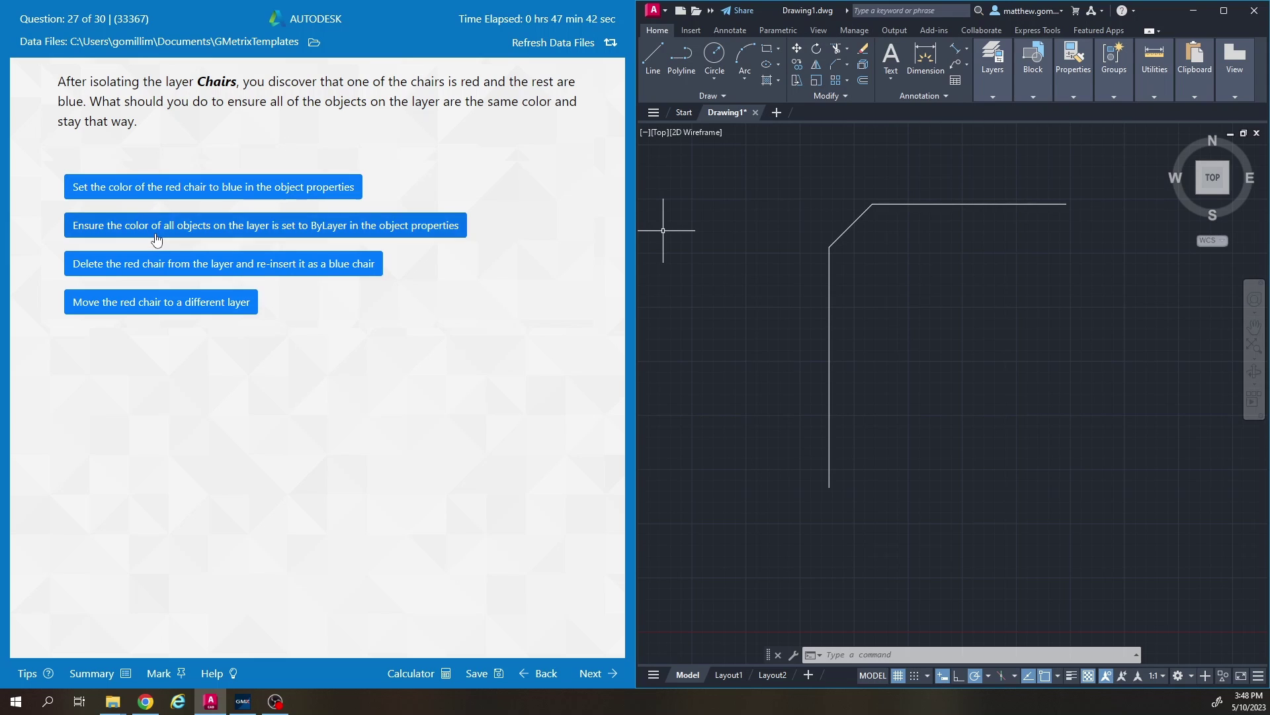
left_click(360, 231)
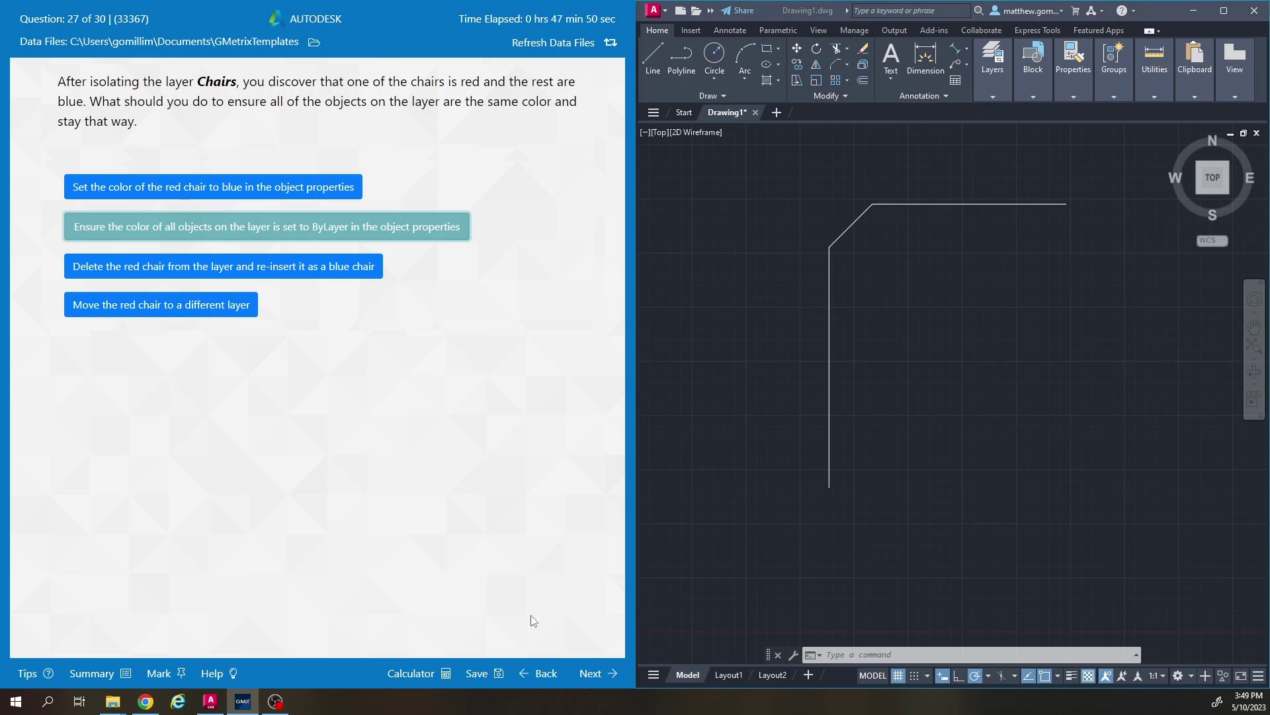
left_click(604, 680)
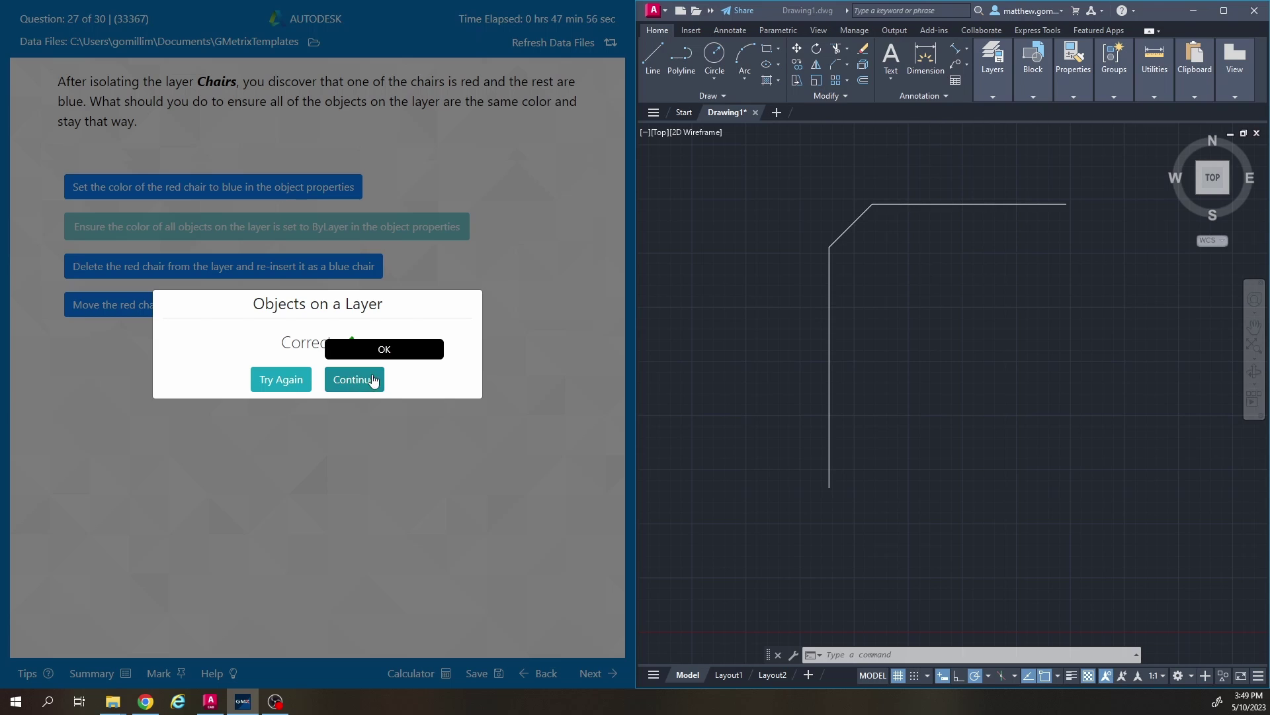
left_click(349, 385)
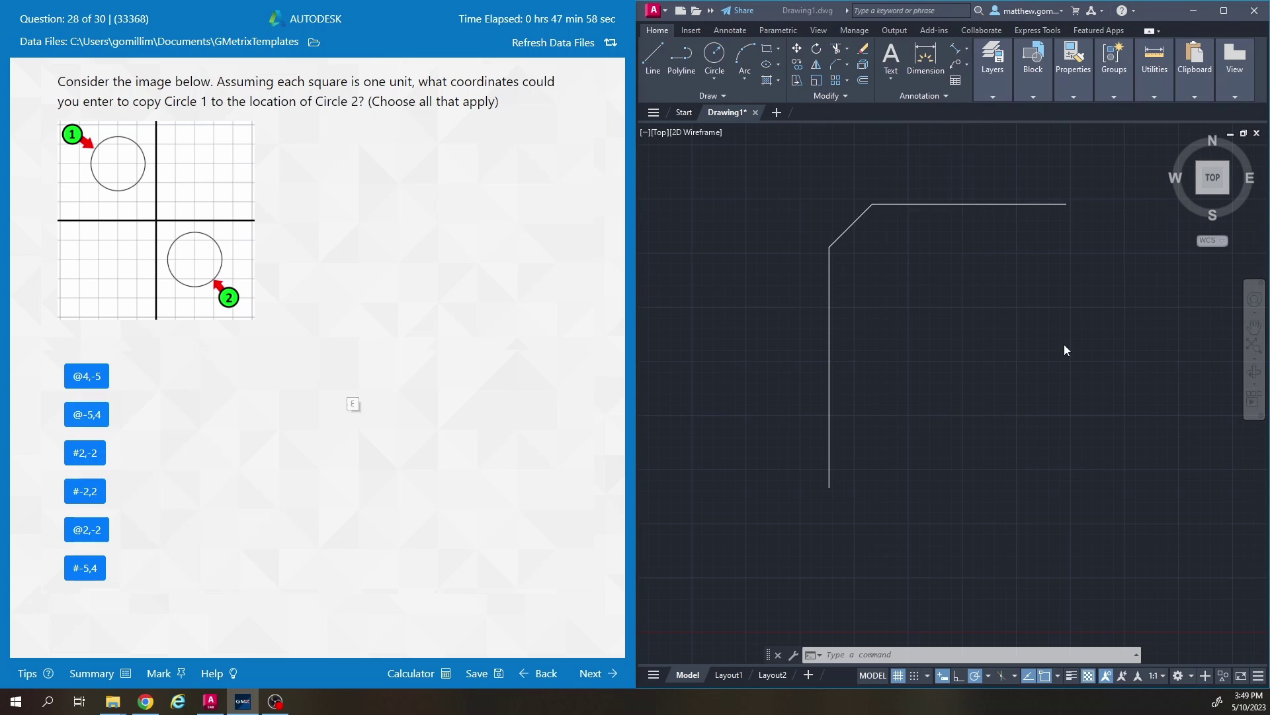
Open the NewFloorPlan drawing alongside Drawing1
scroll(1075, 324, "down", 2)
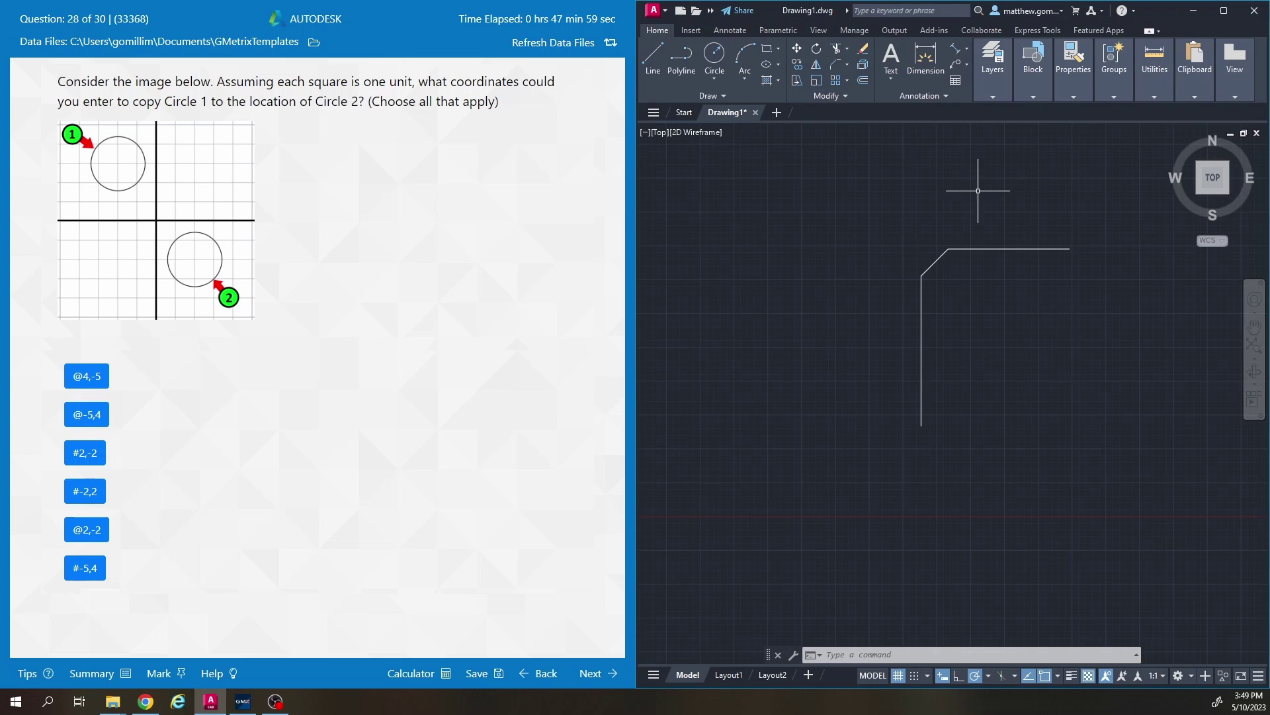
left_click(654, 10)
left_click(788, 118)
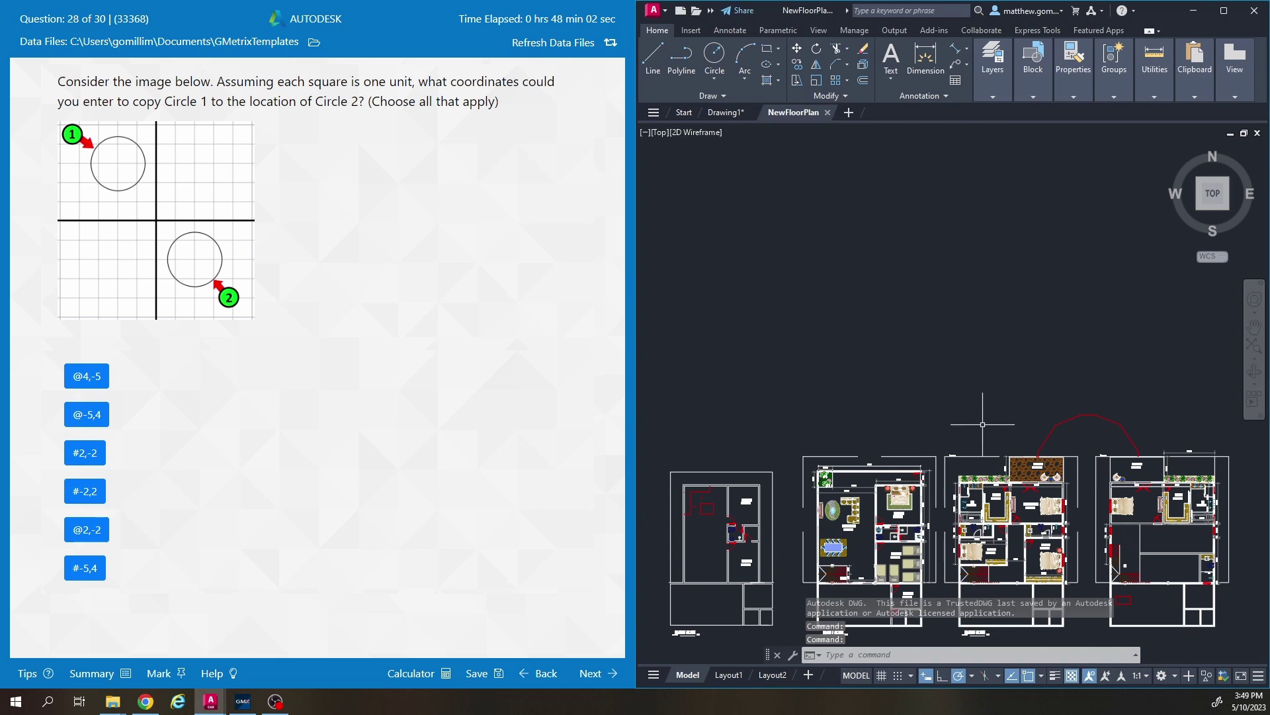
Make A-DOORS the current layer in the NewFloorPlan drawing
scroll(941, 356, "up", 5)
scroll(940, 356, "up", 2)
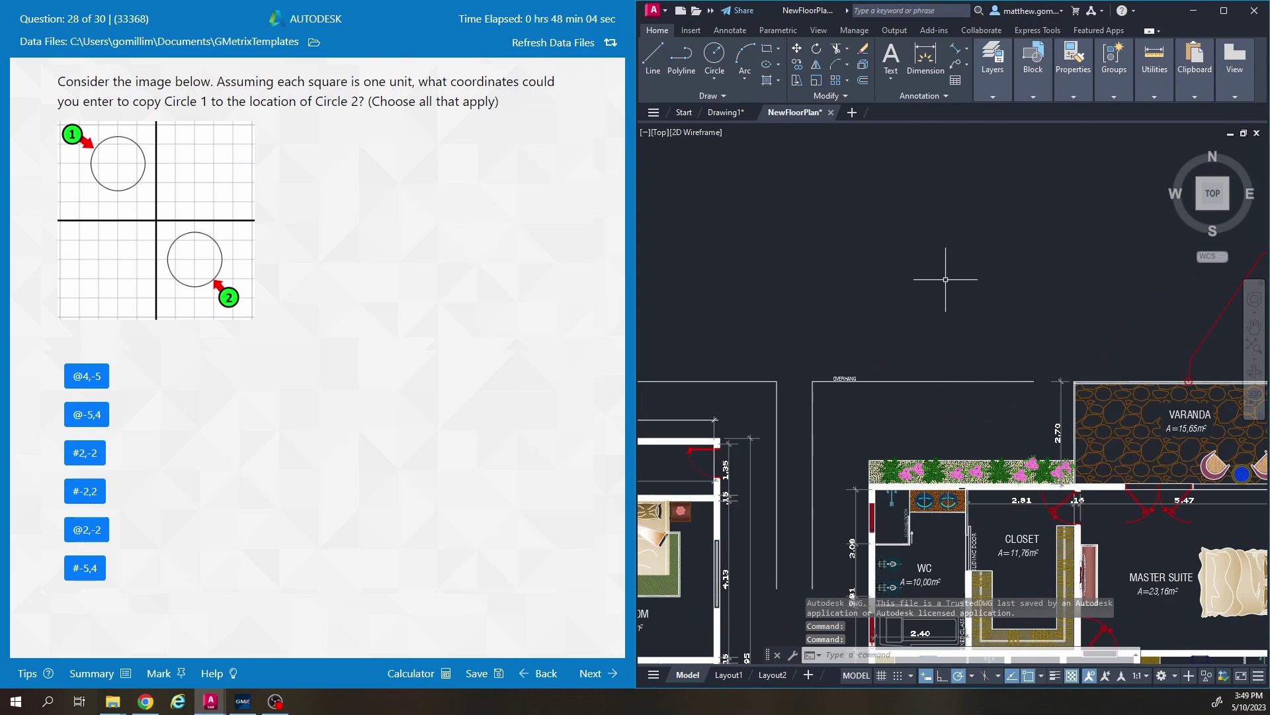
scroll(944, 270, "up", 2)
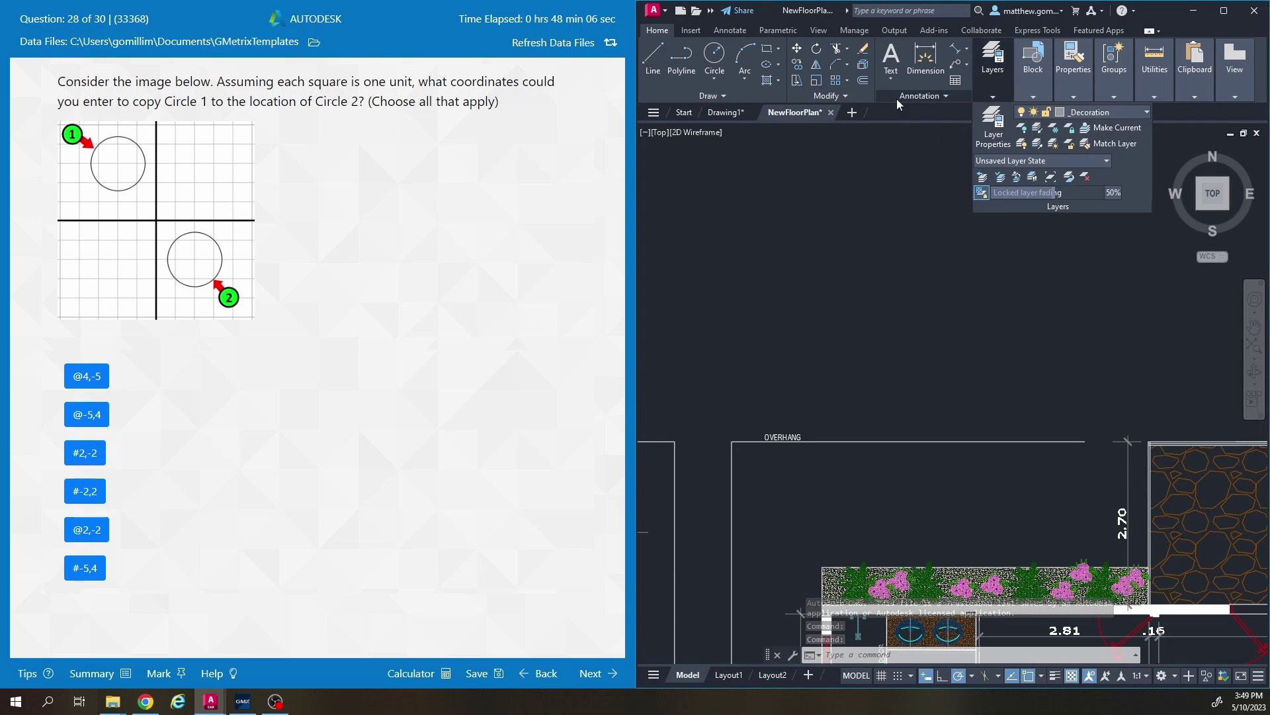
left_click(1098, 113)
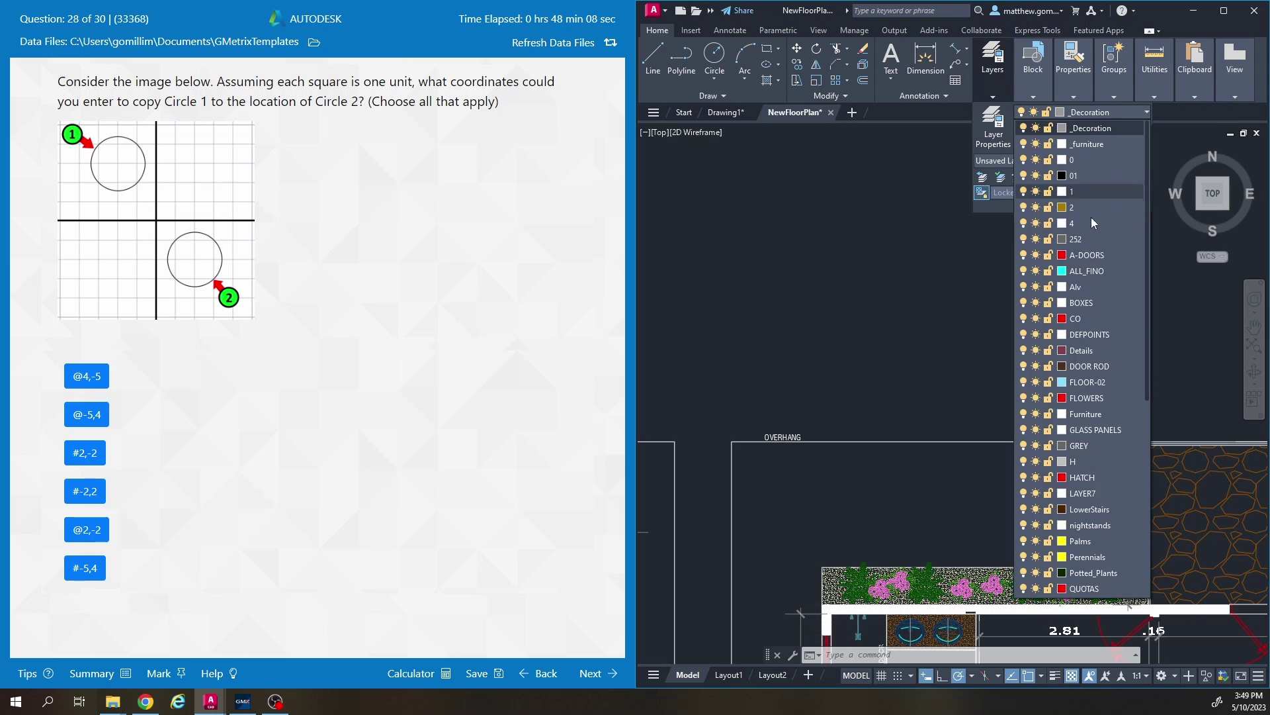
left_click(1089, 257)
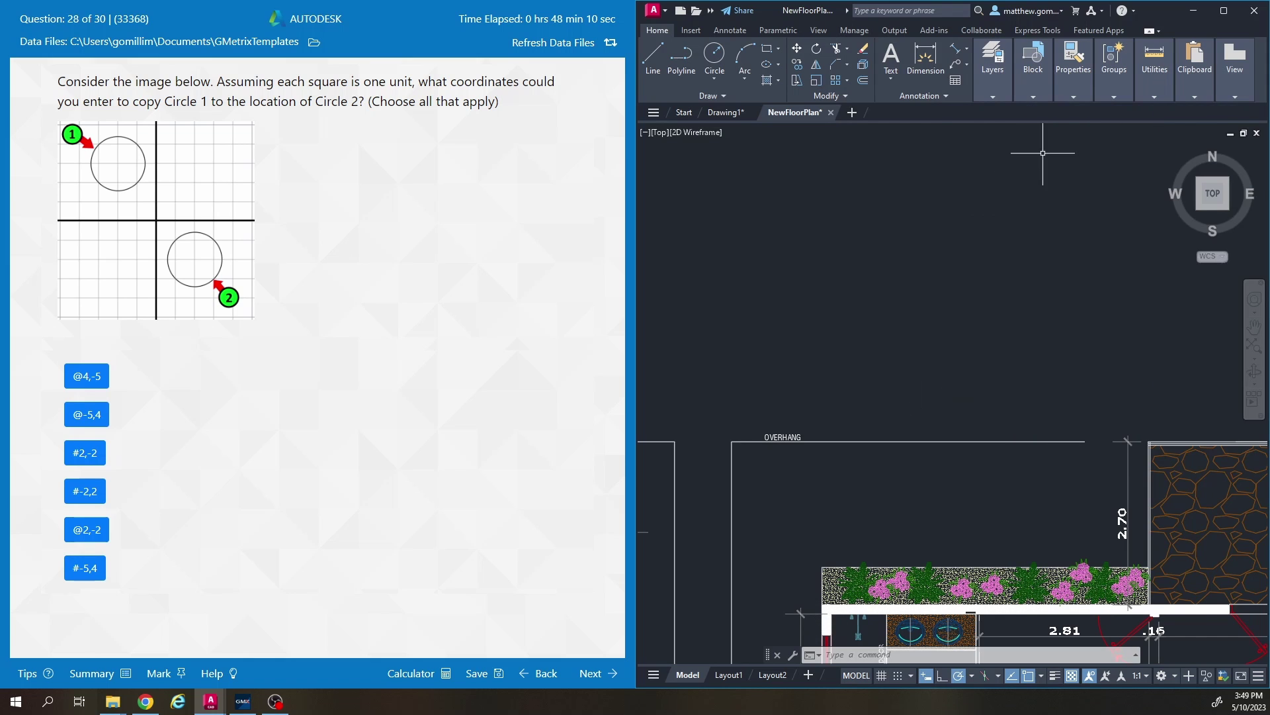
Insert a chair block in the empty area above the floor plan and paste a copy beside it
mouse_move(1031, 72)
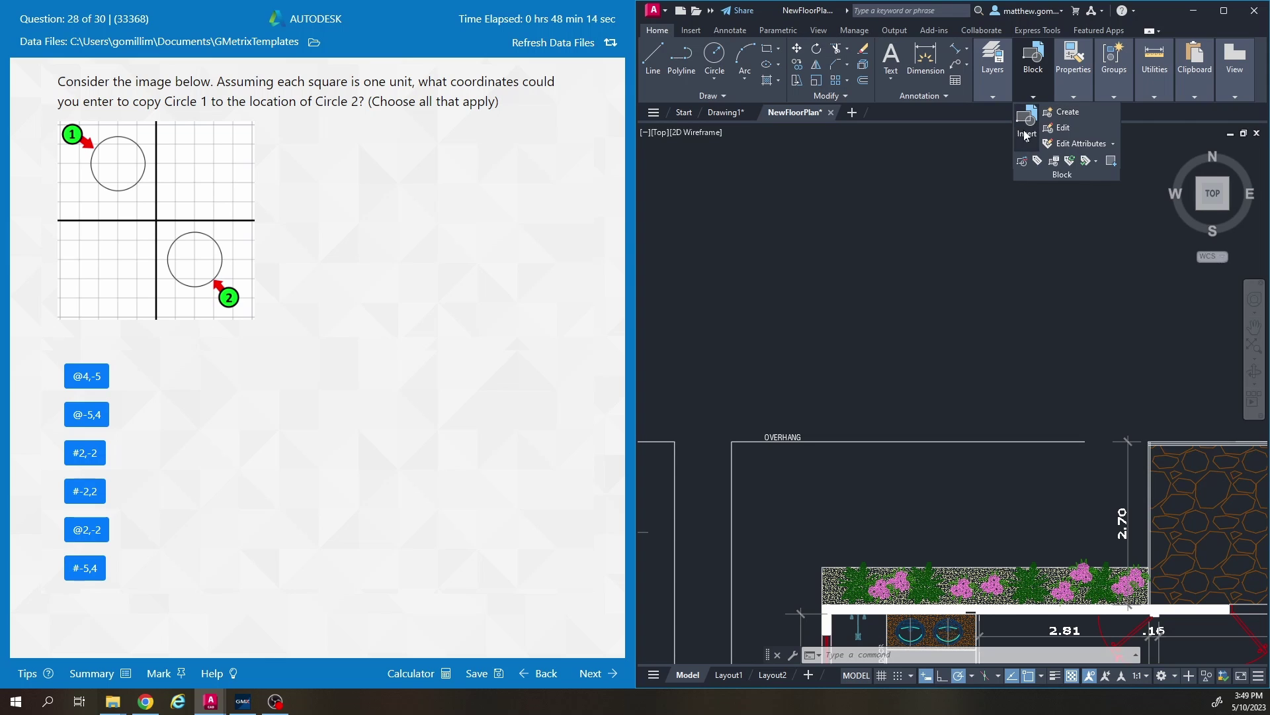
left_click(1027, 122)
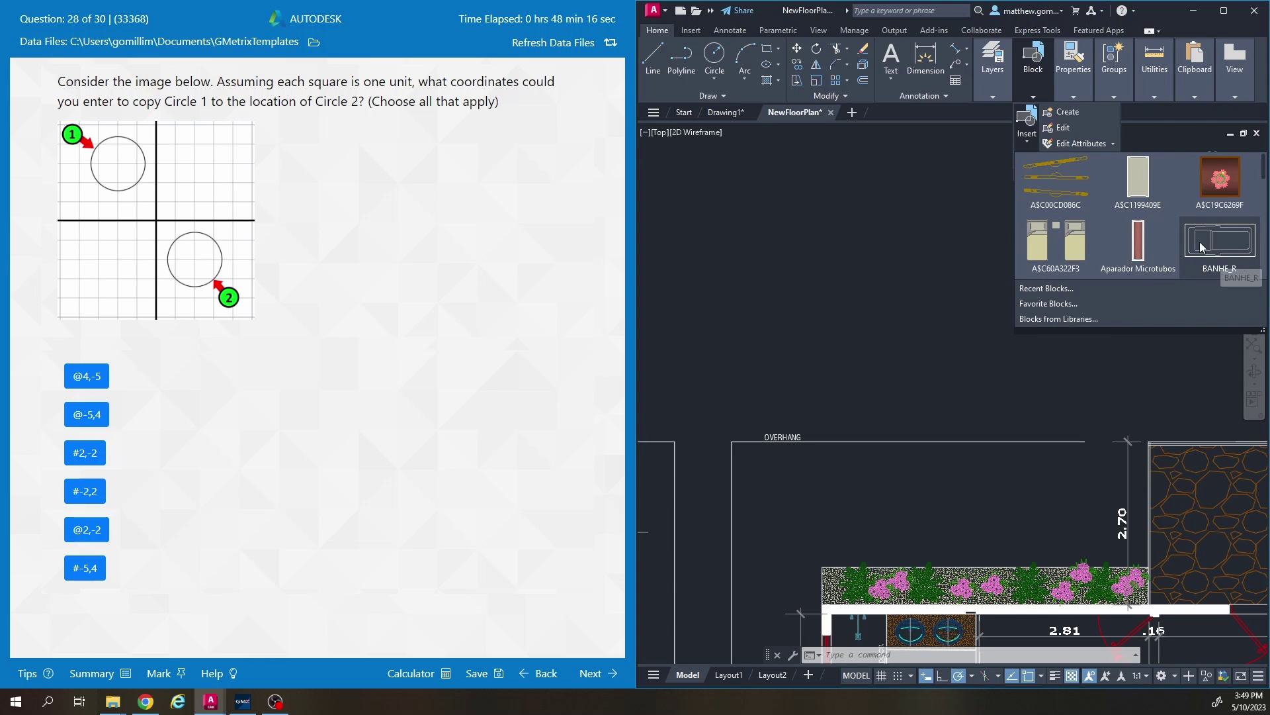
scroll(1219, 258, "down", 1)
left_click(1220, 251)
left_click(883, 258)
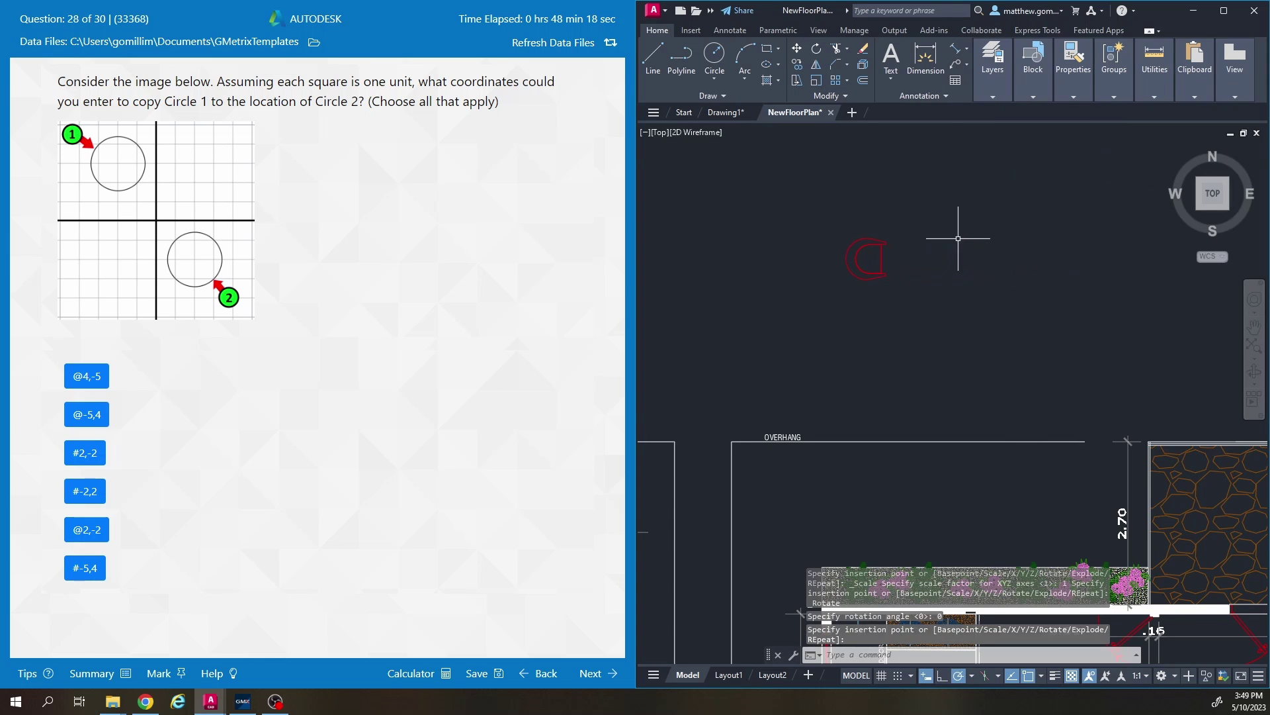
left_click(879, 255)
key("ctrl+c")
key("ctrl+v")
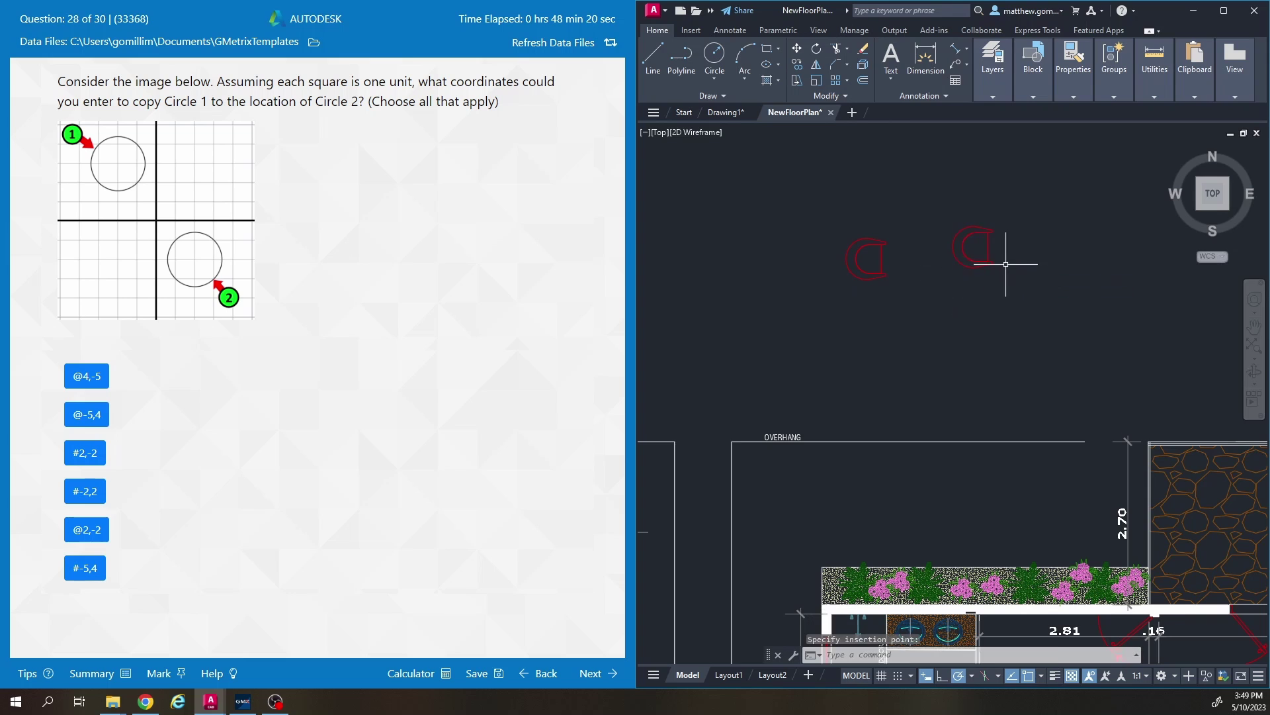
Try to override the copied chair's object color with blue
left_click(954, 267)
left_click(1073, 67)
left_click(1128, 112)
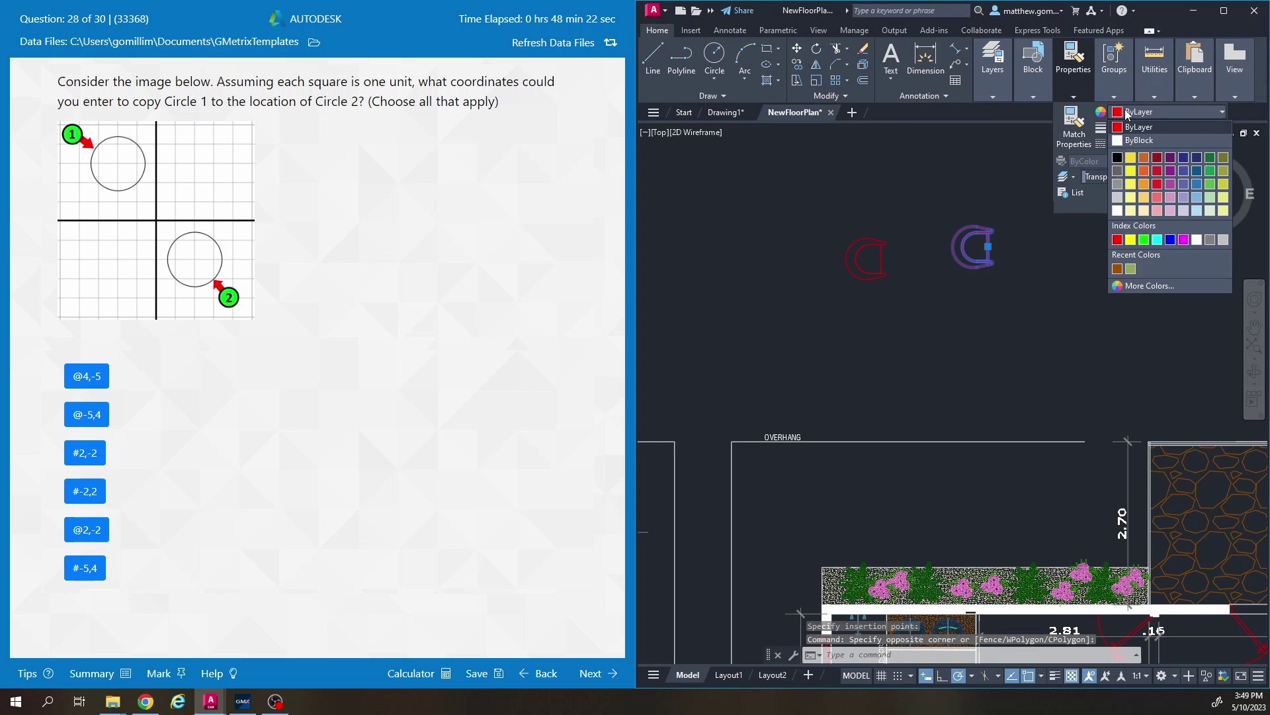
left_click(1169, 241)
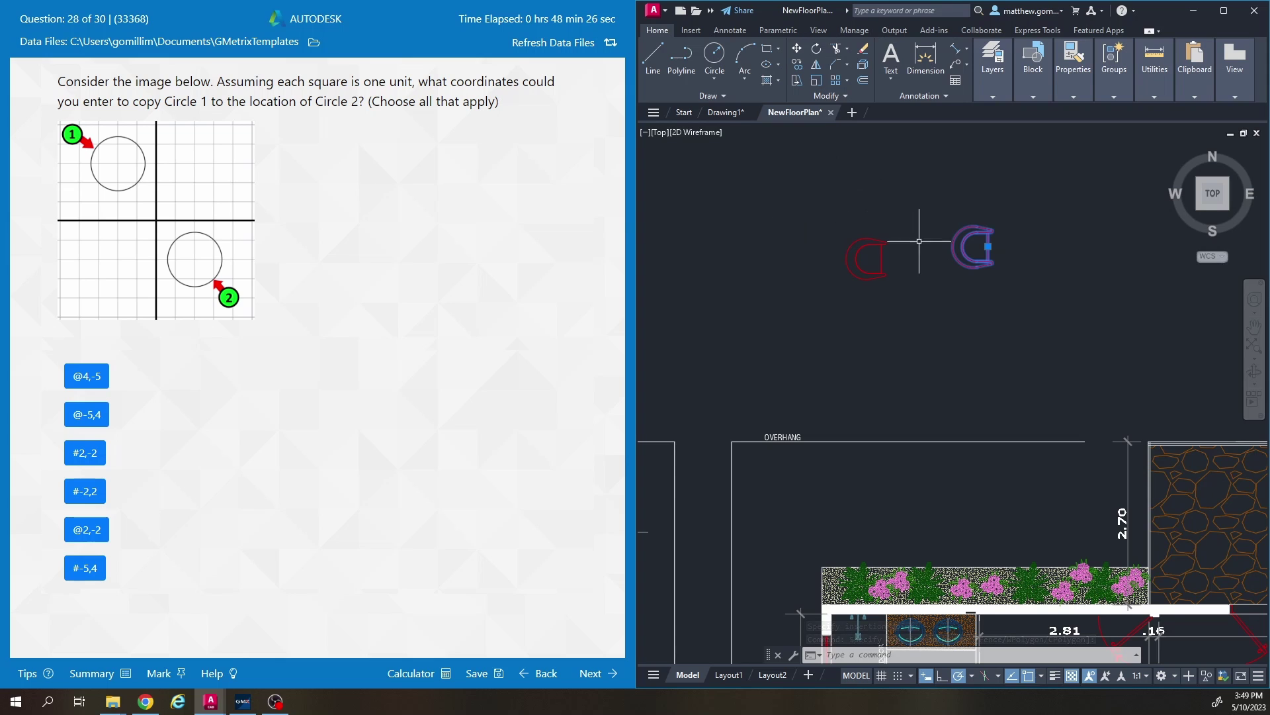
key("Escape")
key("Escape")
Inspect the properties of the inner seat outline in the copied chair's block definition, then close the Block Editor without changes
double_click(978, 230)
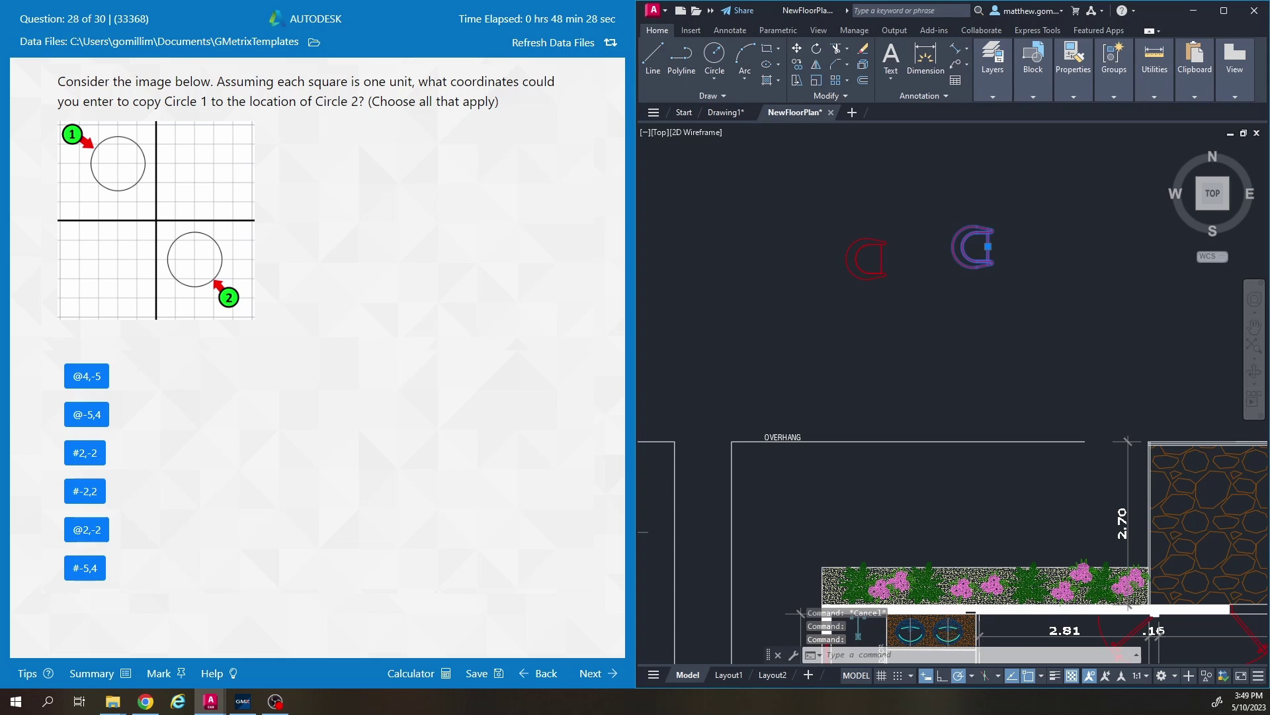
left_click(933, 439)
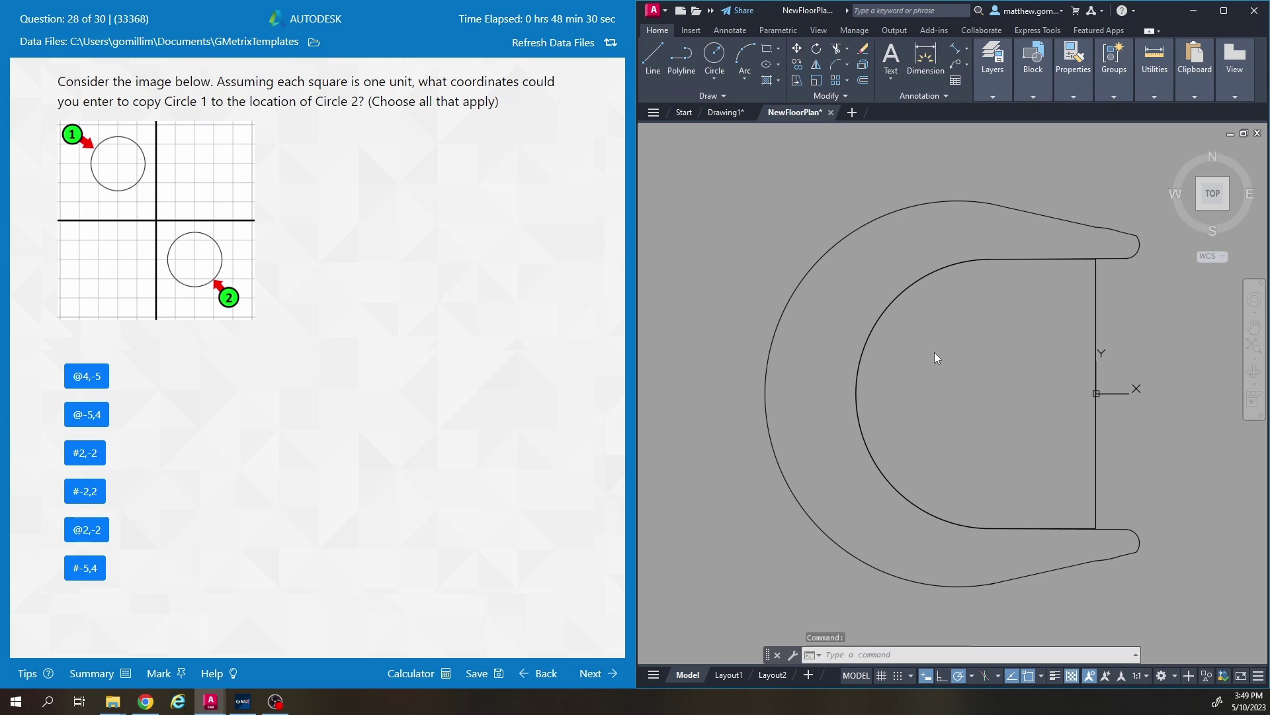
left_click_drag(947, 273, 936, 264)
right_click(956, 301)
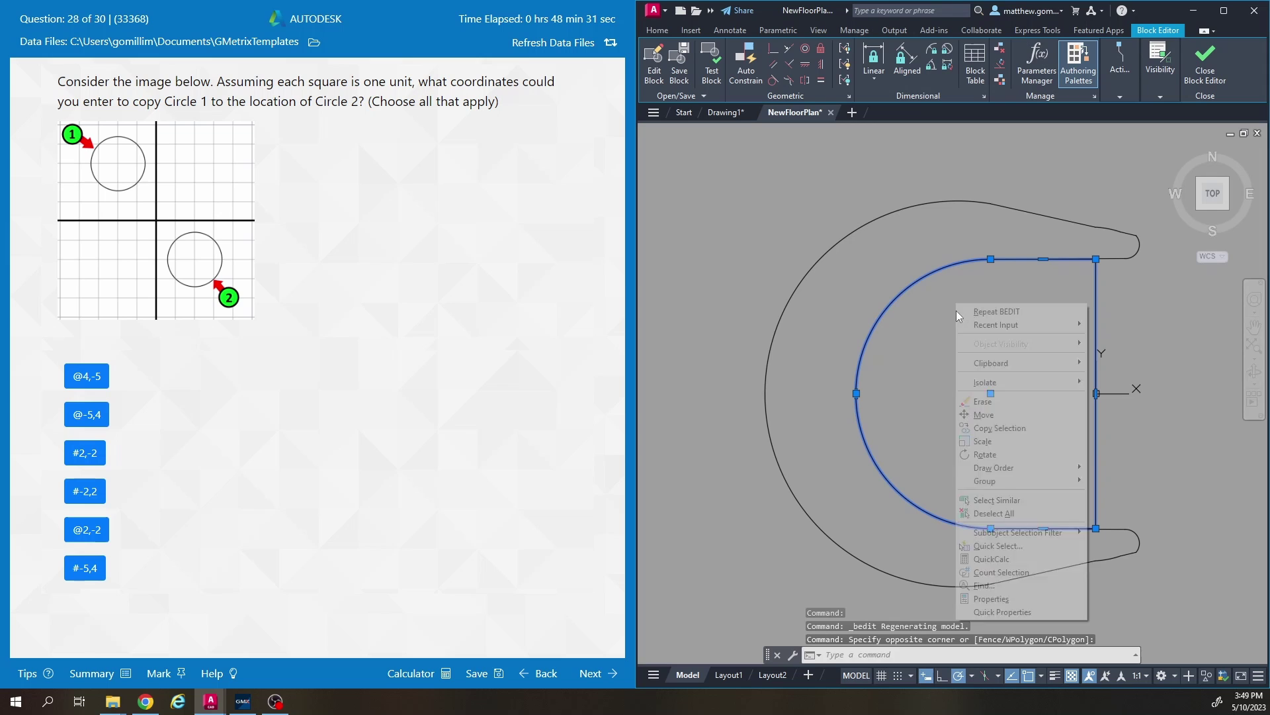
left_click(1007, 599)
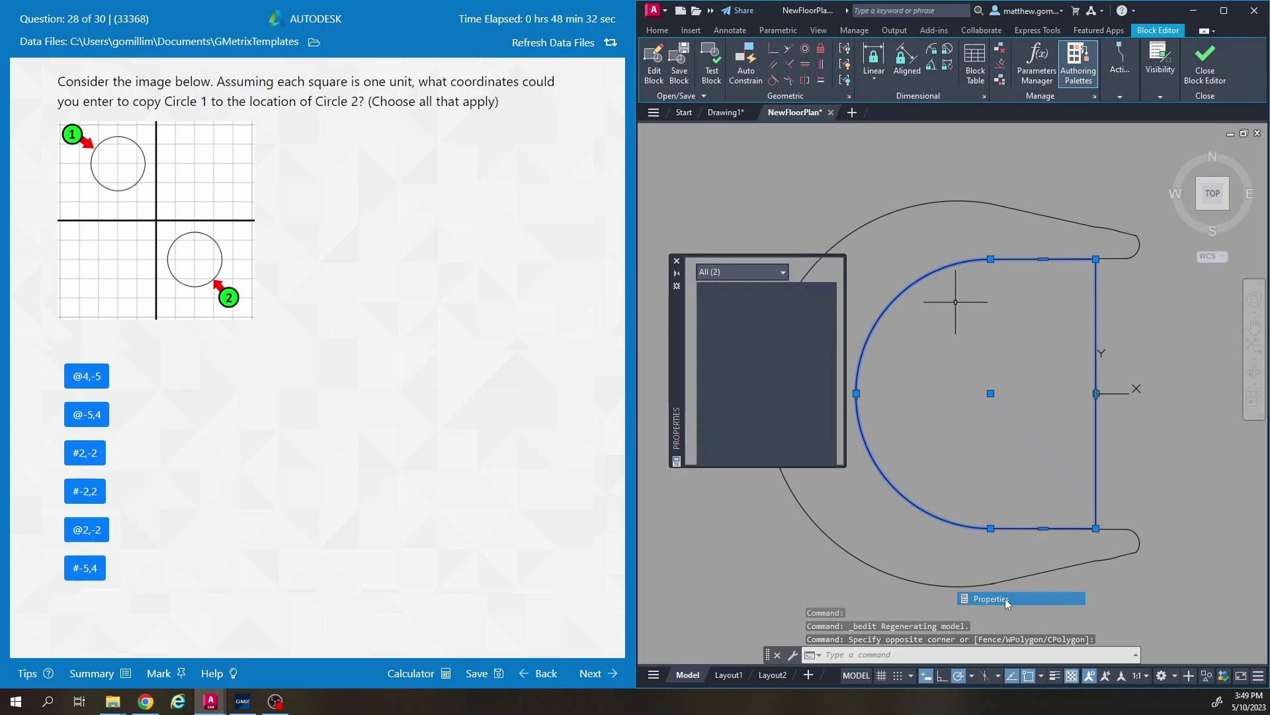
left_click(676, 263)
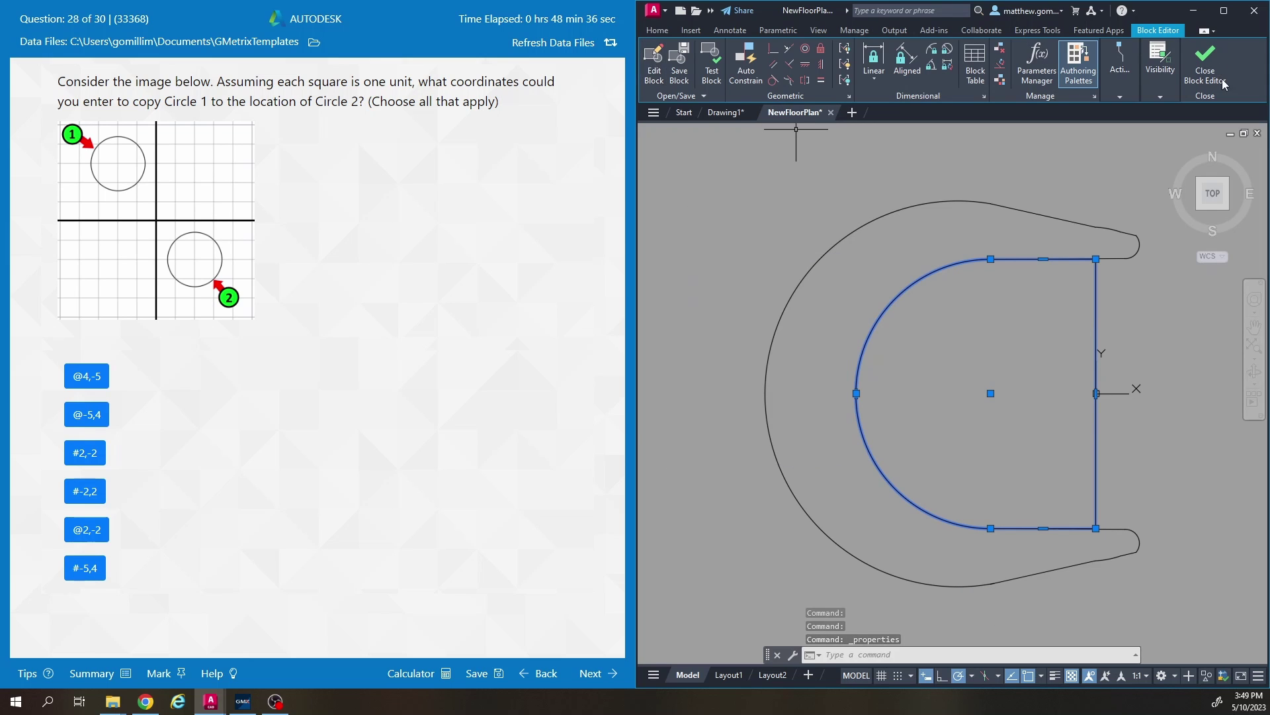
left_click(1202, 73)
Check the layer and object properties assigned to the copied chair, then deselect it
left_click(954, 228)
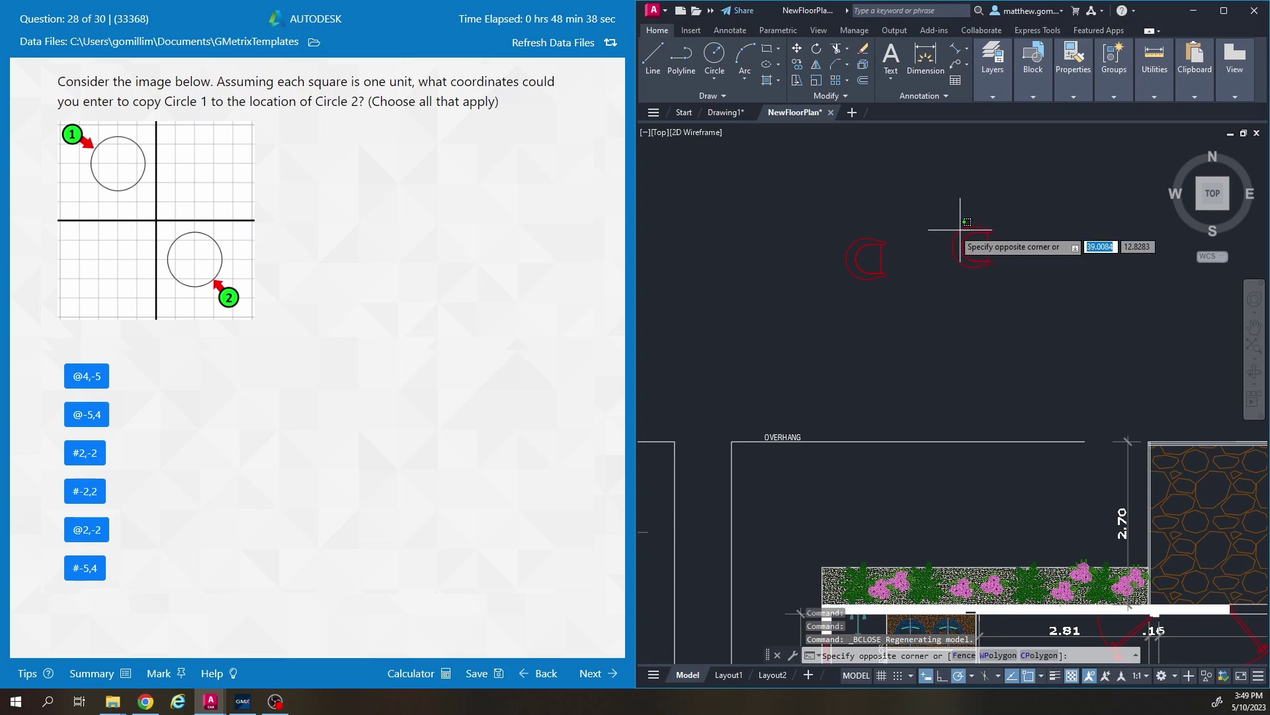
left_click(1033, 63)
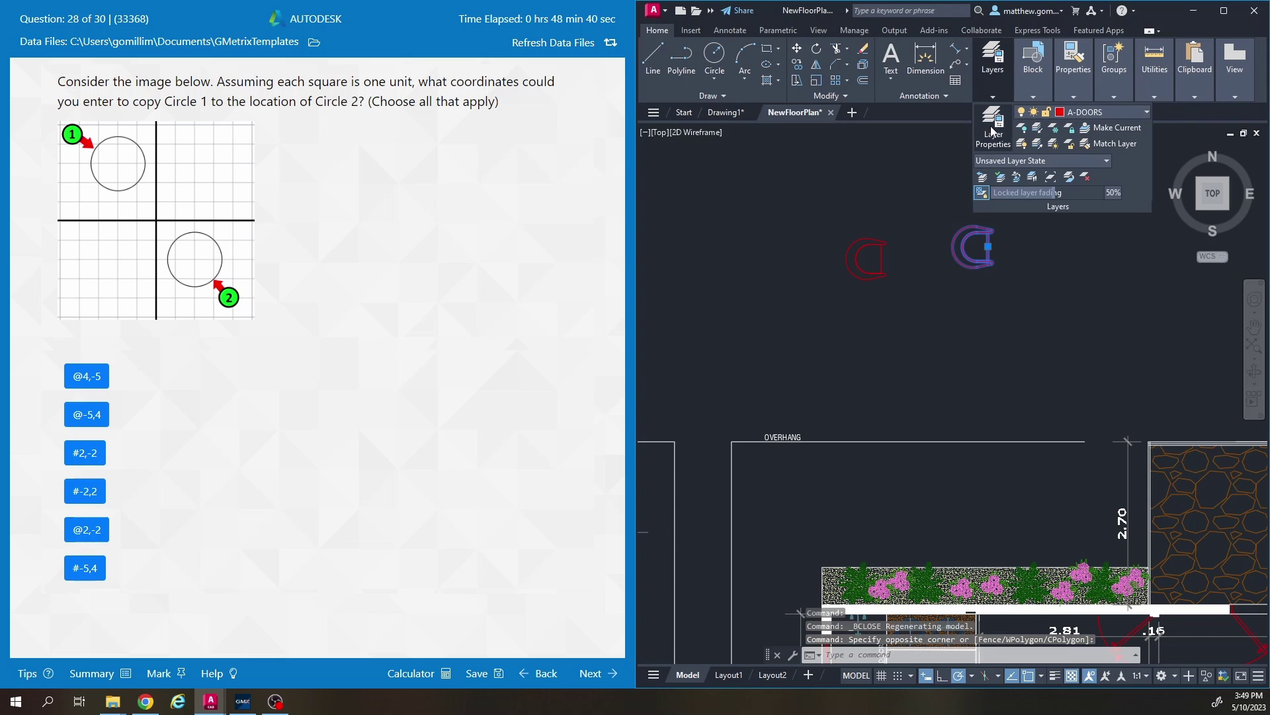
left_click(992, 63)
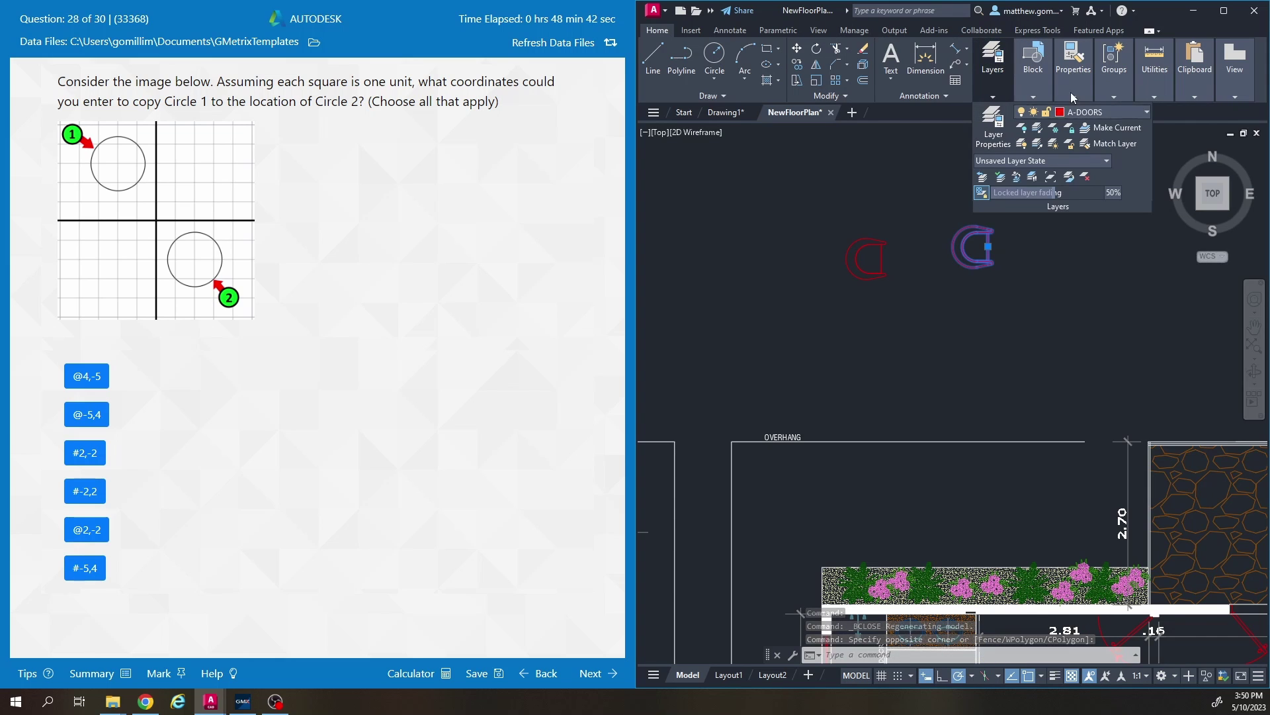
left_click(1073, 63)
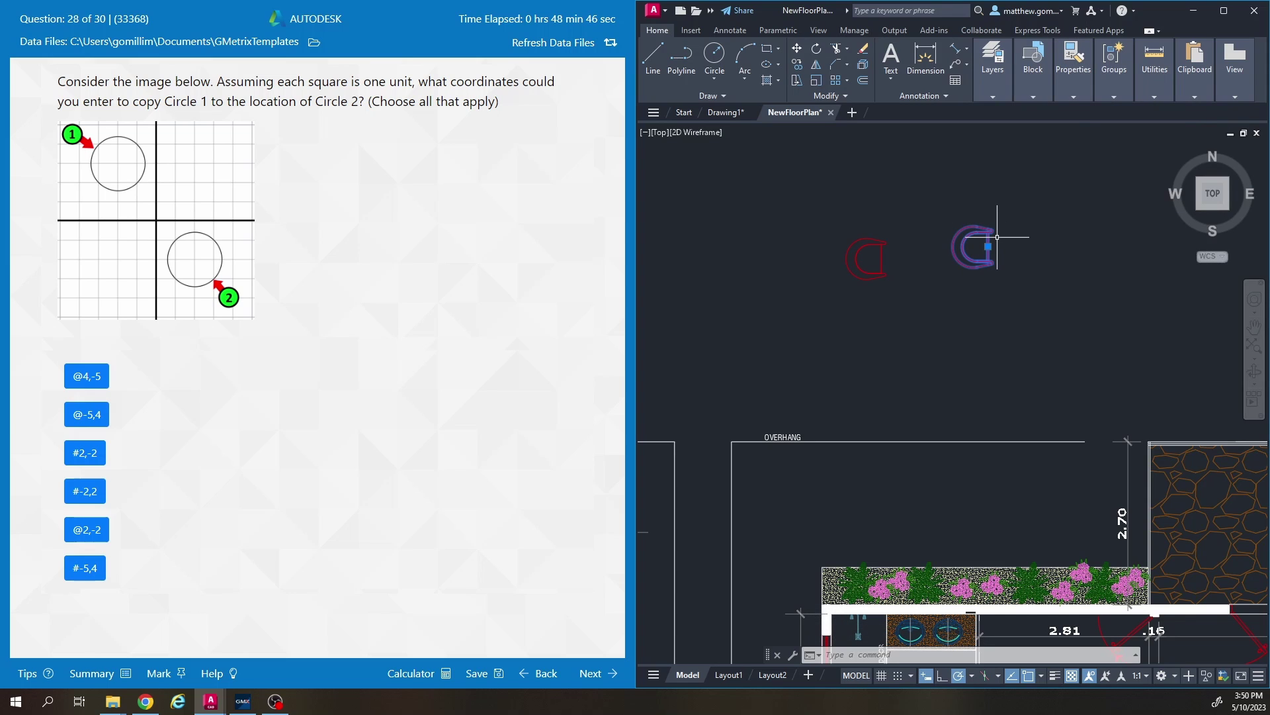
key("Escape")
key("Escape")
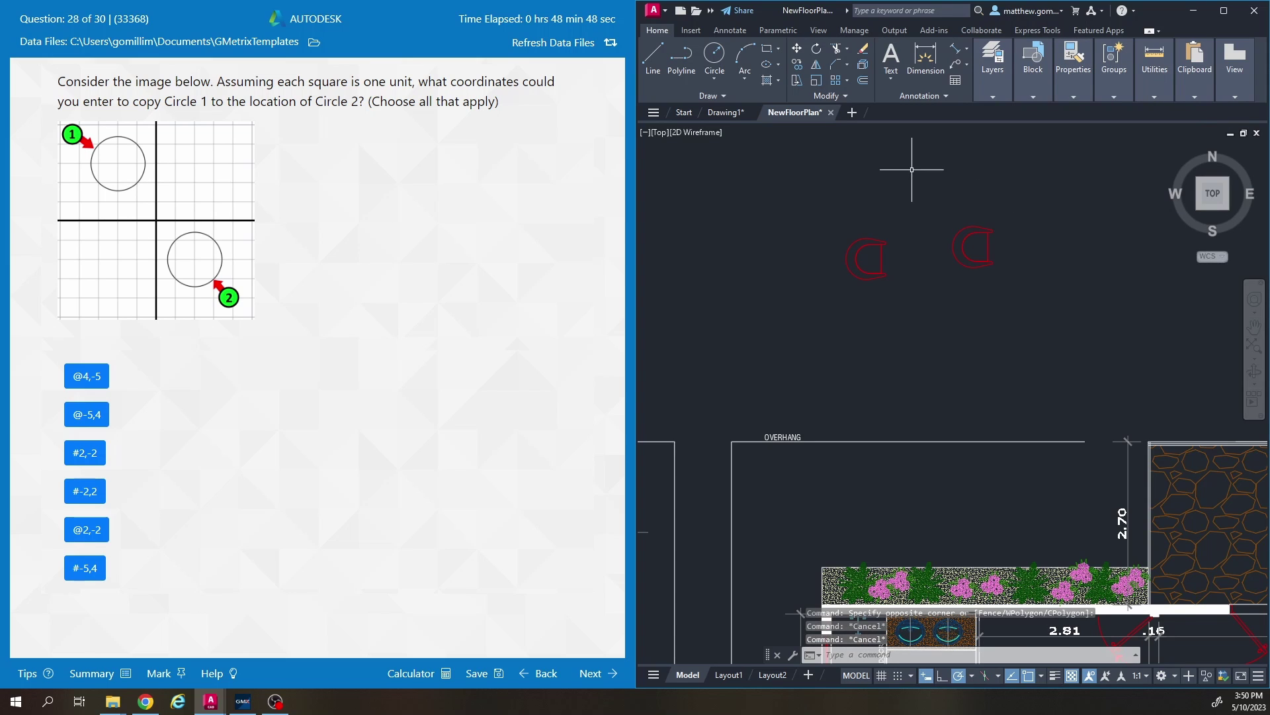
Review question 27, grade its ByLayer answer again, and return to question 28
left_click(540, 674)
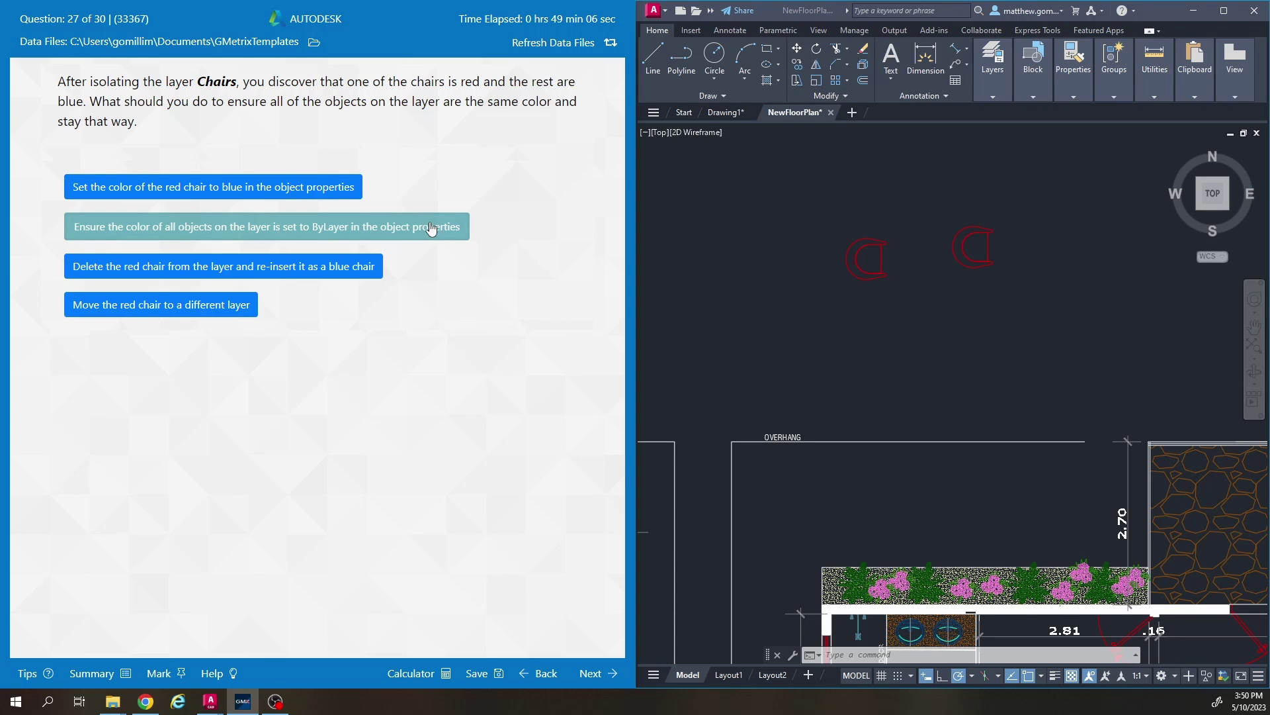
left_click(593, 673)
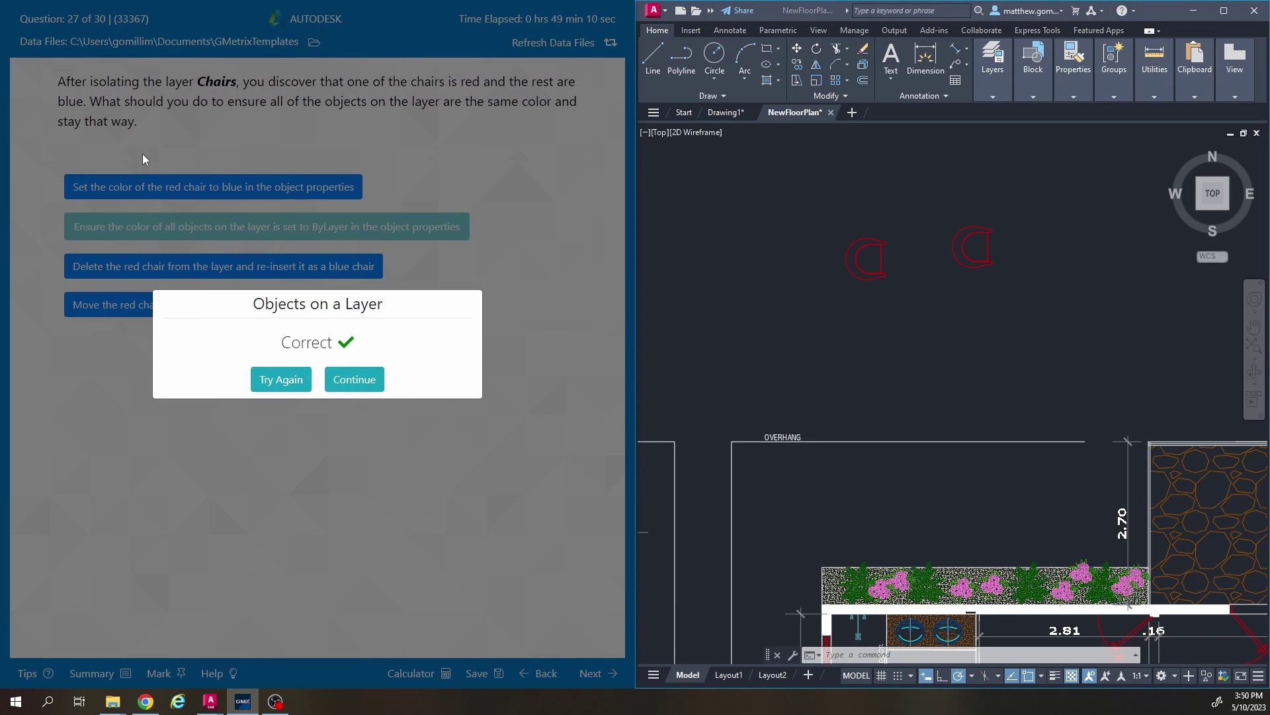
left_click(353, 387)
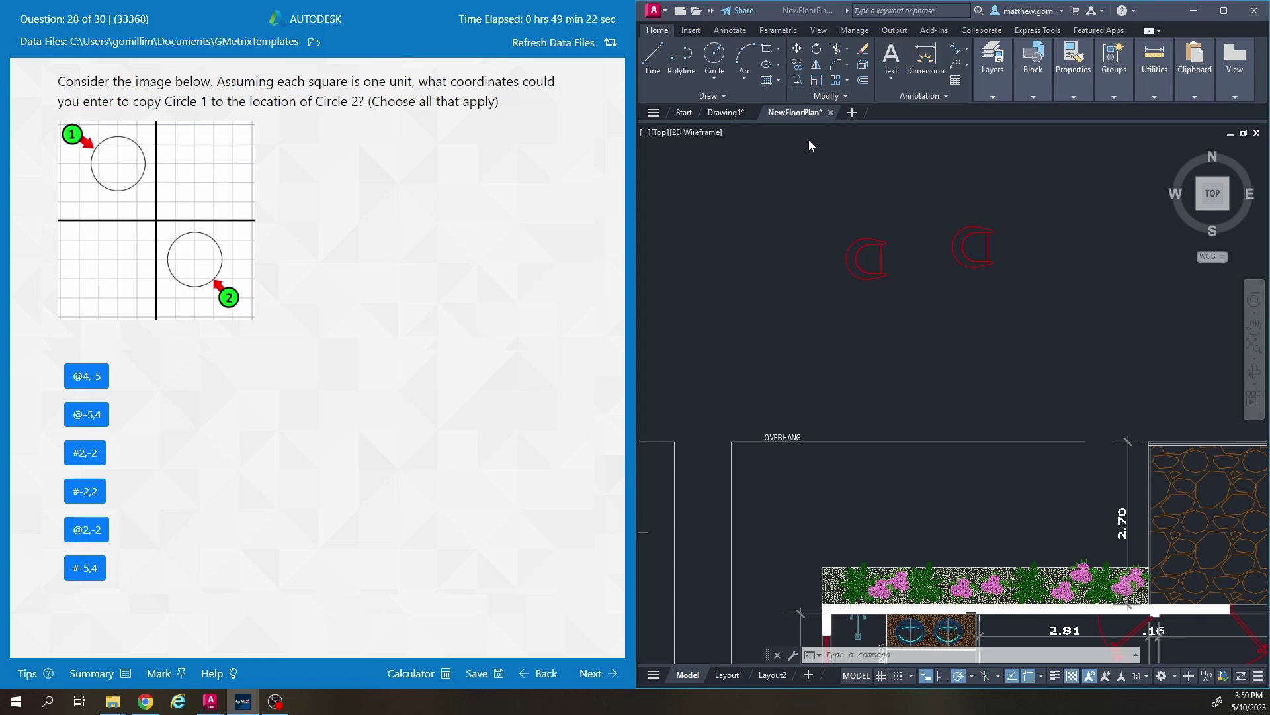
Start a new blank drawing and select @4,-5 as an answer to question 28
left_click(852, 112)
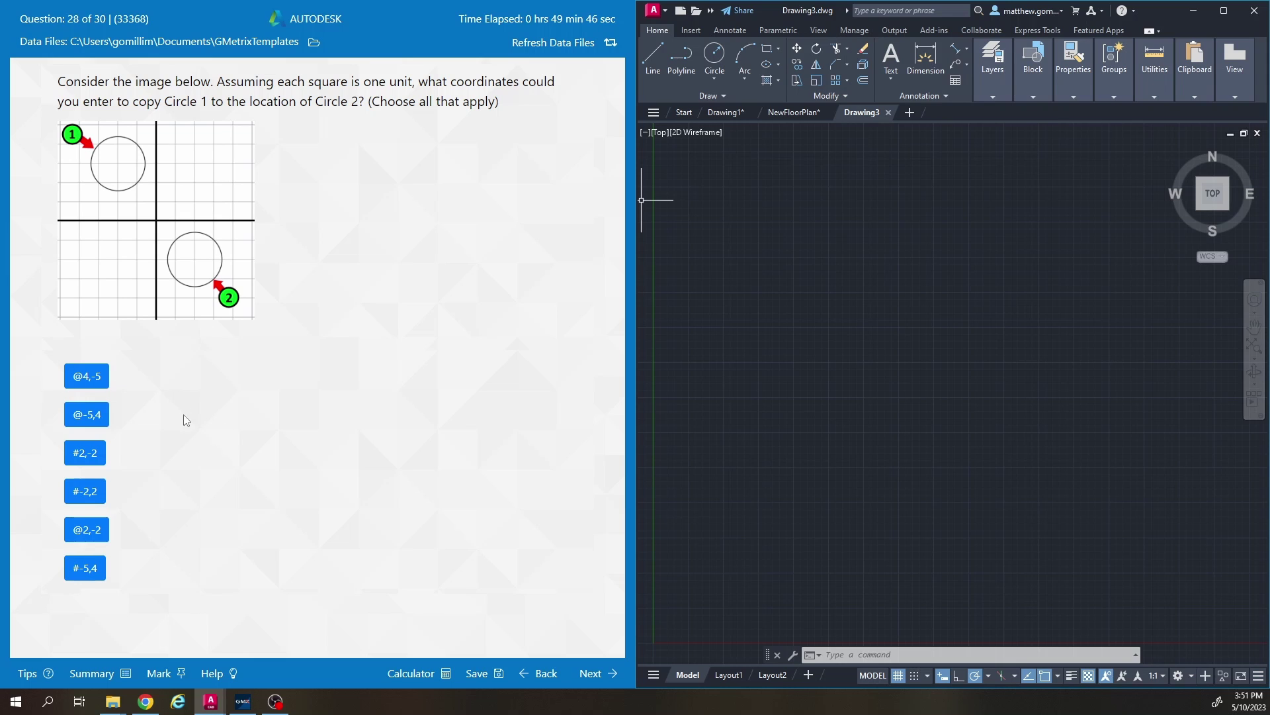
left_click(99, 576)
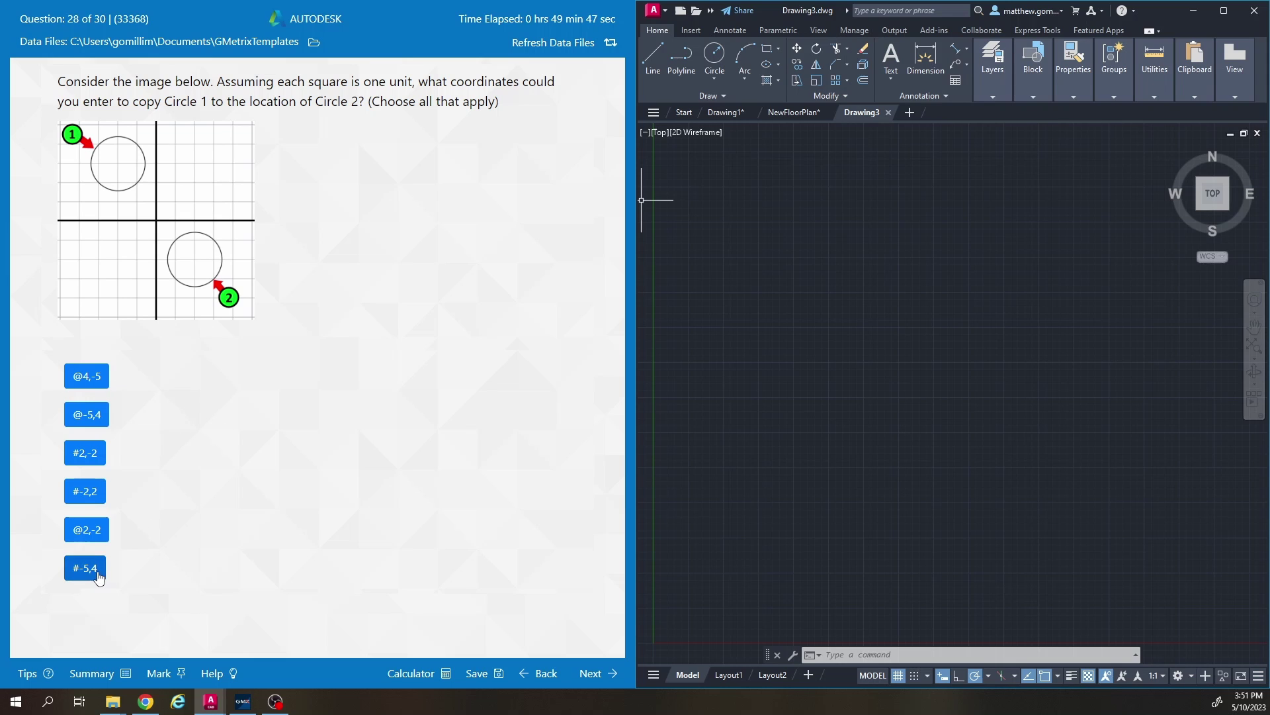
left_click(90, 375)
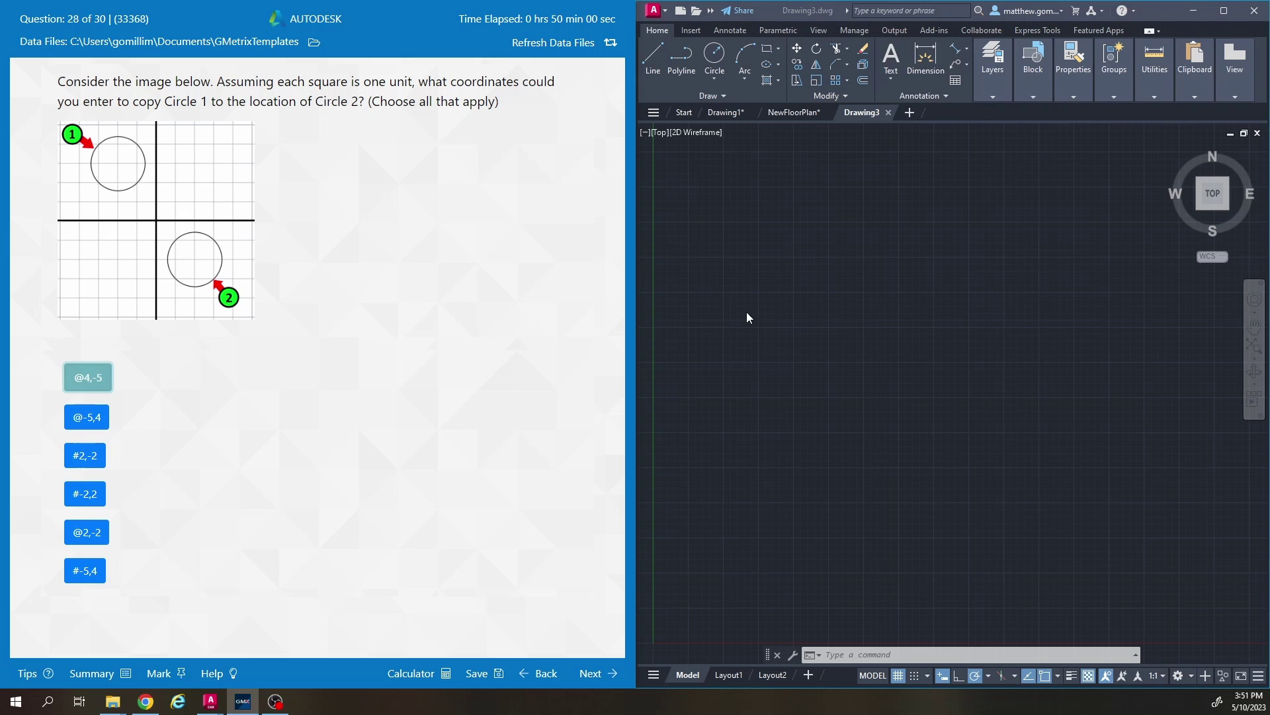
scroll(771, 318, "down", 5)
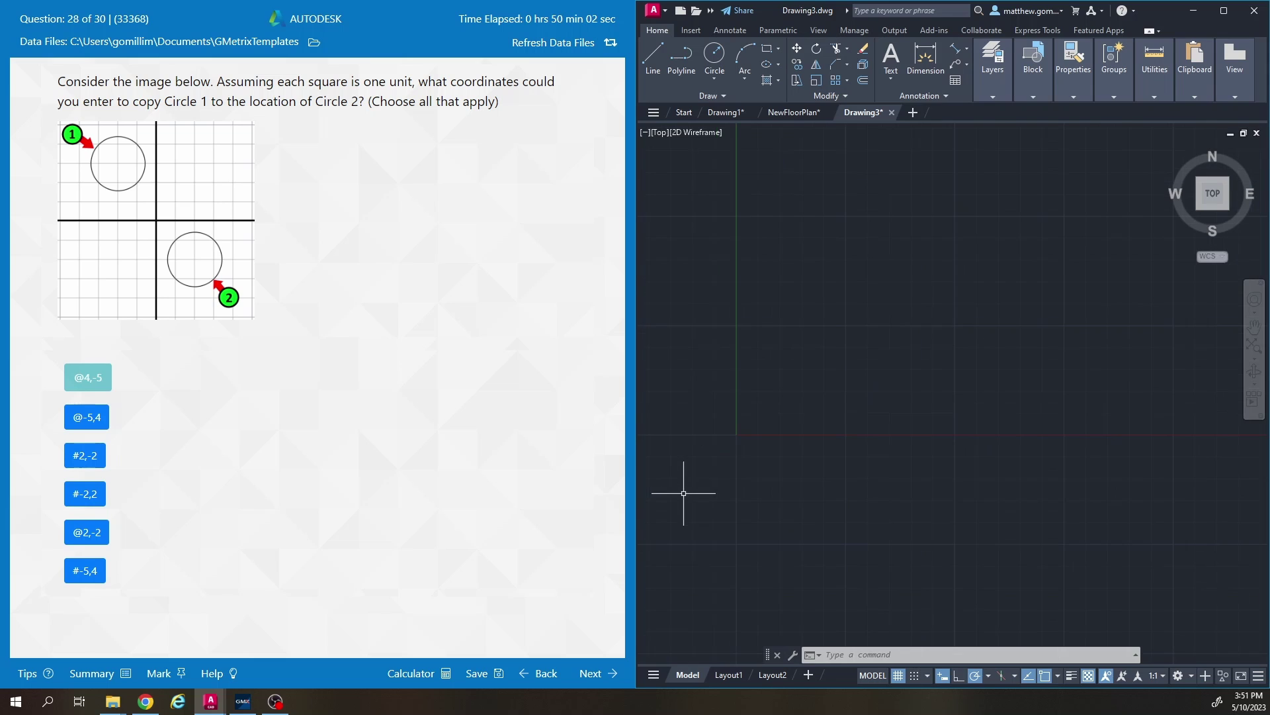
scroll(714, 453, "down", 4)
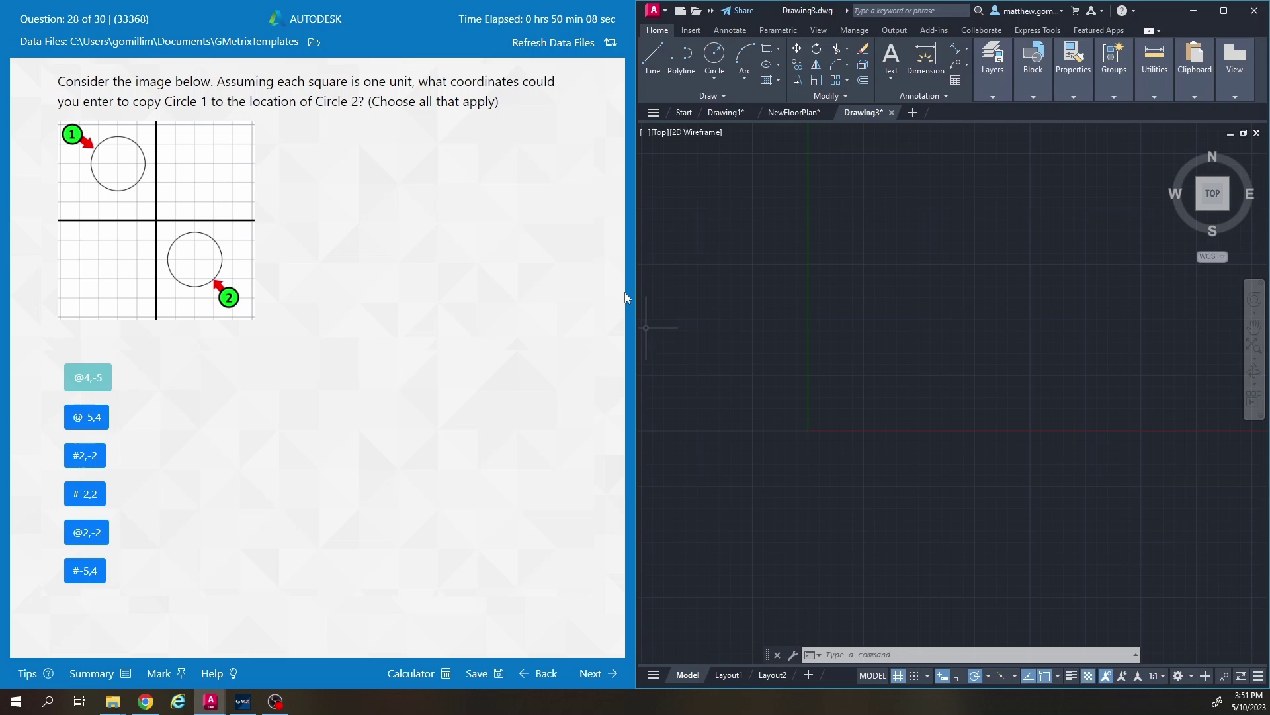
type("l")
key("Return")
left_click(847, 334)
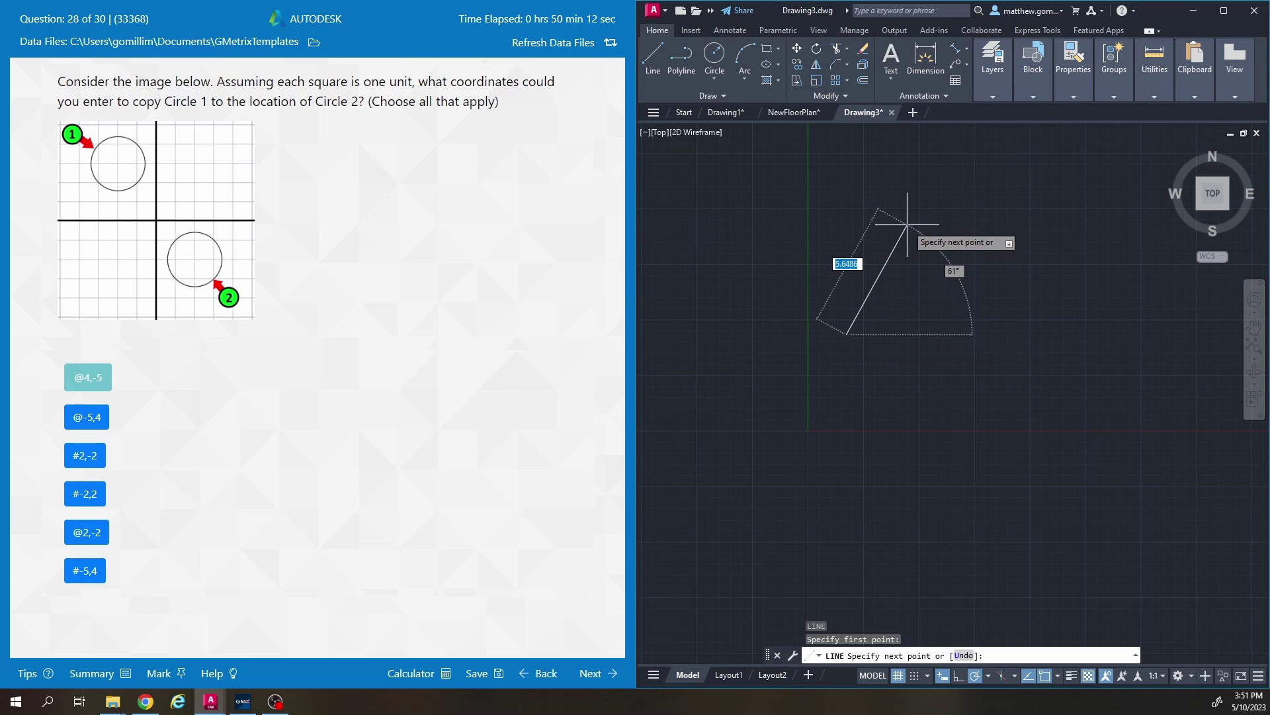
key("Escape")
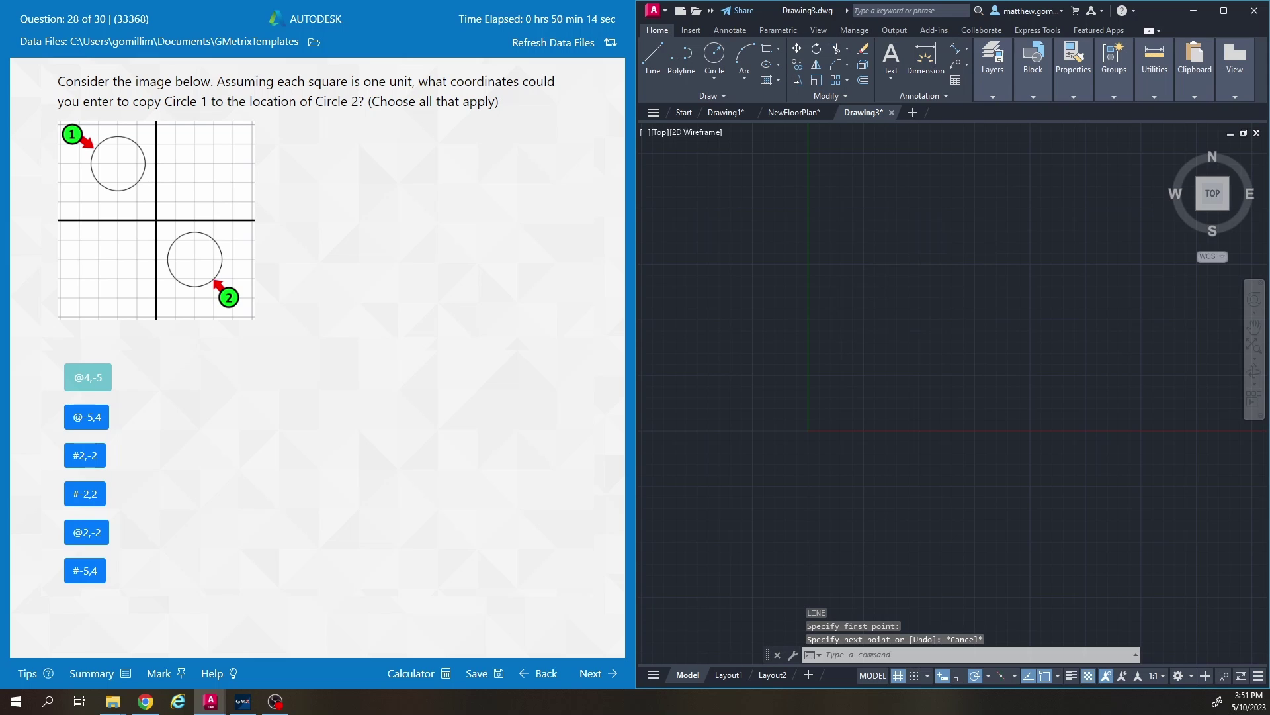
Switch to Chrome, search Google for "autocad @ vs #" in a new tab, and maximize the browser window
key("alt+Tab")
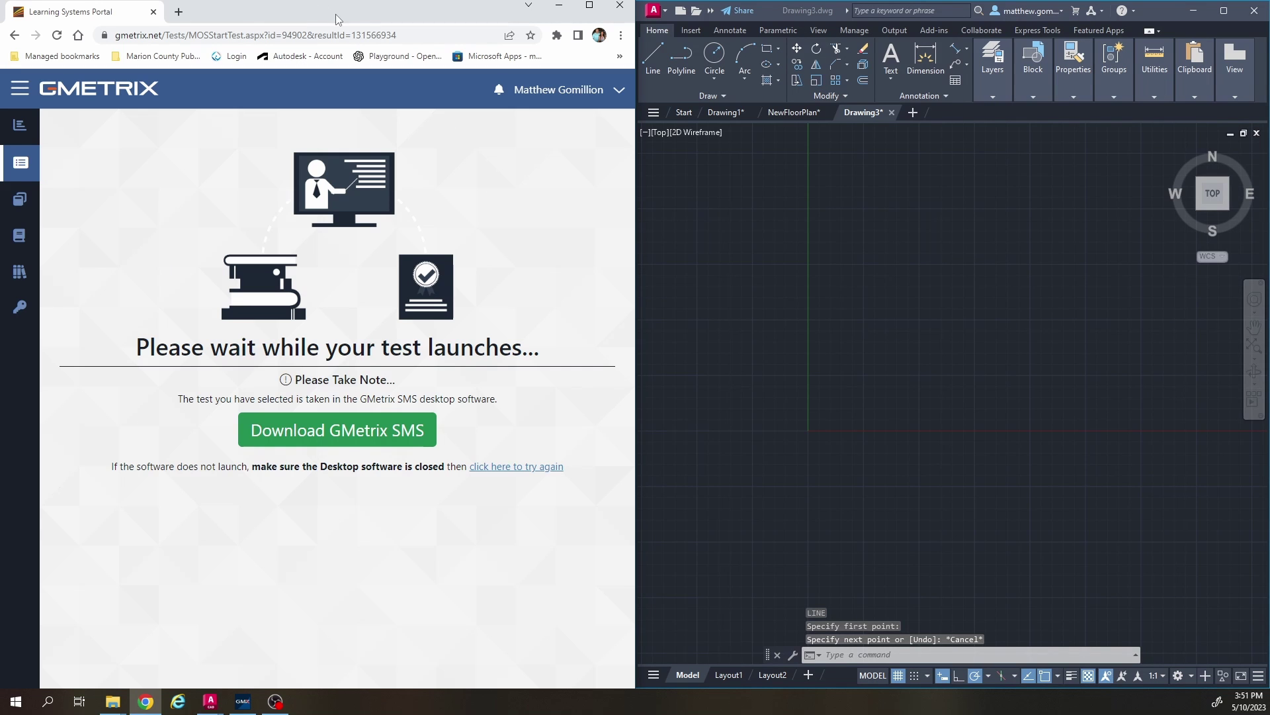
left_click(178, 12)
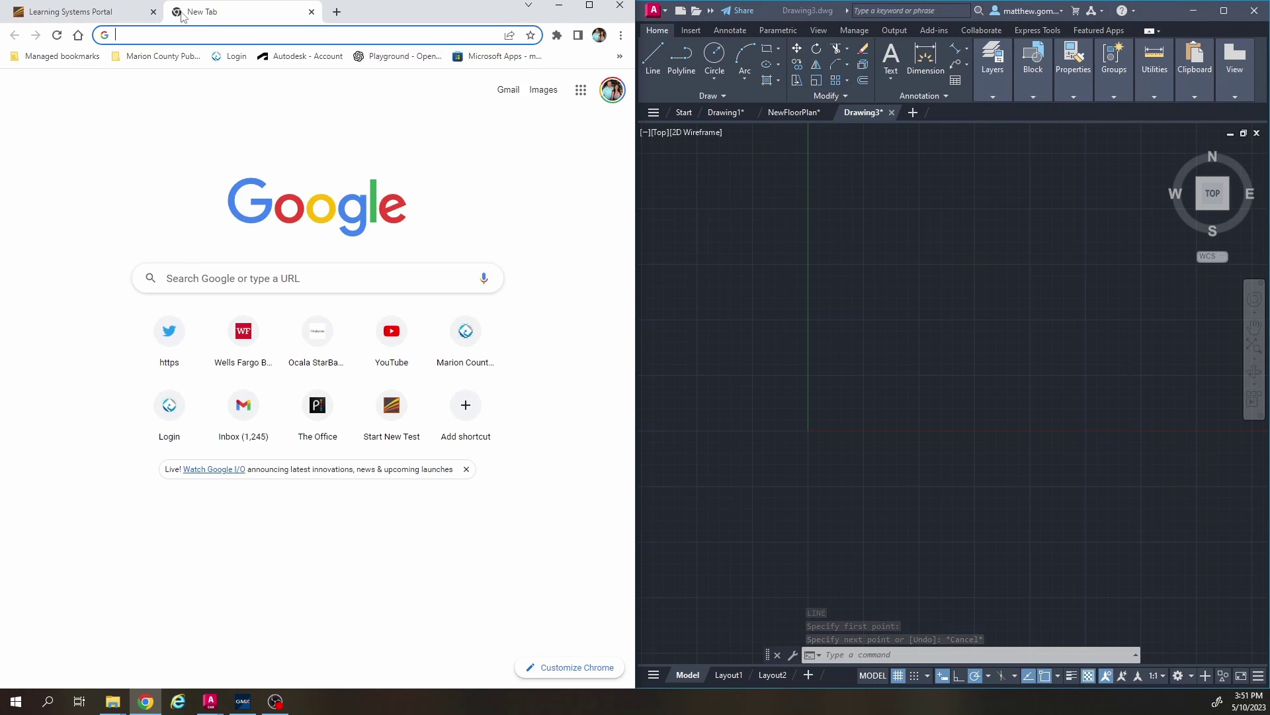
type("autocad @vs")
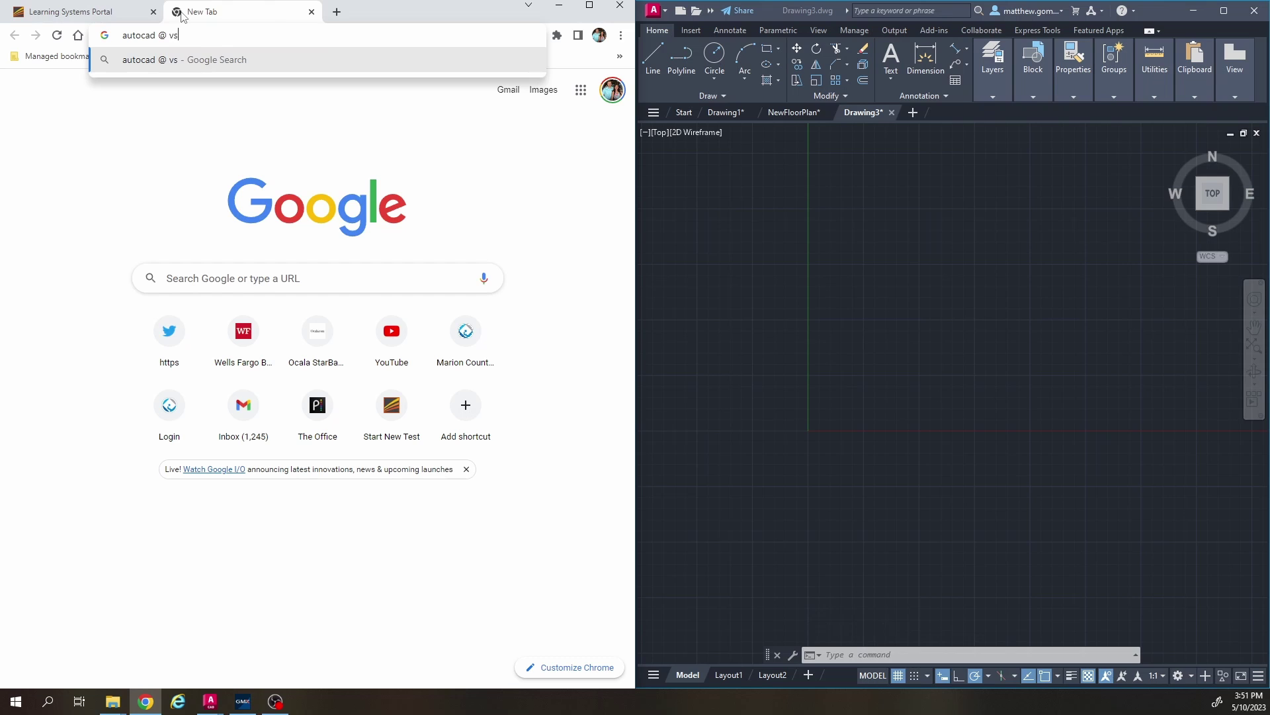
type(" #")
key("Return")
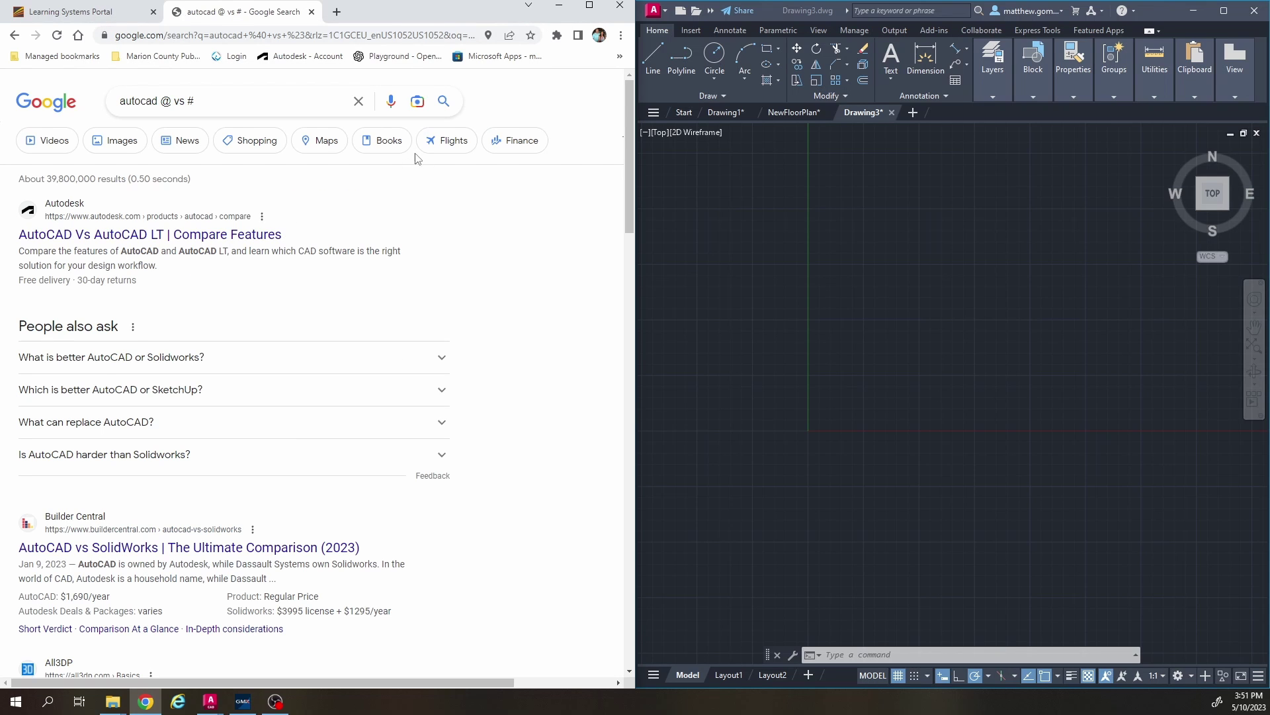
left_click(590, 5)
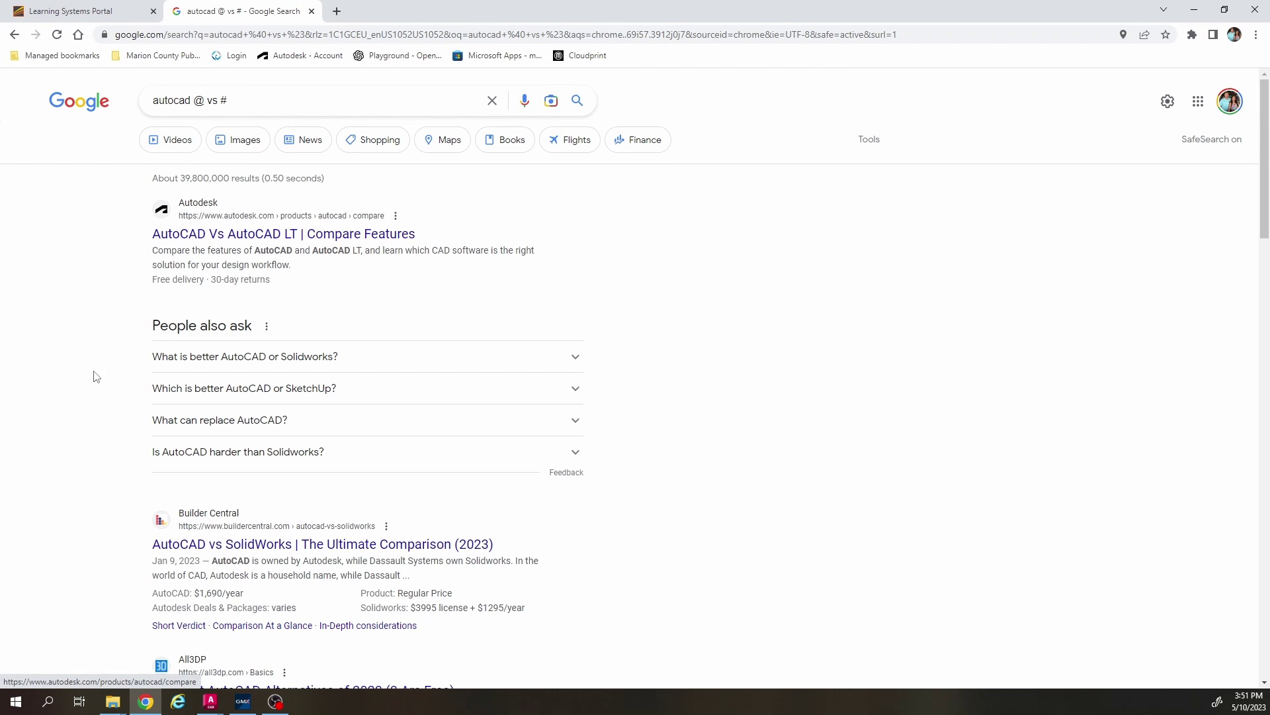
Skim the search results for the @ versus # comparison, close the search tab, and minimize Chrome
scroll(88, 367, "down", 3)
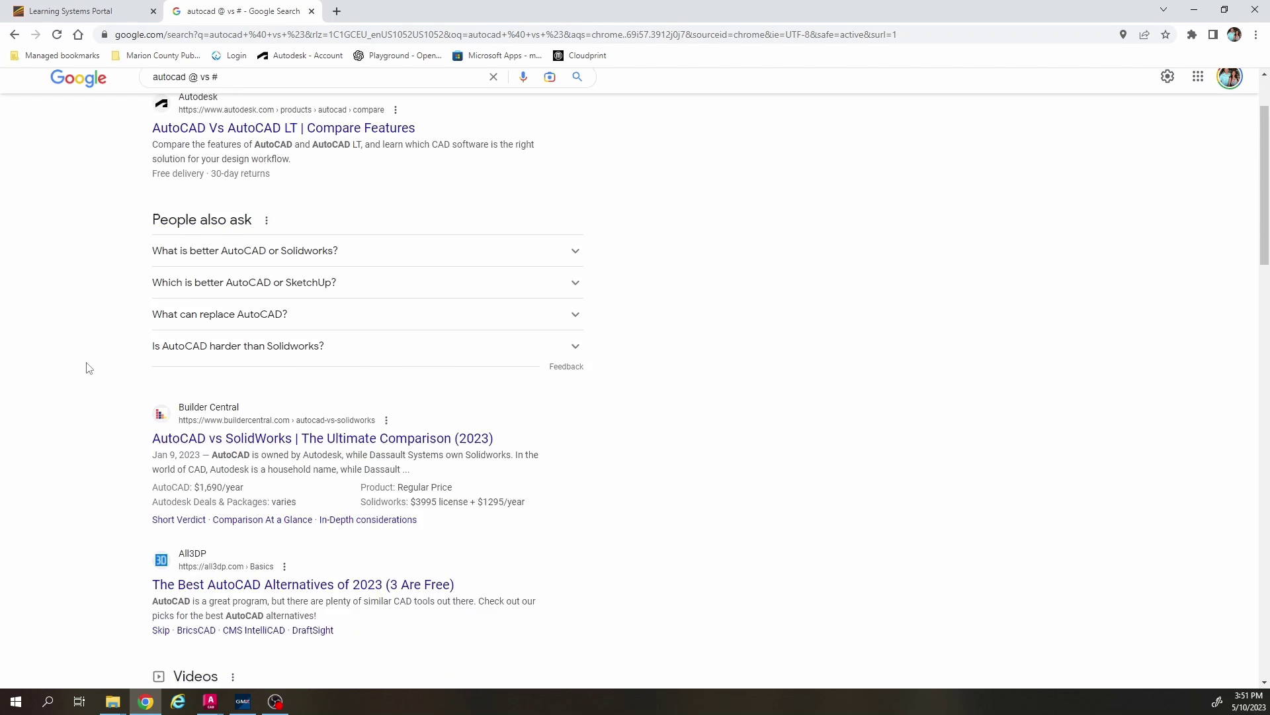
scroll(90, 369, "up", 3)
left_click(71, 10)
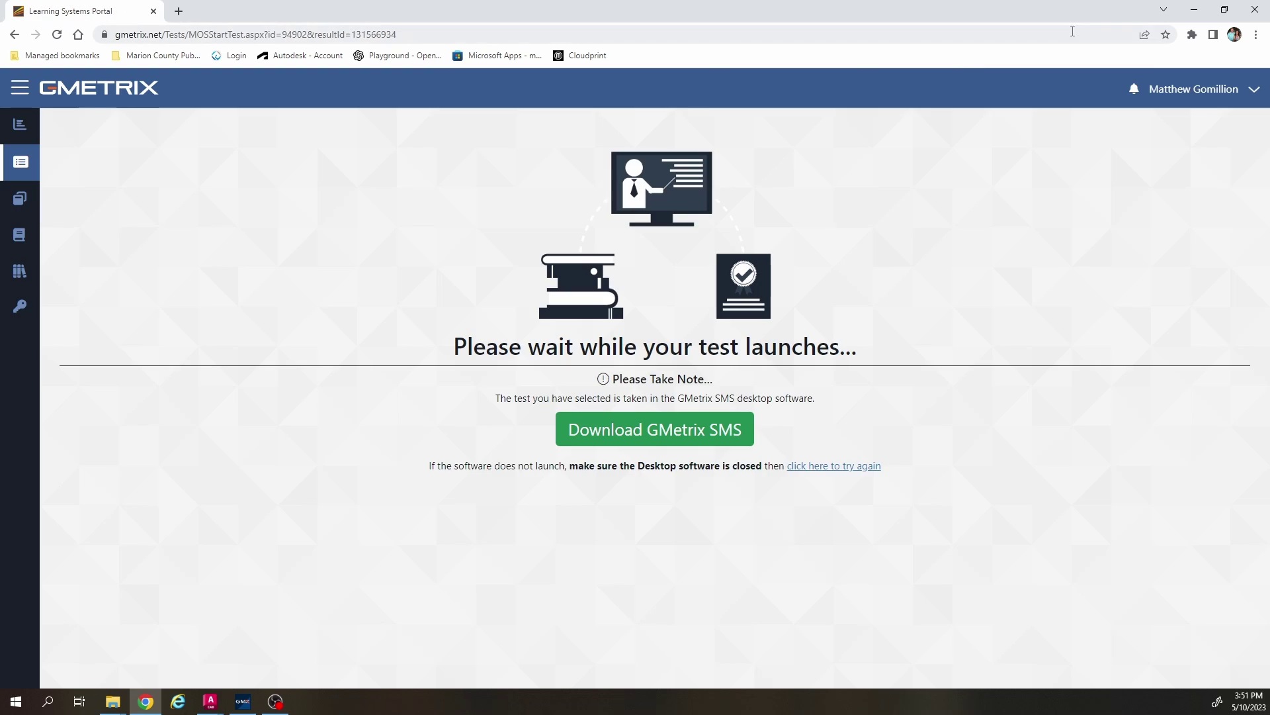
left_click(1194, 10)
Draw a test line from 0,0 through two consecutive relative points of @5,5, and end the command
type("l")
key("Return")
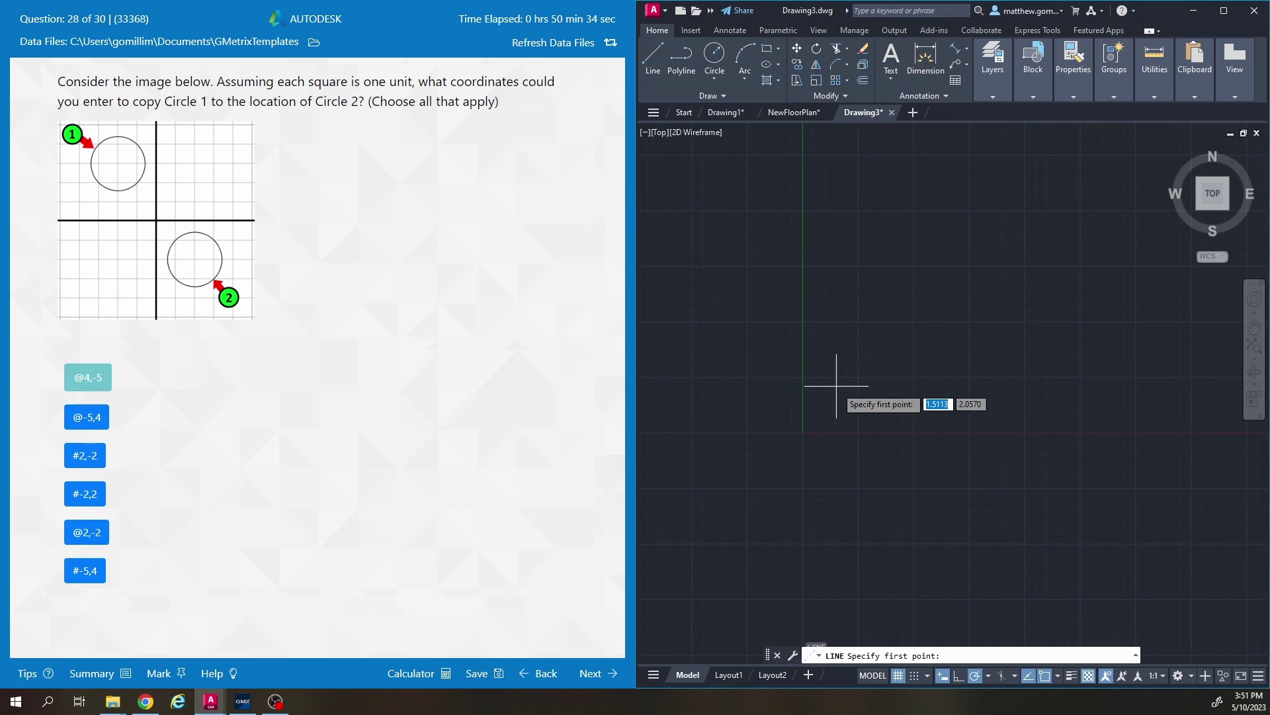
type("0,0")
key("Return")
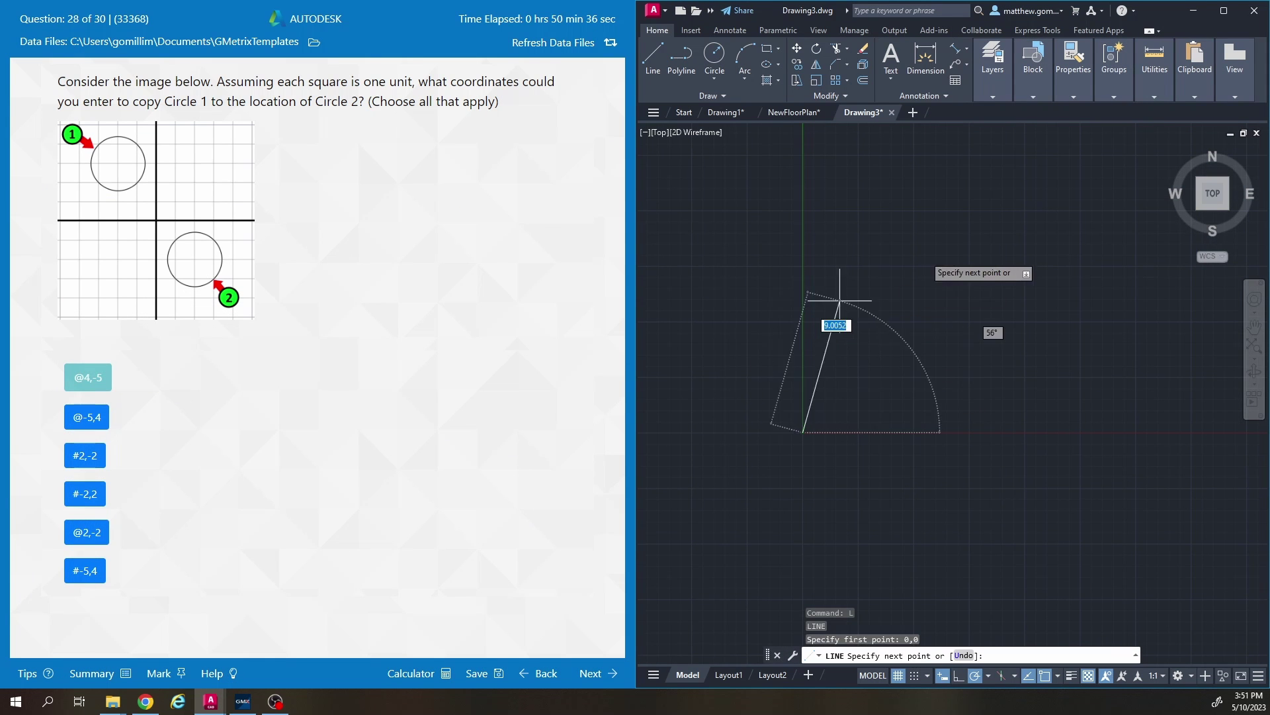
type("@5,5")
key("Return")
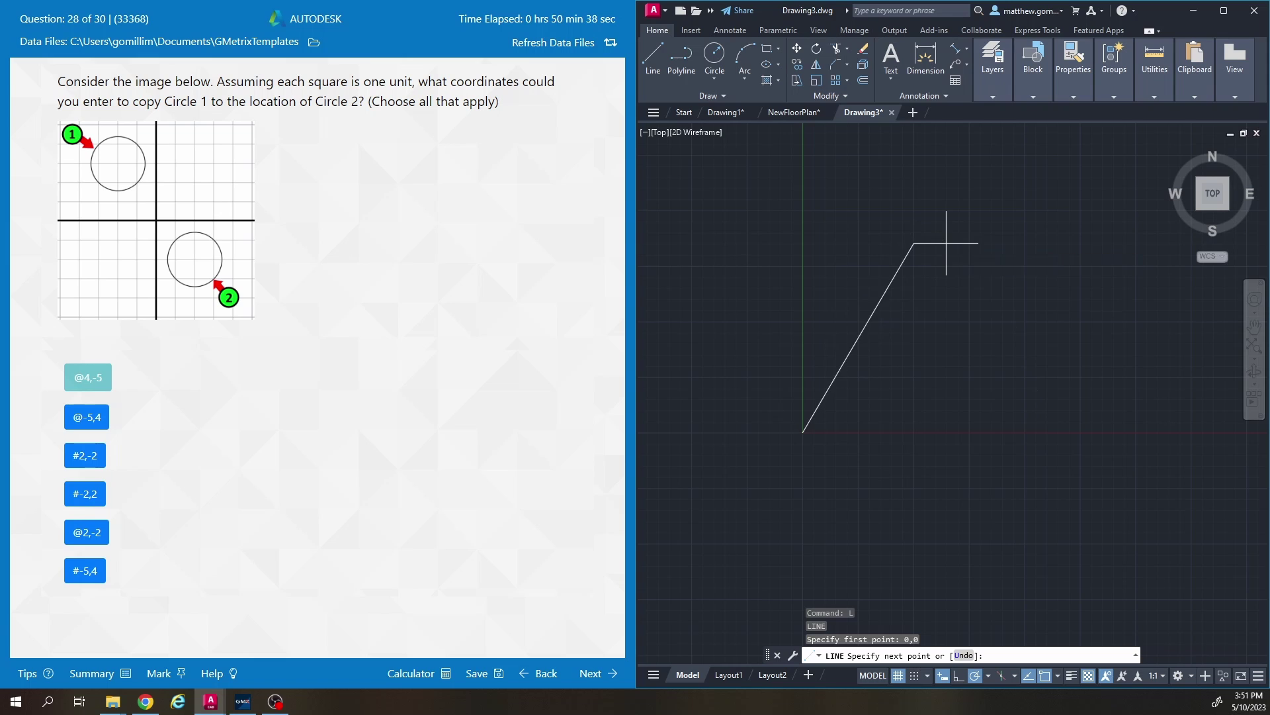
middle_click_drag(914, 218, 907, 283)
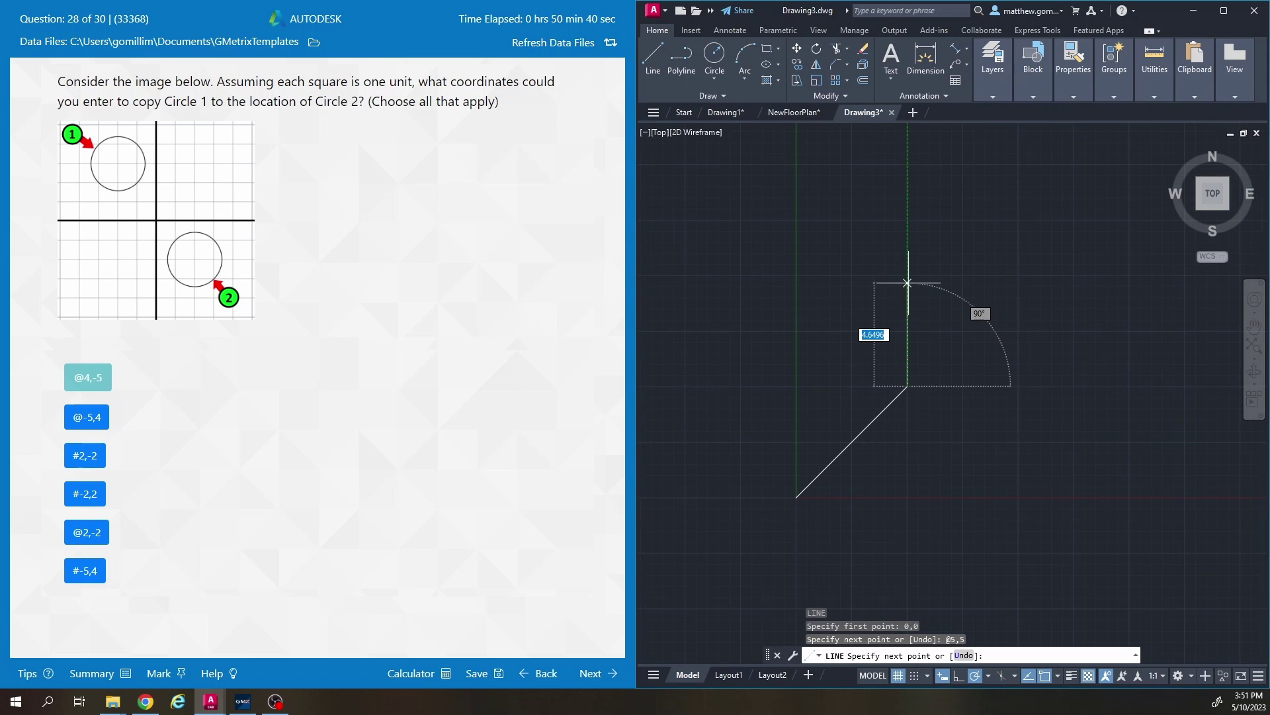
type("@5,5")
key("Return")
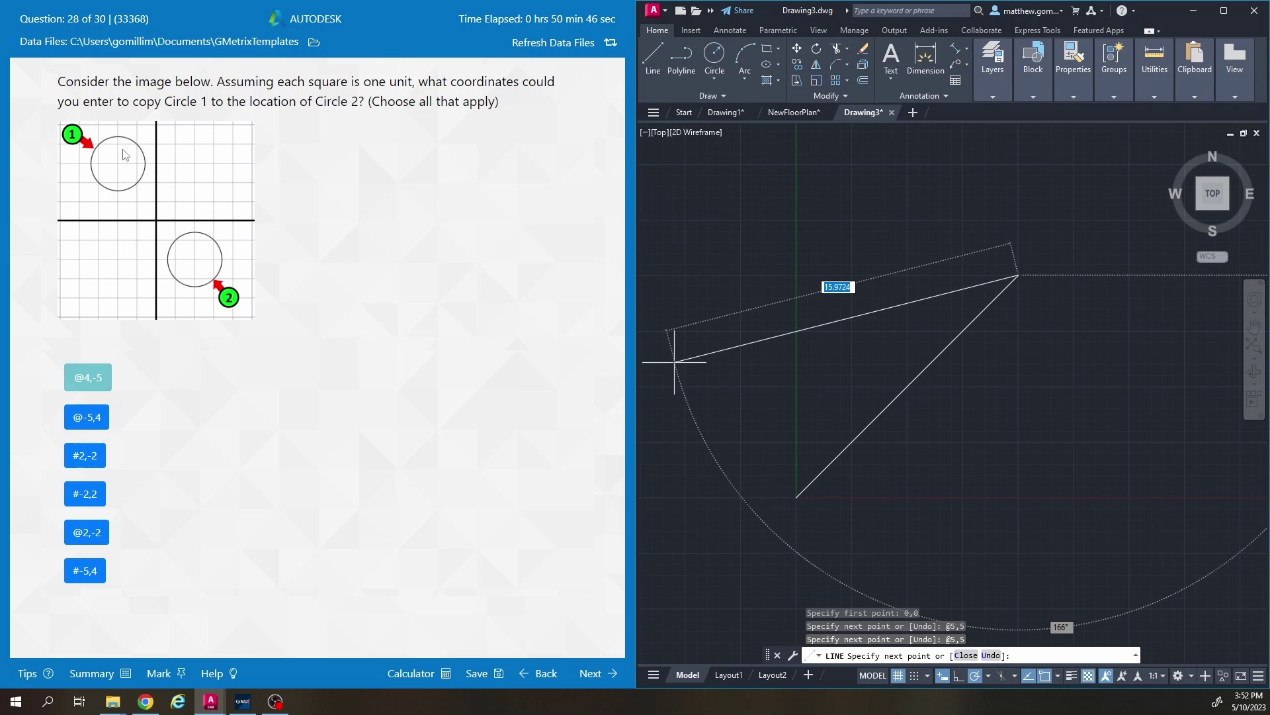
key("Escape")
key("Escape")
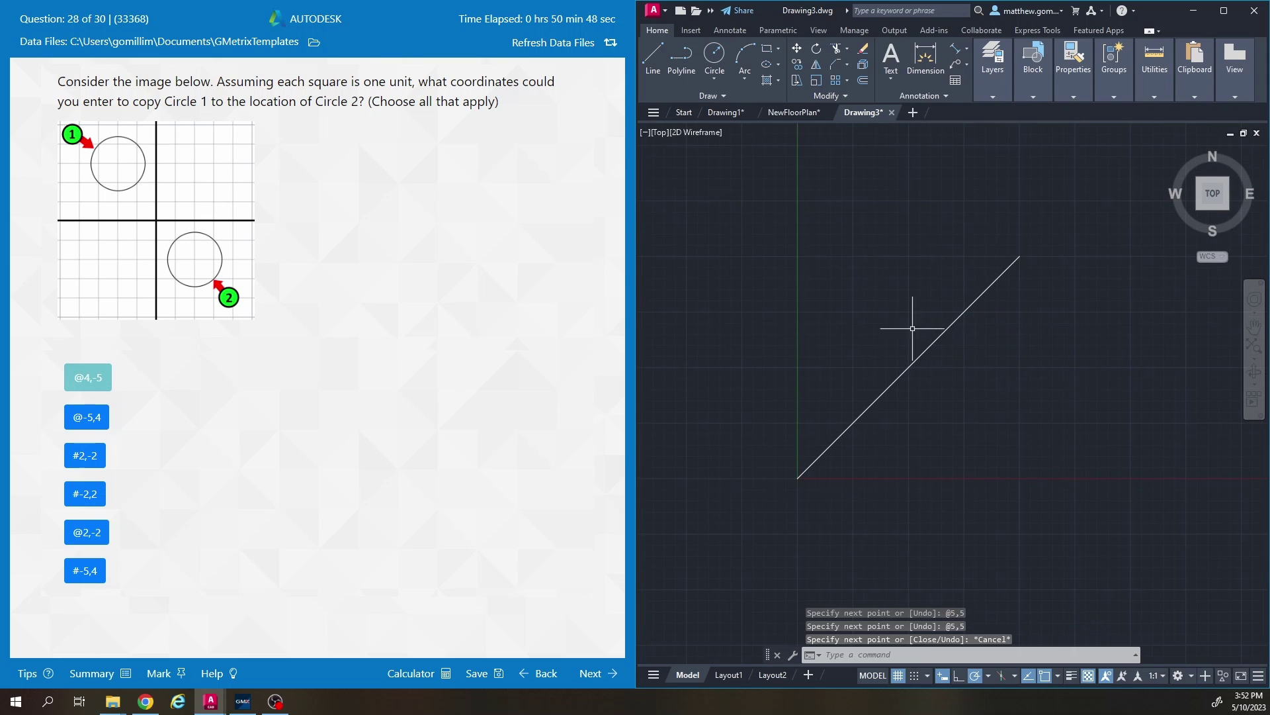
Erase both test line segments from the drawing
left_click(972, 379)
left_click(897, 316)
key("Delete")
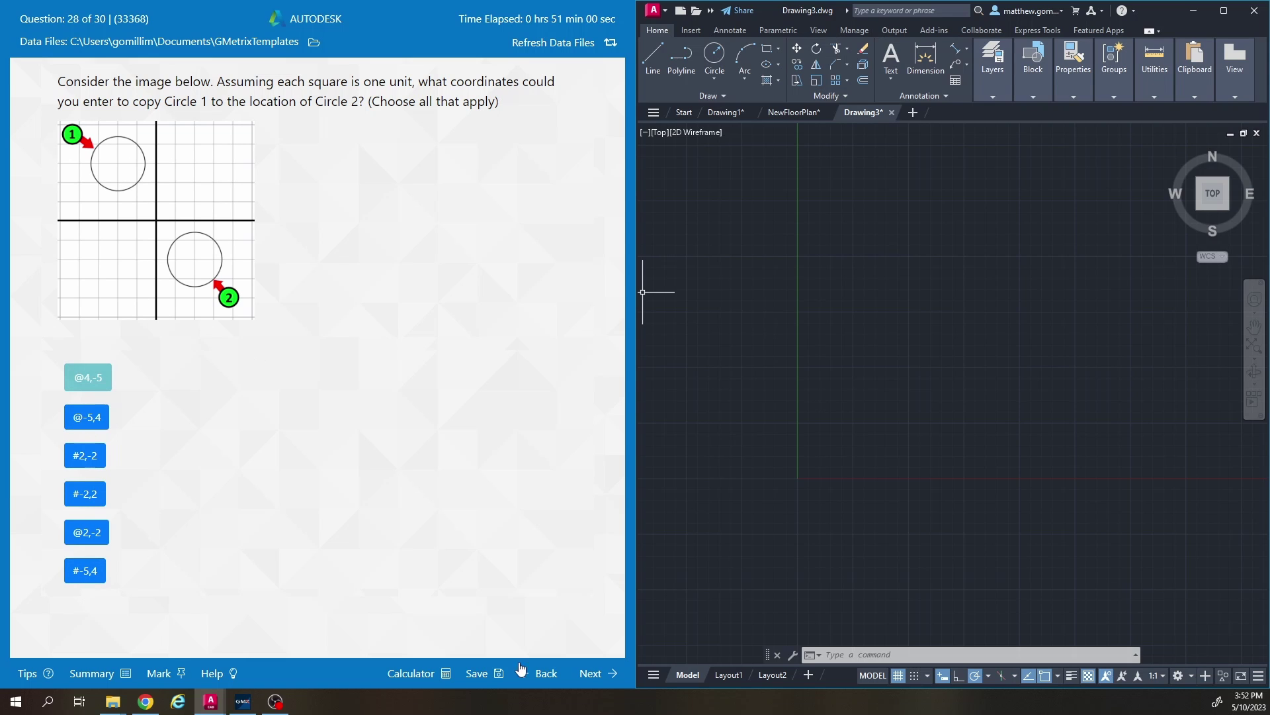
Grade question 28 with only @4,-5 selected, retry it, and try to add #2,-2 as an answer
left_click(590, 675)
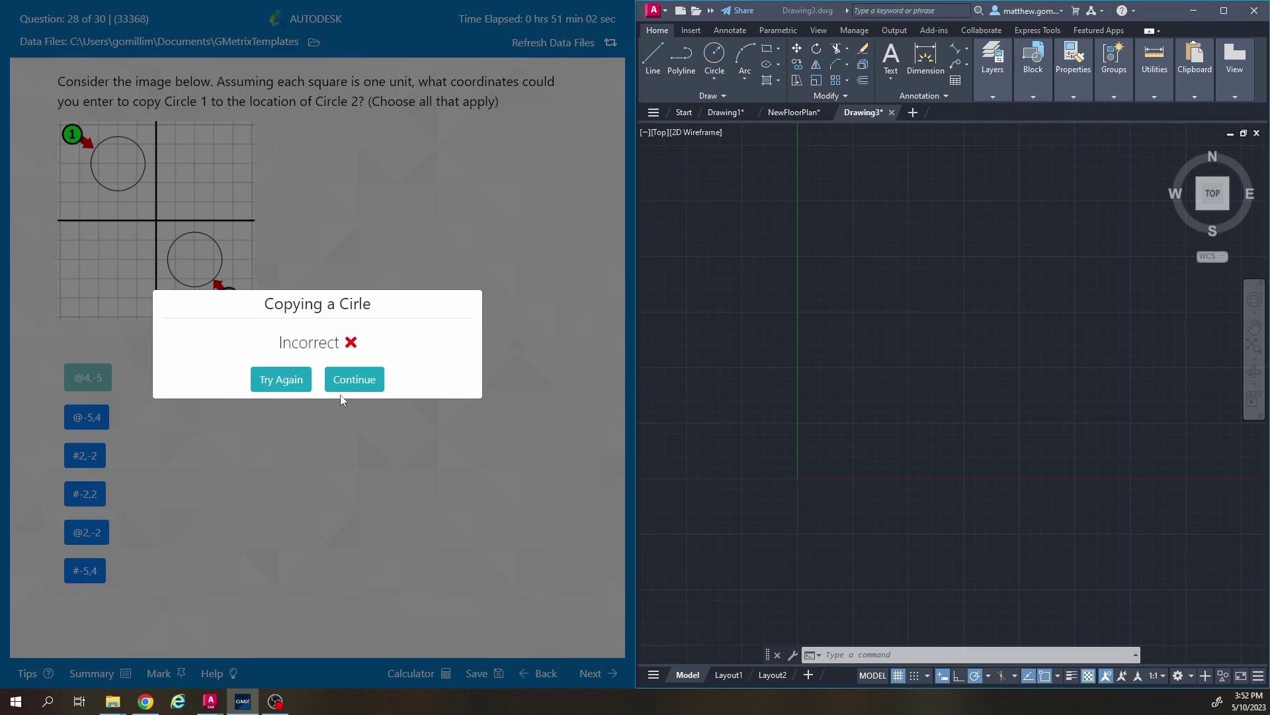
left_click(275, 387)
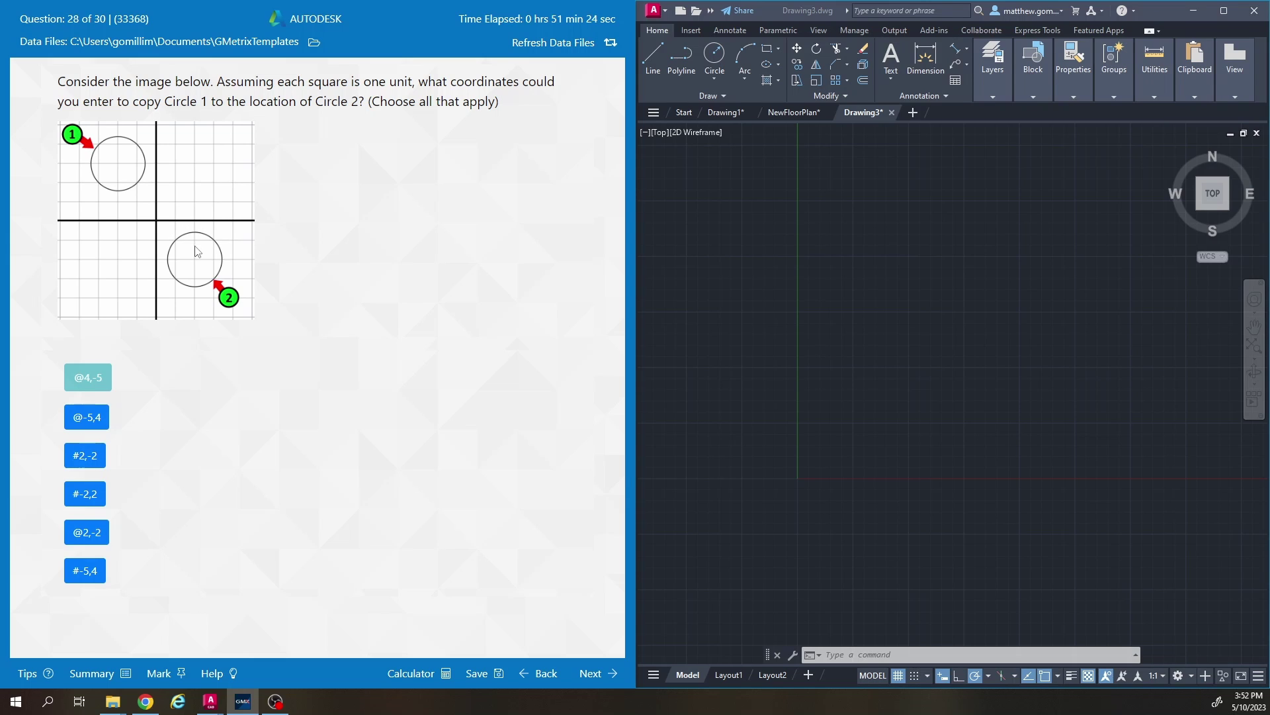
left_click(96, 466)
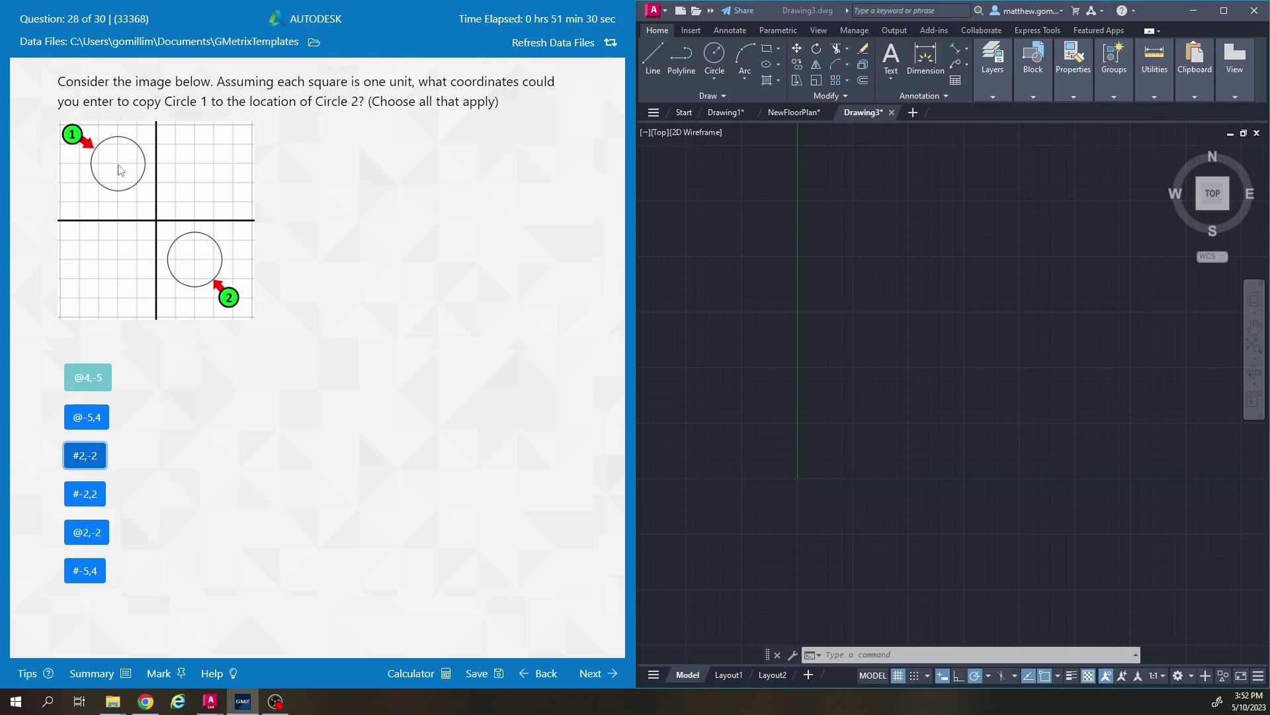
Draw a freehand circle just to the right of the Y axis, well above the origin, and leave it deselected
left_click(847, 312)
type("c")
key("Return")
left_click(811, 295)
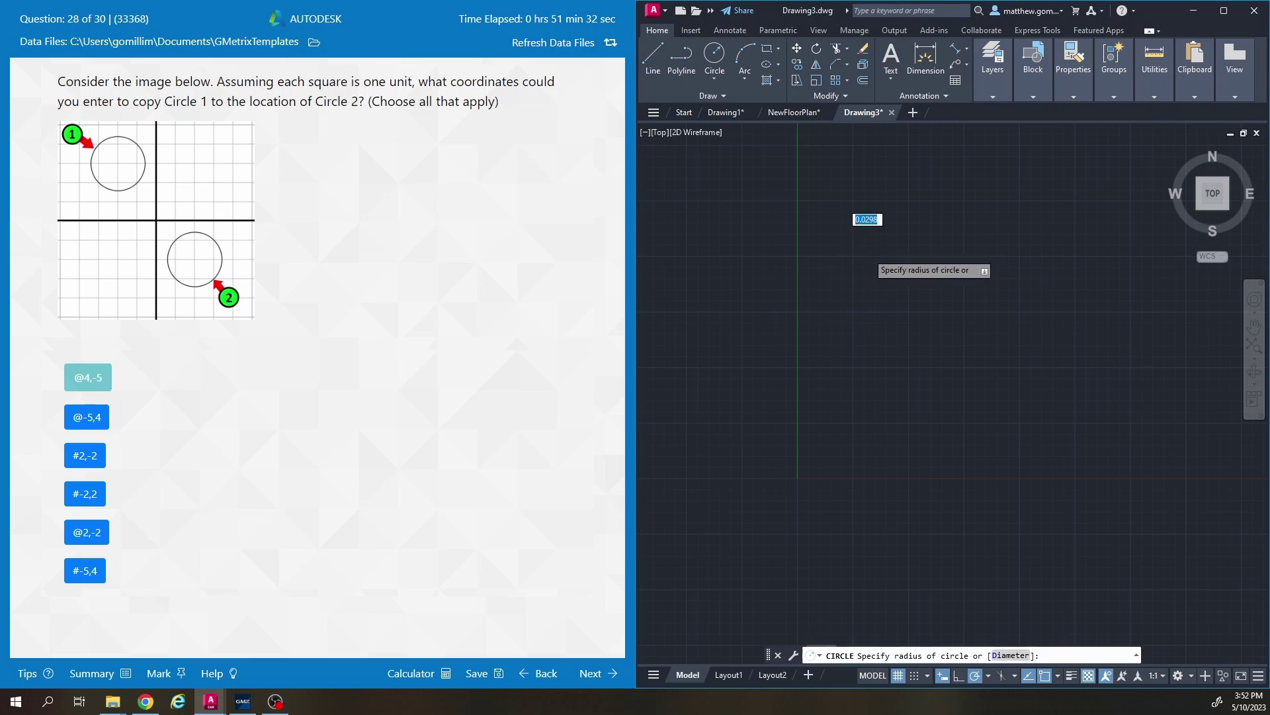
left_click(835, 234)
left_click(926, 290)
left_click(836, 198)
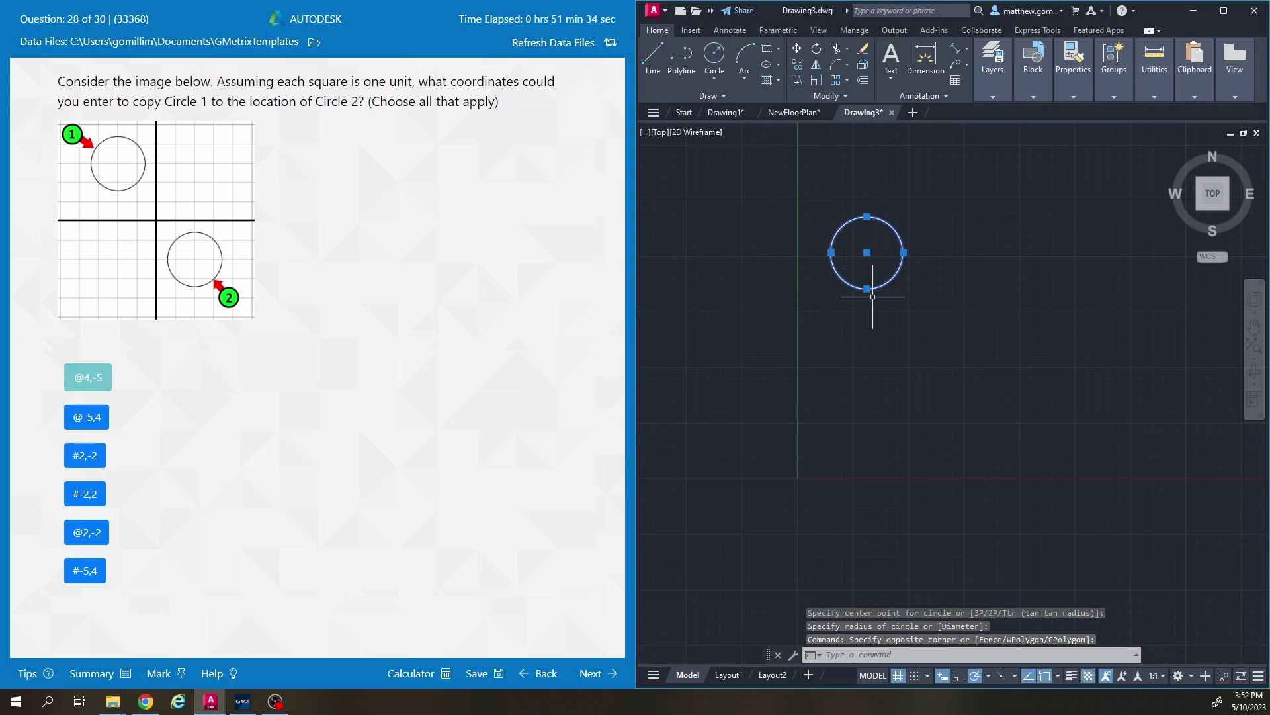
key("Escape")
Draw a sloping test line starting at 2,2 to mark that coordinate below the circle
type("l")
key("Return")
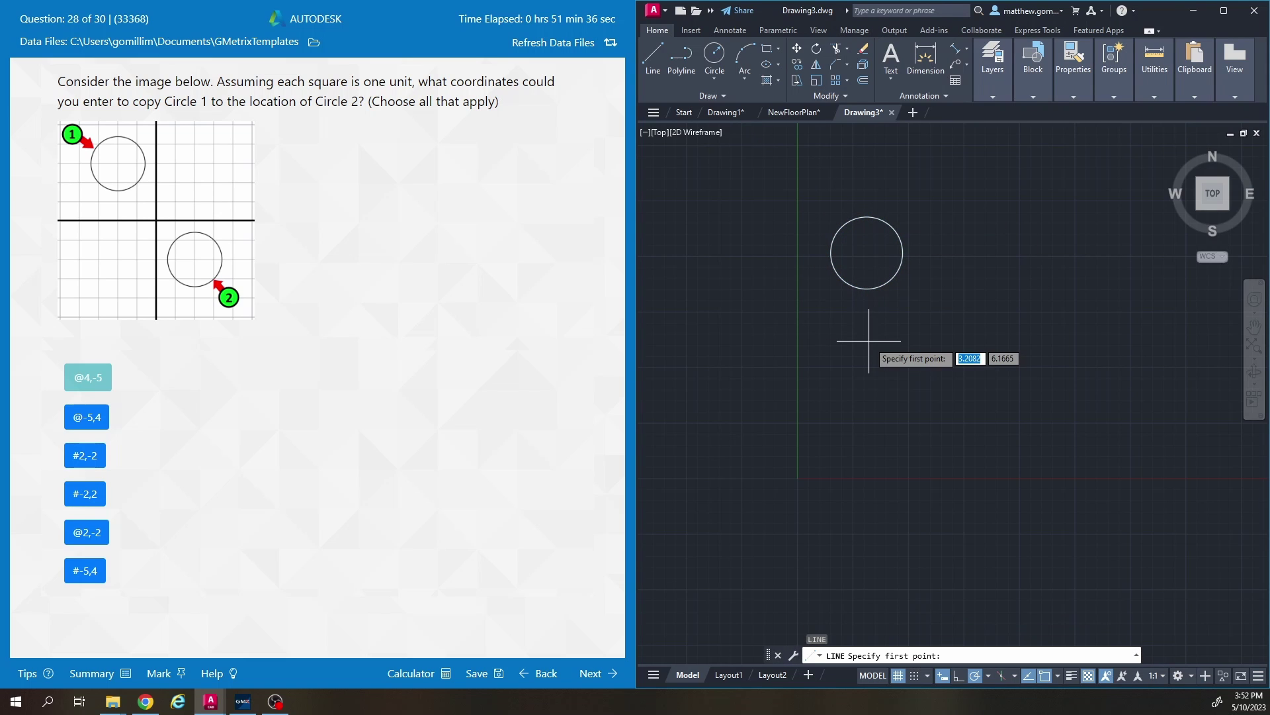
type("2,2")
key("Return")
key("Escape")
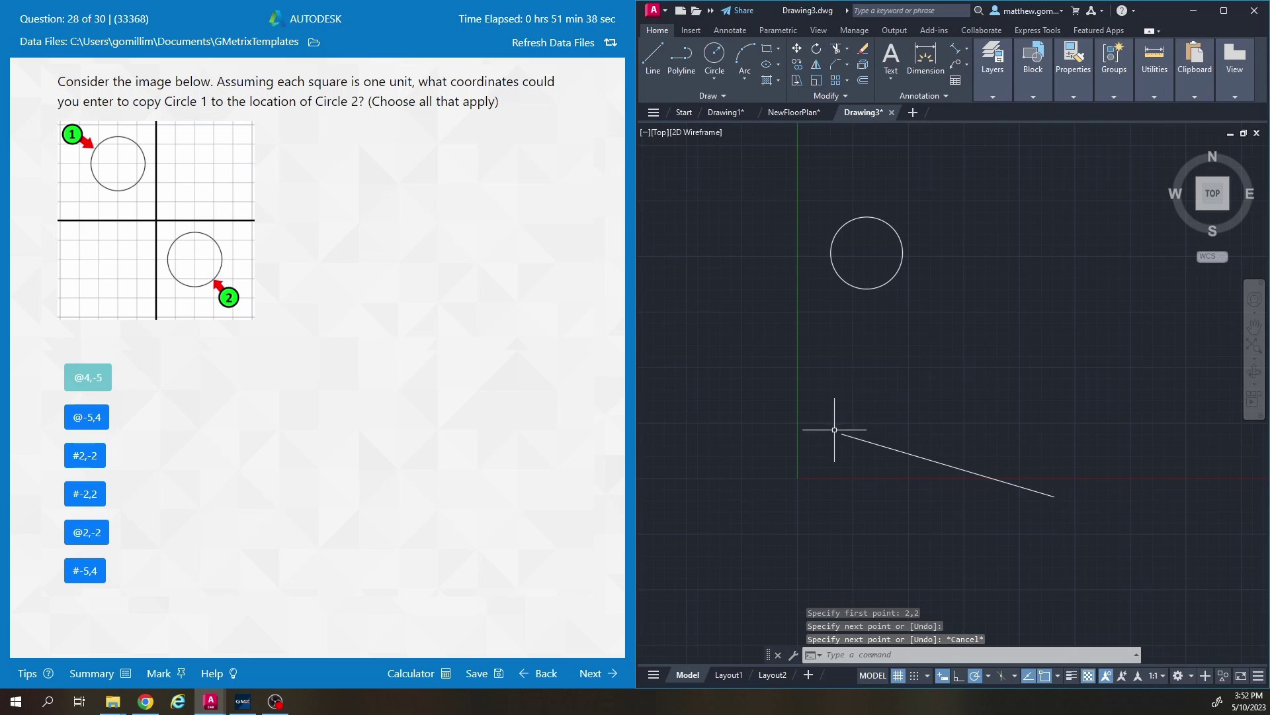
Copy the circle from its center to the absolute coordinates #2,2
left_click(835, 231)
type("co")
key("Return")
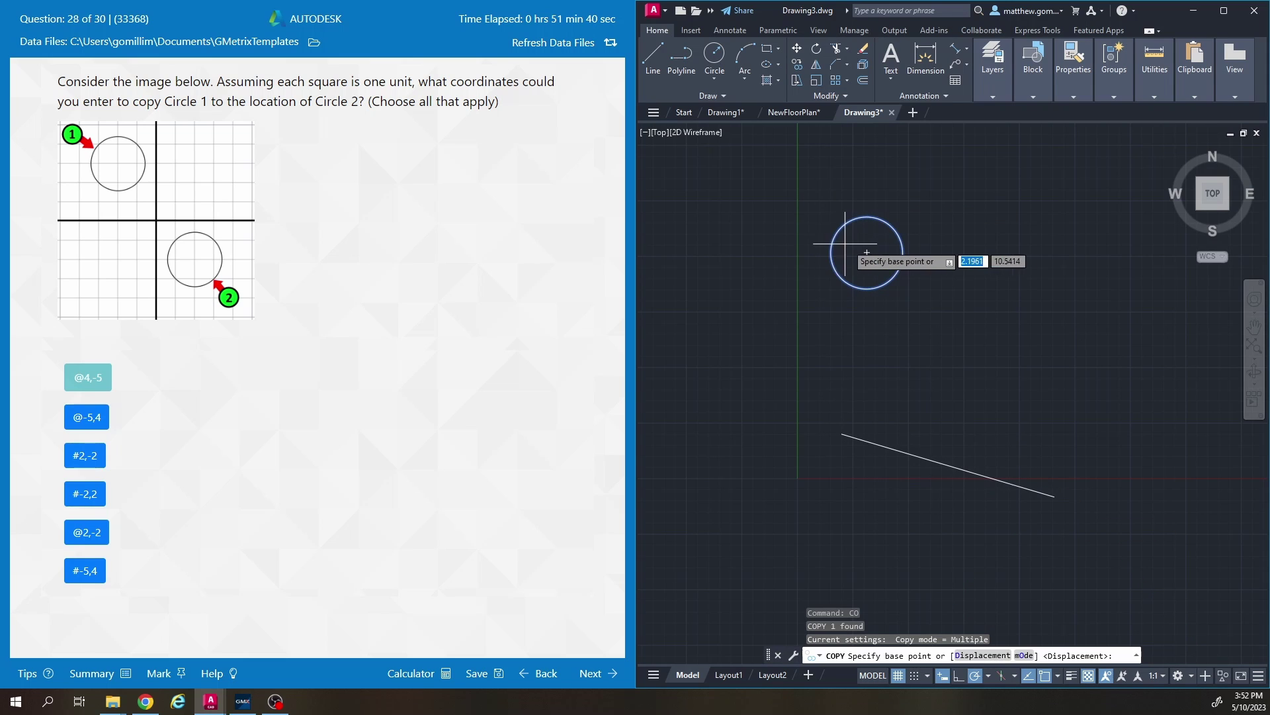
left_click(860, 250)
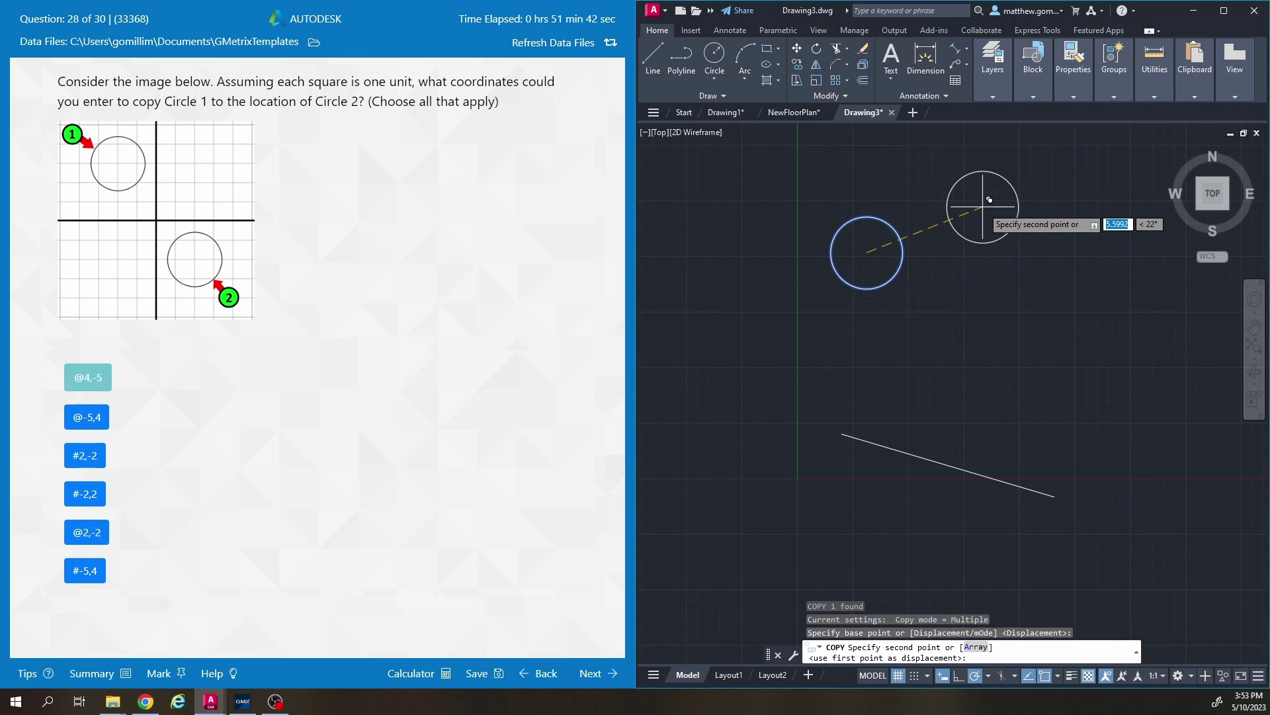
type("#")
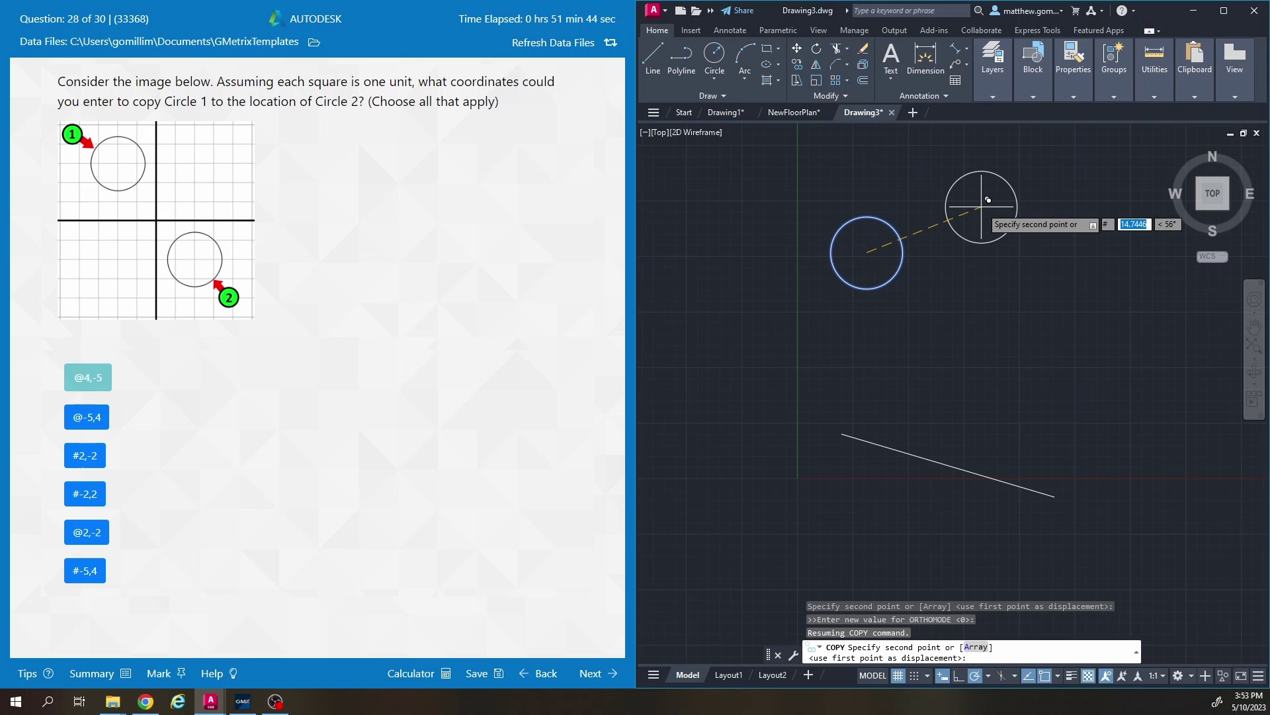
type("2")
type(",2")
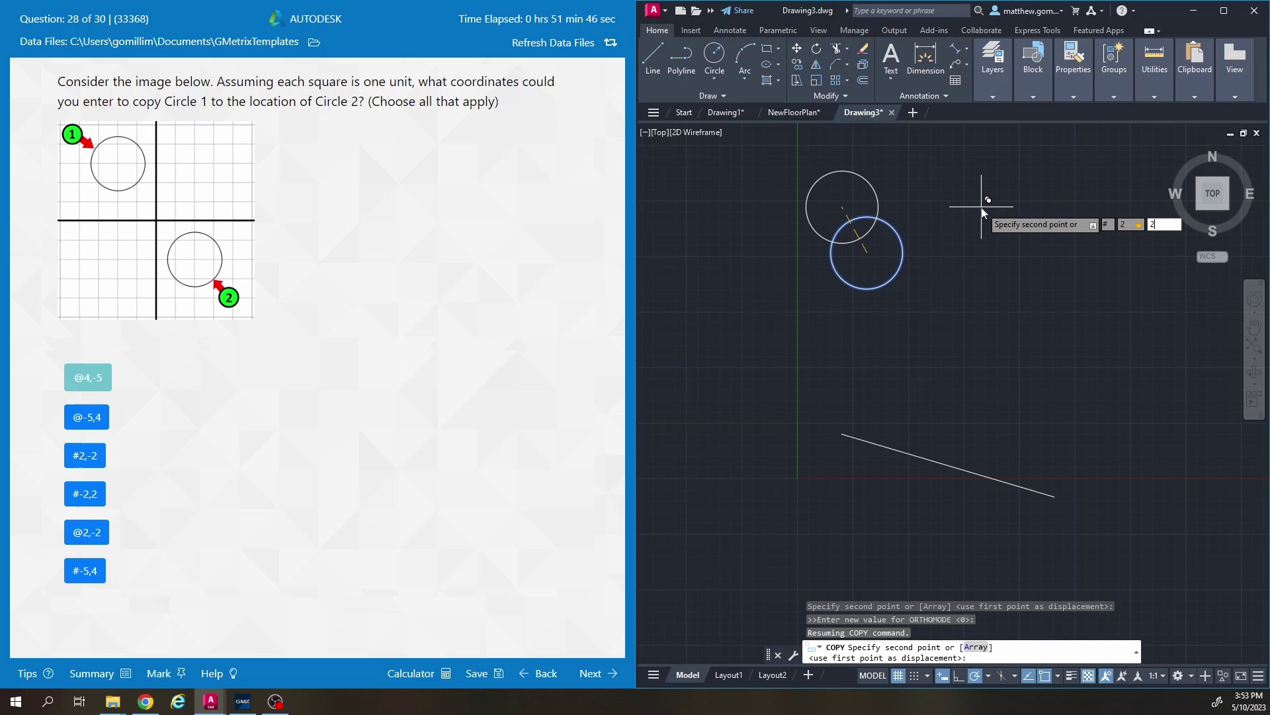
key("Return")
key("Escape")
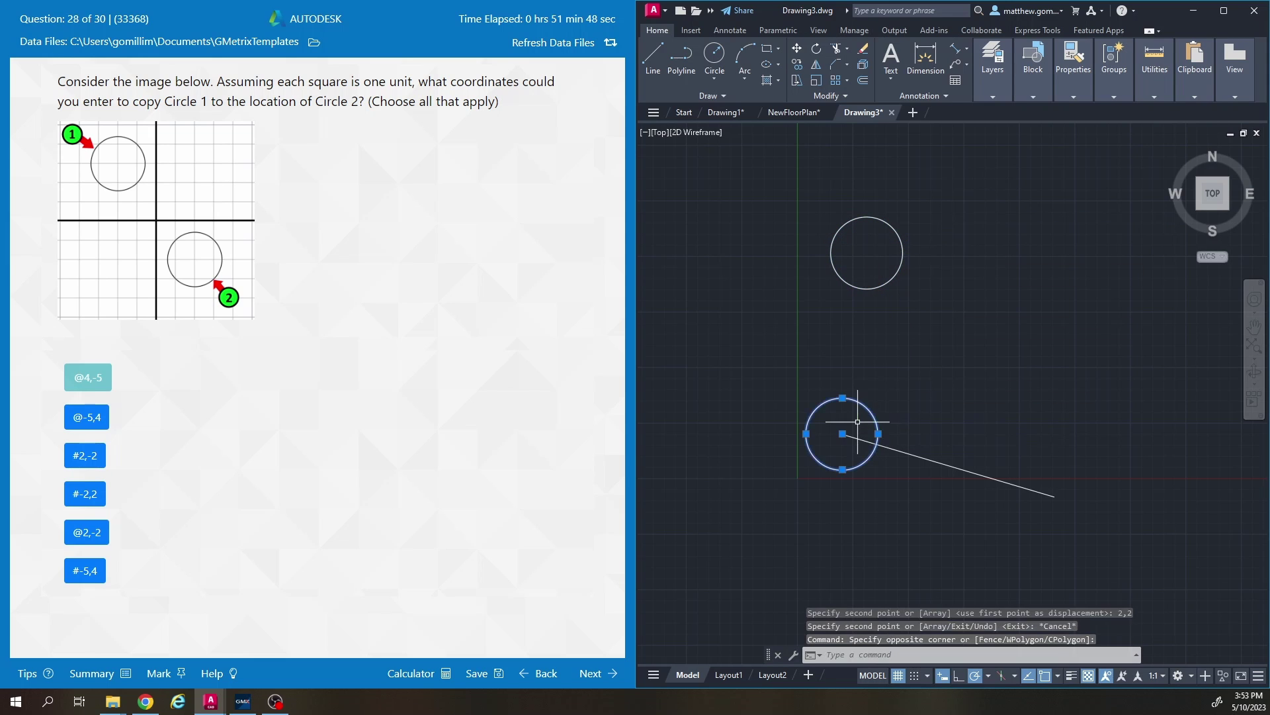
Erase the copied circle and the test line, keeping the original circle
left_click(936, 509)
left_click(853, 407)
key("Delete")
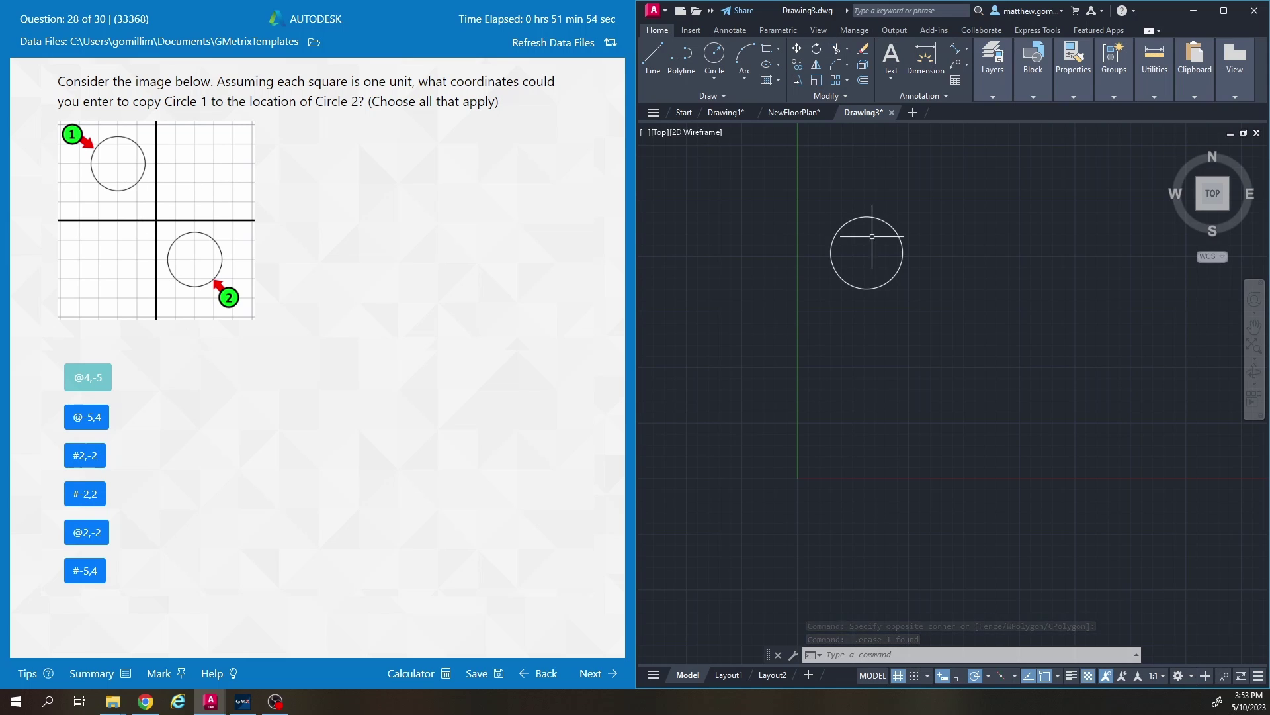
left_click(878, 266)
left_click(805, 197)
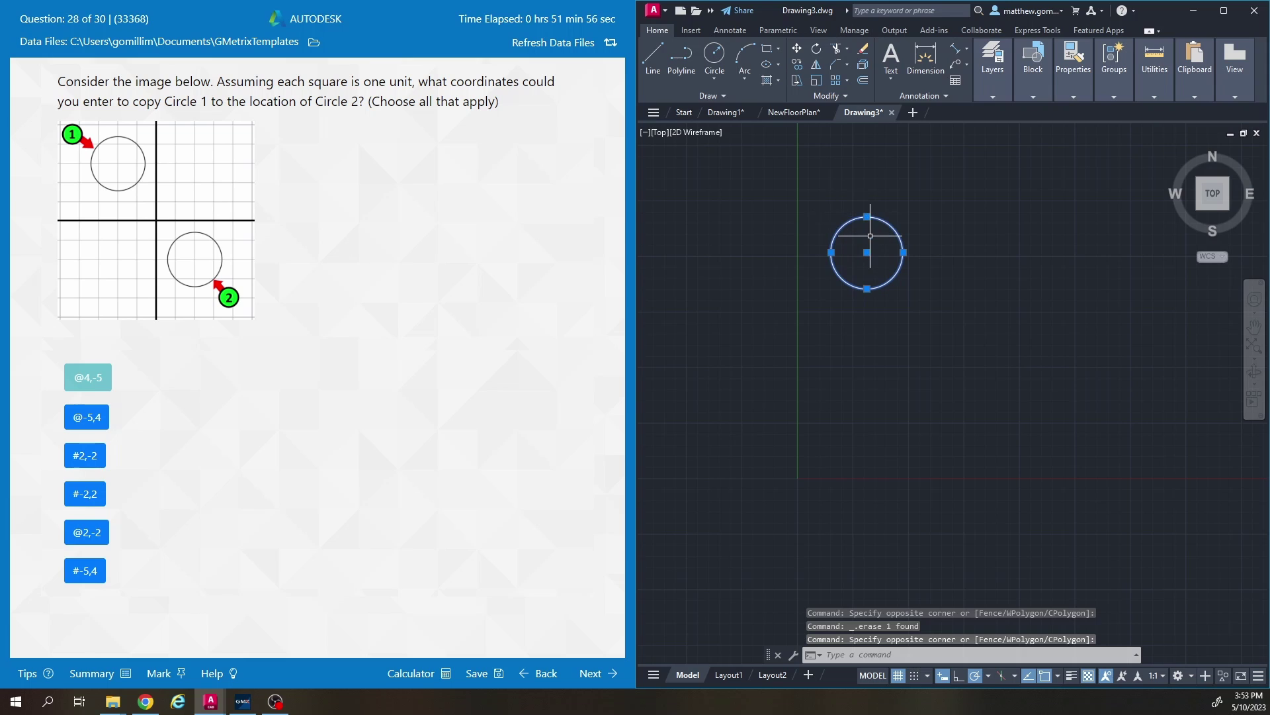
key("Escape")
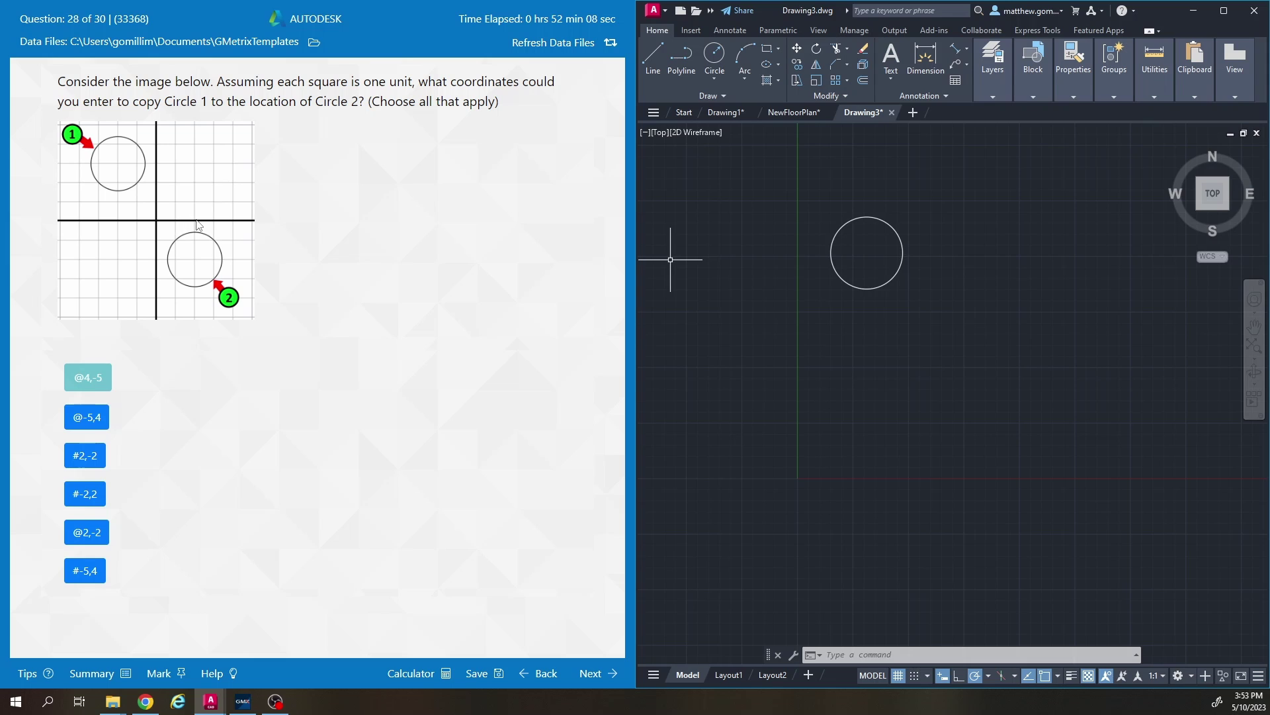
Try again to add #2,-2 to the question 28 answers, grade it, and choose to retry
left_click(85, 455)
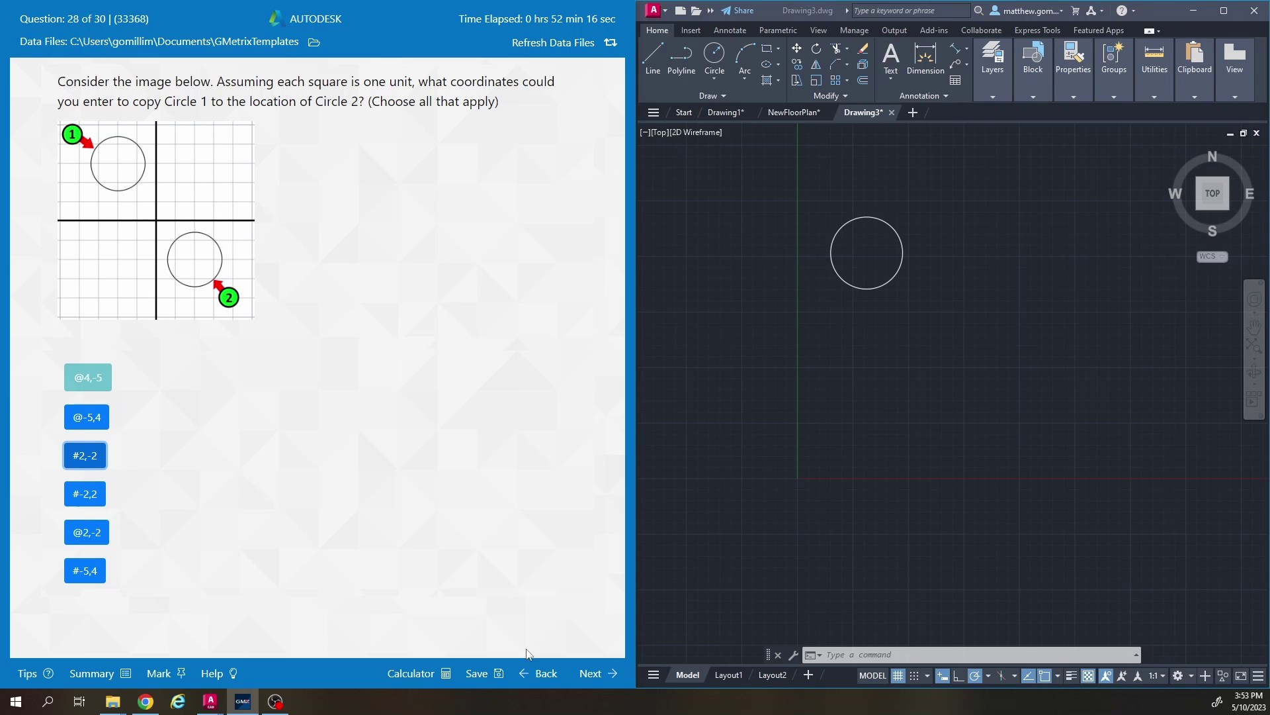
left_click(588, 673)
left_click(305, 395)
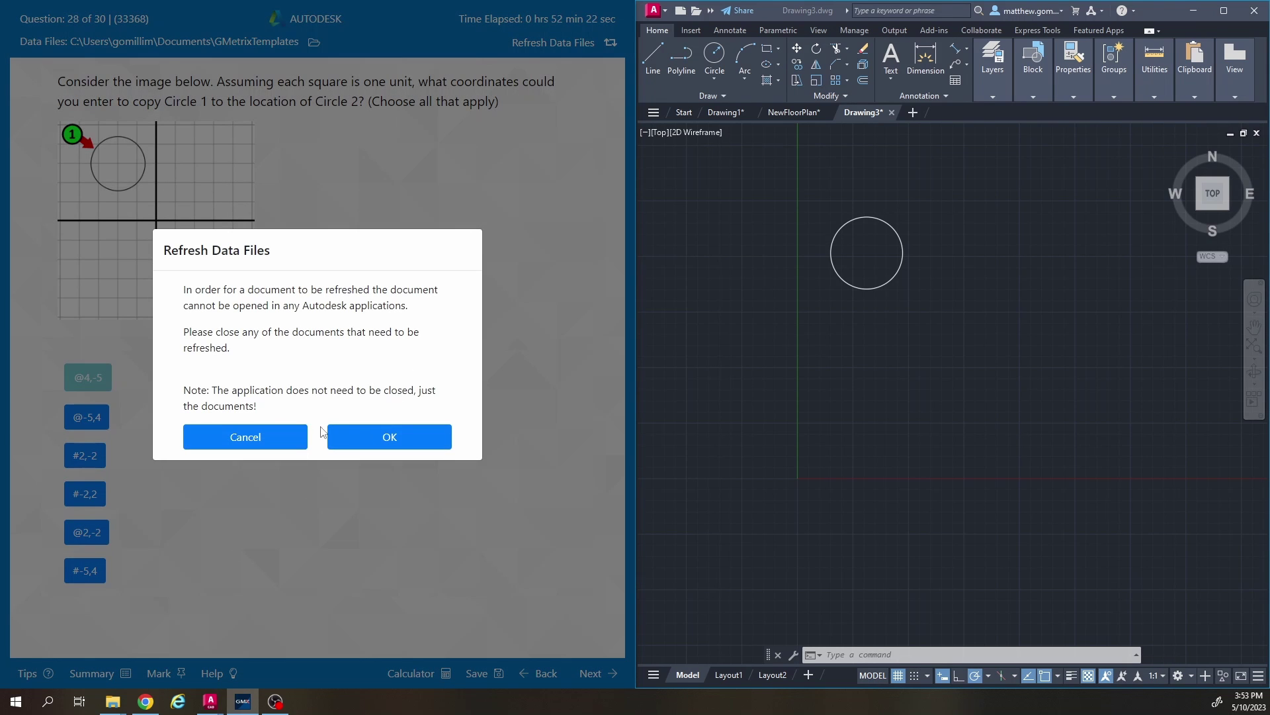
Refresh the data files and reload question 28 by going back to question 27 and continuing forward
left_click(344, 436)
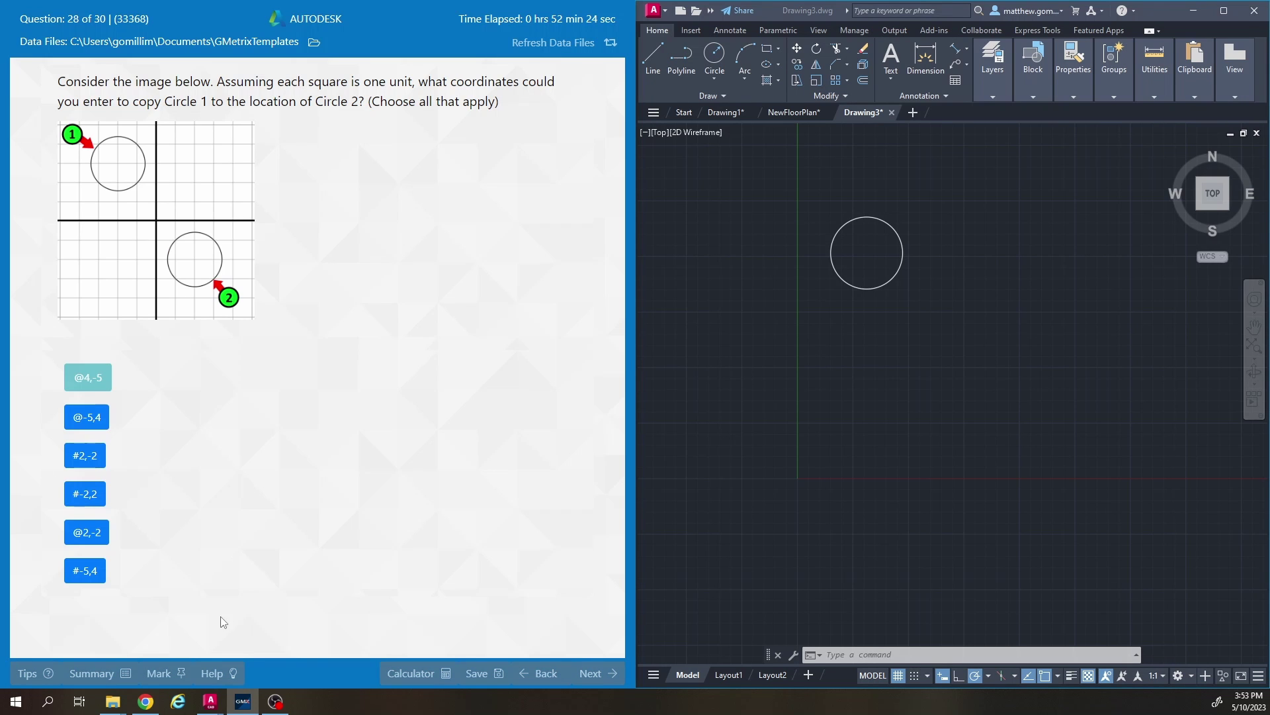
left_click(724, 350)
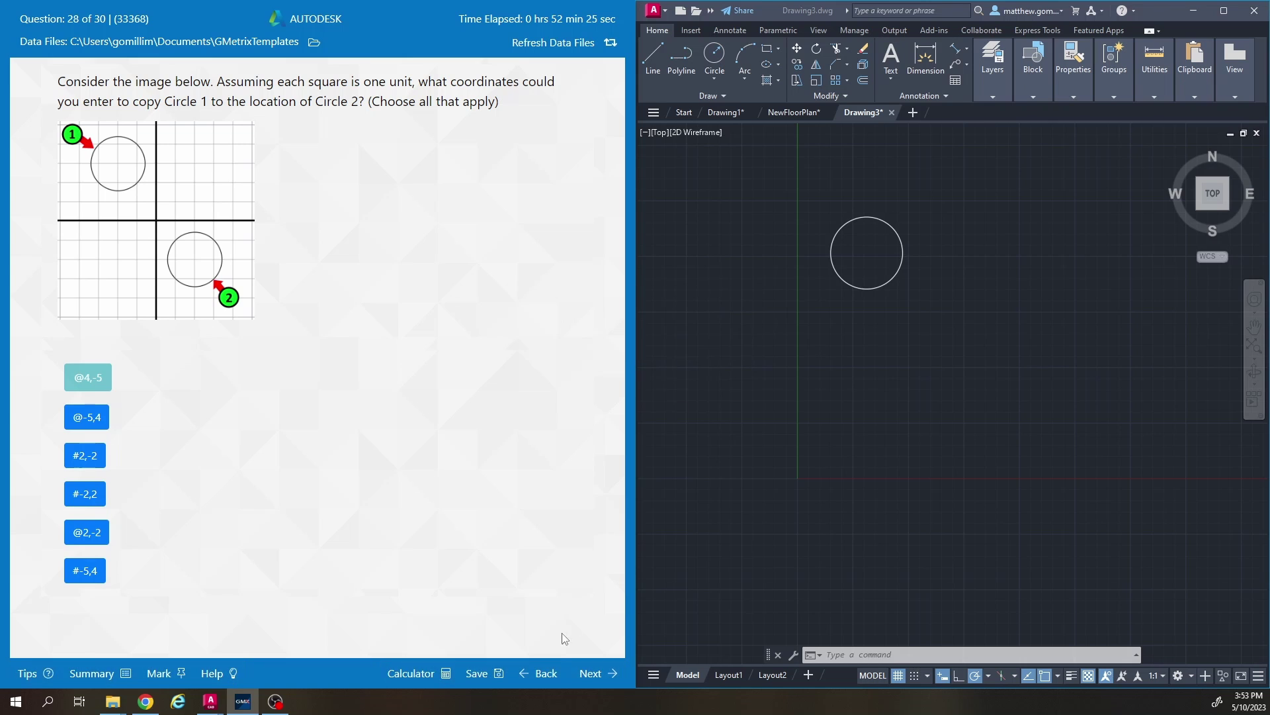
left_click(544, 673)
left_click(602, 673)
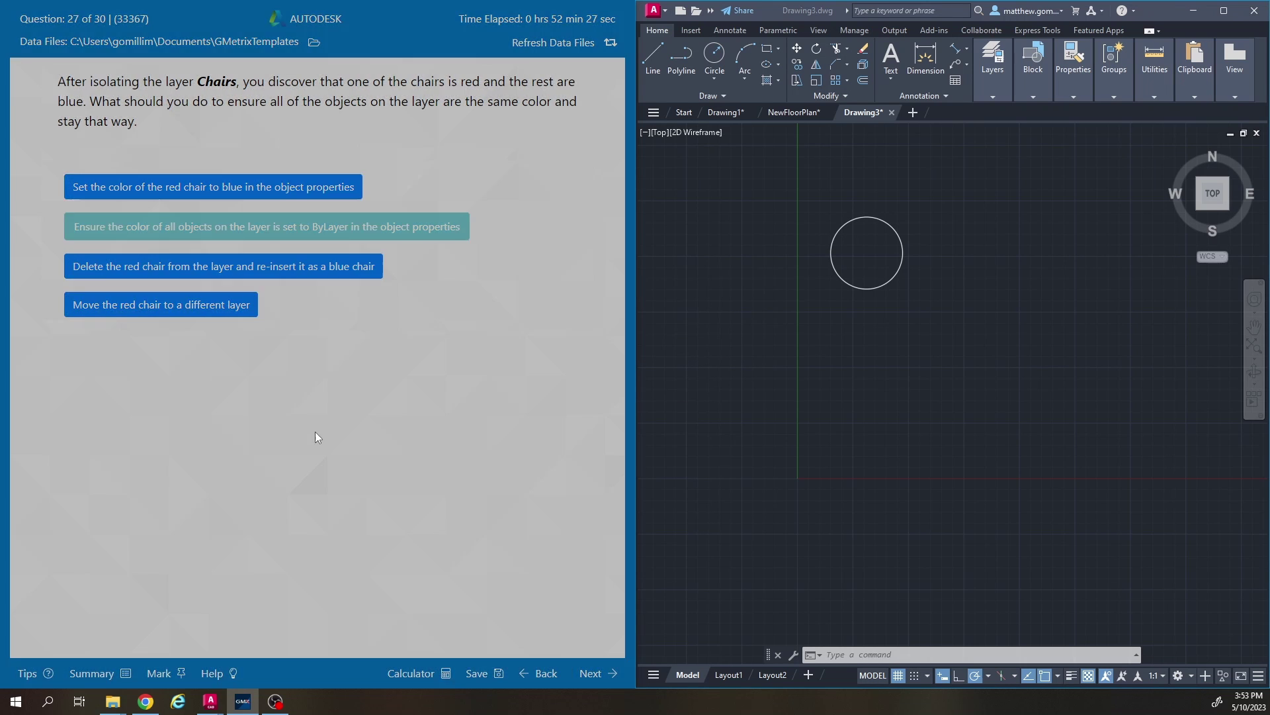
left_click(348, 382)
Clear the old answer to question 28, select #2,-2 and @4,-5, grade it, and continue to question 29
left_click(81, 383)
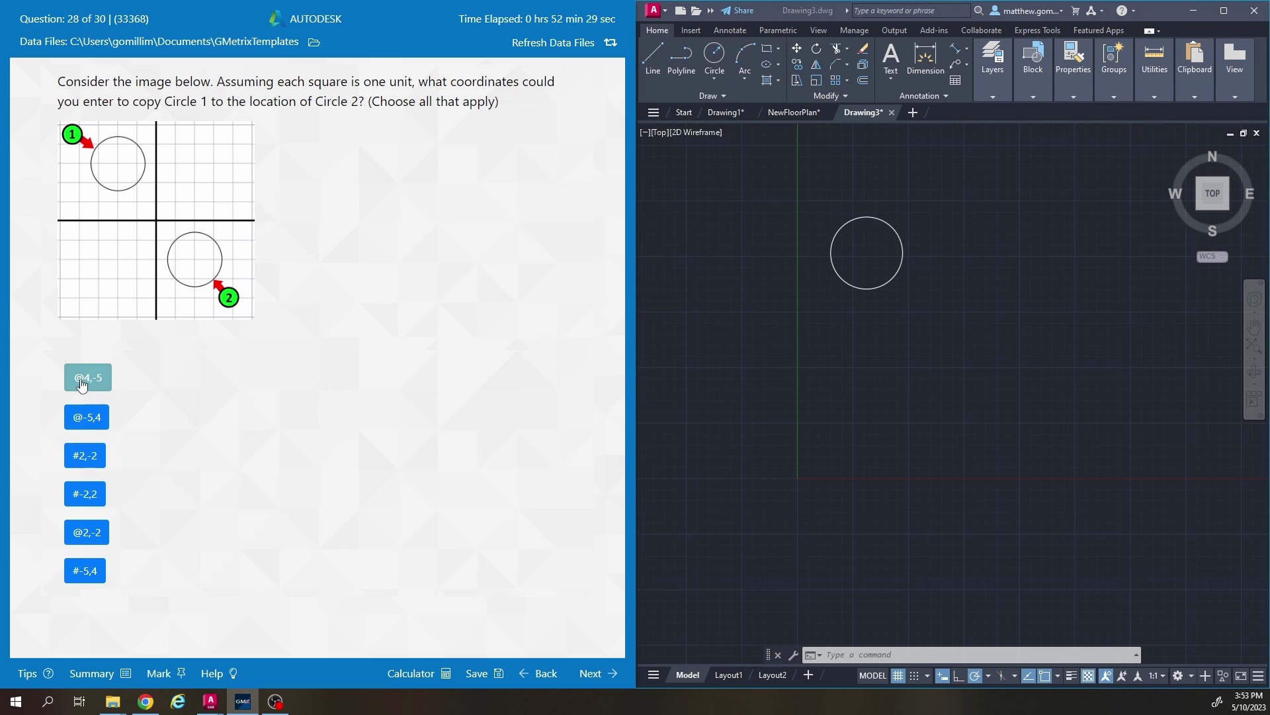
left_click(88, 453)
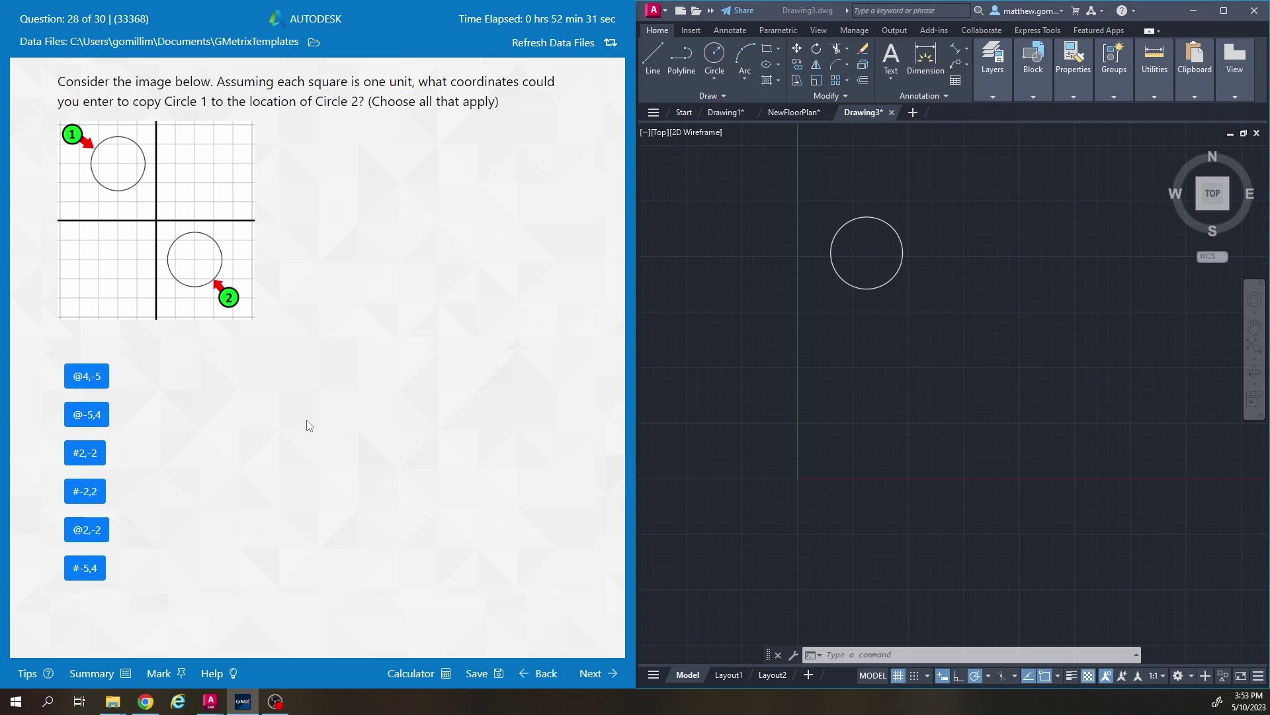
left_click(81, 457)
left_click(83, 376)
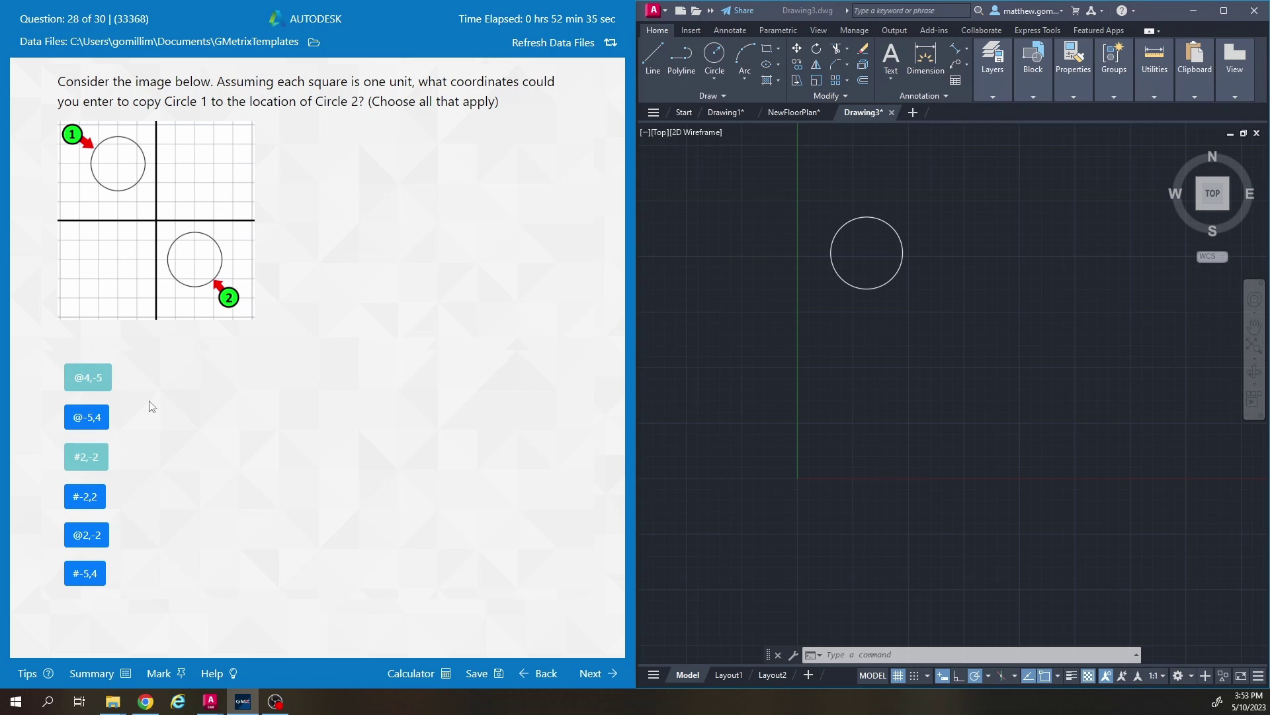
left_click(593, 672)
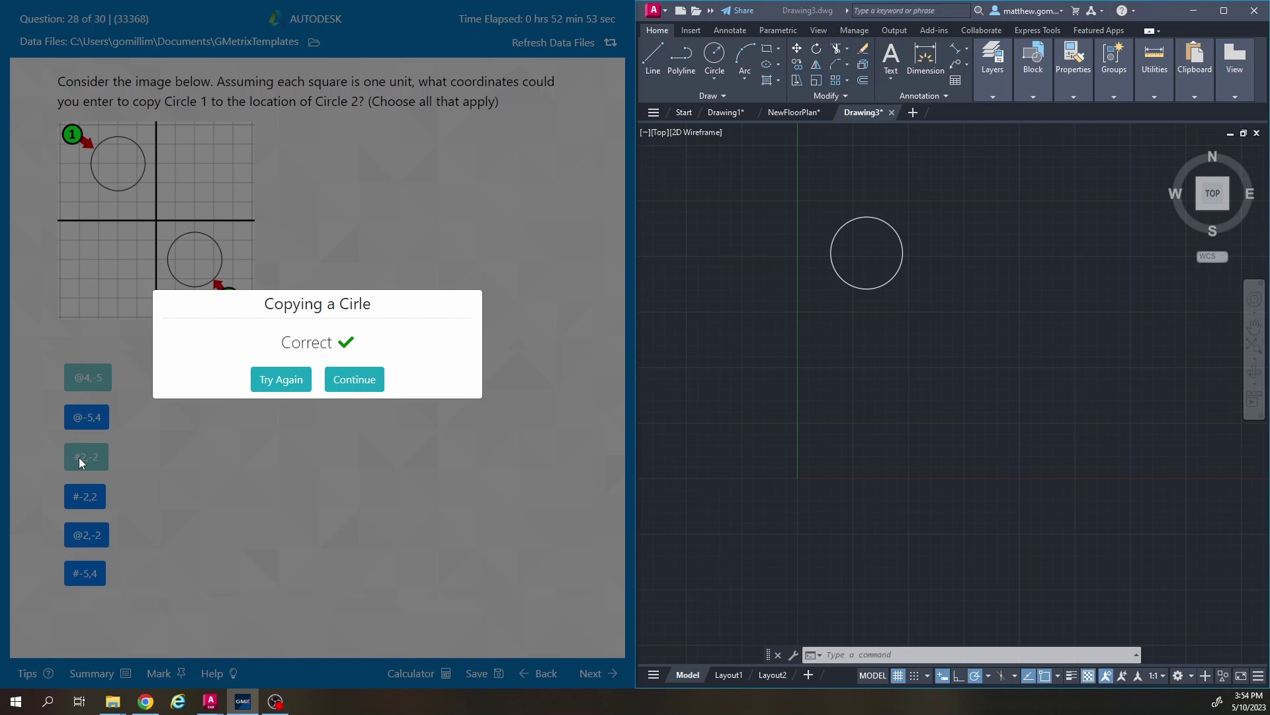
left_click(366, 378)
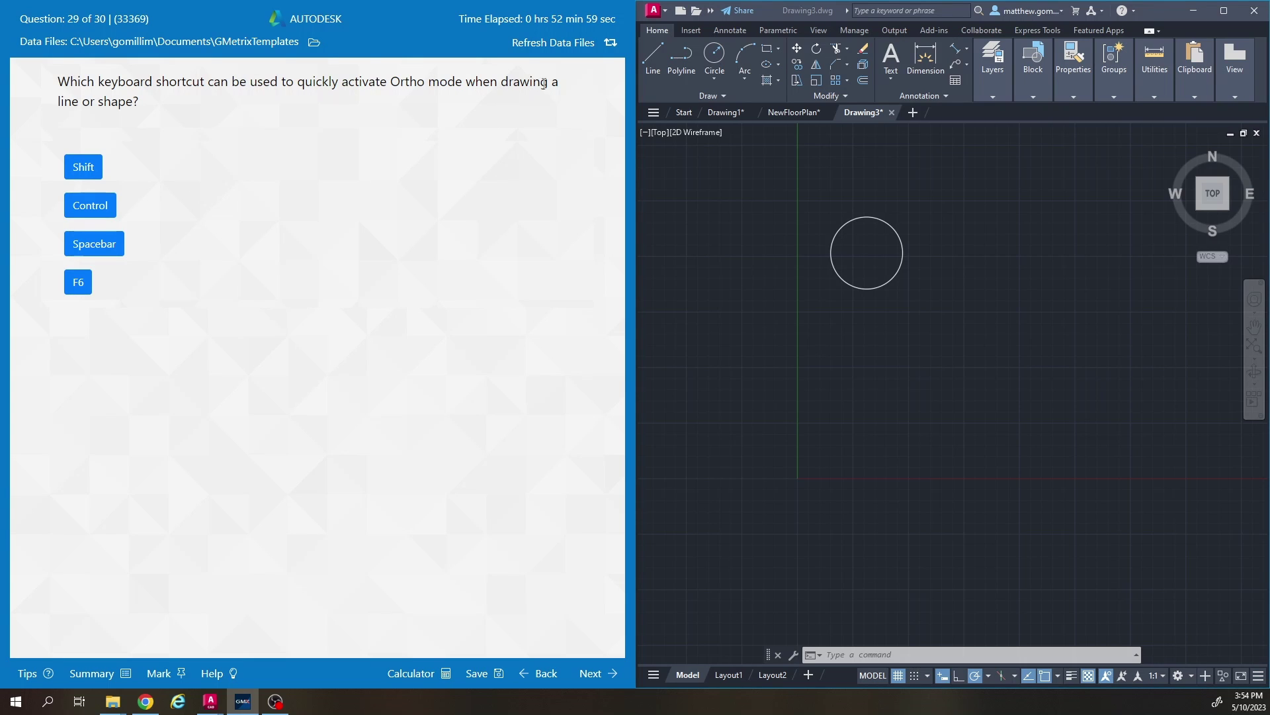
Start a line below the circle and switch Ortho mode on and back off before placing the next point
left_click(681, 205)
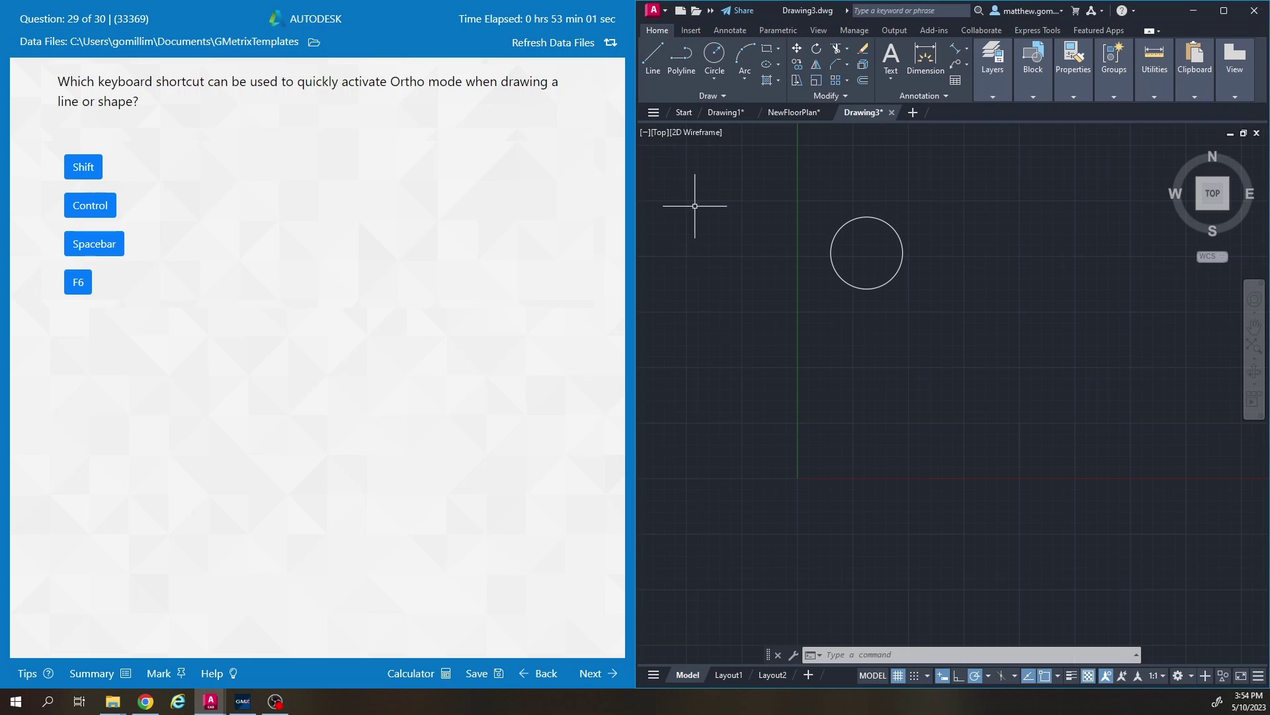
left_click(654, 66)
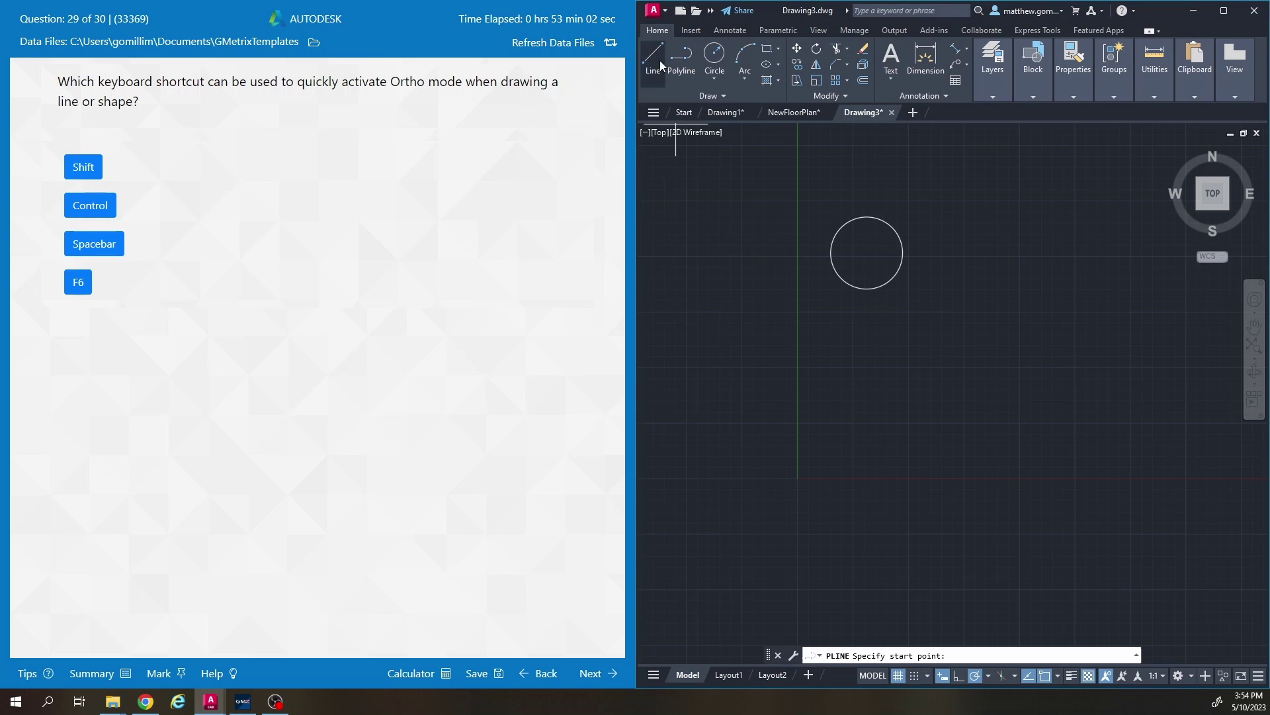
left_click(907, 381)
middle_click_drag(1052, 261, 1005, 271)
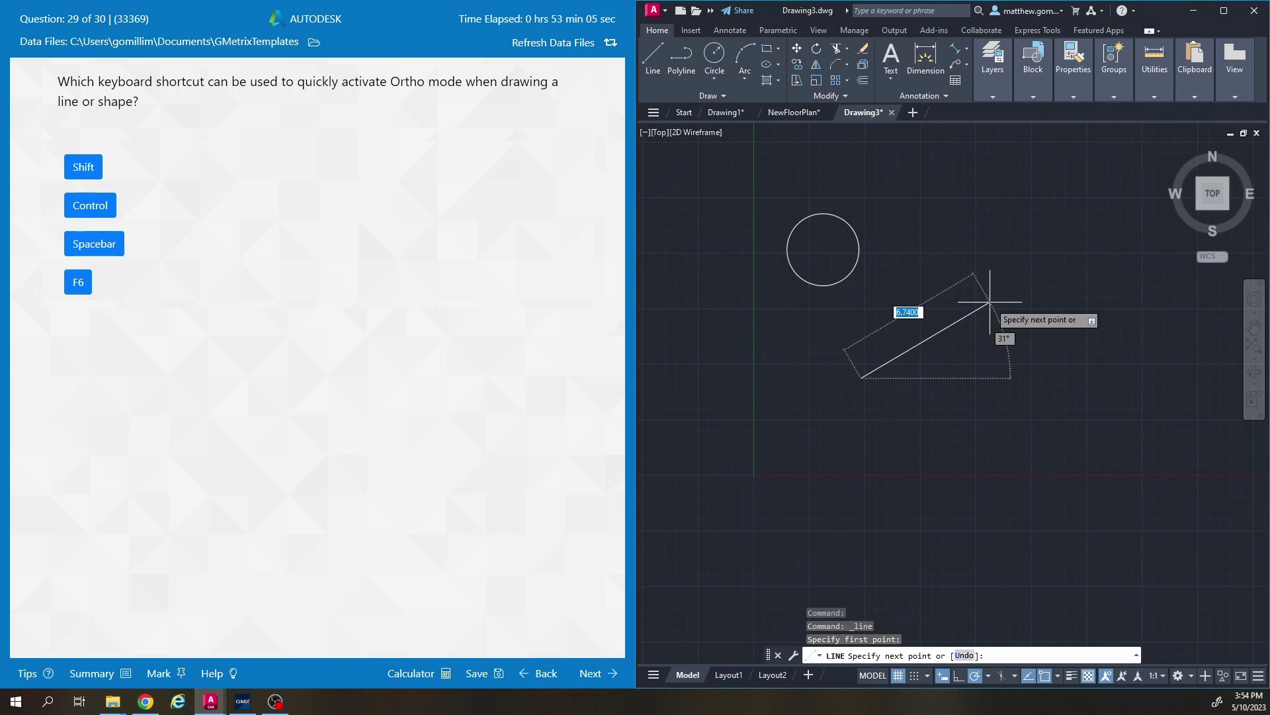
left_click(958, 680)
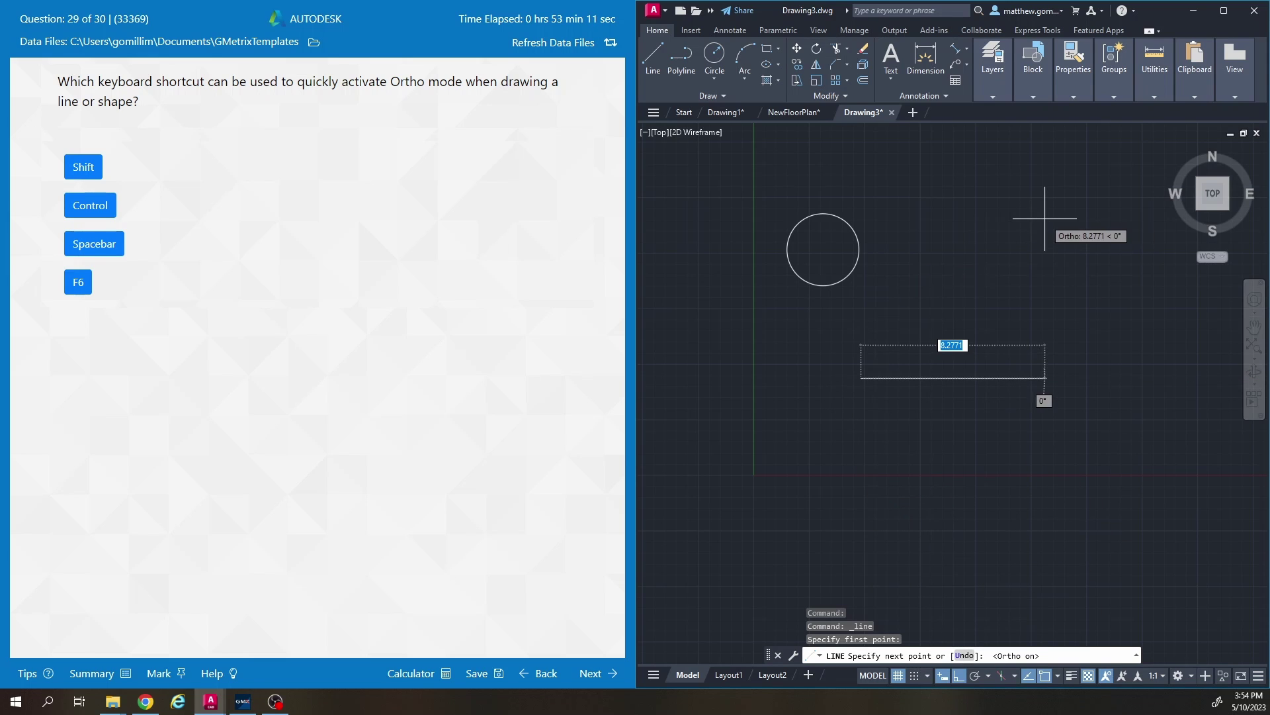
key("F8")
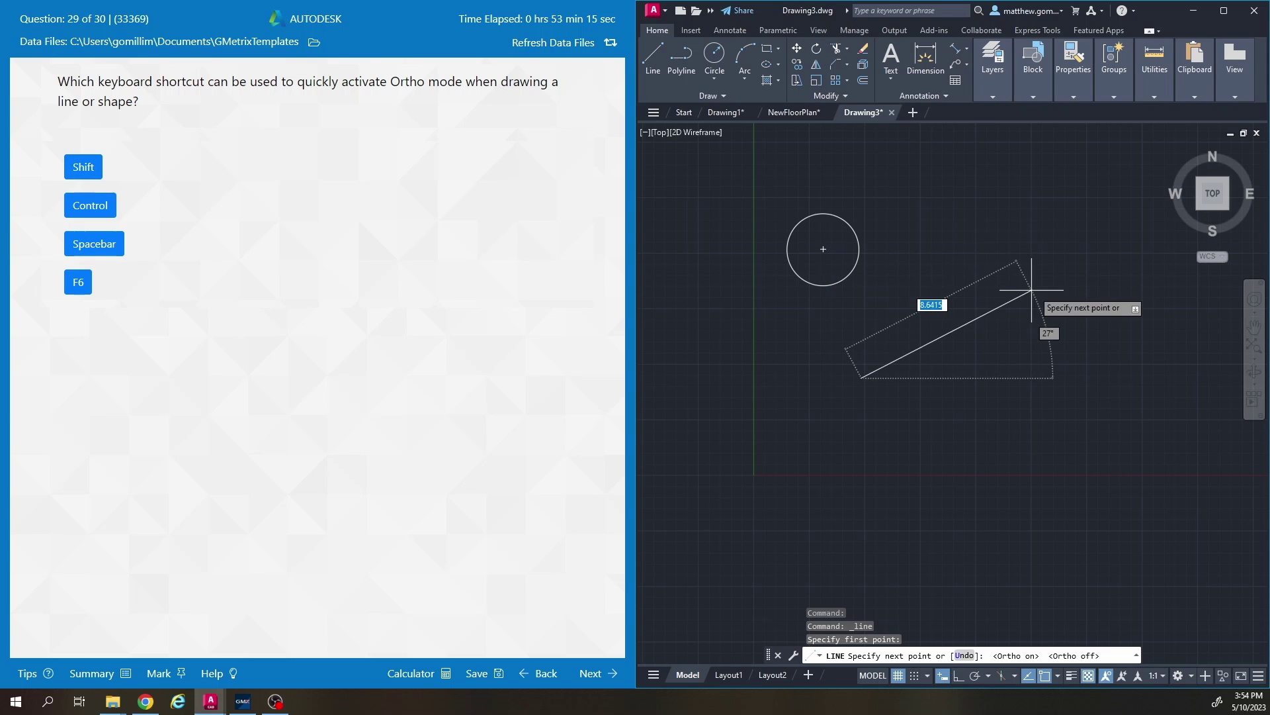
Test the temporary Ortho override by drawing three connected line segments as an open box about 8.5 units tall, then end the line
key("shift")
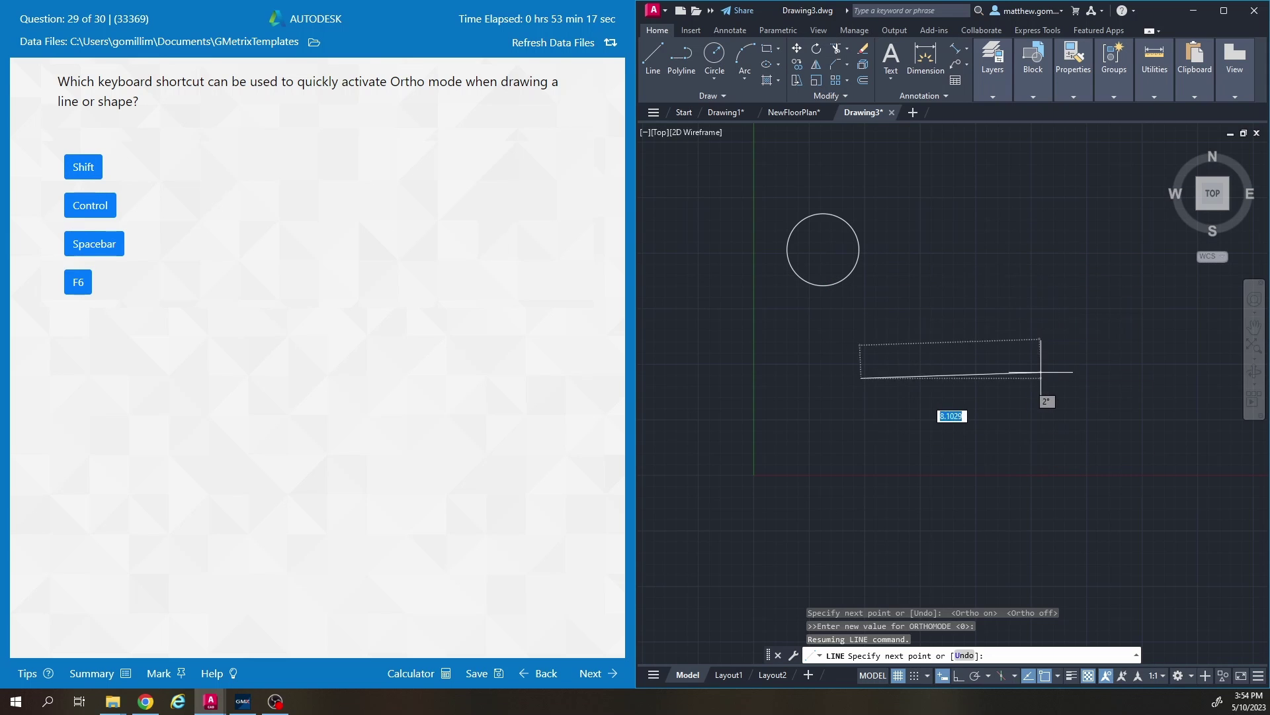
key("F8")
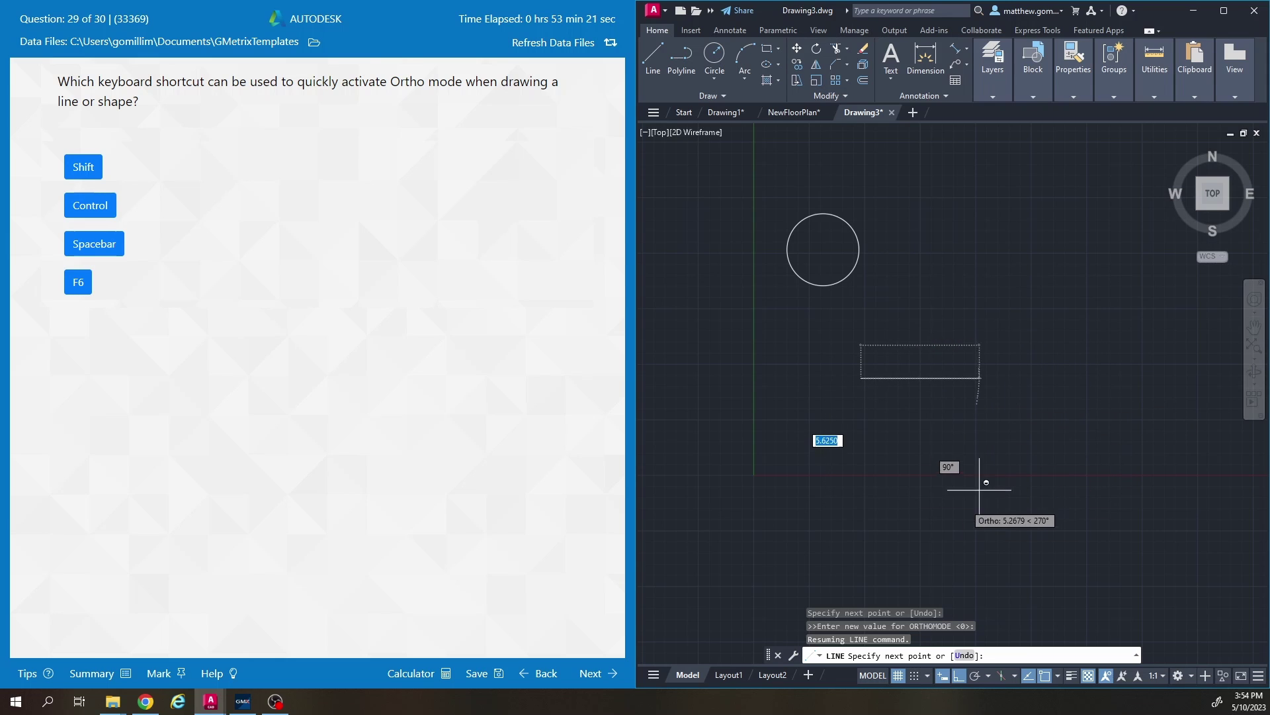
left_click(1082, 389)
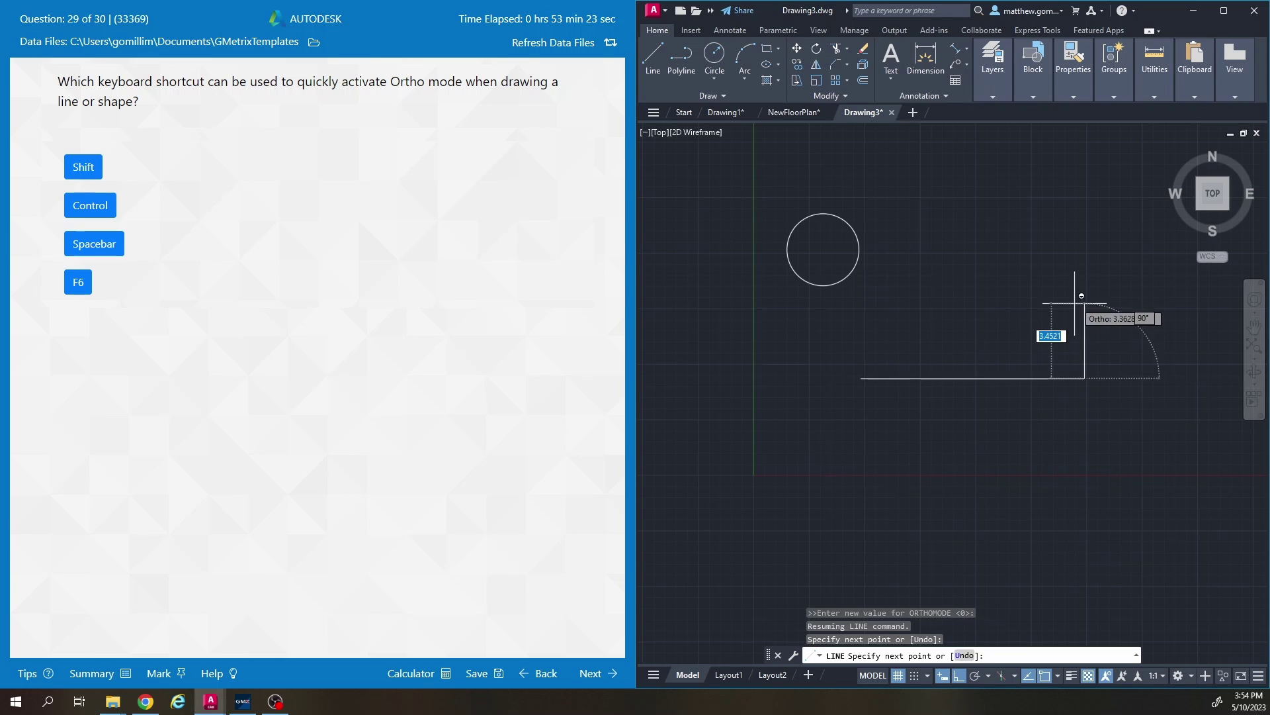
key("F8")
key("F8")
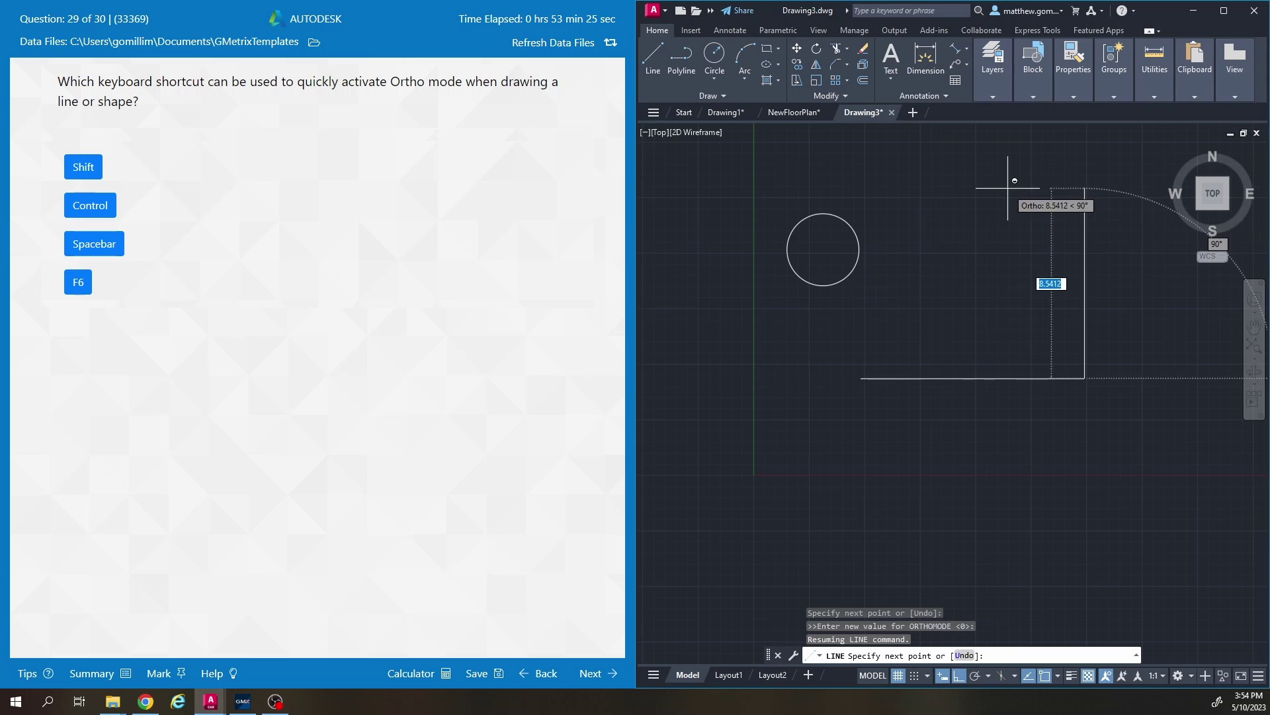
left_click(935, 187)
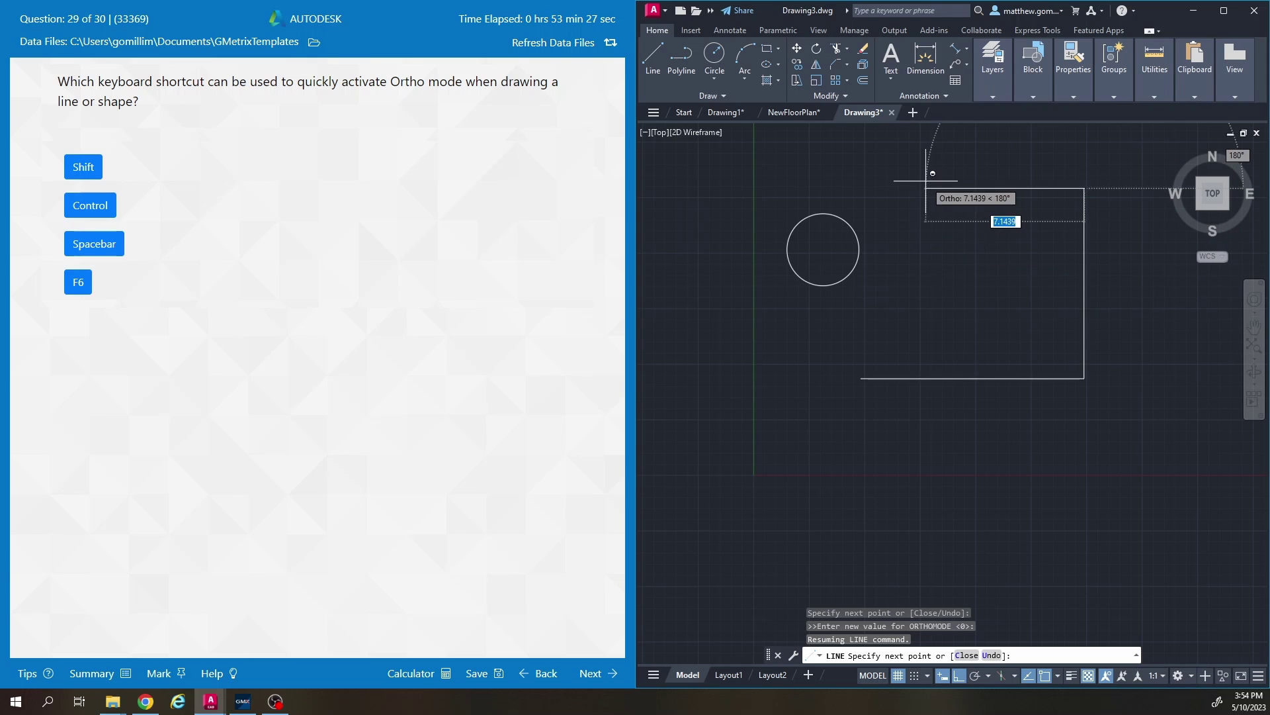
key("shift")
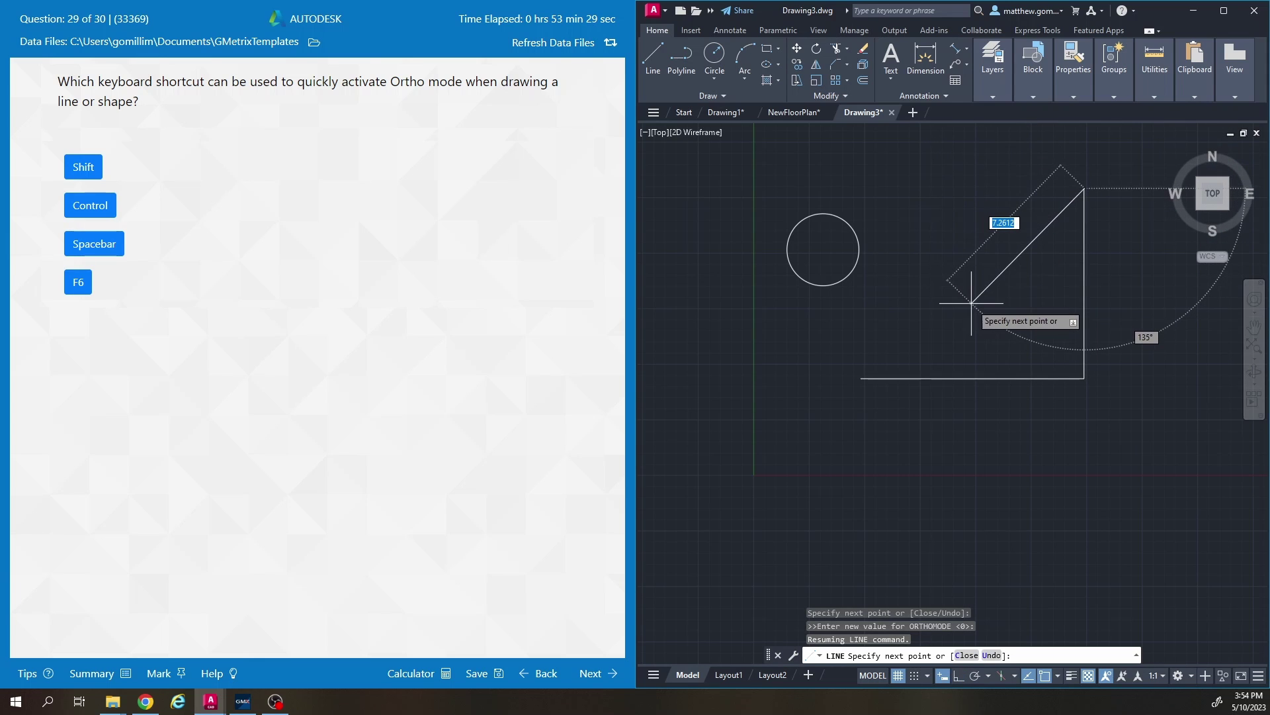
left_click(939, 278)
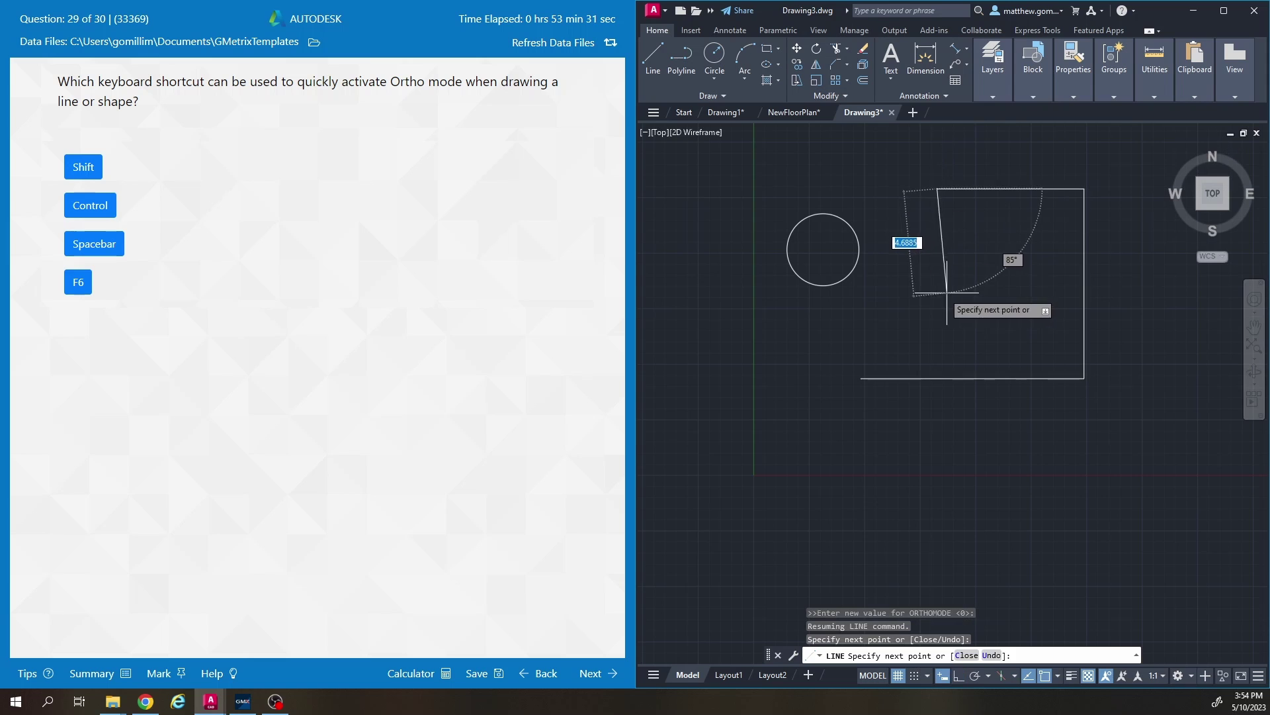
key("Escape")
Answer question 29 with Shift, grade it, and continue to question 30
left_click(81, 167)
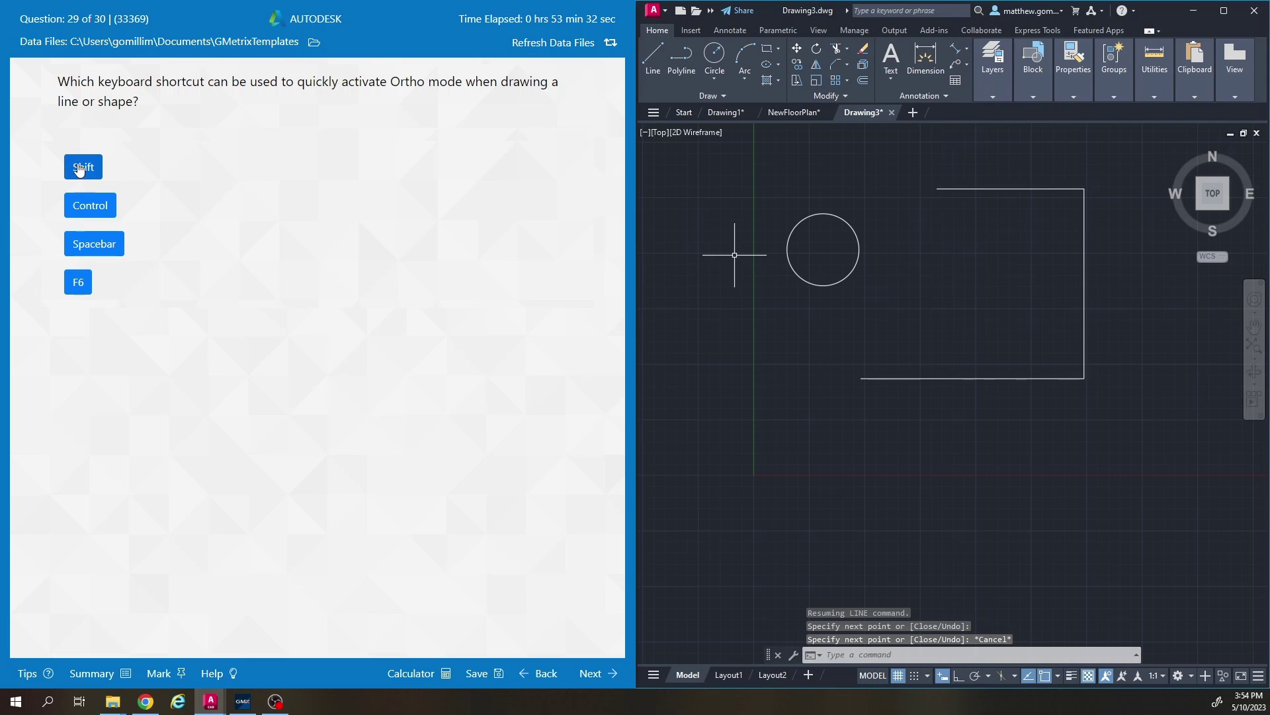
left_click(589, 673)
left_click(349, 378)
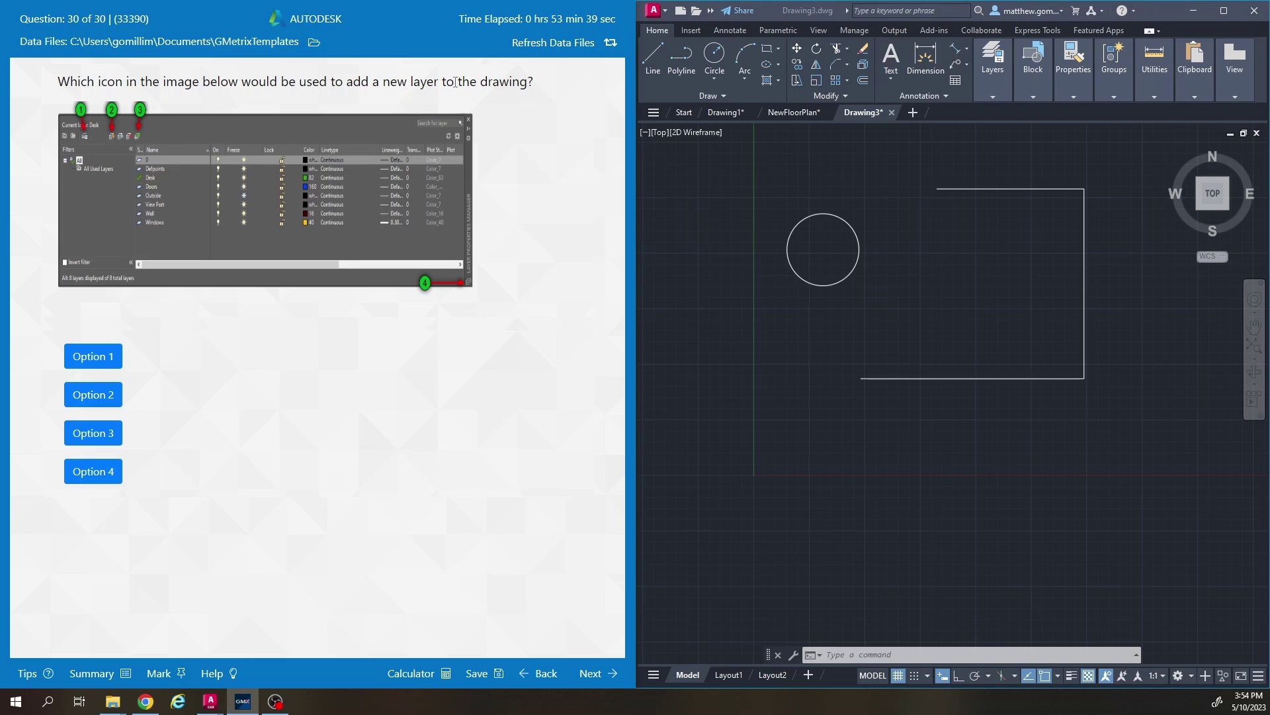
Create six new layers in the Layer Properties Manager to test the new-layer control, and close the manager
left_click(992, 63)
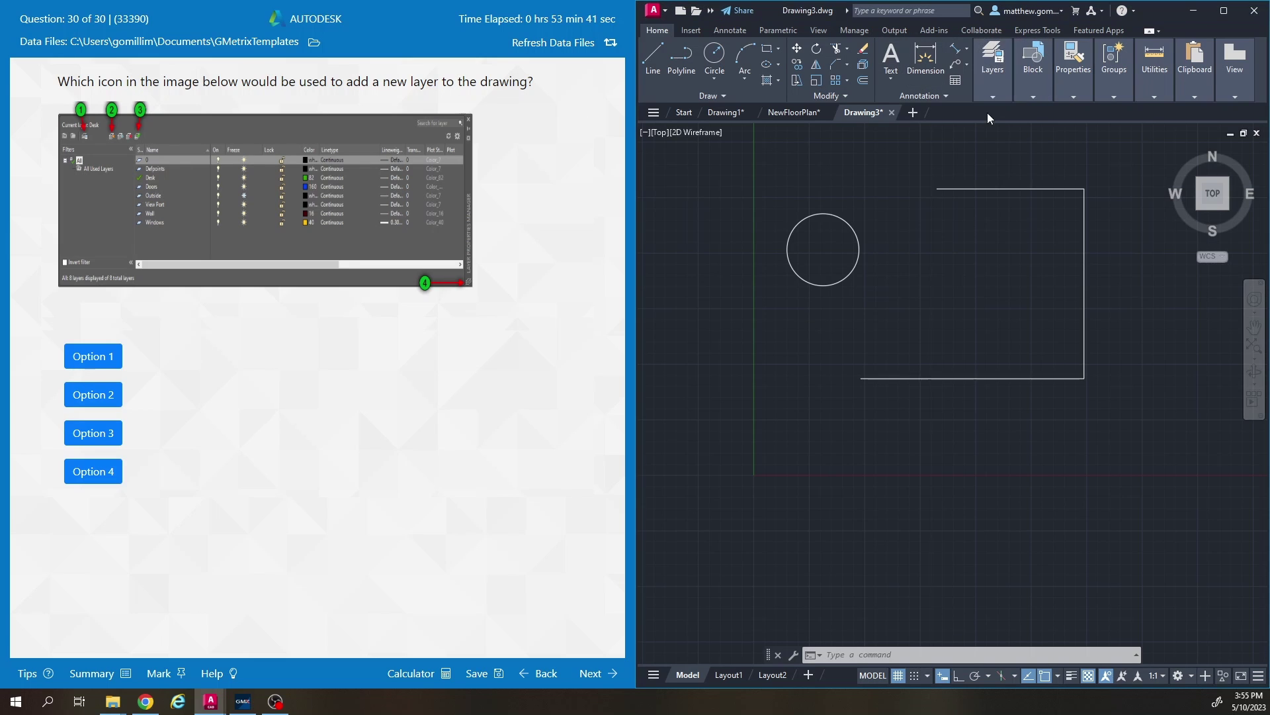
left_click(993, 125)
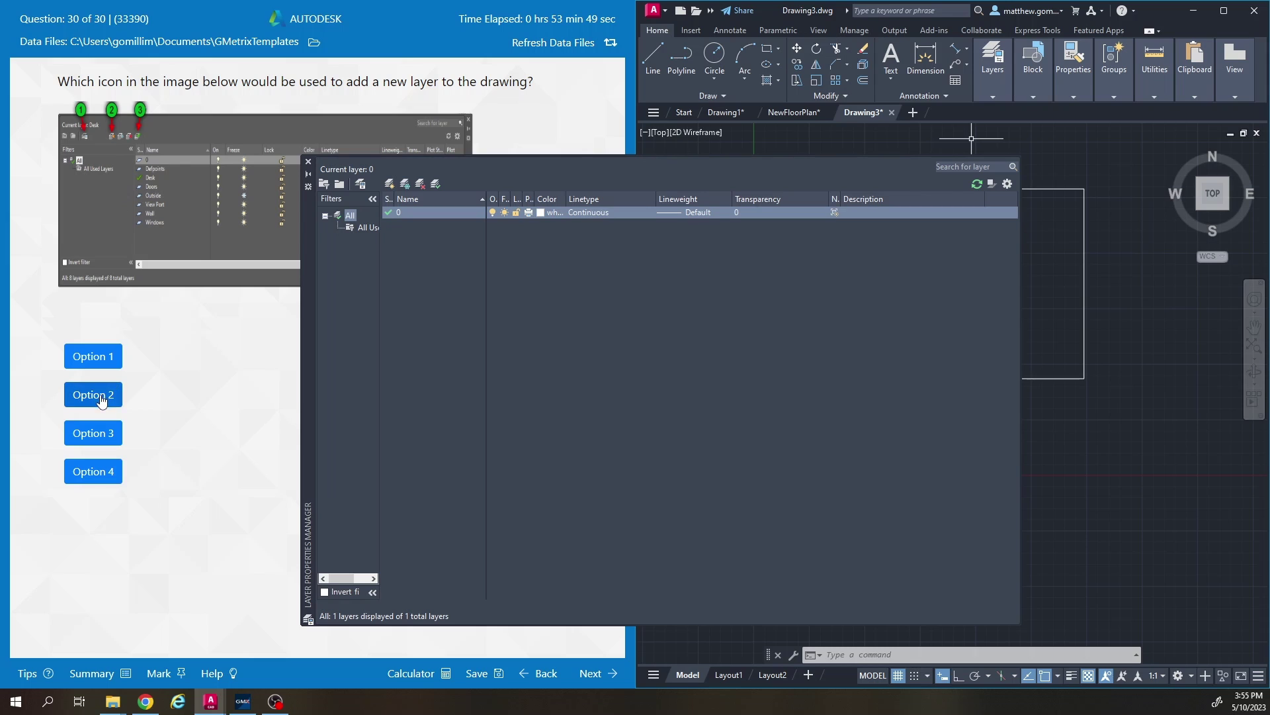
left_click(389, 185)
left_click(390, 185)
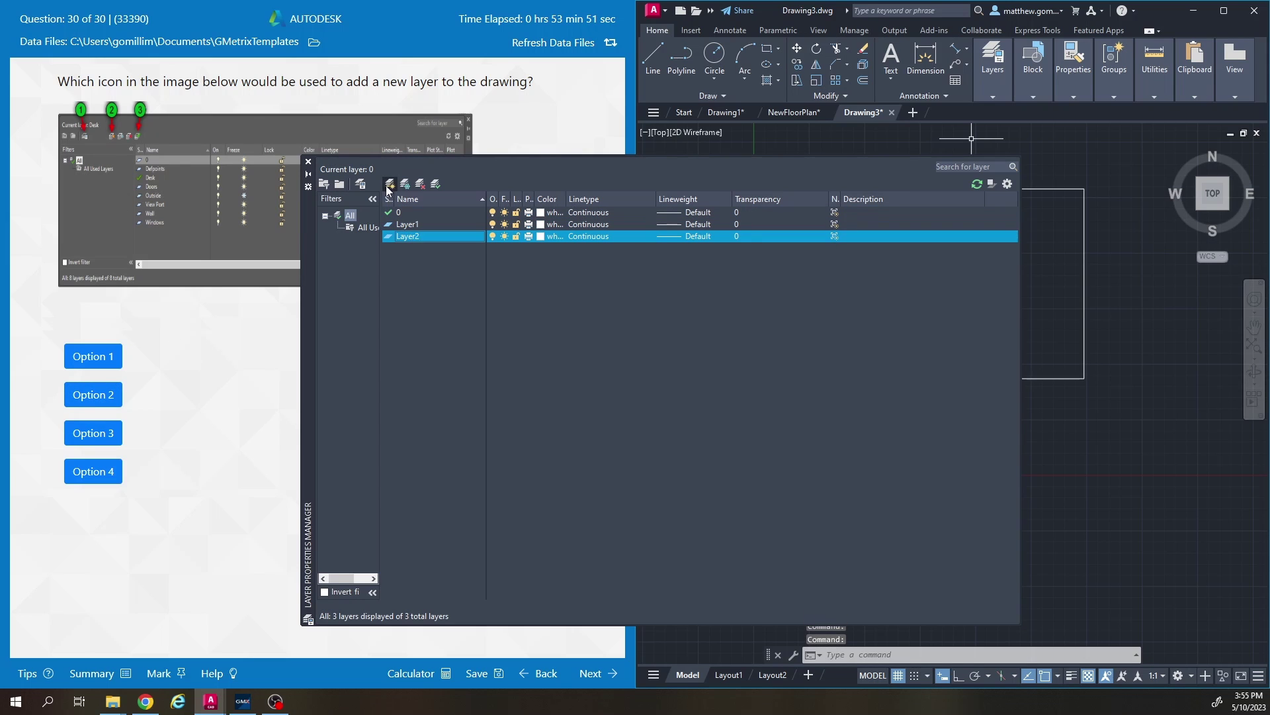
left_click(390, 185)
left_click(390, 186)
left_click(390, 186)
left_click(390, 185)
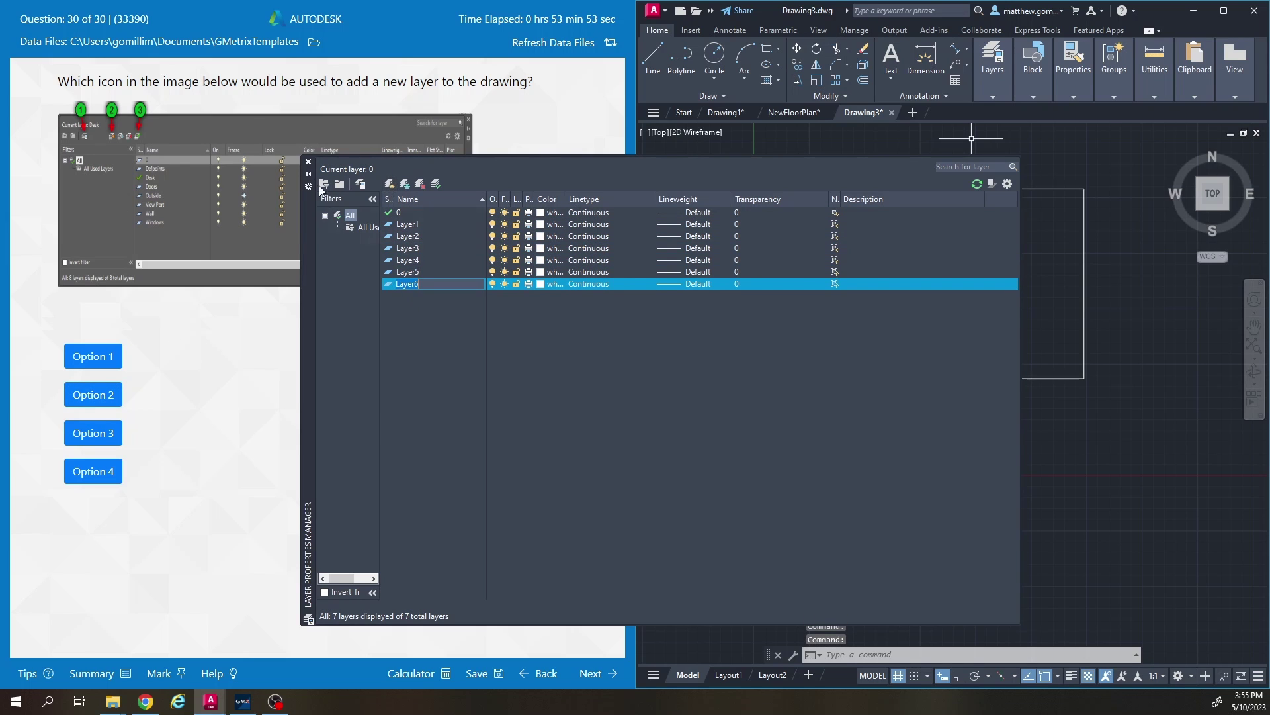
left_click(308, 163)
Answer question 30 with Option 2, grade it, and continue to the exam summary to review the results for all questions
left_click(93, 395)
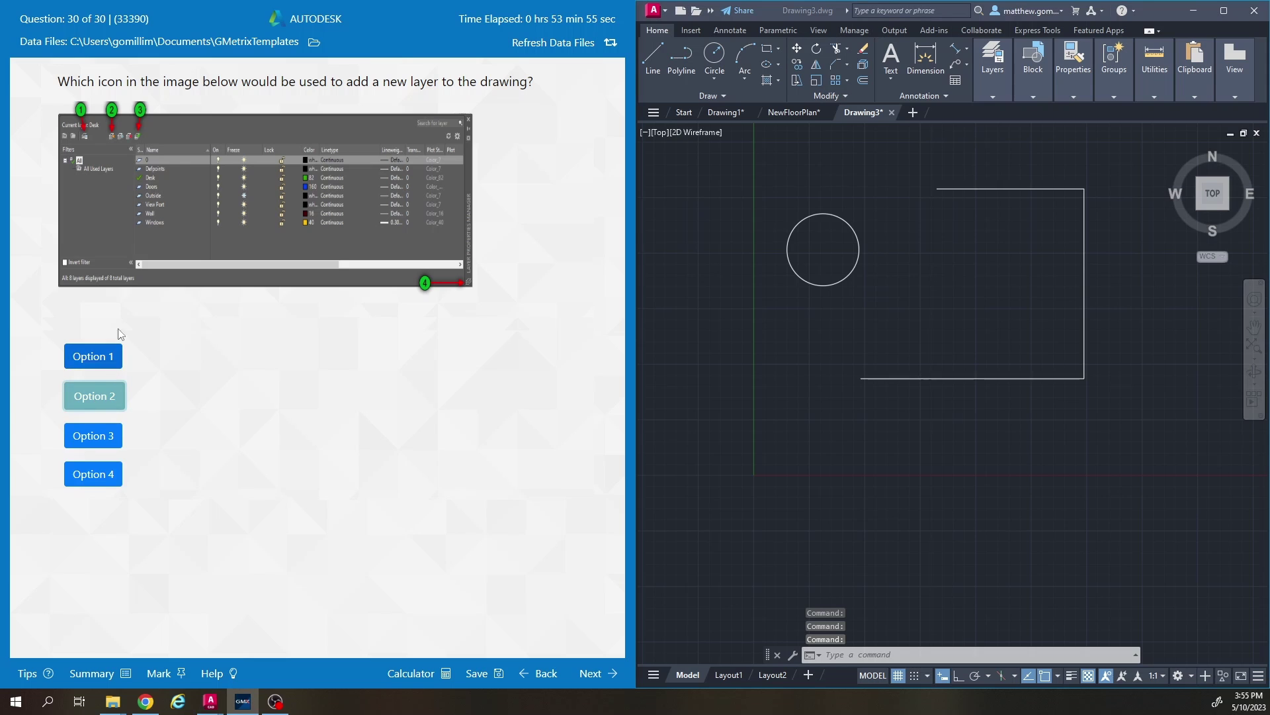
left_click(577, 685)
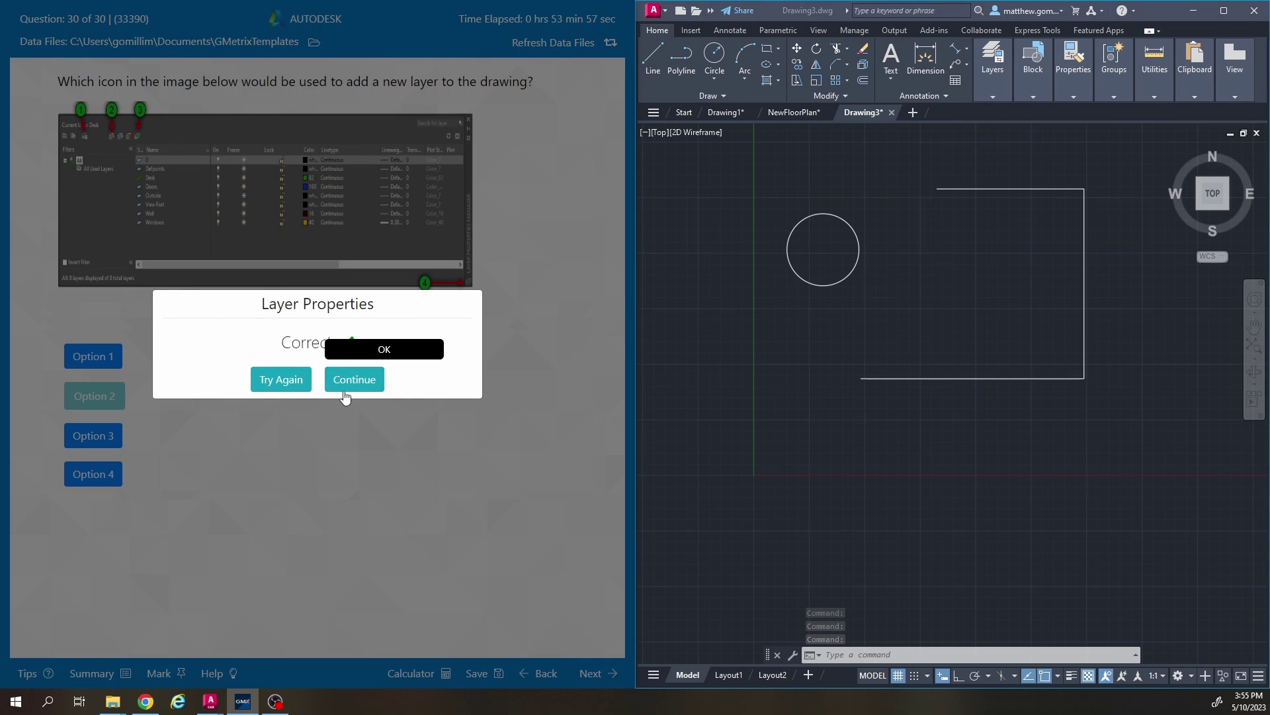
left_click(355, 380)
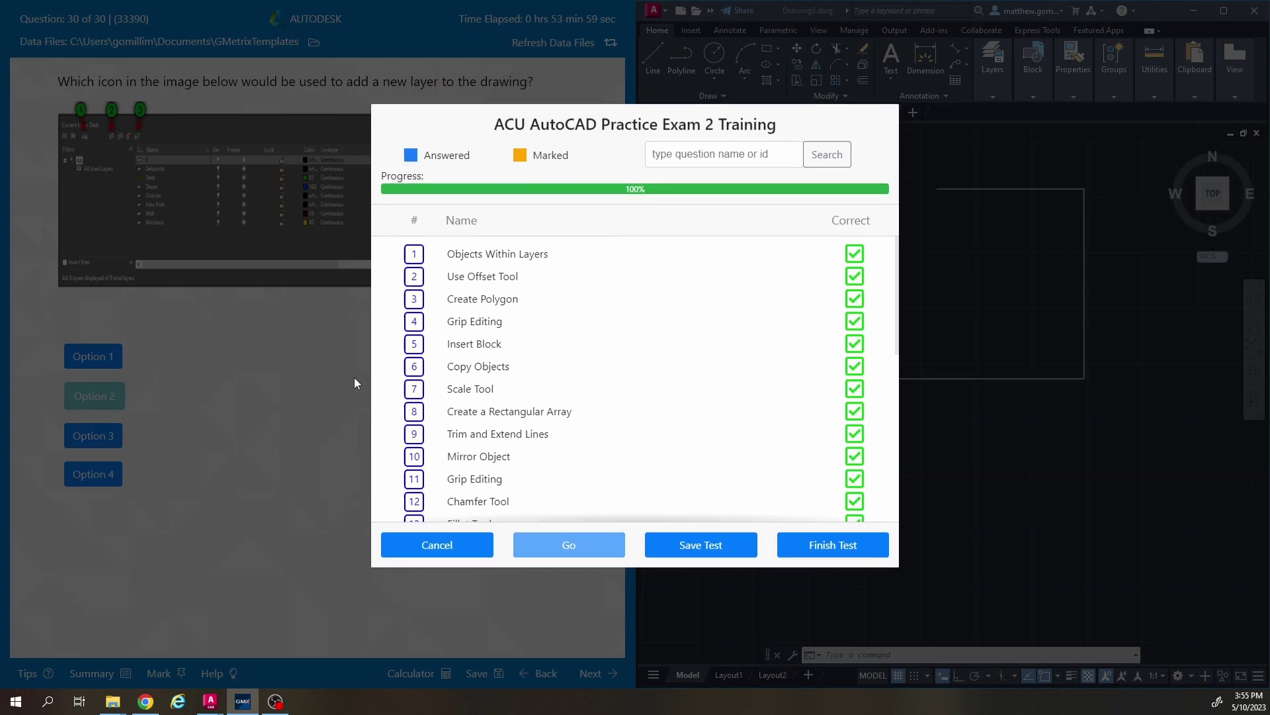
scroll(563, 377, "down", 6)
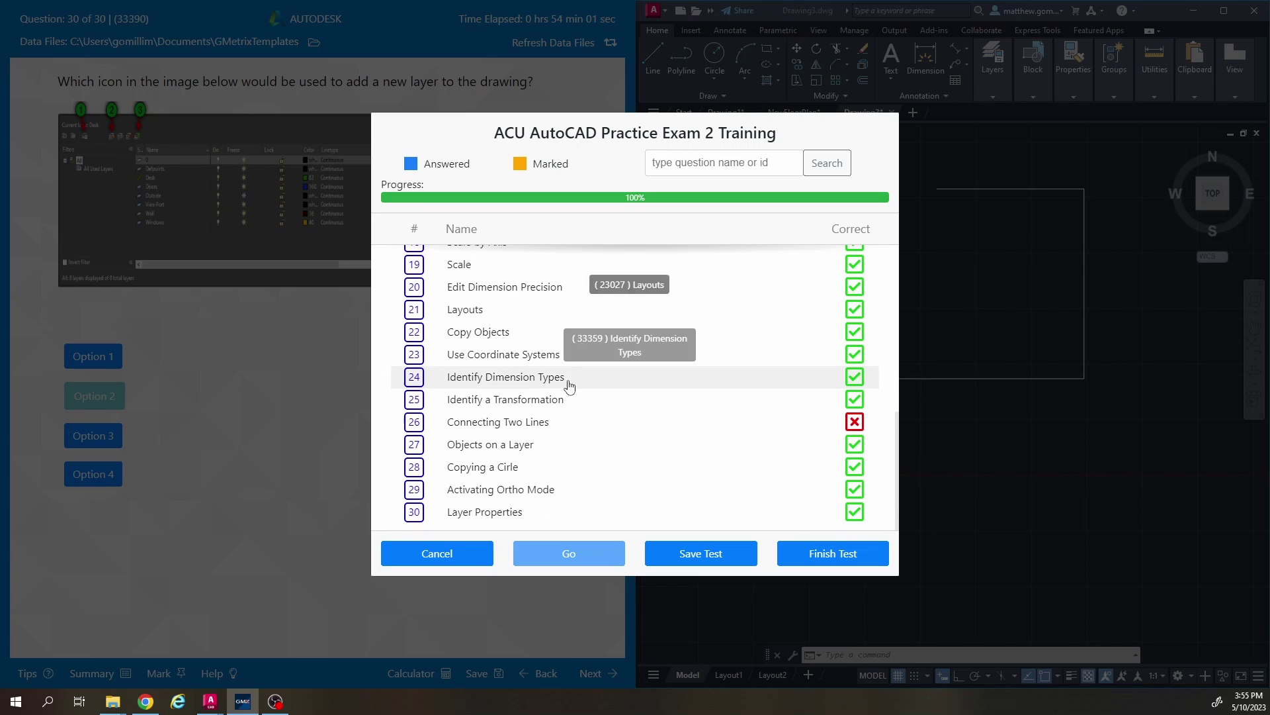
scroll(533, 438, "up", 6)
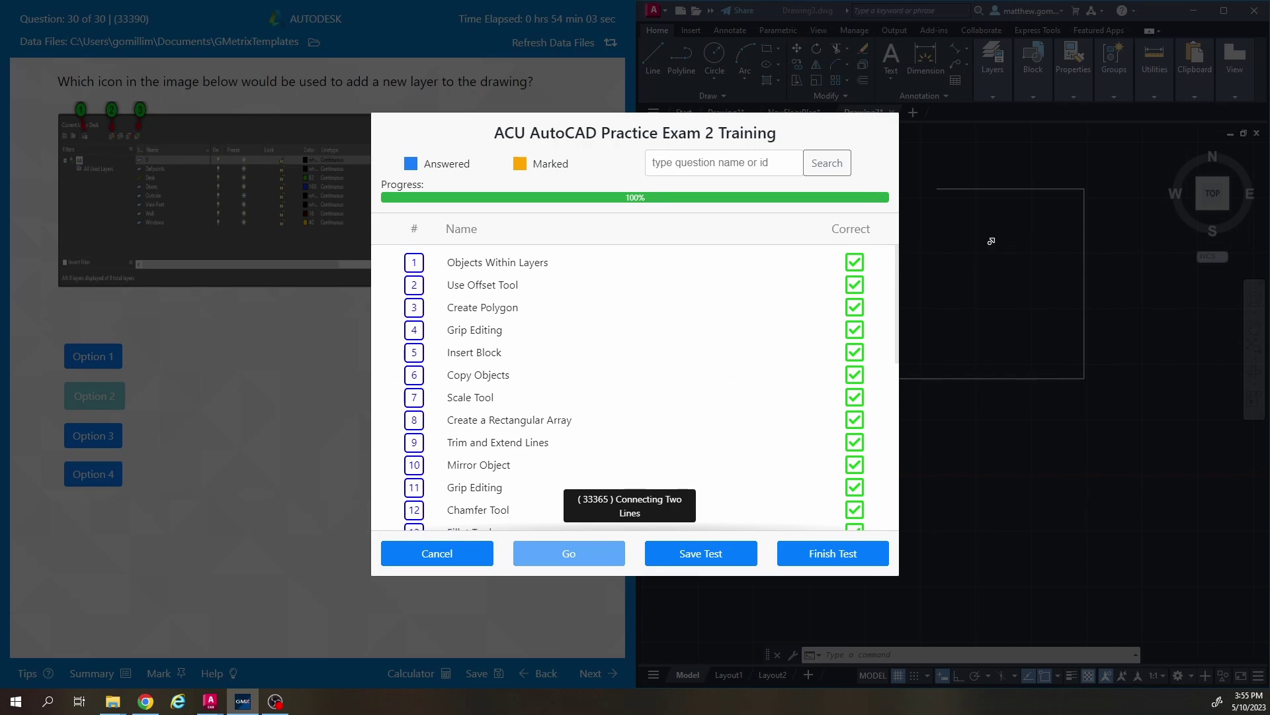